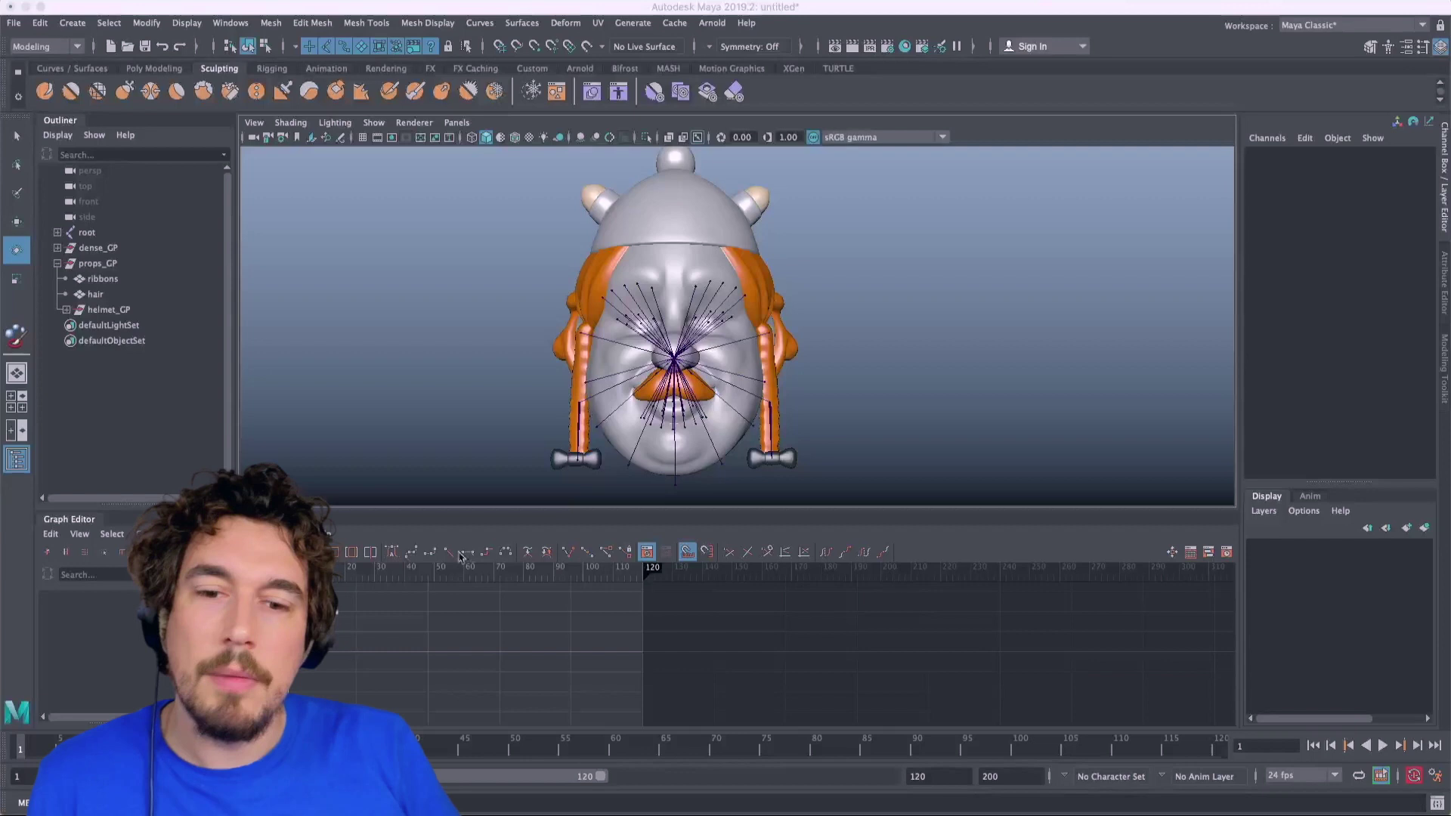
Step: Examine the rigged character head from the front and side, checking which mesh forms the face
left_click(1013, 301)
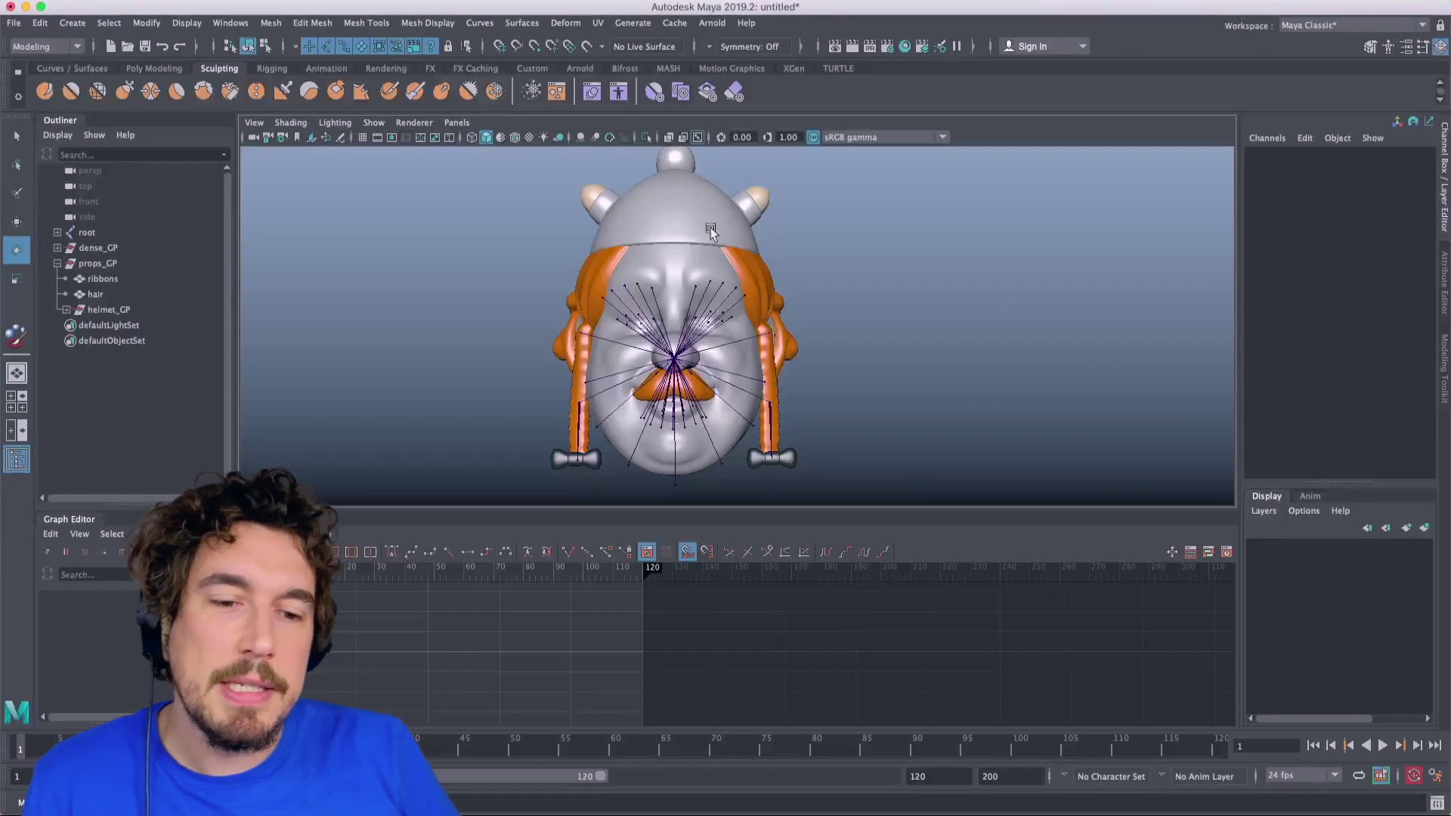
scroll(761, 291, "up", 3)
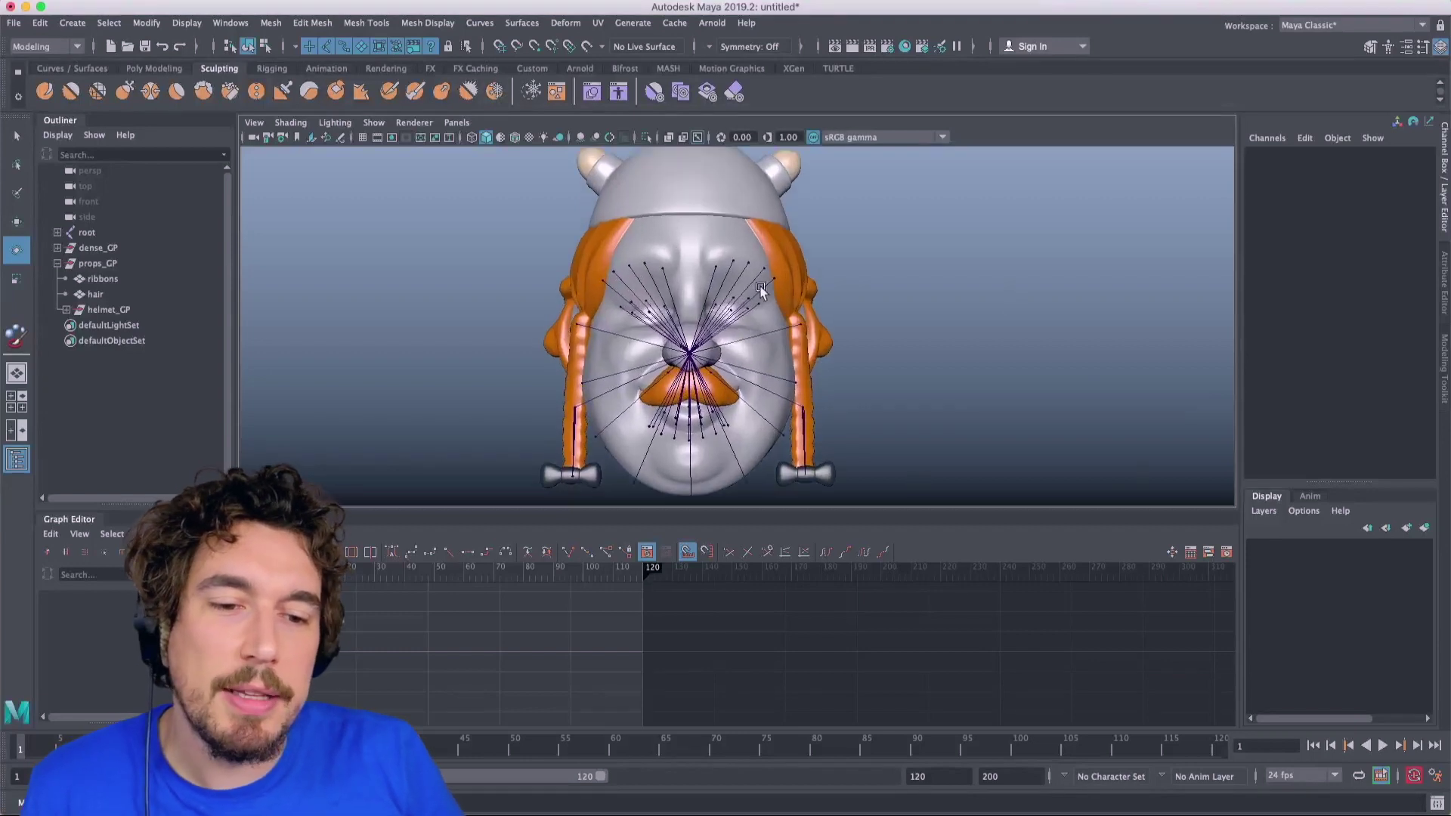
left_click_drag(761, 291, 773, 257, "alt")
left_click(723, 260)
left_click(1002, 227)
left_click(725, 249)
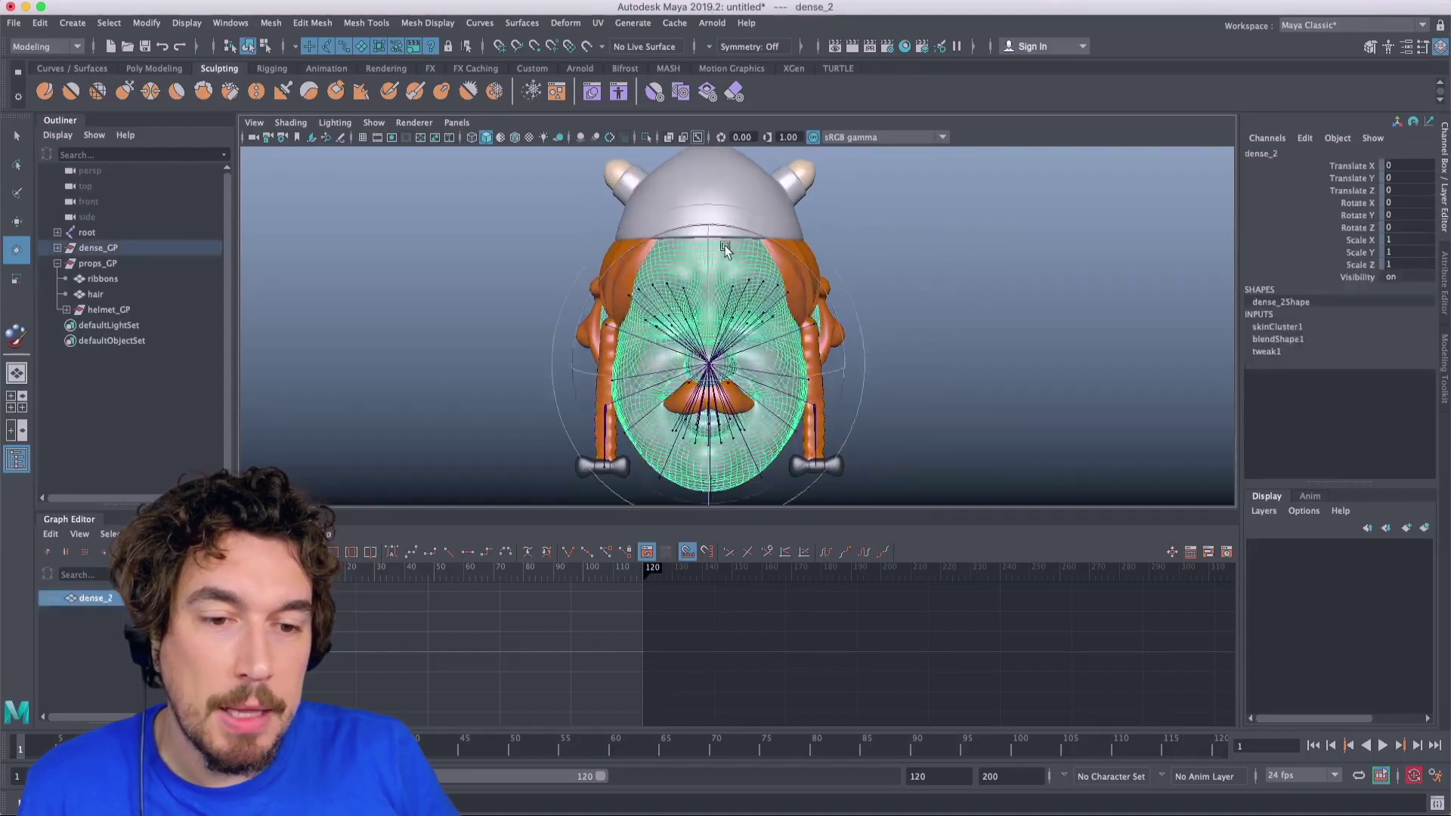
left_click(847, 288)
mouse_move(846, 287)
left_mouse_down("alt")
mouse_move(819, 285)
mouse_move(832, 299)
left_mouse_up("alt")
scroll(822, 283, "up", 5)
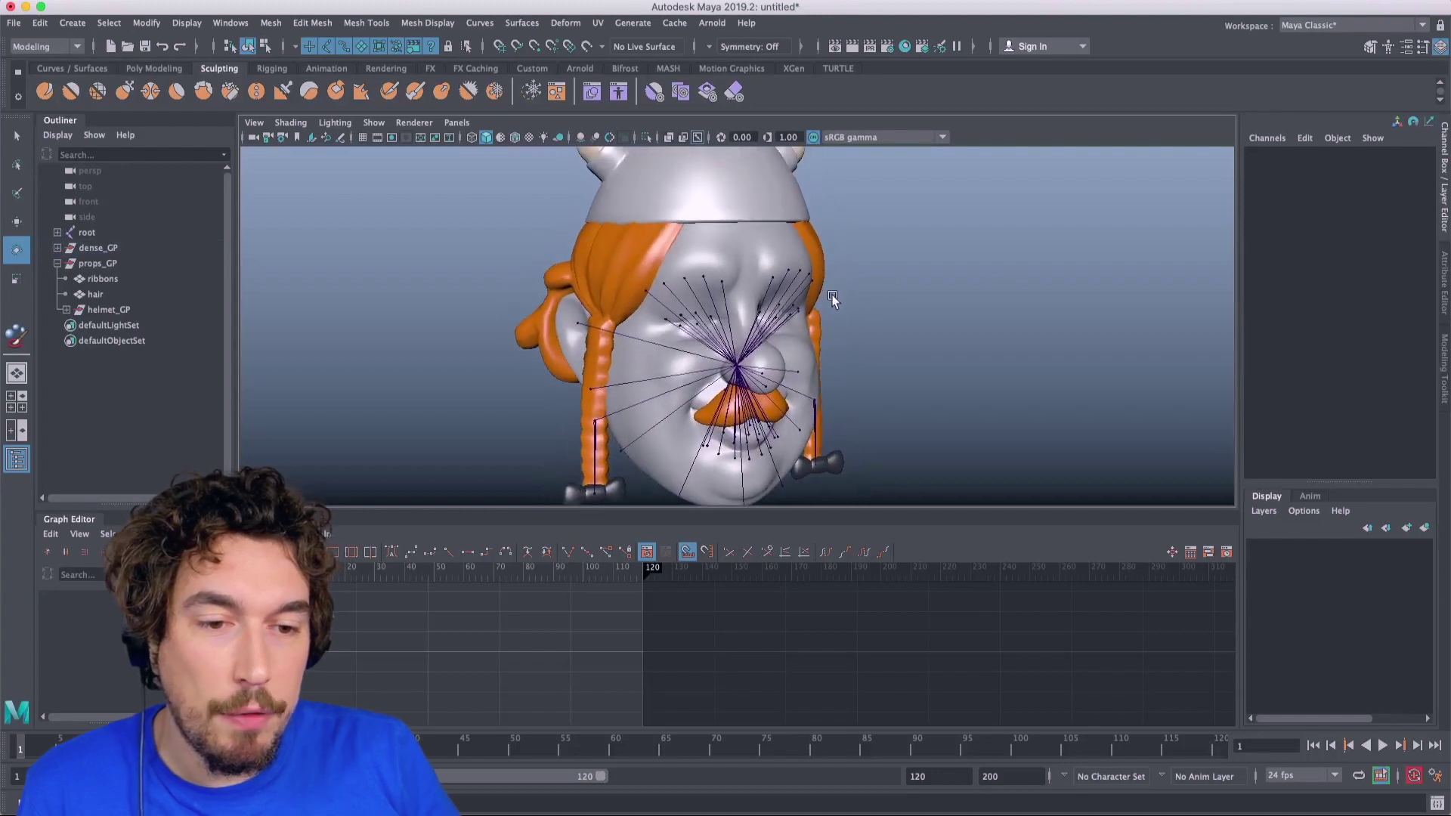
Step: Lower the BS3_ZBrushPolyMesh3D weight of the face mesh's blendShape1 to bring back the neutral head shape
left_click(756, 253)
left_click(1295, 338)
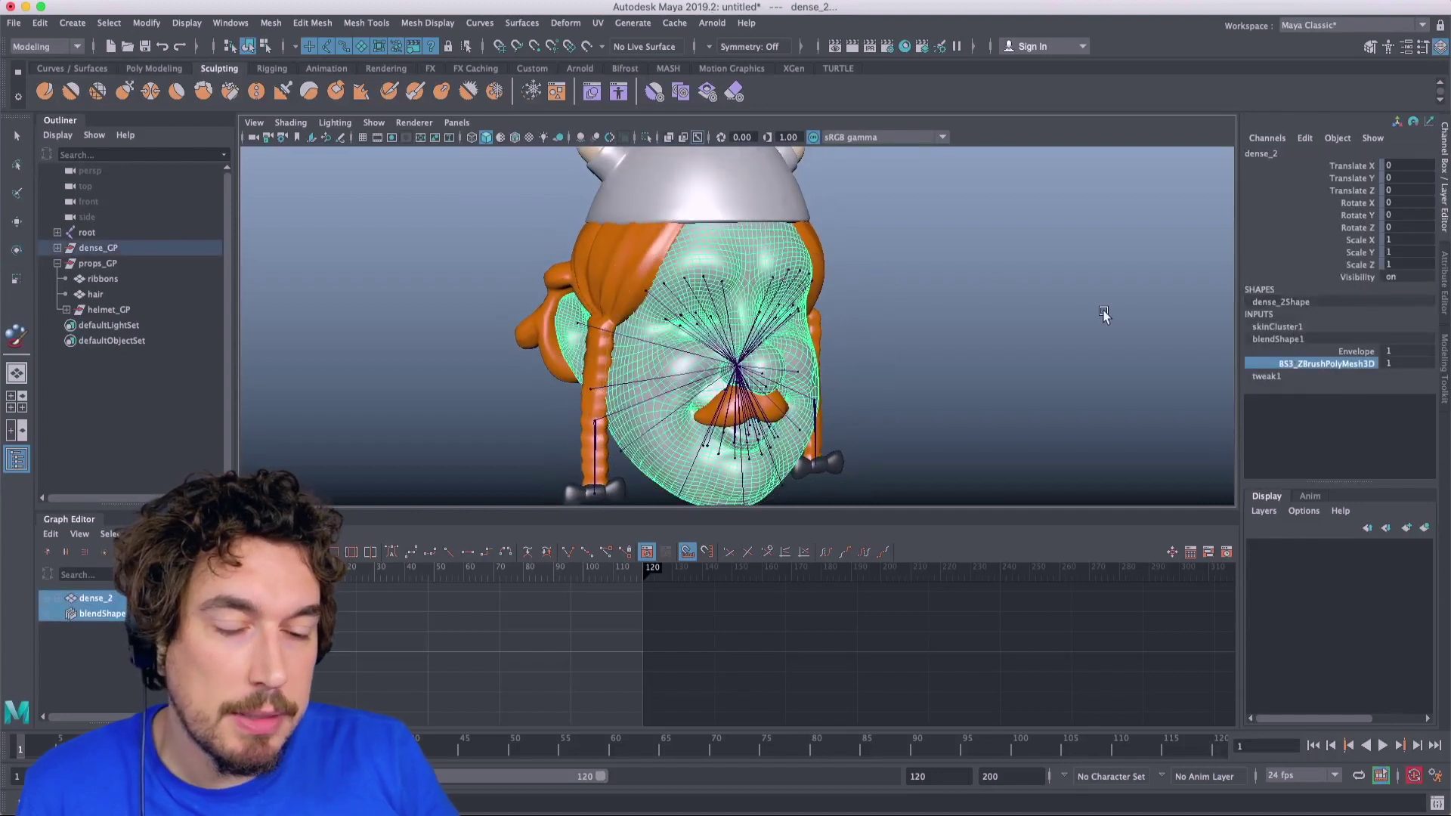
left_click(899, 338)
left_click_drag(899, 338, 846, 325, "alt")
Step: Isolate the face mesh dense_2 to inspect the bare neutral head, and bring the full character back into view
left_click(741, 317)
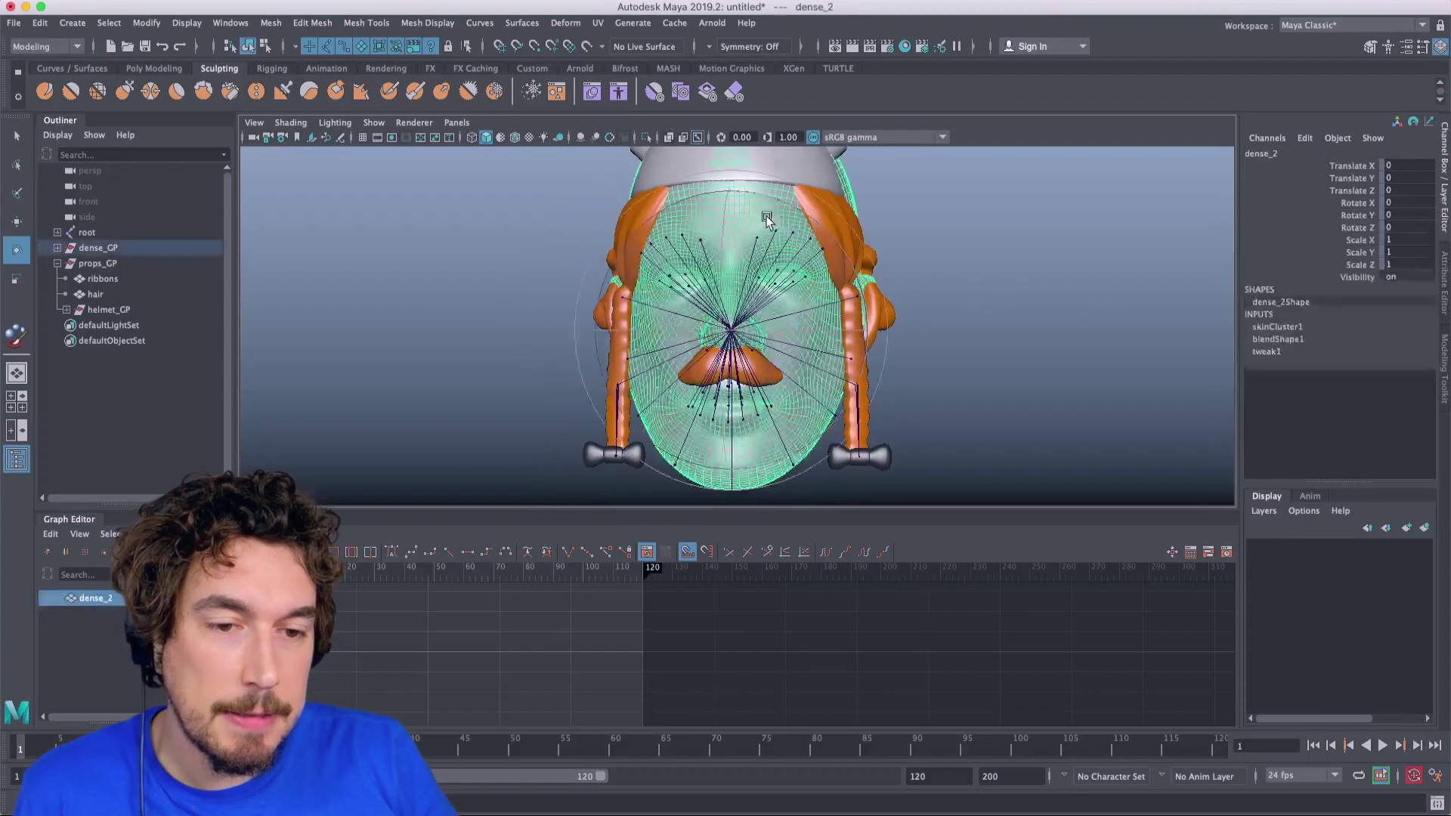
left_click(643, 138)
left_click(946, 301)
left_click_drag(946, 301, 926, 286, "alt")
left_click(793, 201)
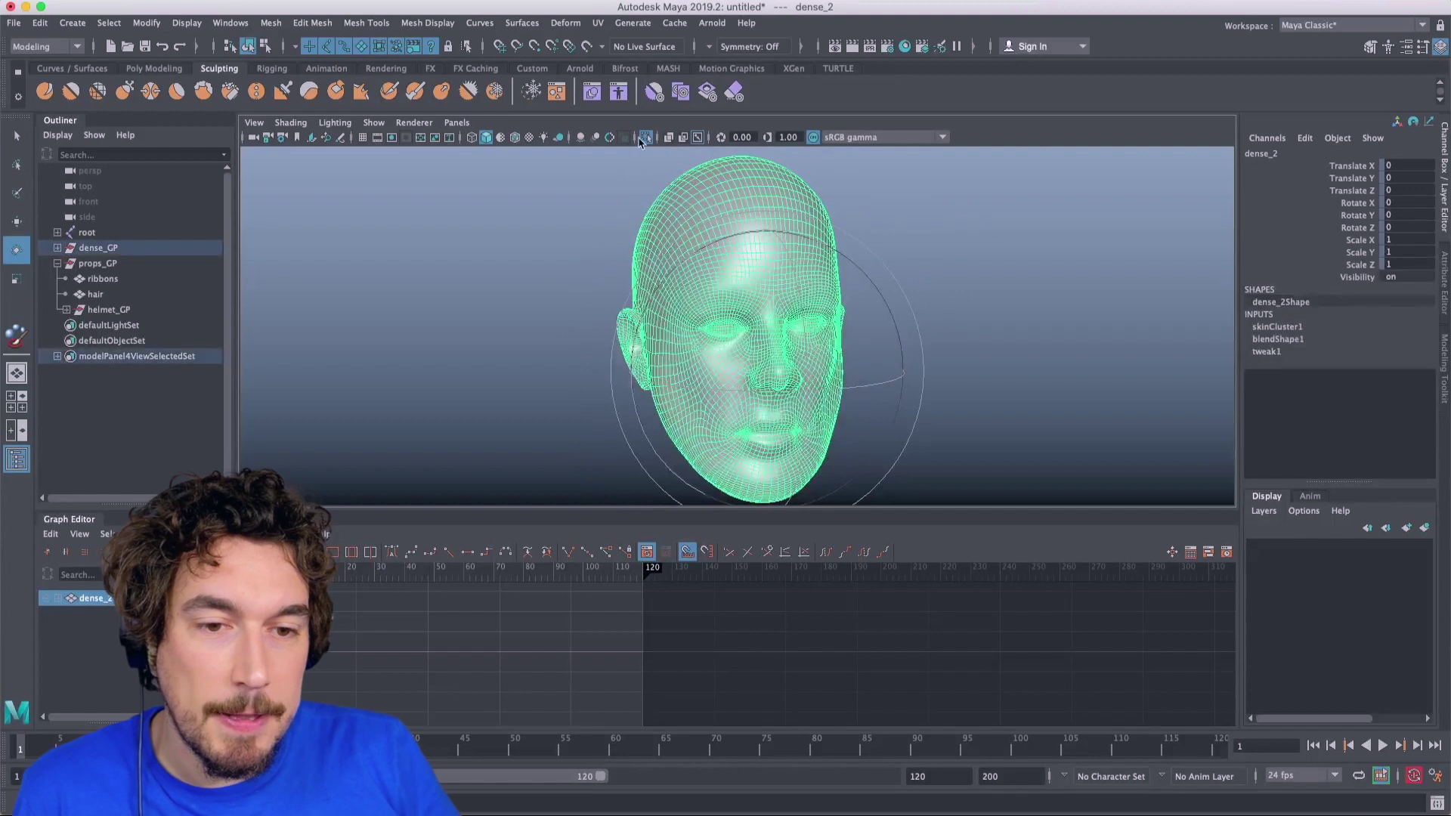
left_click(645, 138)
scroll(927, 348, "up", 5)
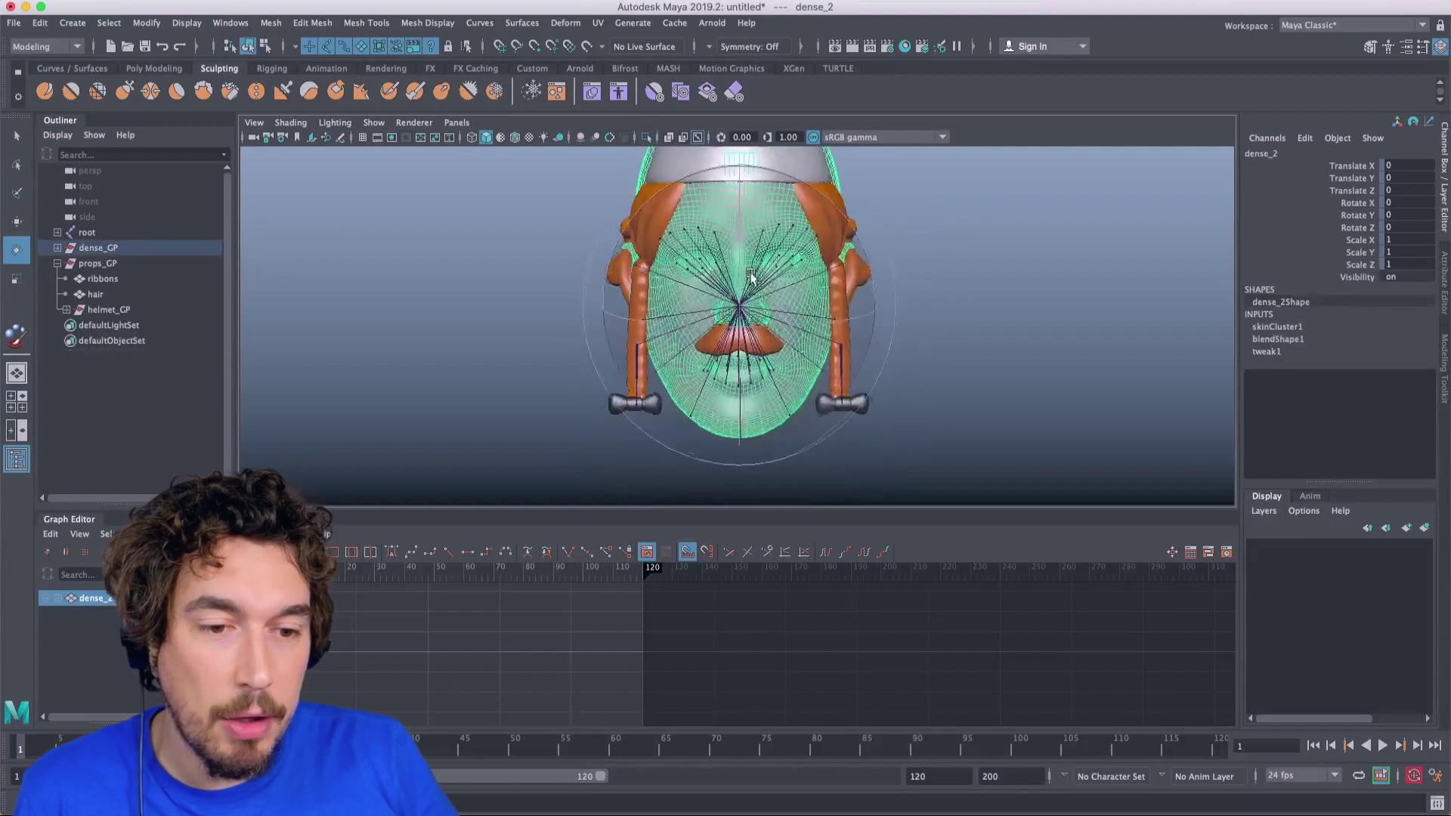
Step: Activate the Move tool and inspect the face joints around the mouth, including j58 and j55
left_click(718, 325)
key("w")
left_click_drag(718, 325, 810, 374, "alt")
left_click(807, 338)
left_click_drag(816, 314, 760, 354, "alt")
left_click(810, 236)
left_click_drag(810, 236, 823, 352, "alt")
left_click(797, 380)
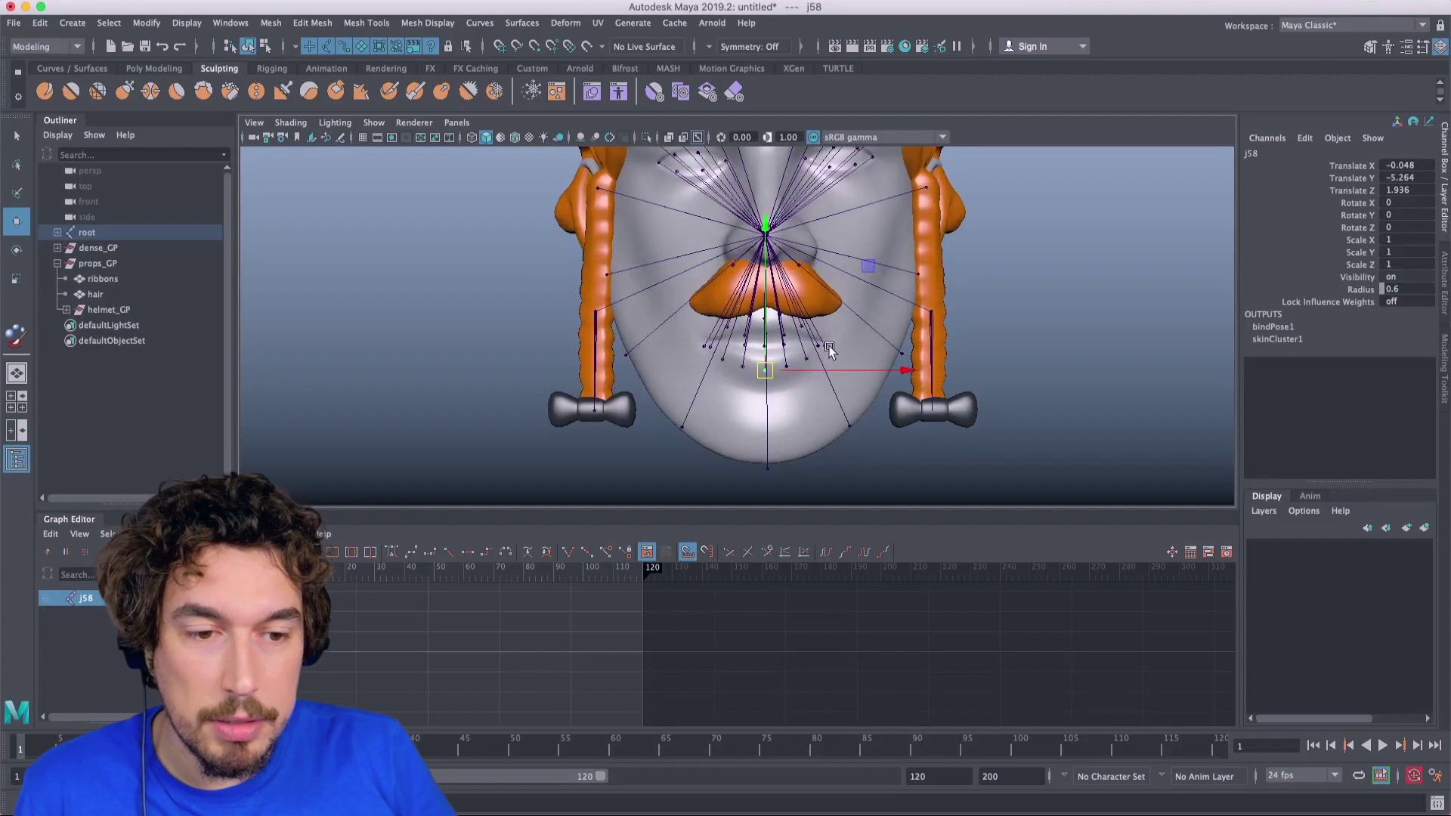
left_click(827, 351)
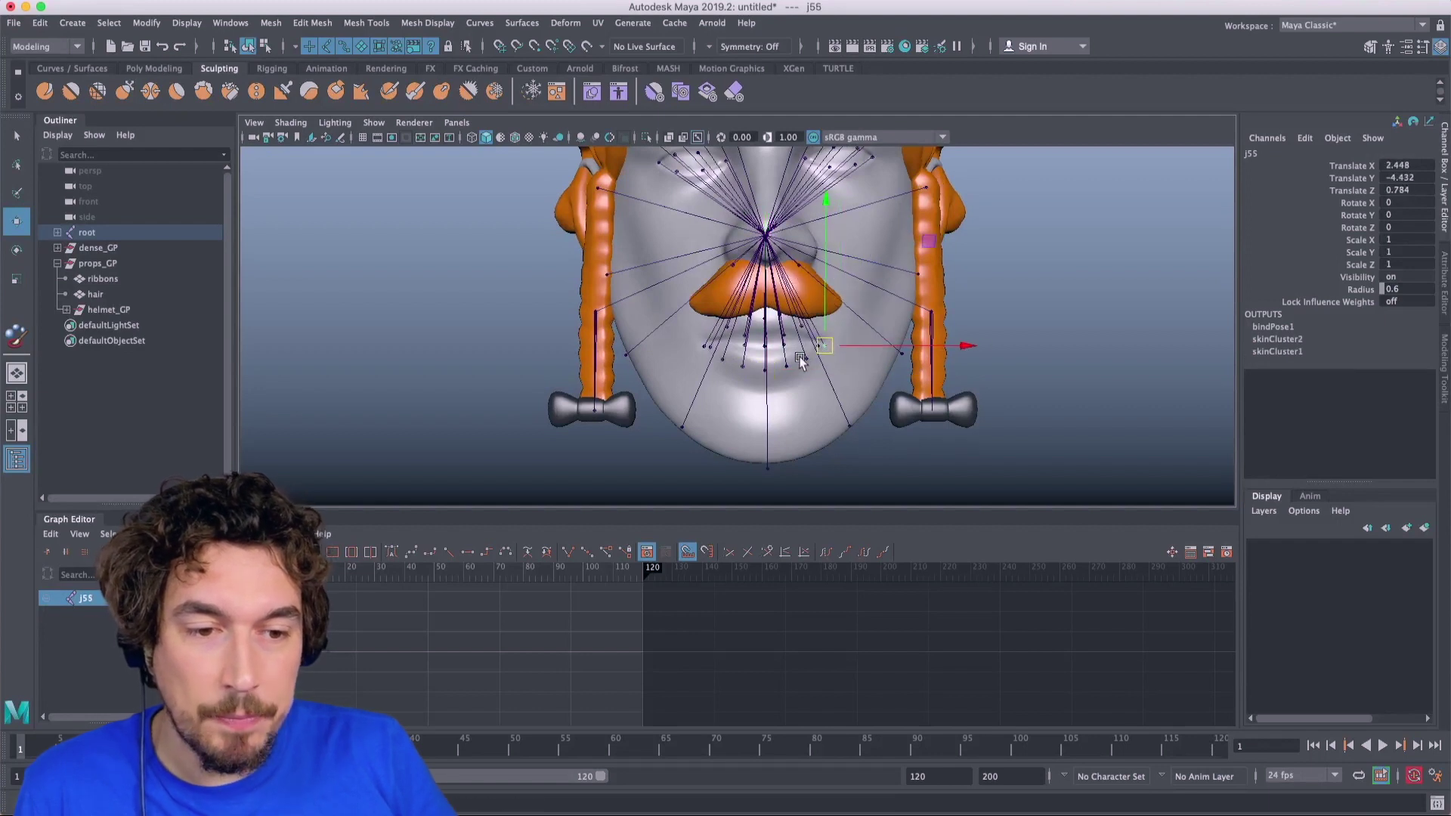
left_click(800, 363)
left_click_drag(801, 366, 849, 297, "alt")
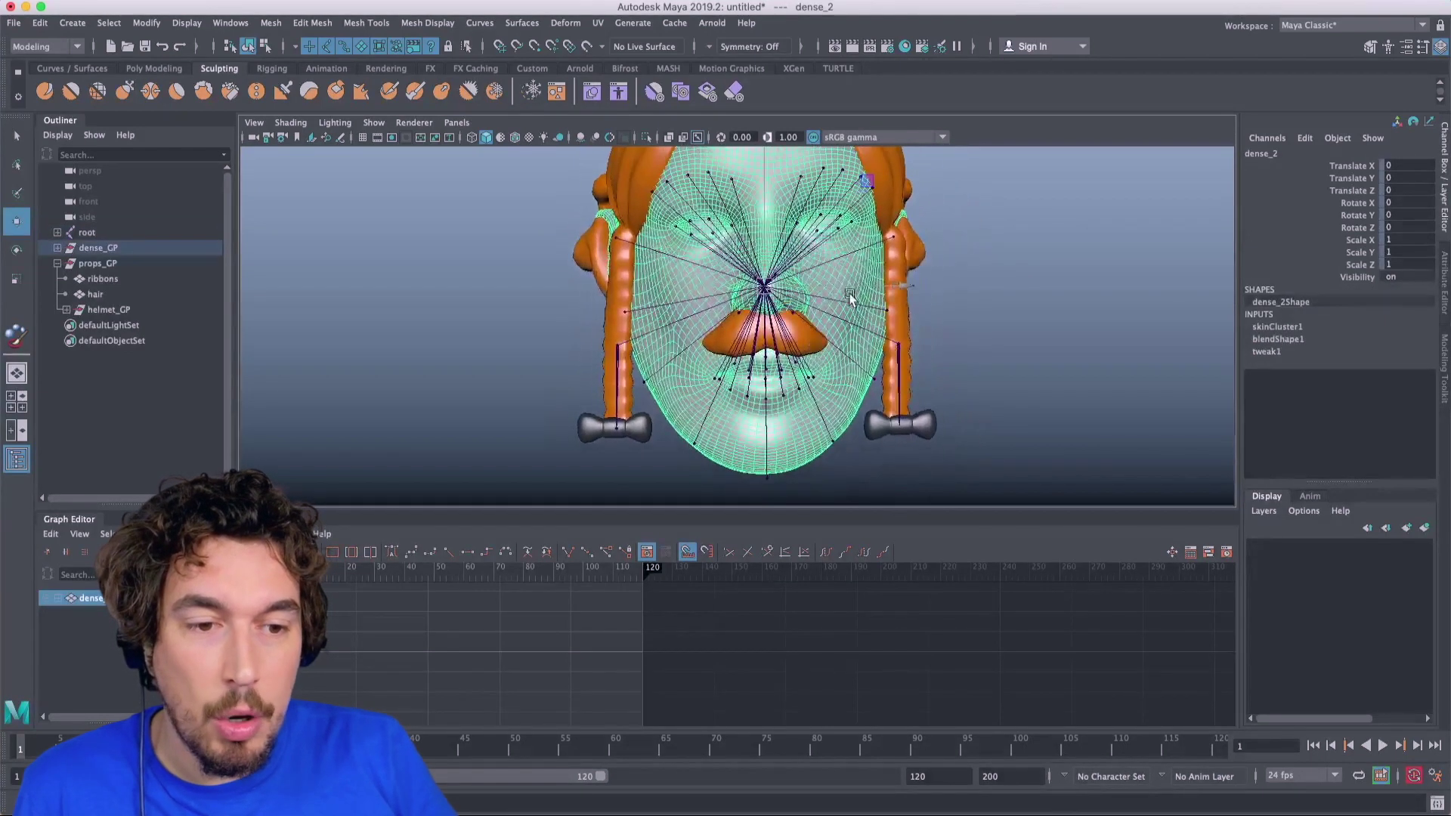
Step: Set the BS3_ZBrushPolyMesh3D weight of the face mesh's blendShape1 to 1
left_click(1277, 337)
left_click(1326, 363)
middle_click_drag(1117, 355, 1126, 355)
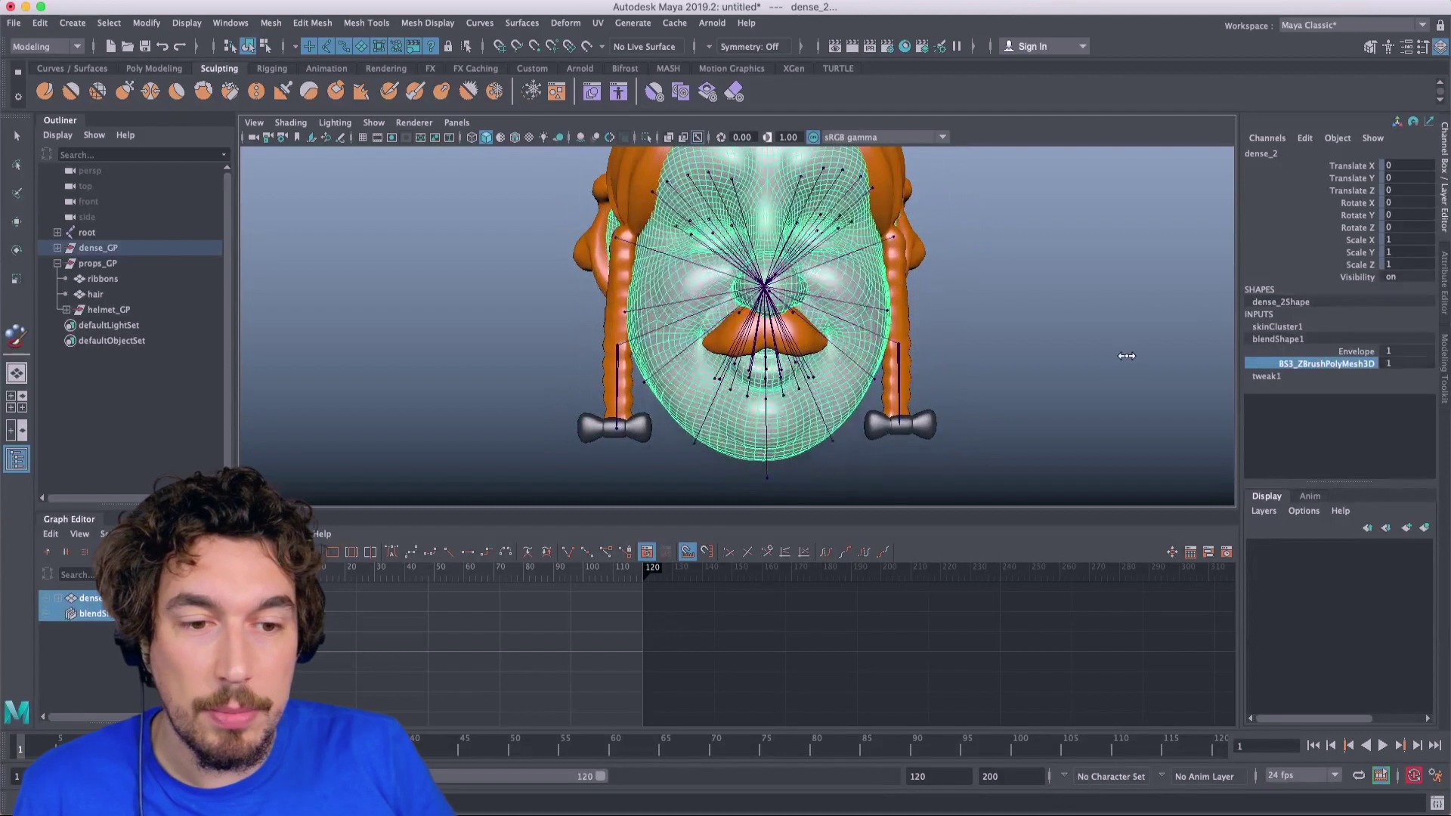
left_click(994, 302)
left_click_drag(994, 302, 678, 298, "alt")
left_click_drag(831, 240, 763, 290, "alt")
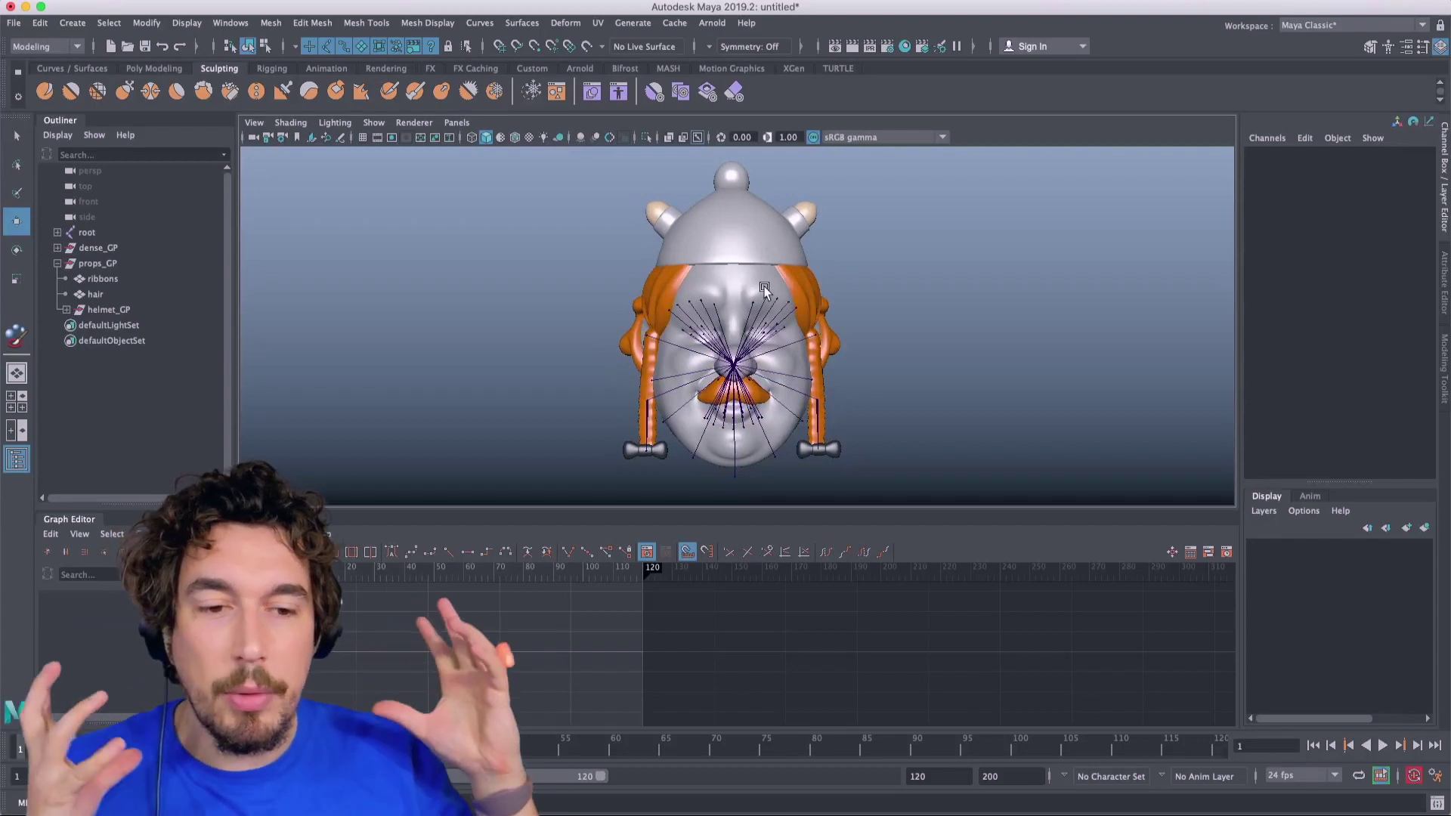
Step: Examine the sculpted face mesh against its joints from the front and the side
right_click_drag(779, 300, 604, 332, "alt")
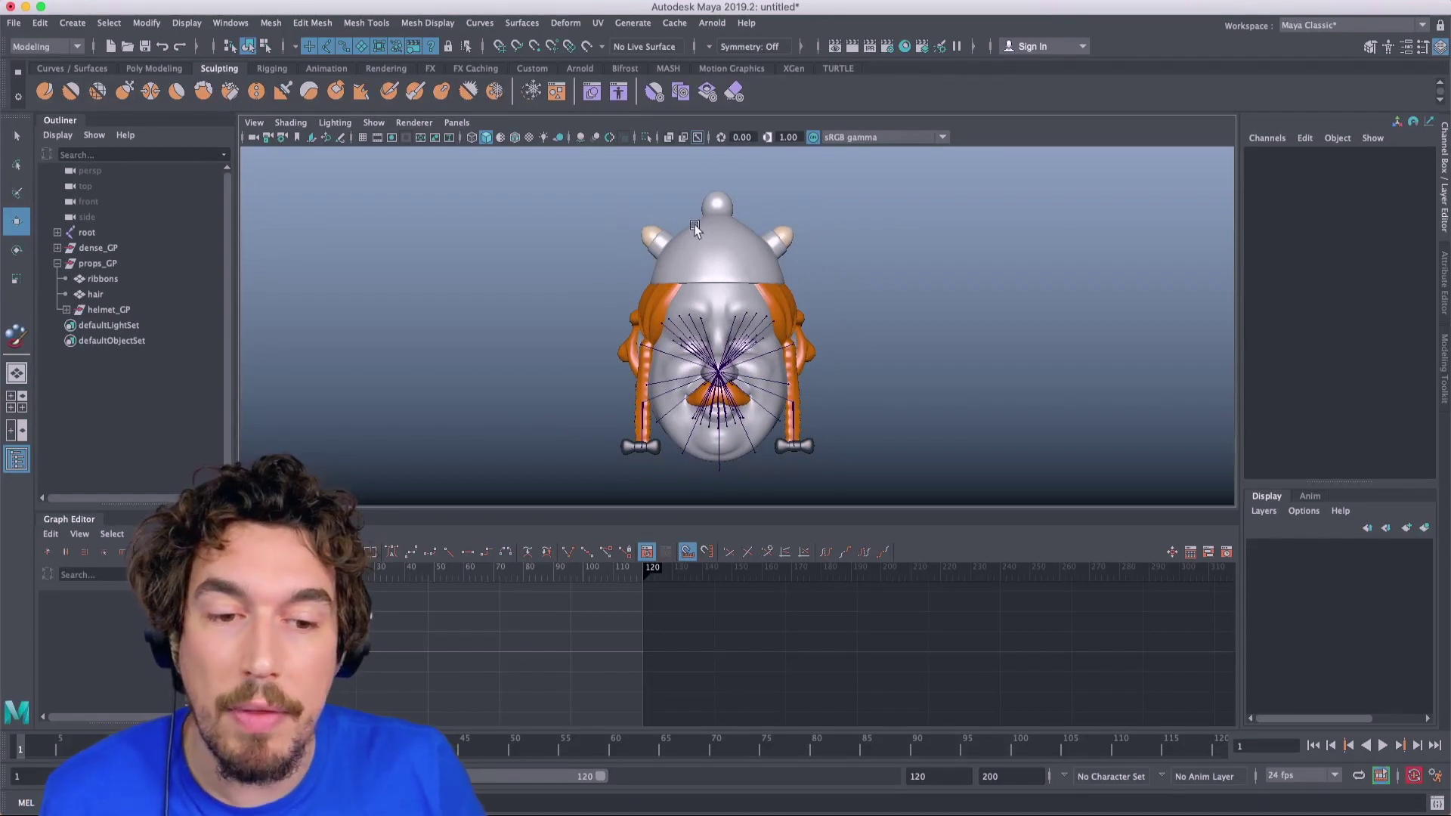
left_click_drag(713, 211, 777, 257, "alt")
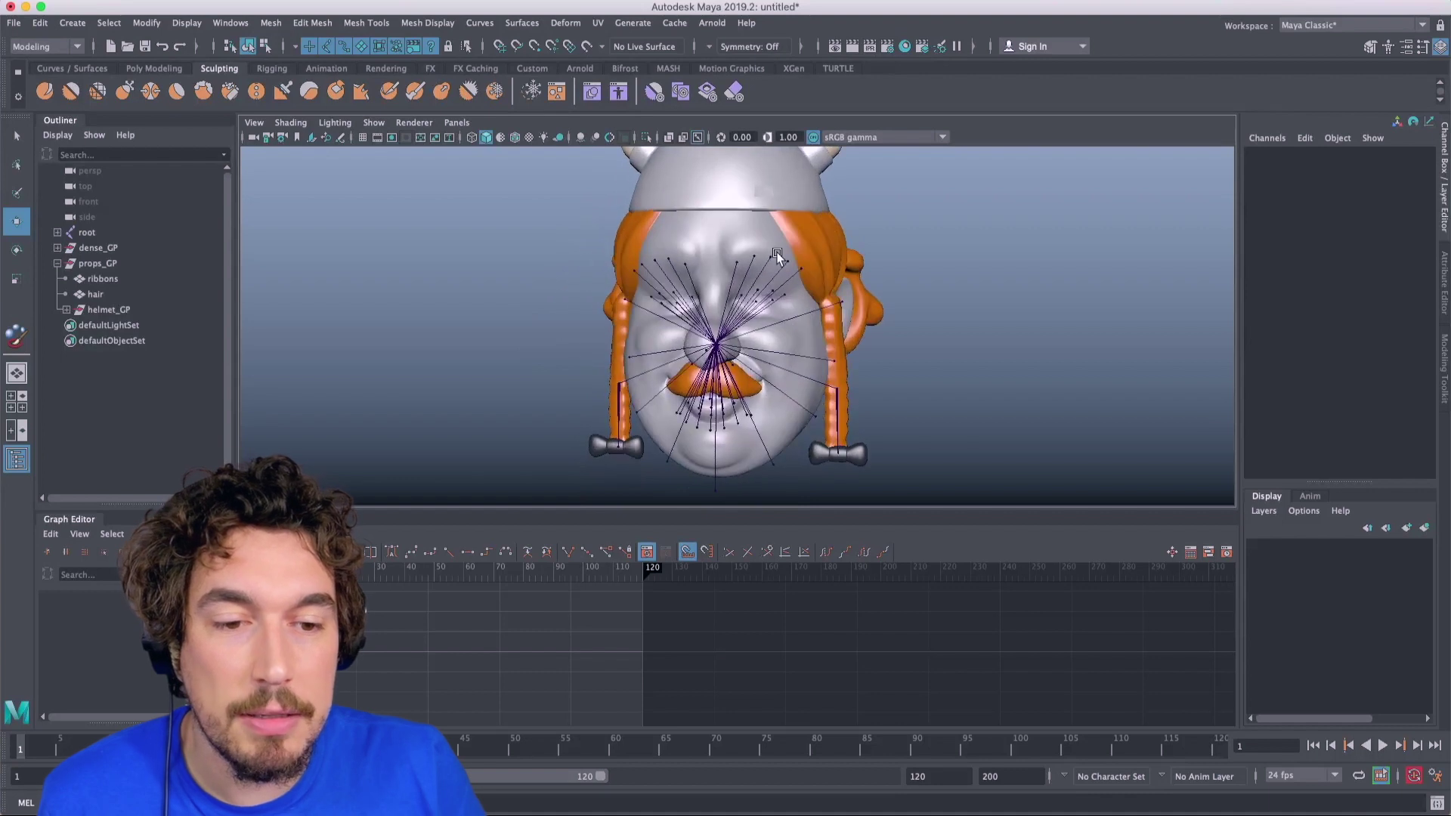
mouse_move(805, 271)
left_mouse_down("alt")
mouse_move(782, 256)
mouse_move(786, 268)
mouse_move(764, 265)
mouse_move(818, 266)
left_mouse_up("alt")
left_click(780, 233)
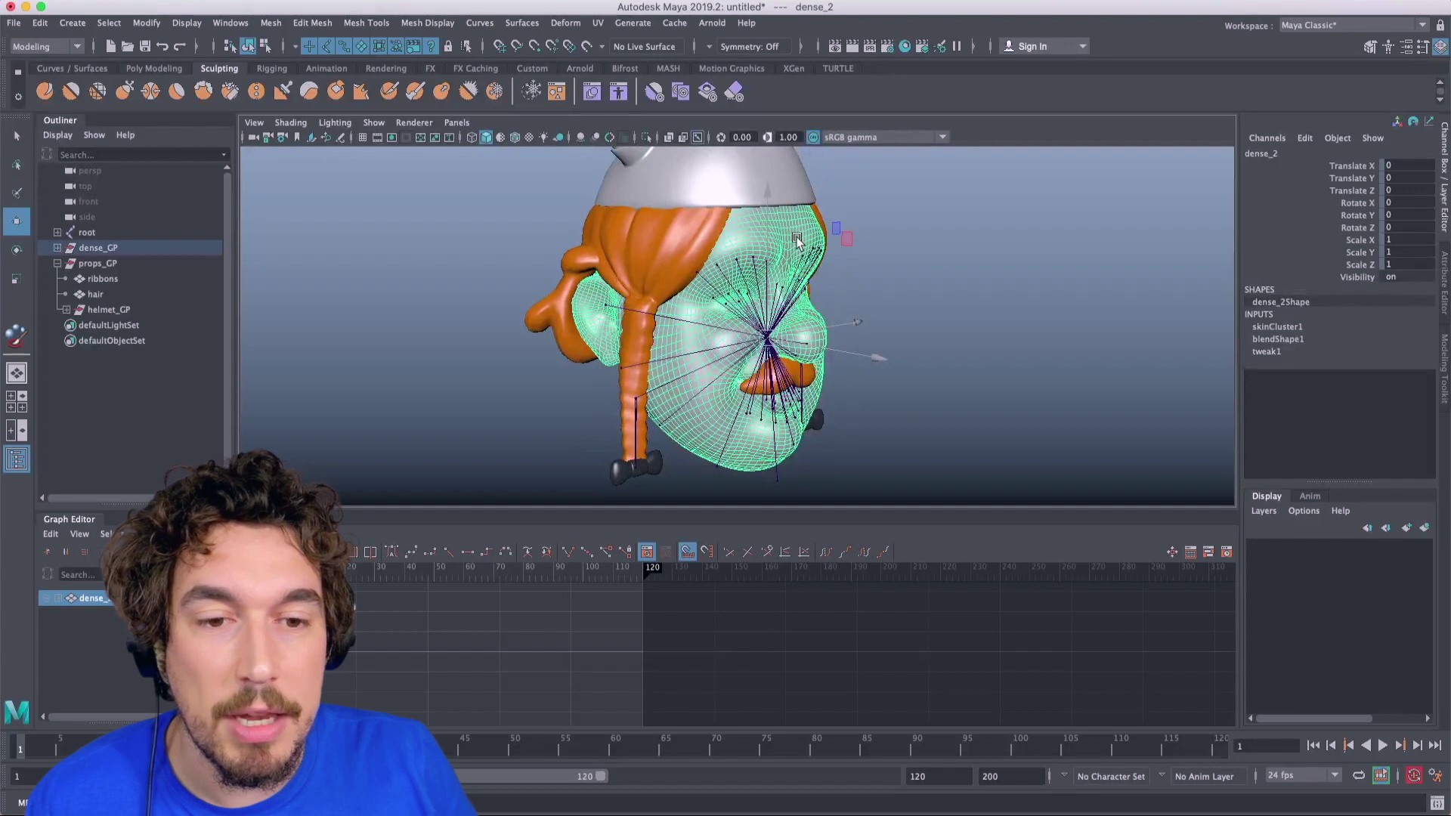
left_click_drag(735, 190, 744, 224, "alt")
left_click_drag(783, 342, 968, 331, "alt")
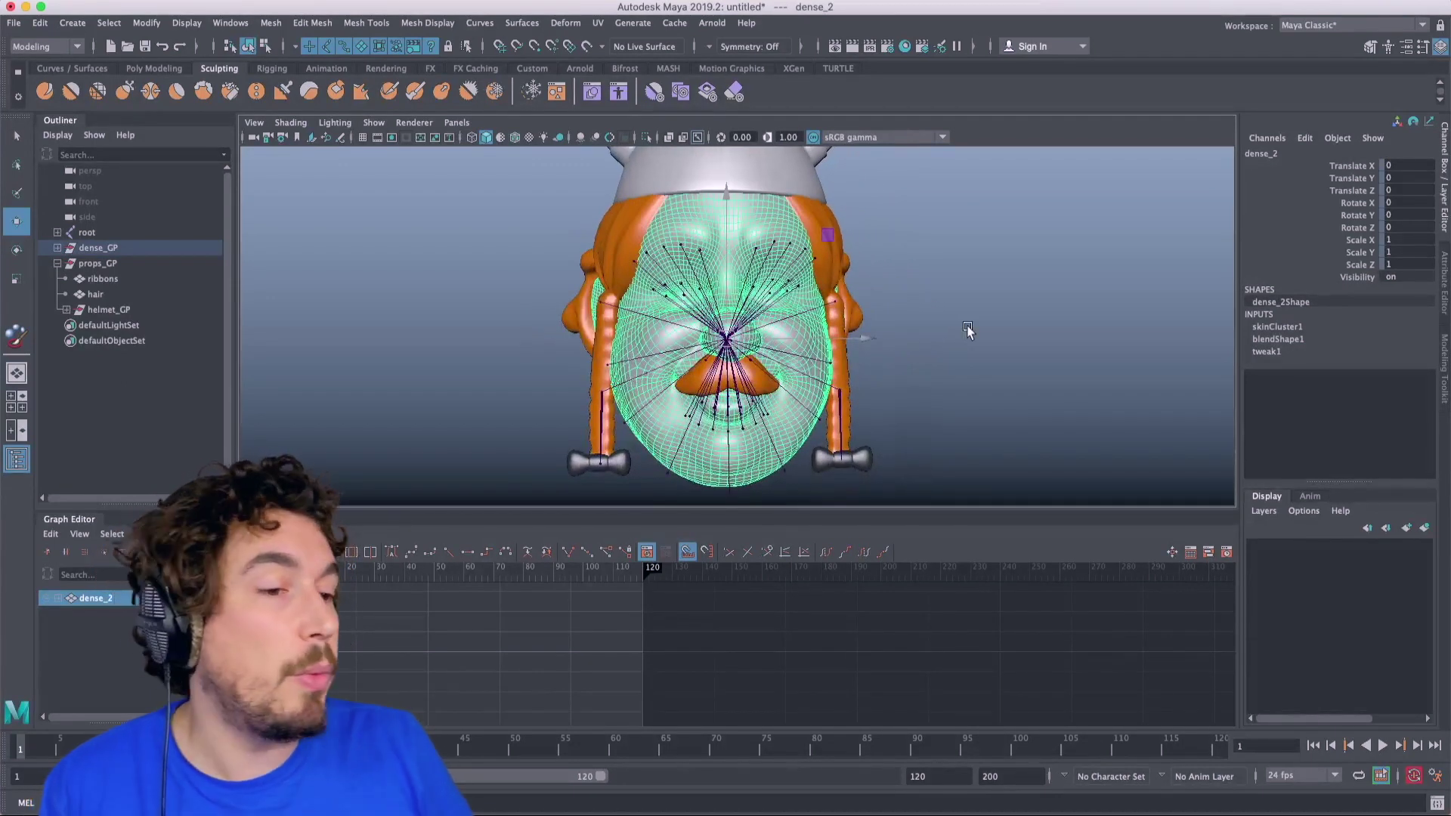
left_click_drag(869, 302, 708, 253, "alt")
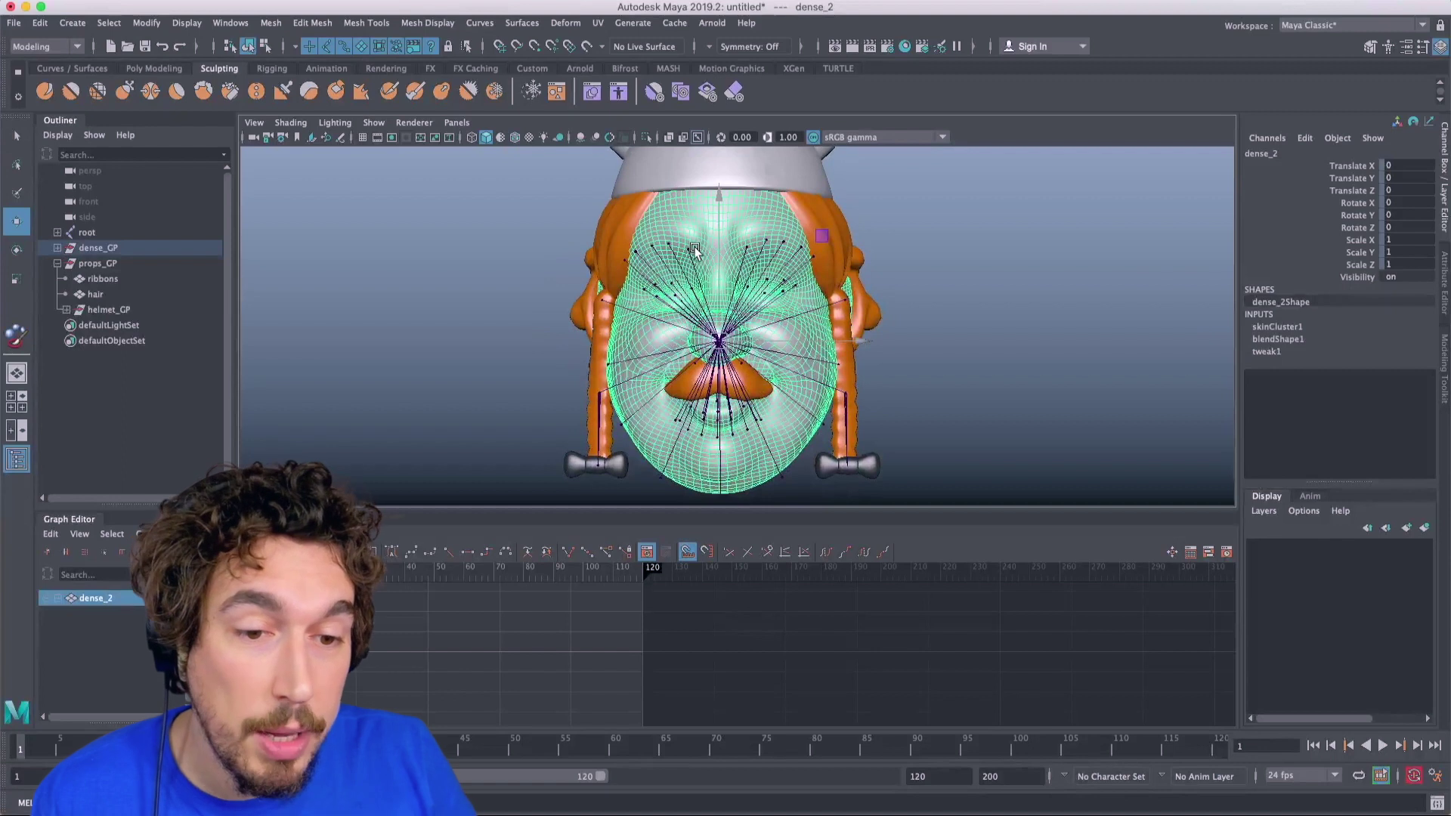
Step: Select the brow joint j22 and try raising the opposite brow joint j25 to a Translate Y of 5.632
left_click(689, 250)
left_click_drag(718, 240, 677, 255, "alt")
left_click_drag(648, 471, 810, 346, "alt")
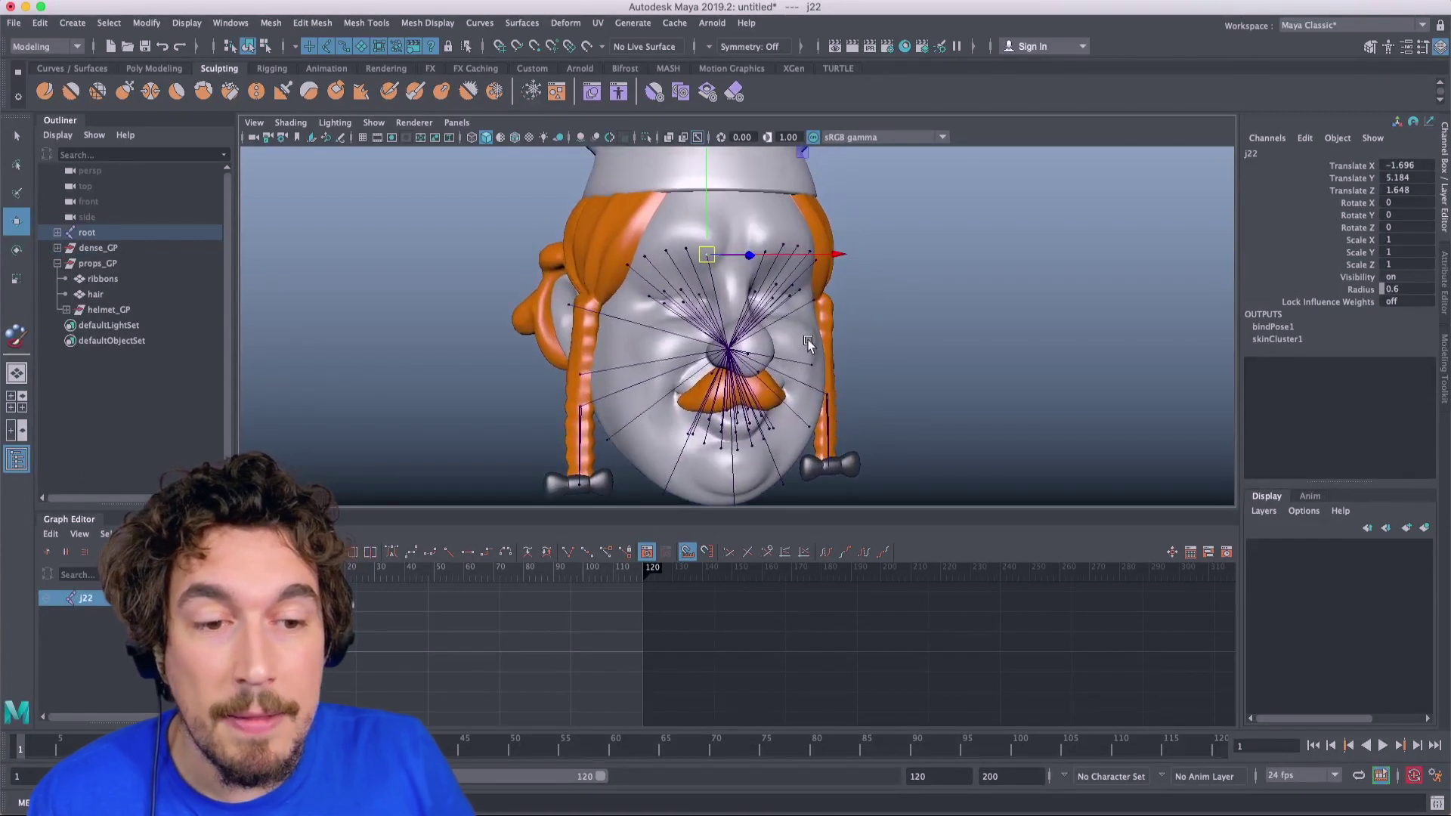
left_click(921, 225)
left_click(801, 249)
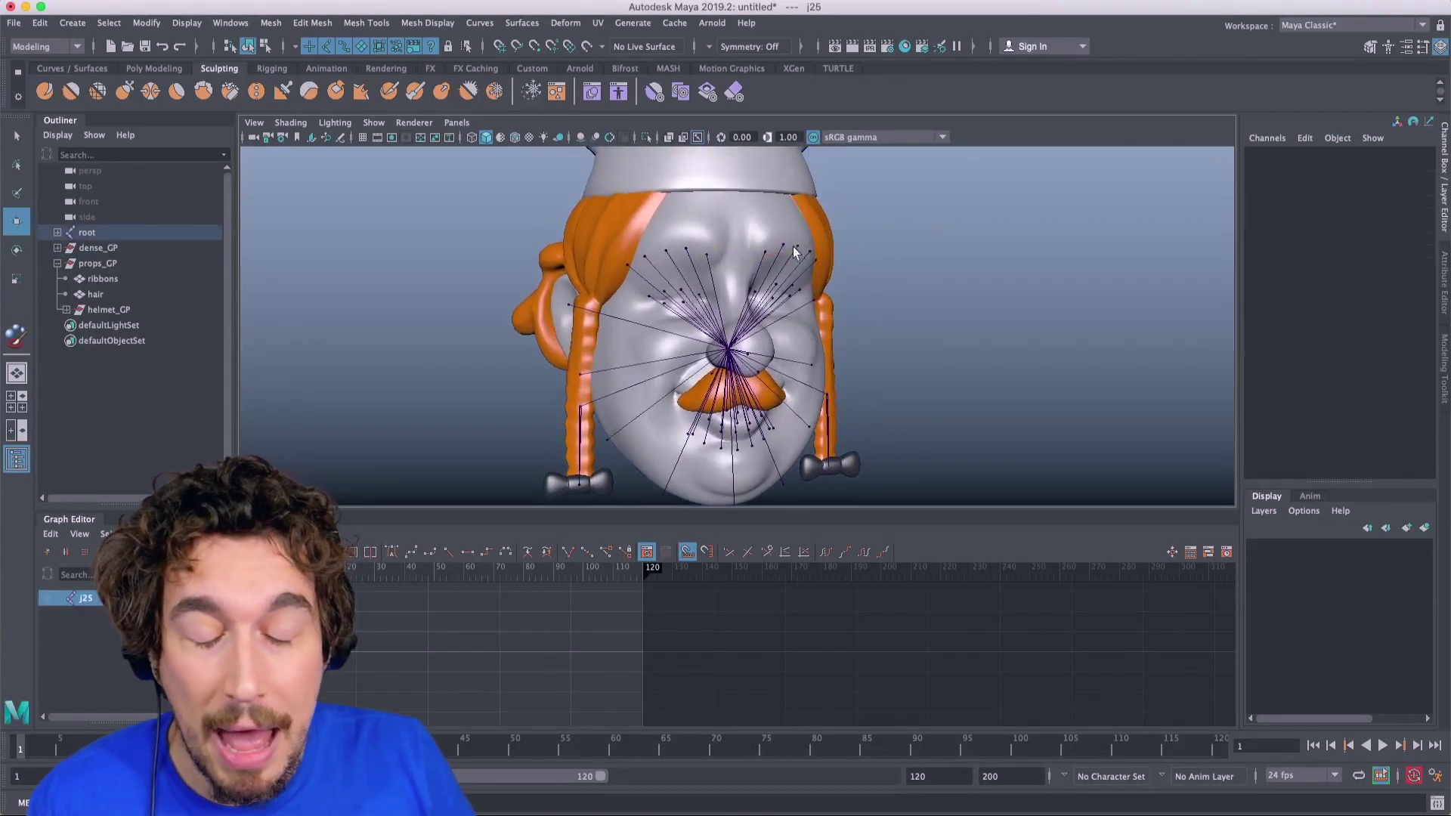
left_click_drag(869, 266, 687, 259, "alt")
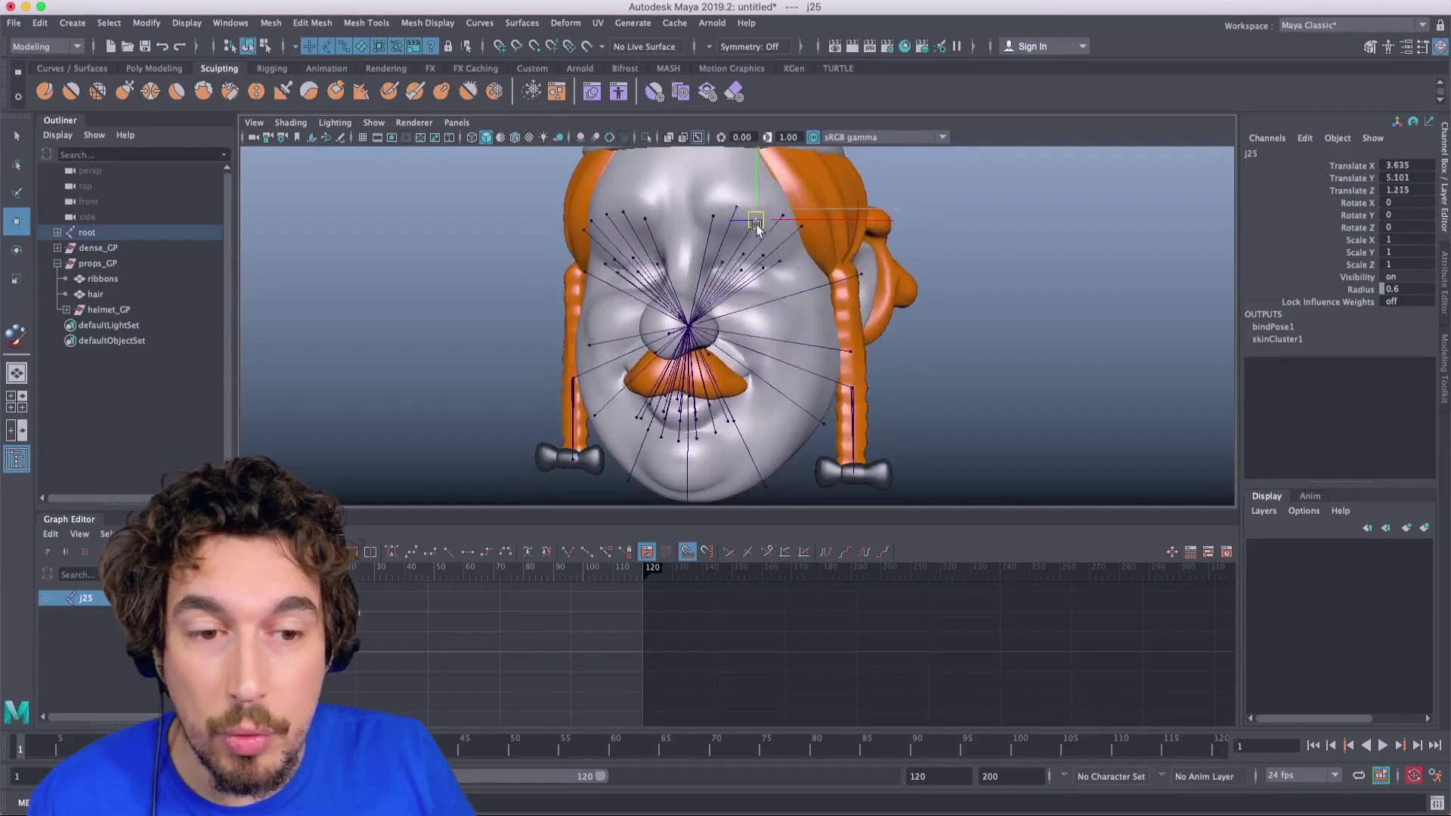
Step: Expand the root joint hierarchy to look through its joints, and undo the move of j25
left_click(57, 232)
scroll(127, 308, "down", 3)
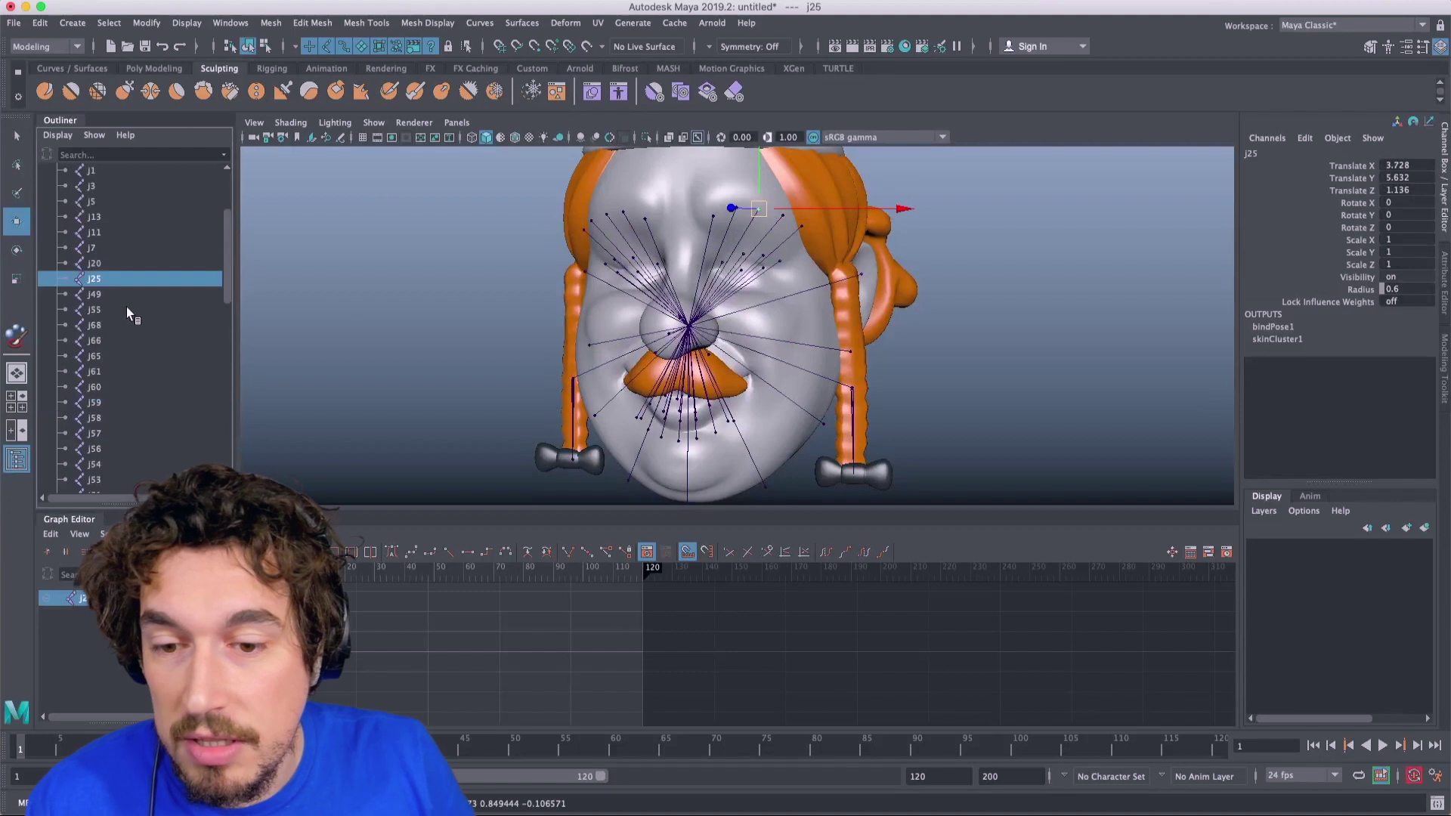
key("ctrl+z")
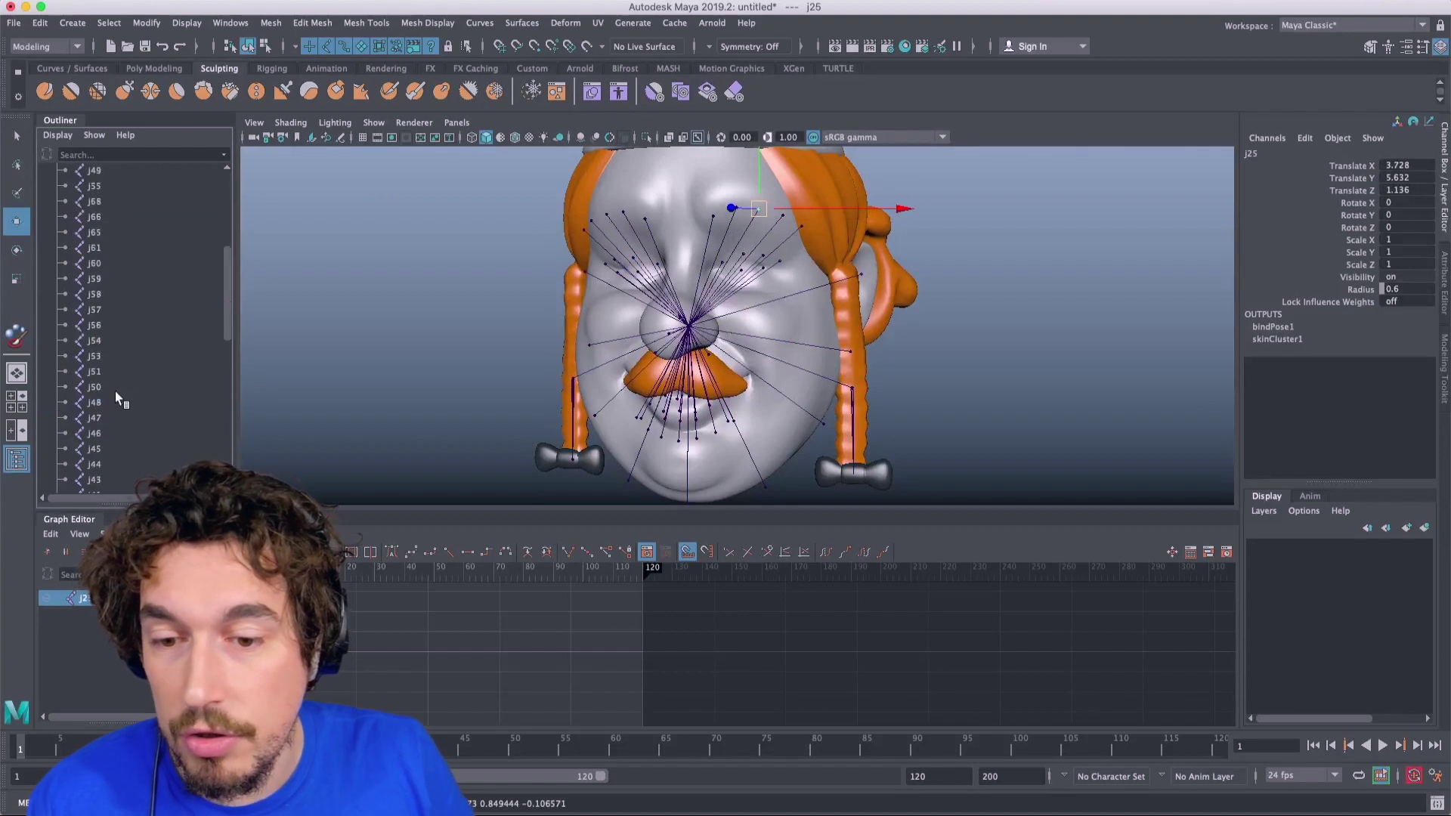
Step: Set the BS3_ZBrushPolyMesh3D weight of the face mesh's blendShape1 to 0
left_click(839, 347)
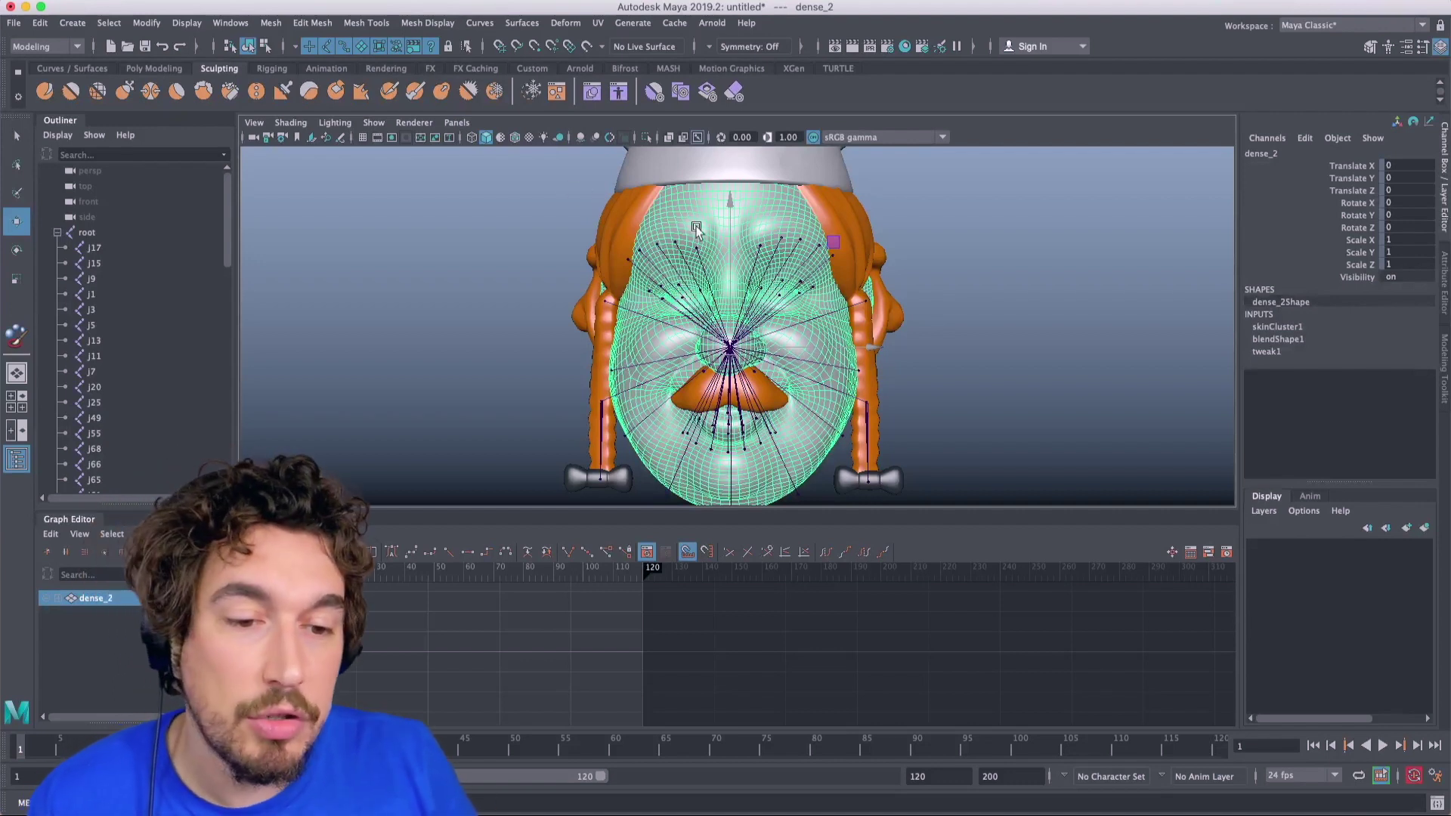
left_click_drag(753, 255, 730, 262, "alt")
left_click(1295, 337)
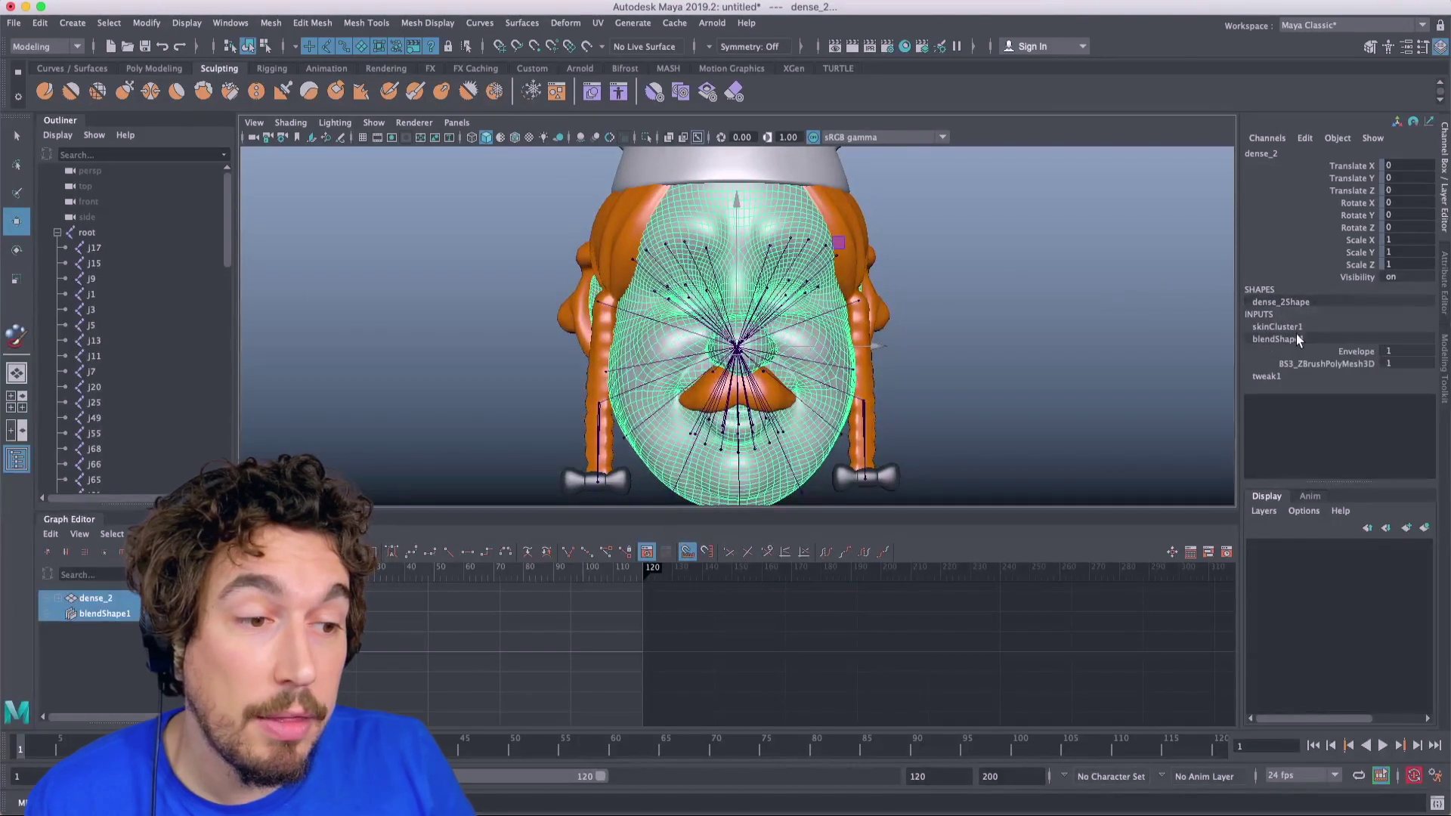
left_click(1358, 363)
left_click(992, 324)
left_click_drag(992, 324, 823, 319, "alt")
right_click_drag(824, 319, 849, 355, "alt")
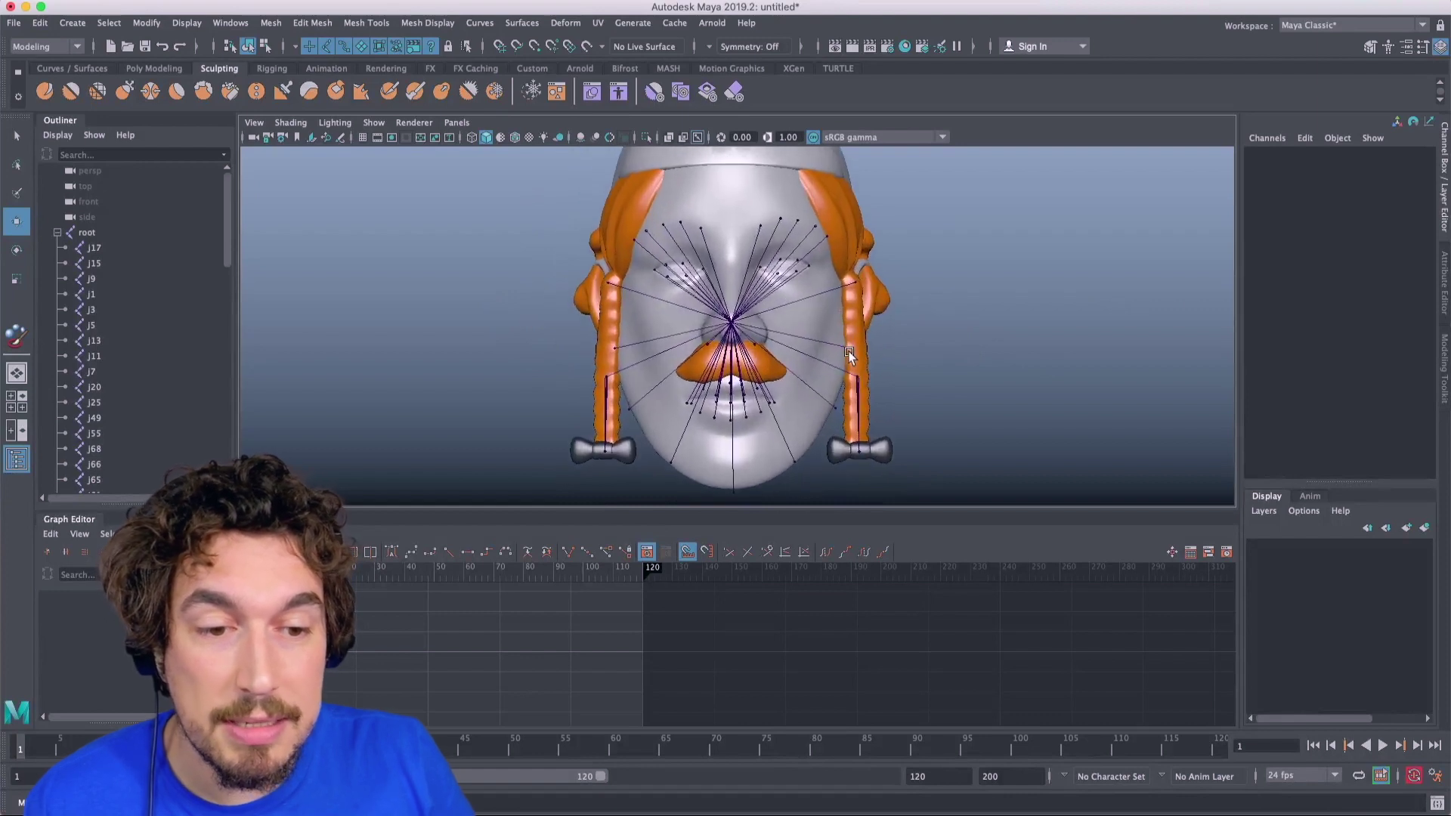
Step: Raise the BS3_ZBrushPolyMesh3D weight on the face mesh again to restore the sculpted smiling shape
left_click(832, 332)
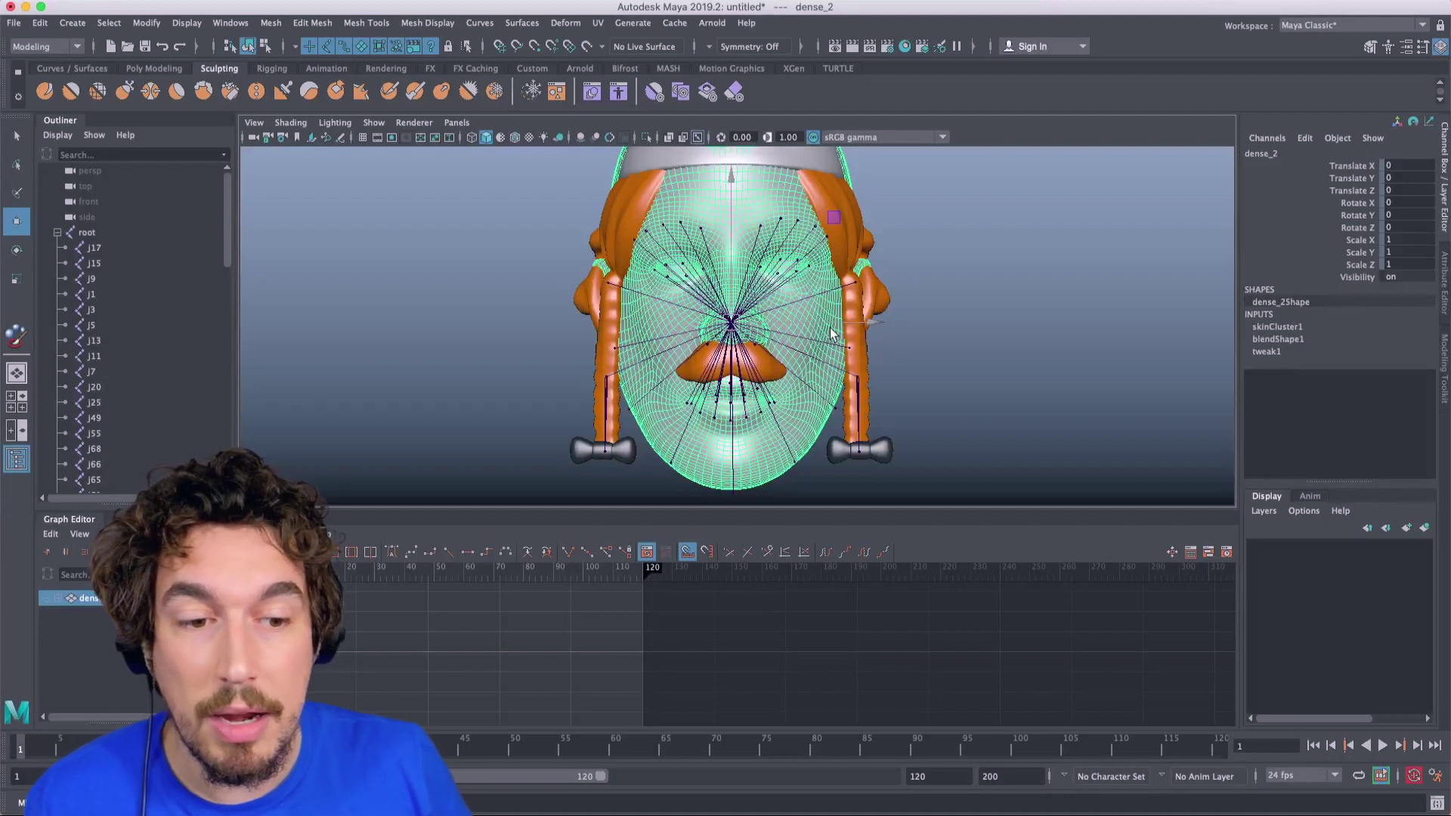
left_click_drag(913, 255, 916, 249, "alt")
left_click(916, 249)
left_click(763, 229)
left_click(1275, 325)
left_click(1270, 368)
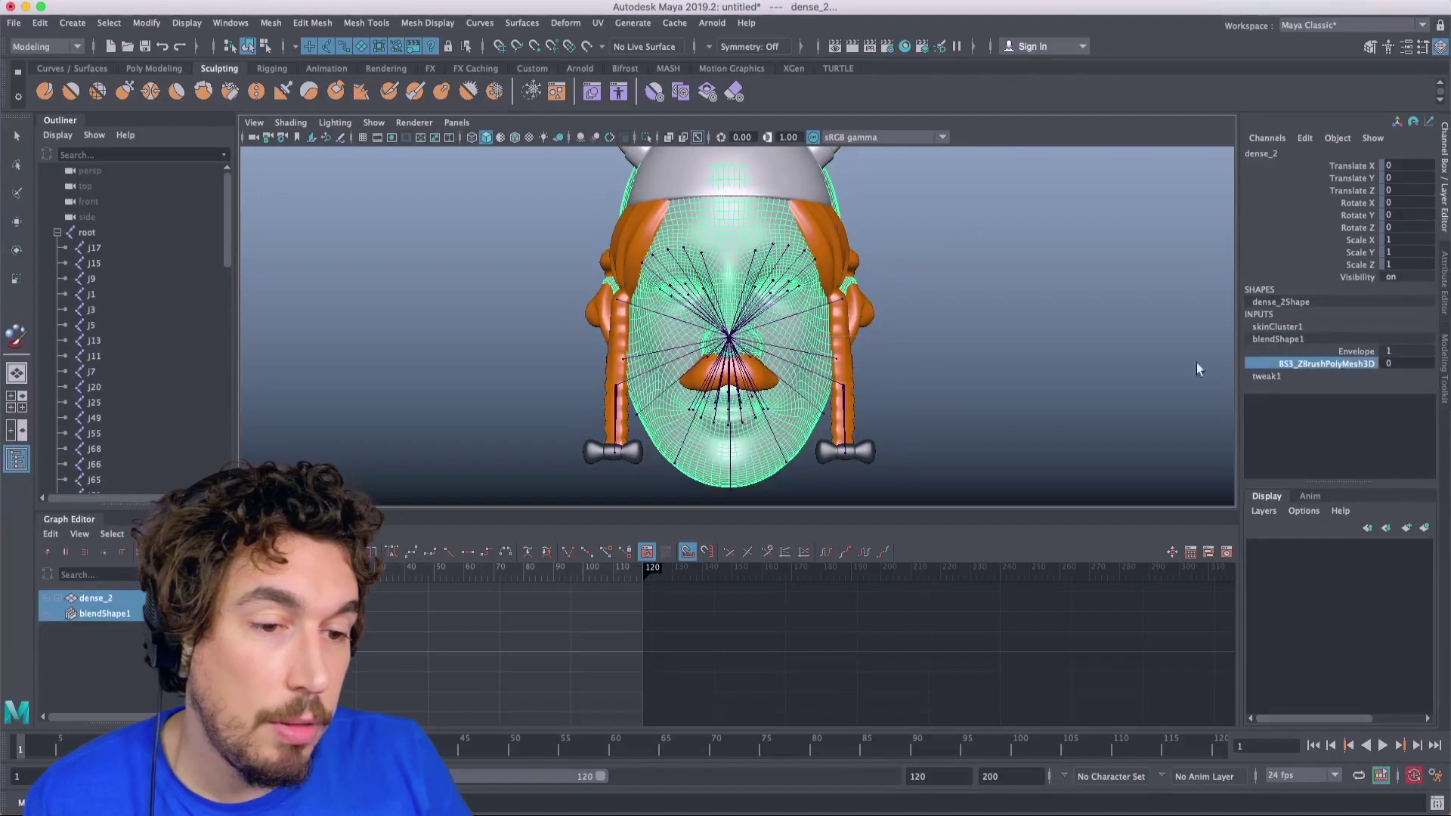
left_click(815, 297)
left_click_drag(932, 327, 770, 295, "alt")
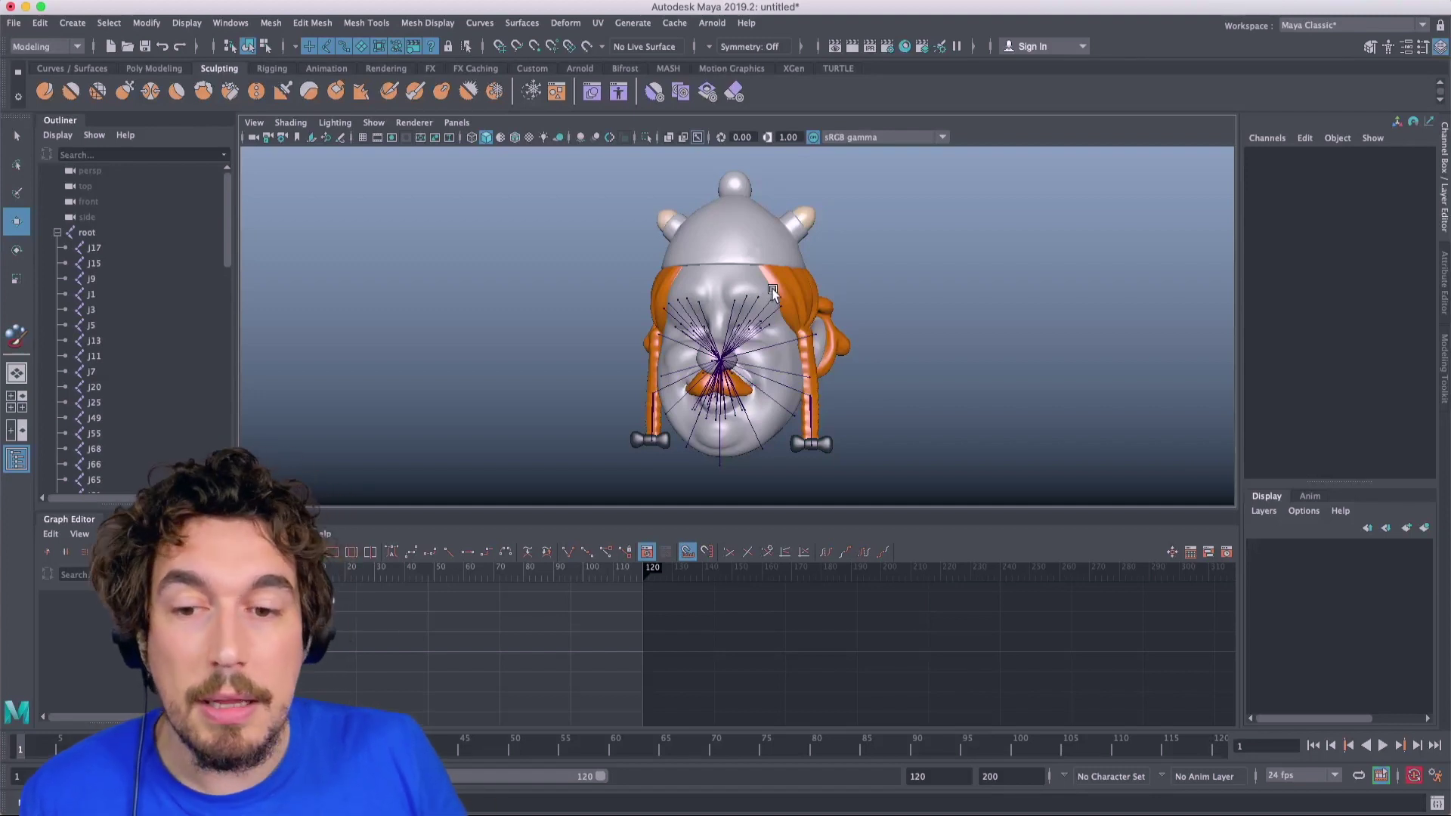
Step: Collapse the root joint hierarchy and look over the whole character head from both sides
left_click(57, 232)
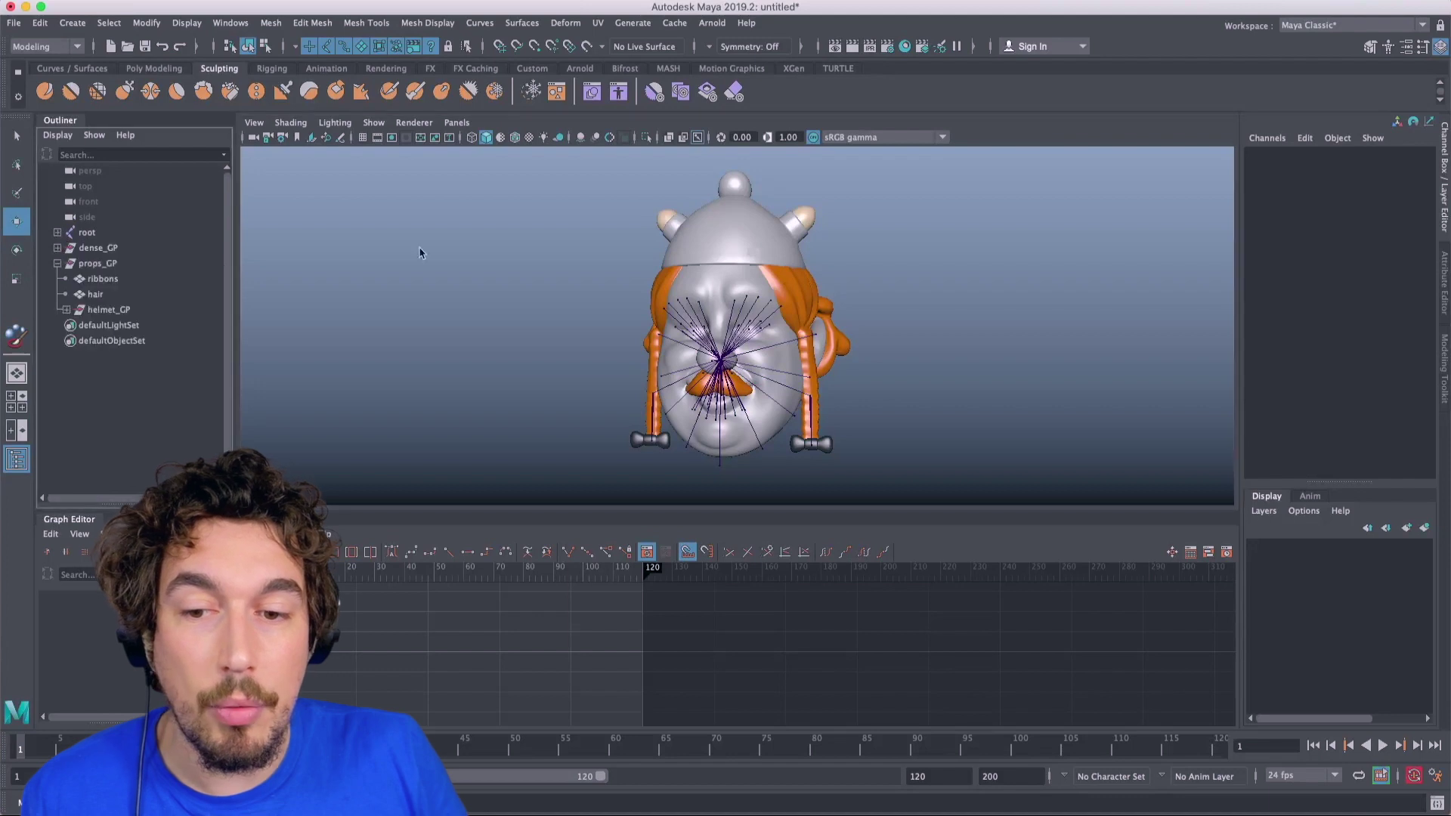
left_click_drag(573, 285, 623, 281, "alt")
left_click(725, 355)
left_click(458, 292)
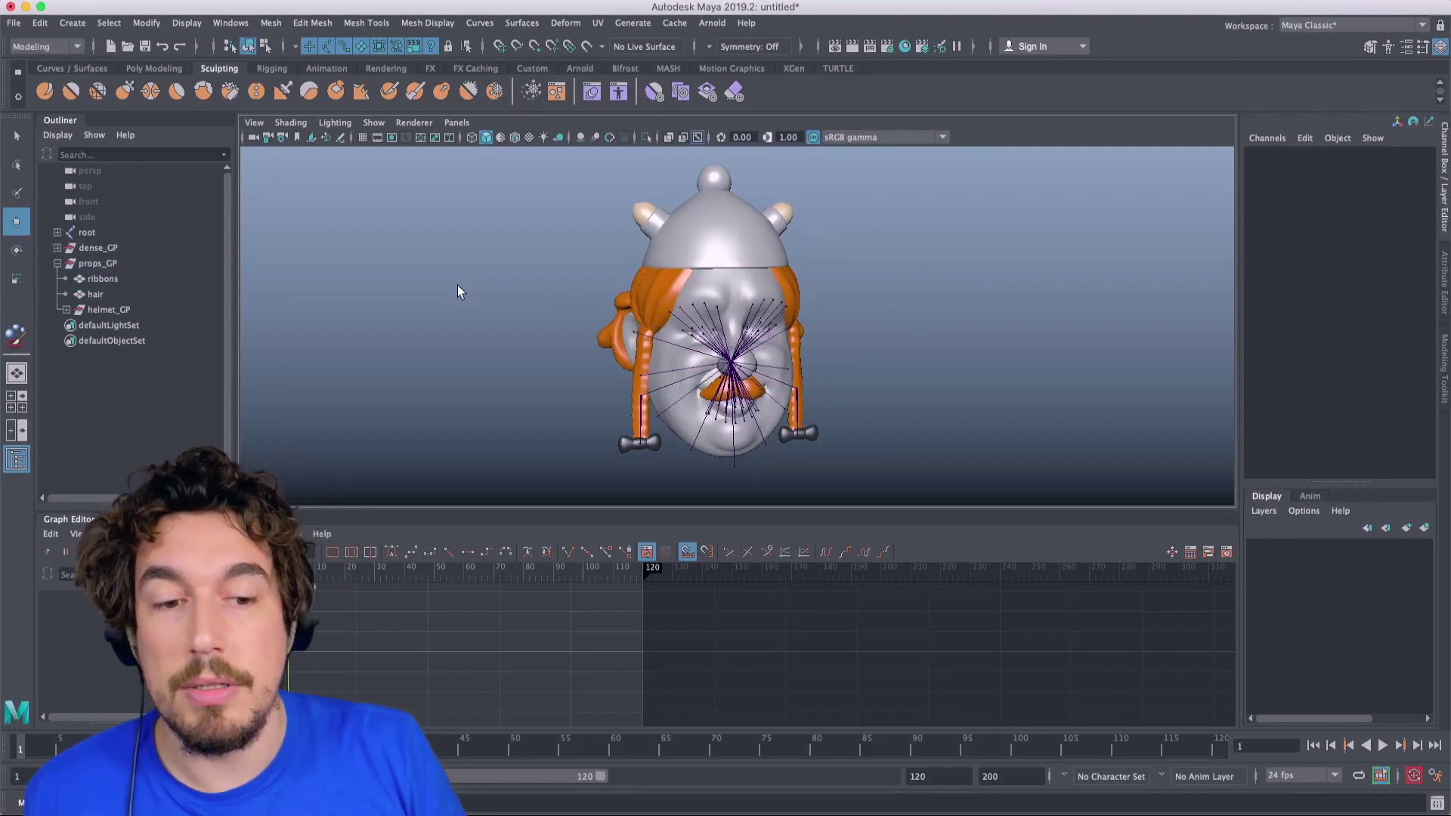
left_click_drag(459, 291, 835, 257, "alt")
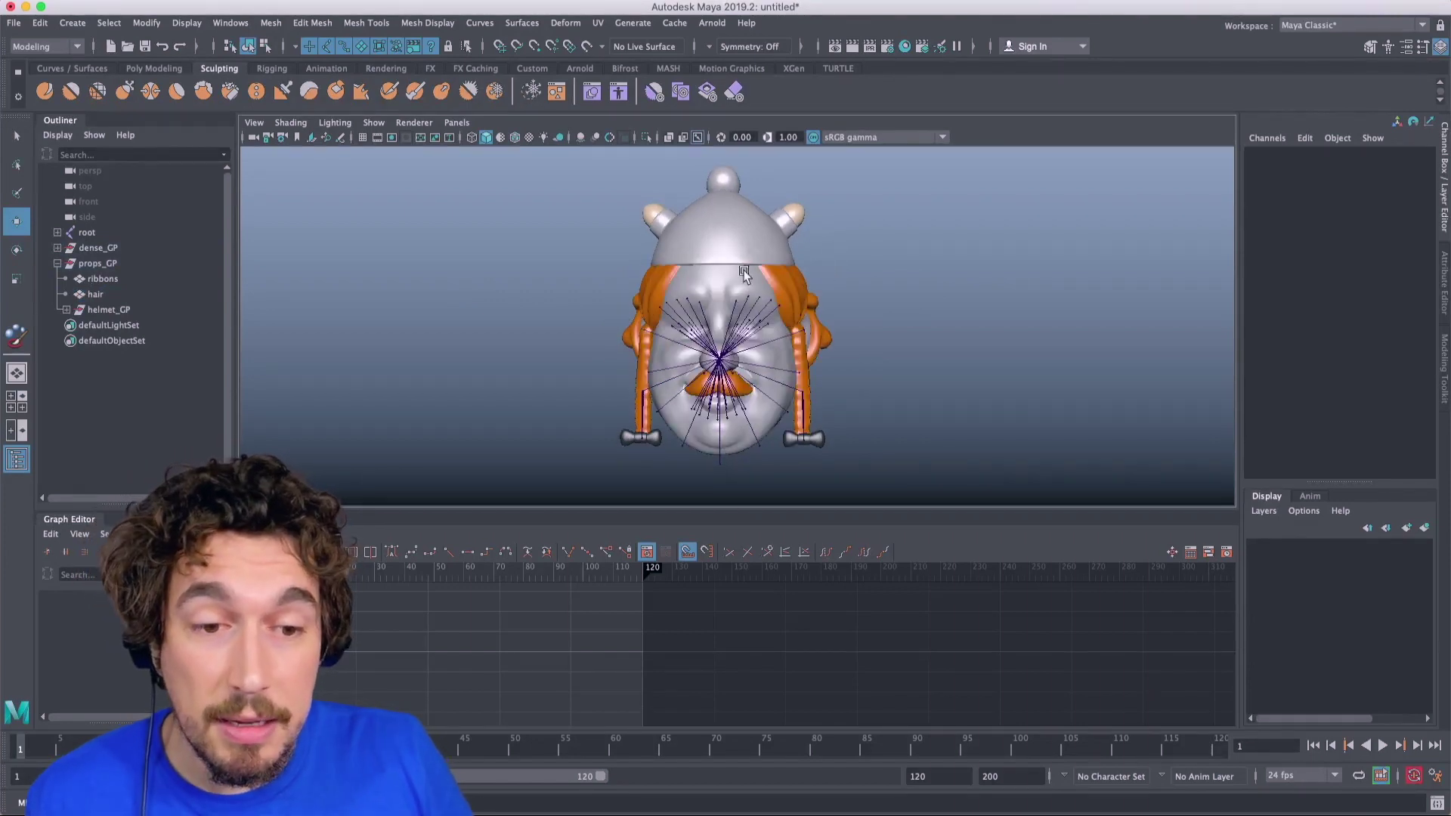
Step: Isolate the face mesh dense_2 and vary the BS3_ZBrushPolyMesh3D weight of its blendShape1
left_click(717, 288)
left_click(649, 136)
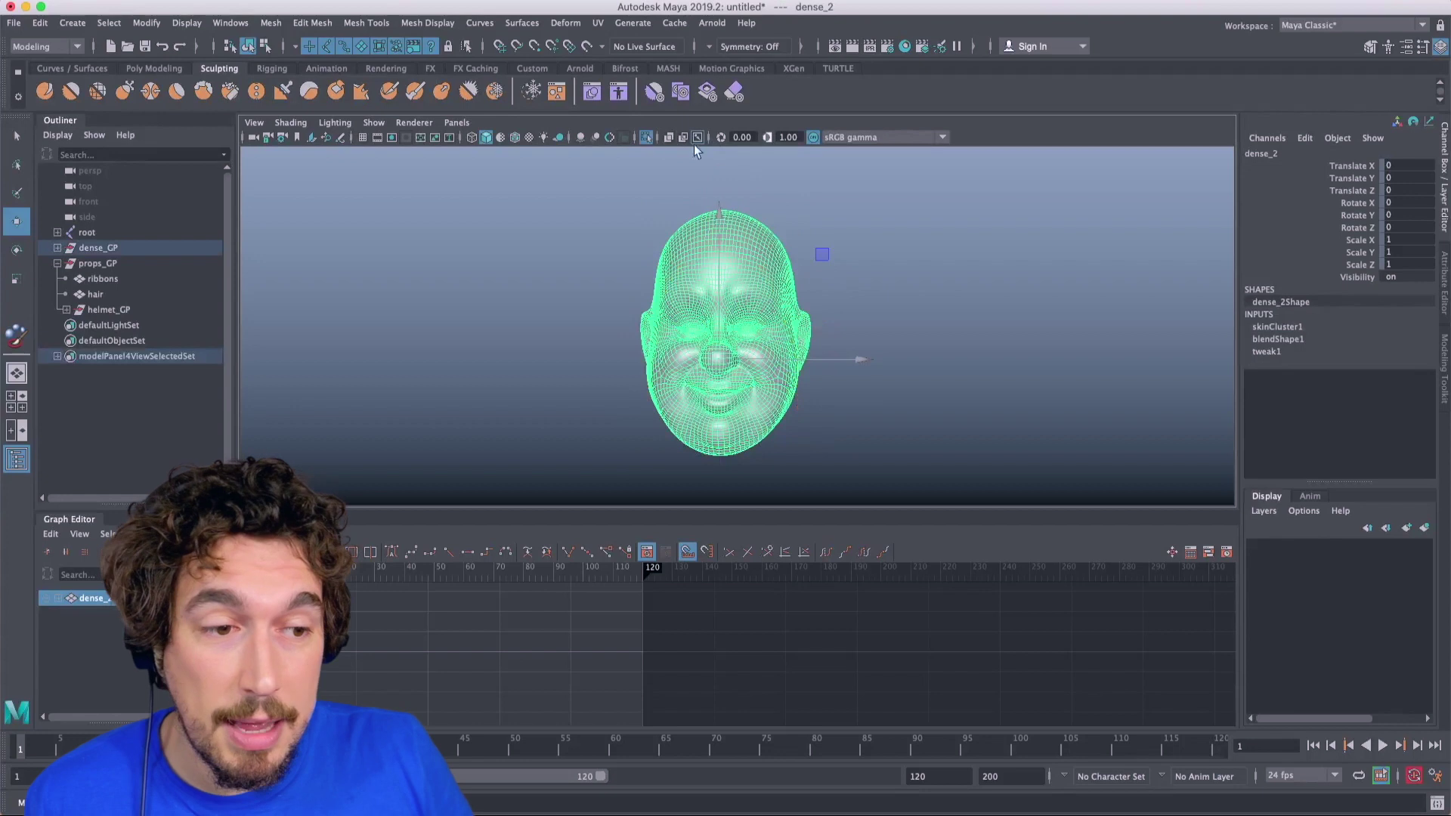
left_click(1278, 339)
left_click(1320, 361)
middle_click_drag(1319, 362, 987, 349)
left_click(932, 349)
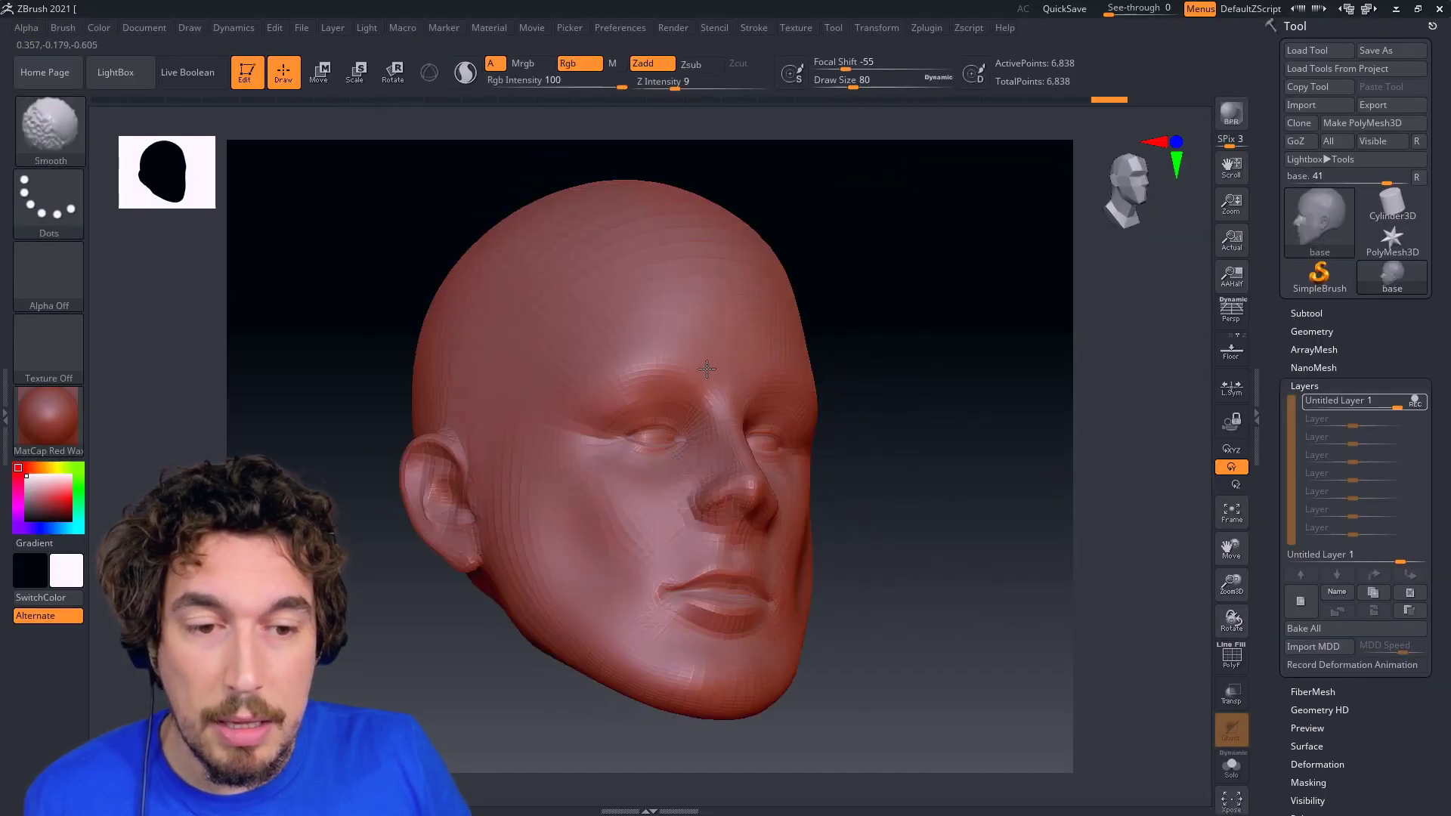
Step: Set the Move brush's draw size to about 90 for shaping the area beside the mouth
left_click_drag(982, 378, 831, 377)
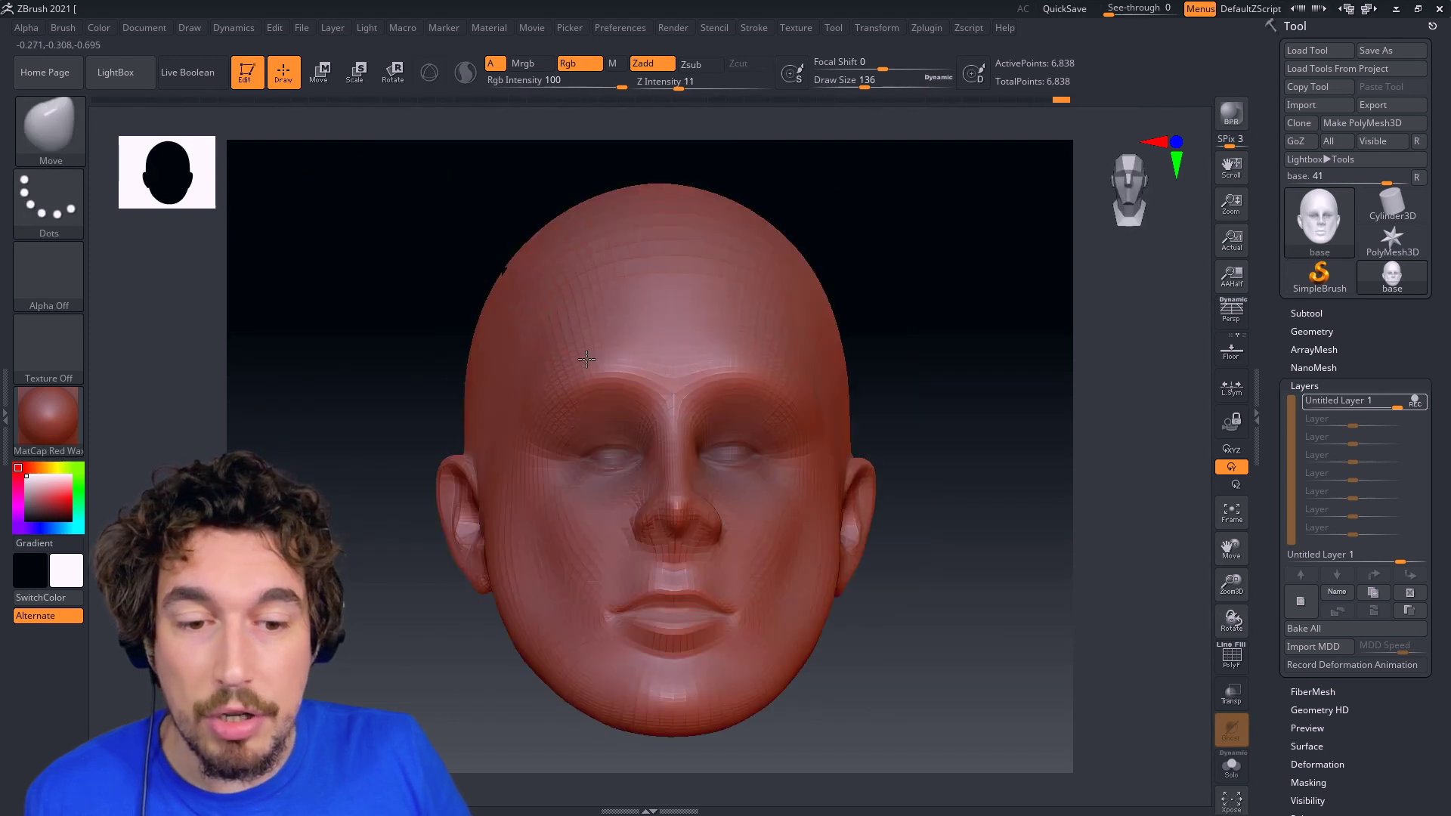
key("s")
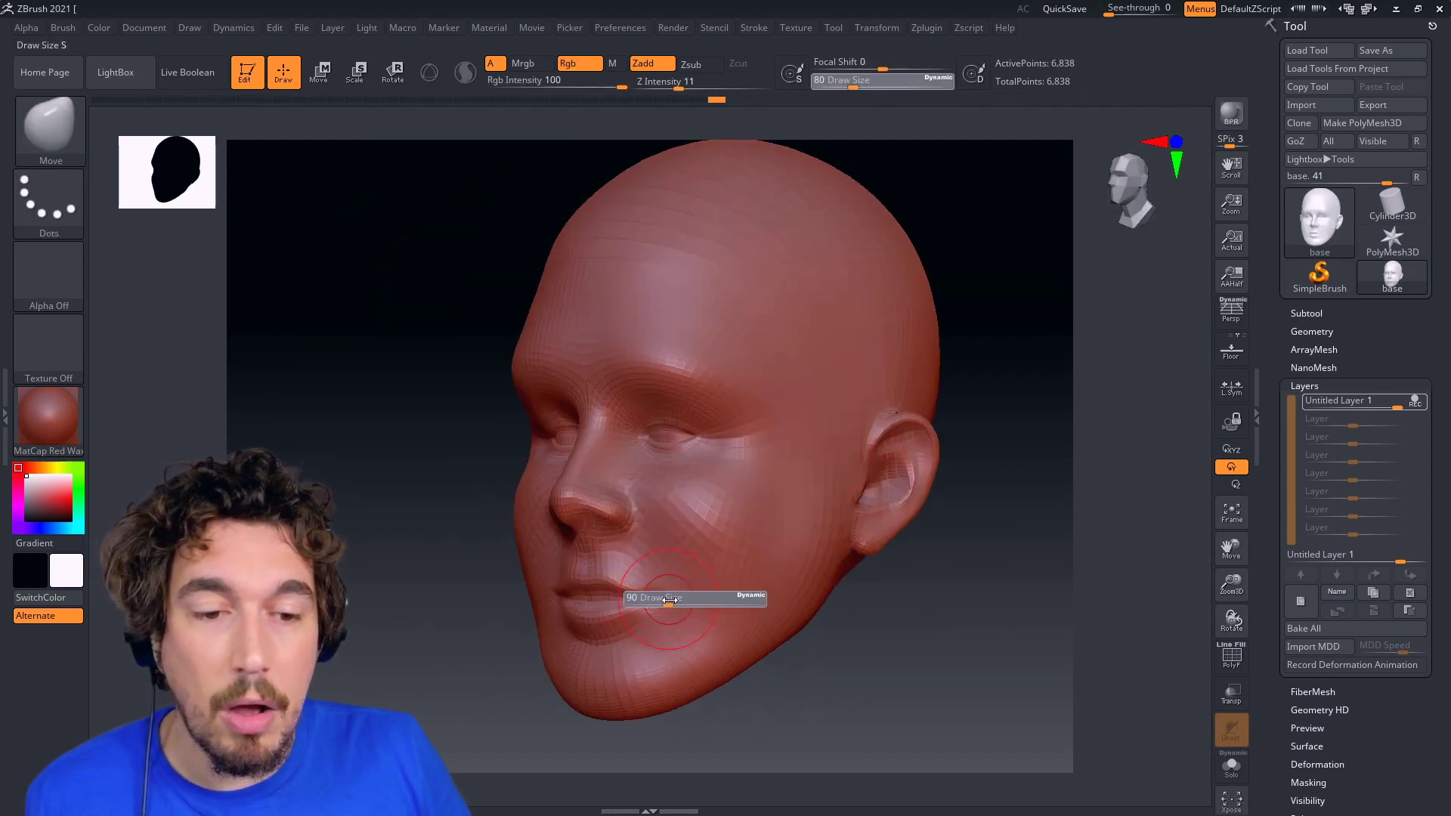
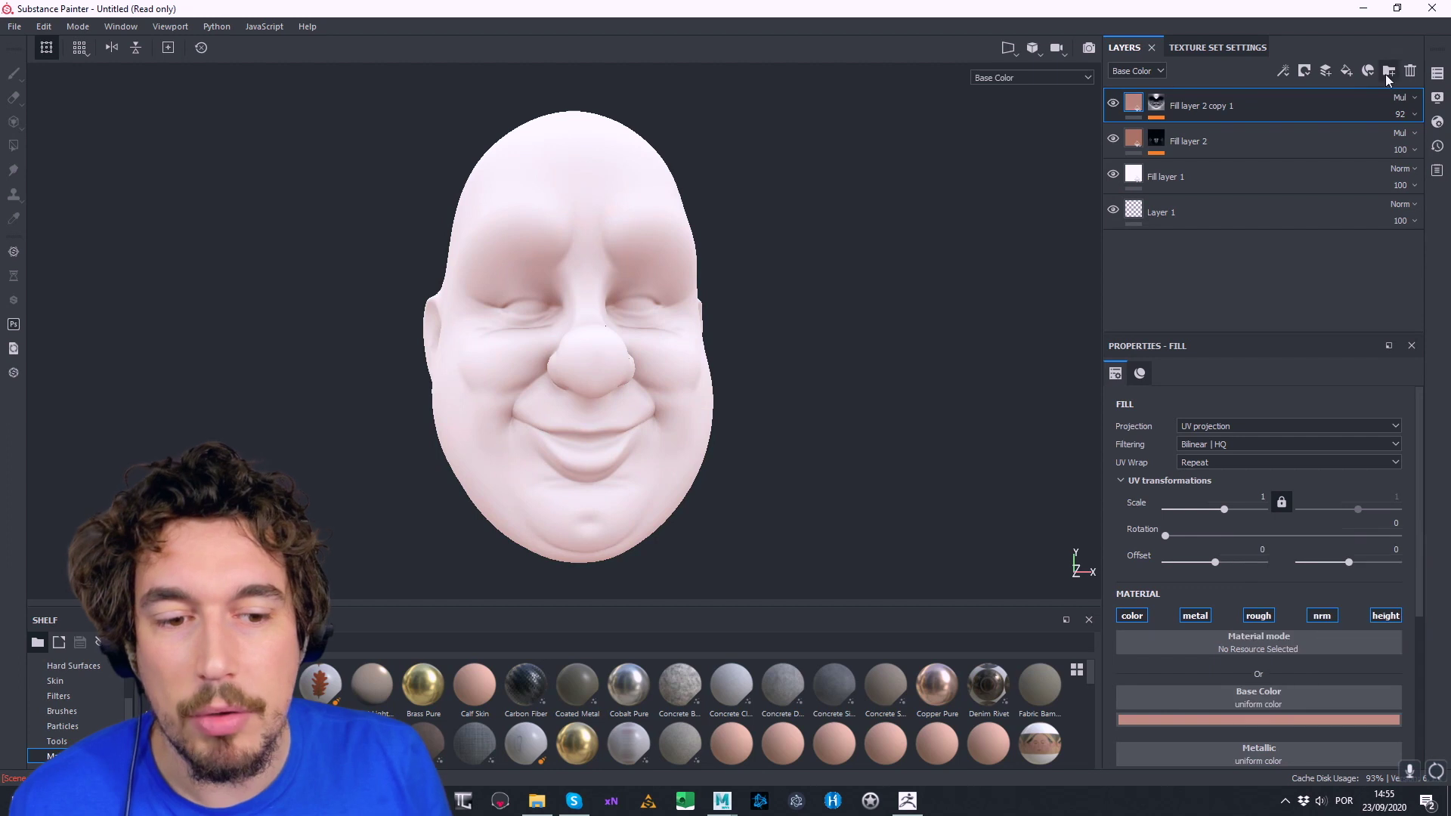
Step: Switch to Finder, open the textures folder inside the Desktop's Obelix folder and preview face_multiply.png
key("1")
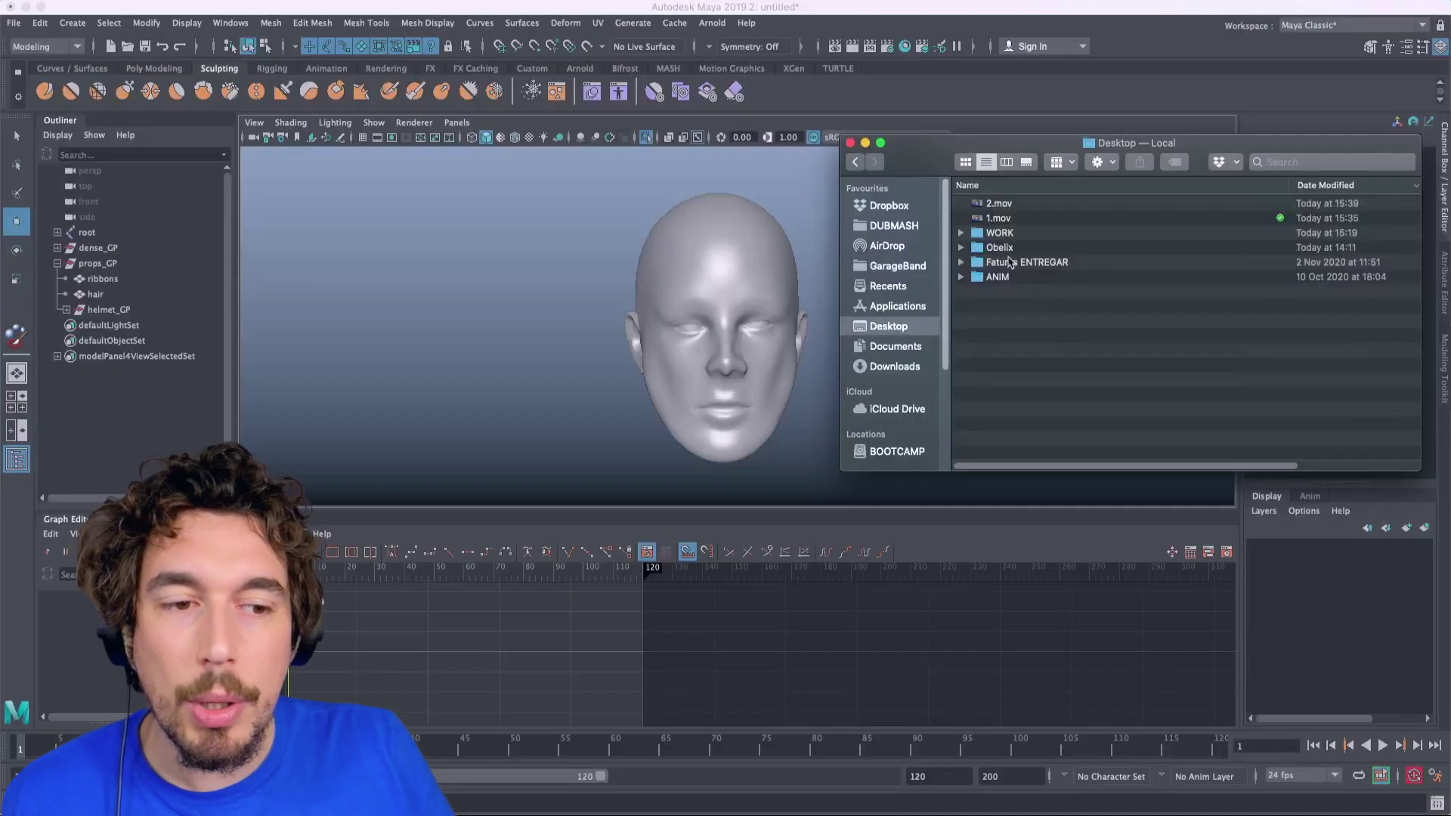
double_click(1007, 247)
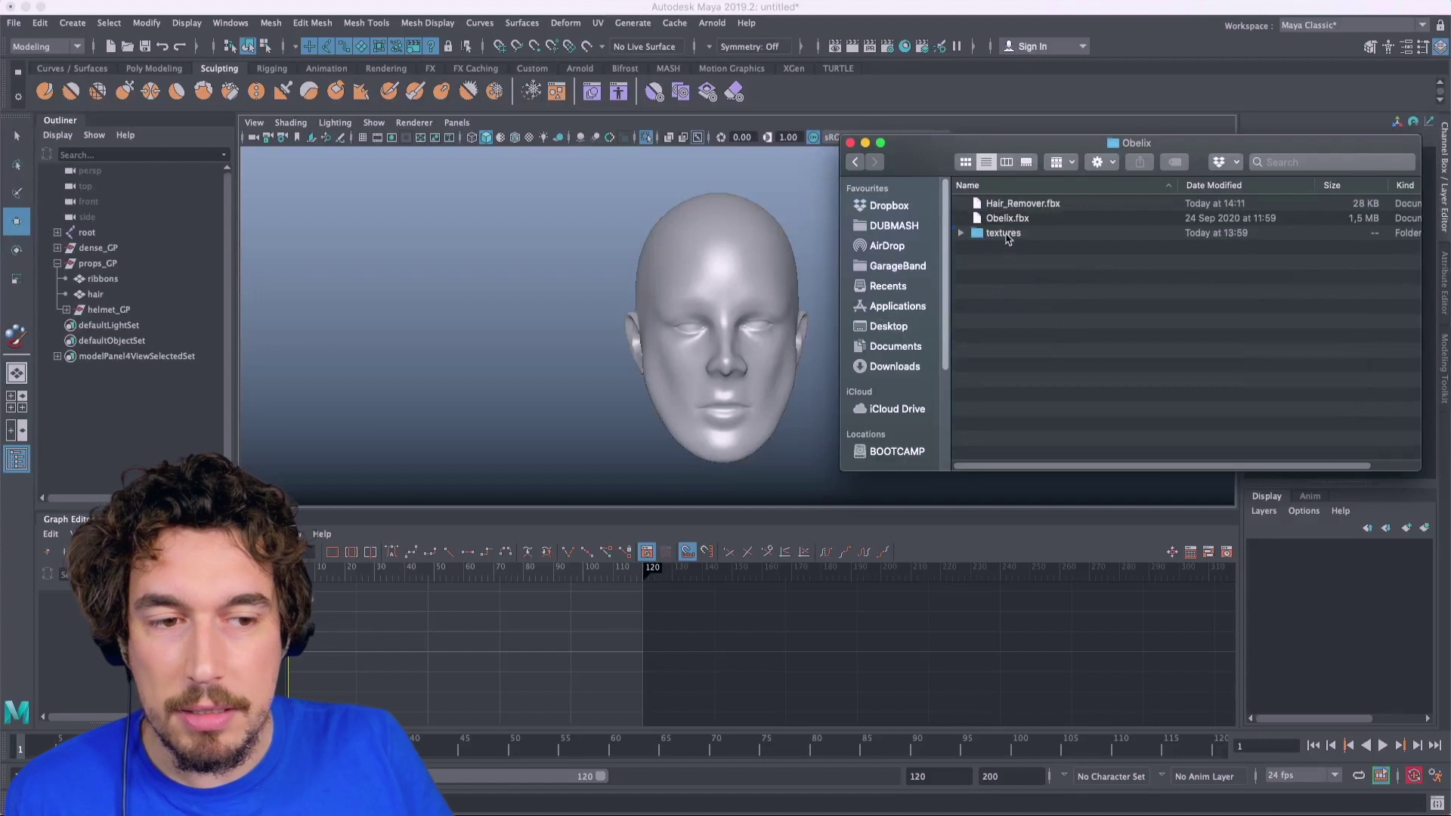
double_click(1005, 233)
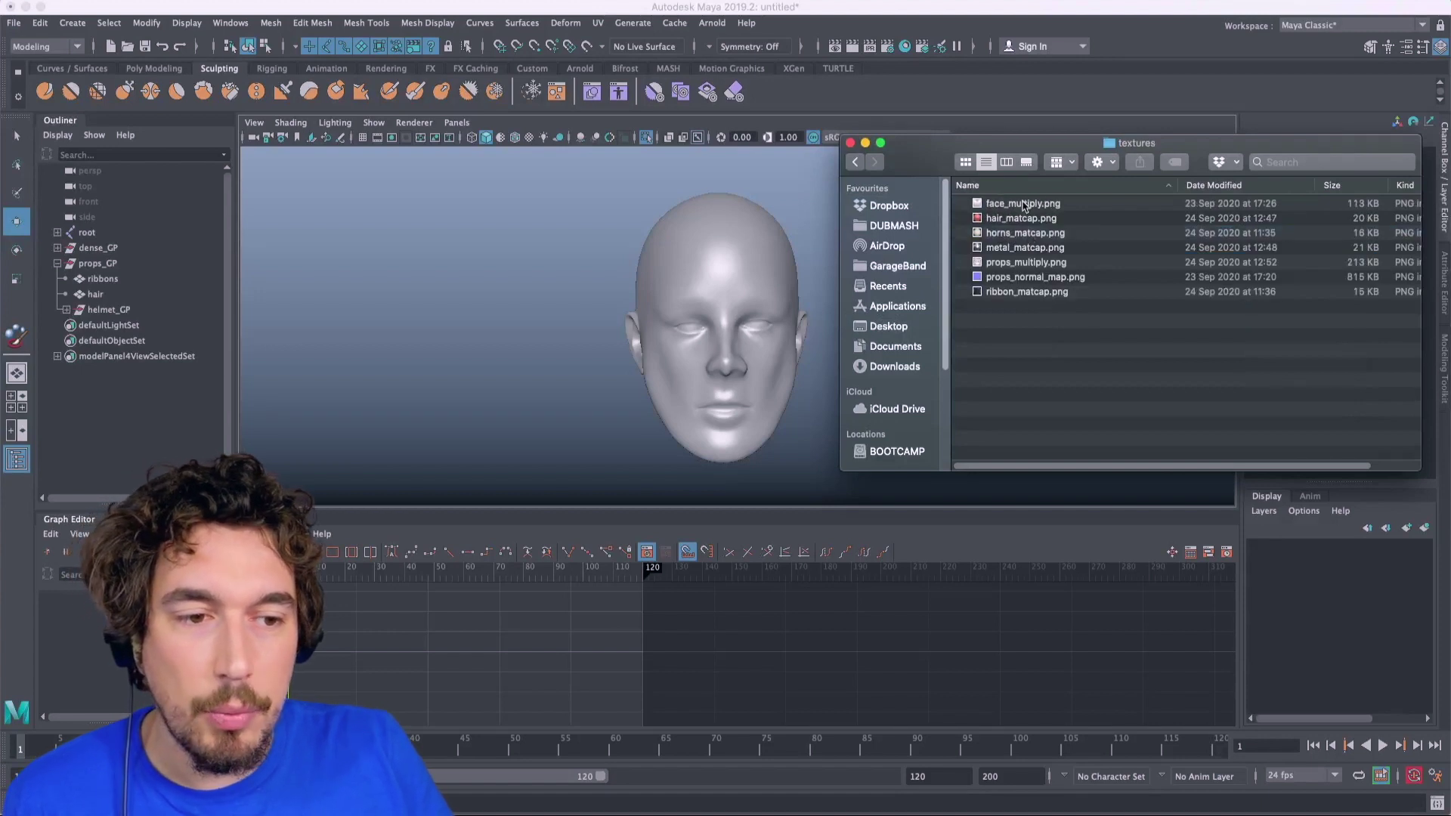
left_click(1025, 206)
key("space")
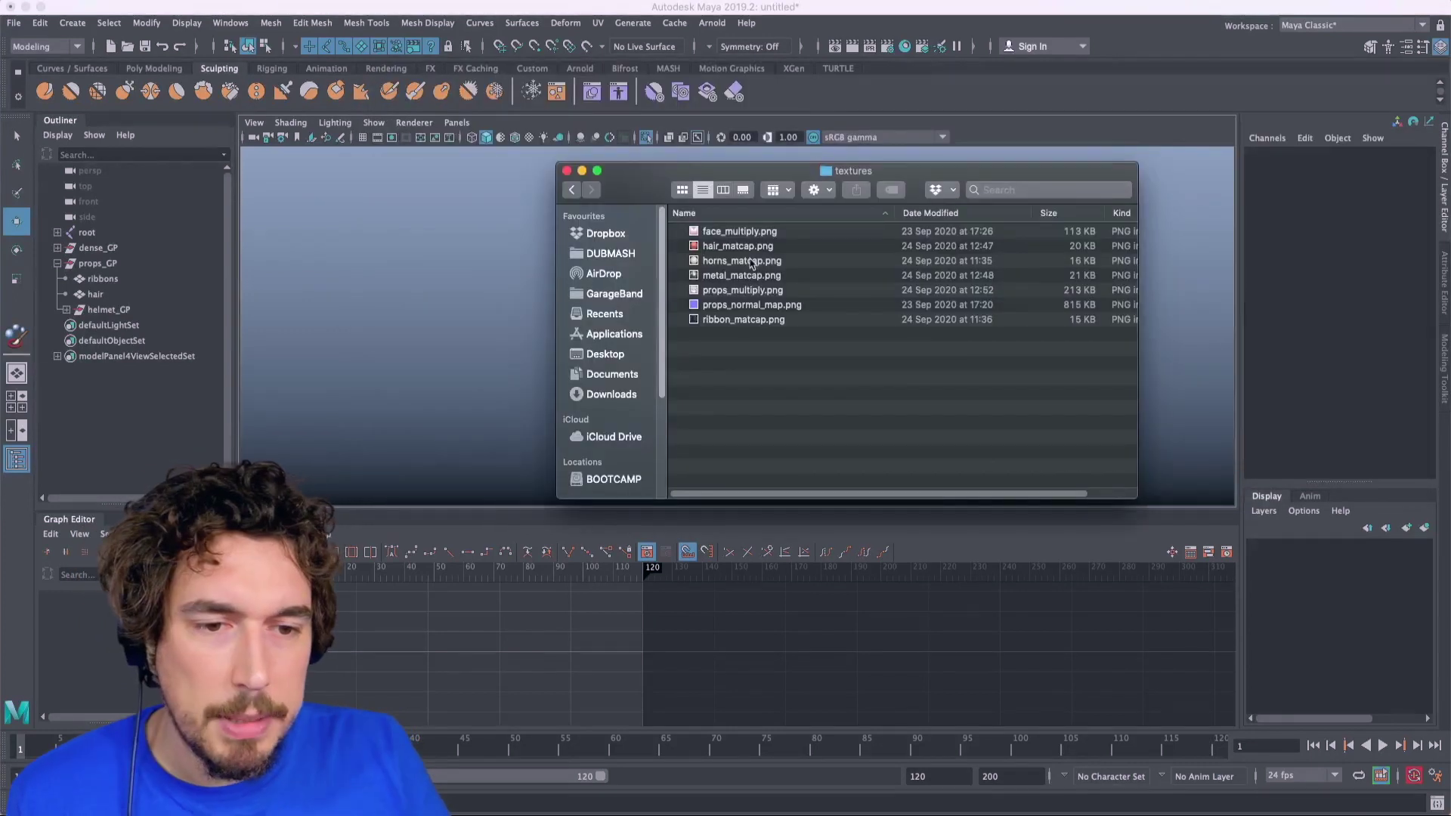
Step: Preview hair_matcap.png, horns_matcap.png and metal_matcap.png from the textures folder
left_click(752, 252)
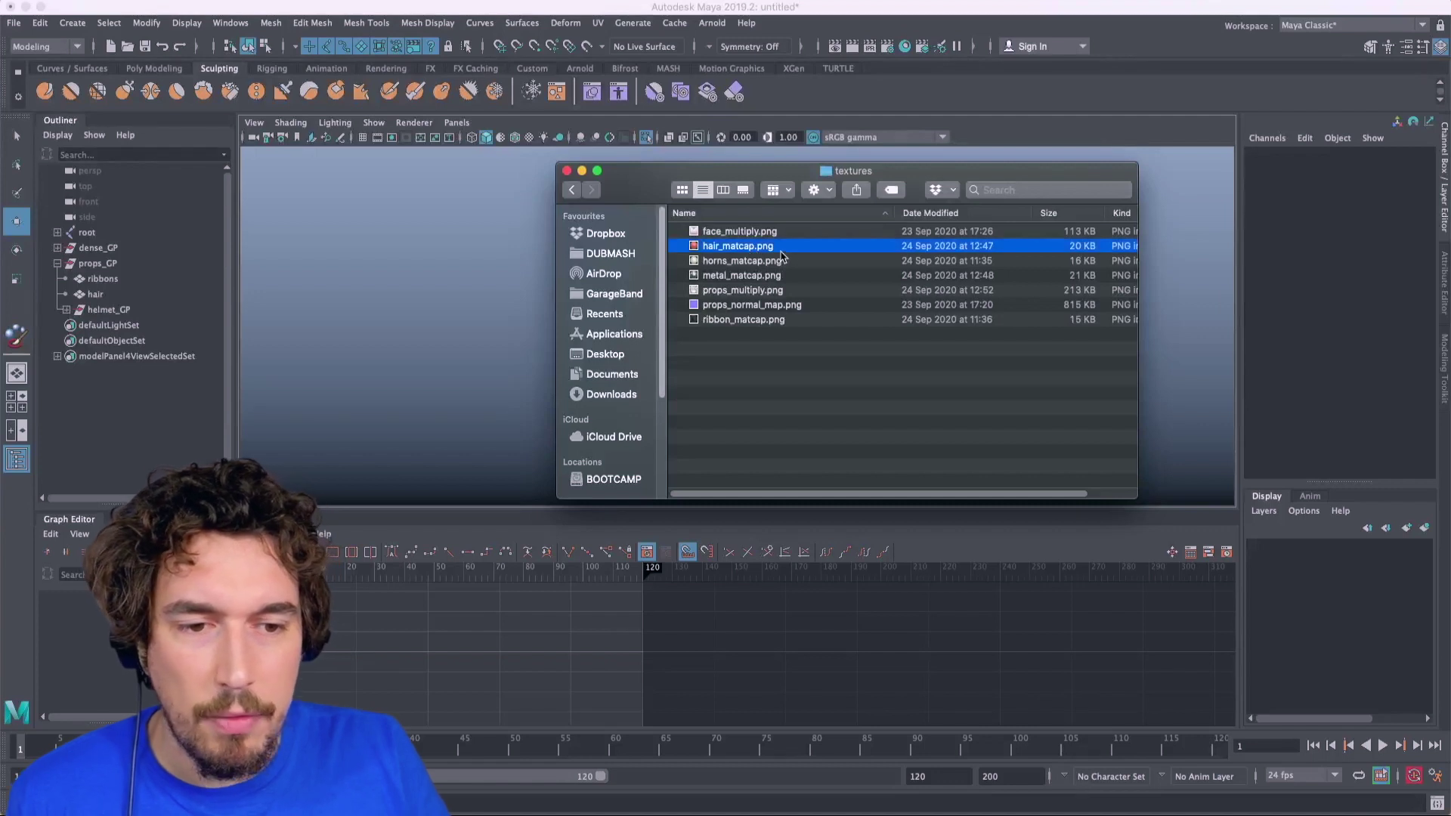
key("space")
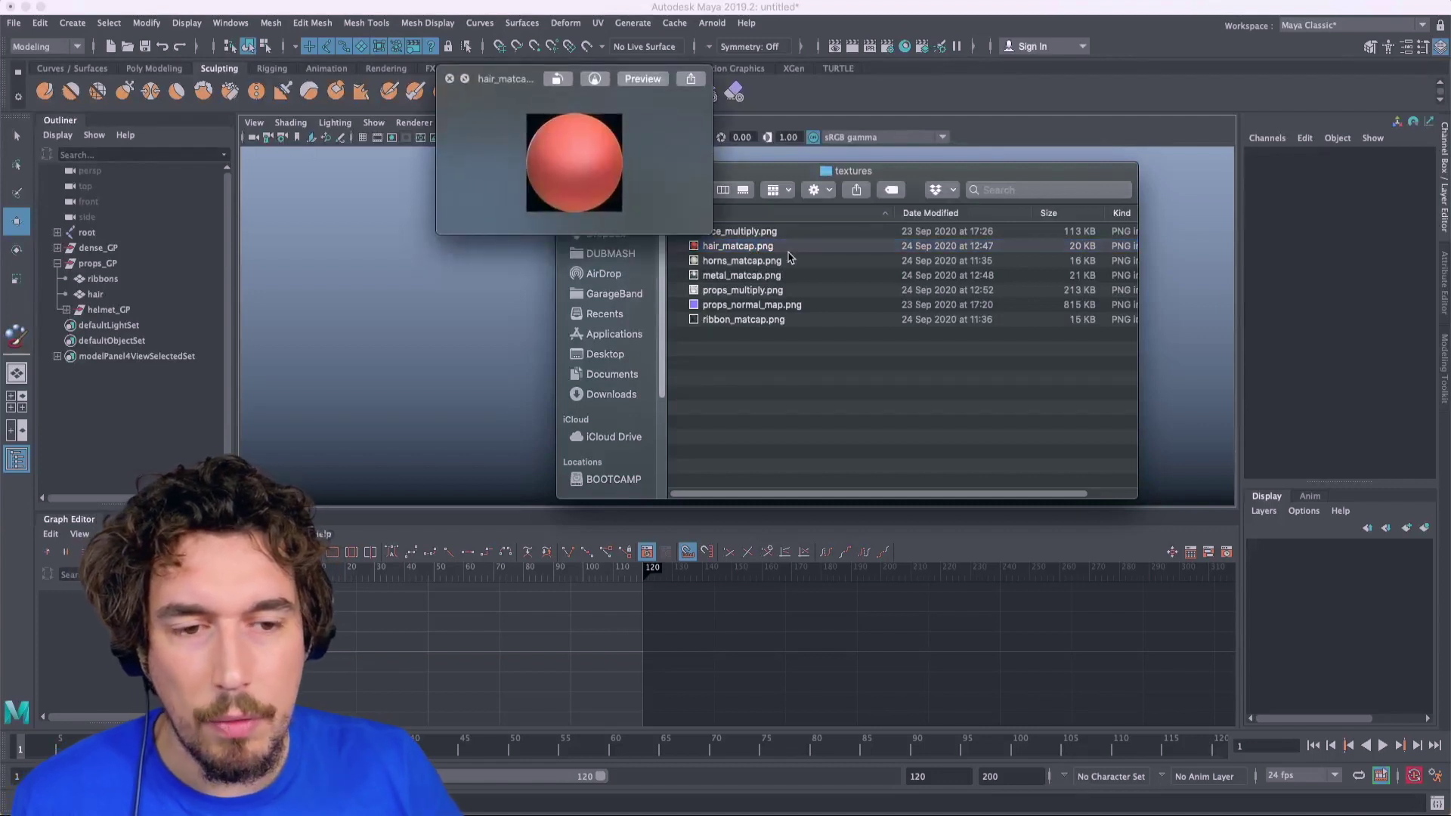
key("Down")
key("Up")
key("Down")
key("Up")
key("Down")
key("Down")
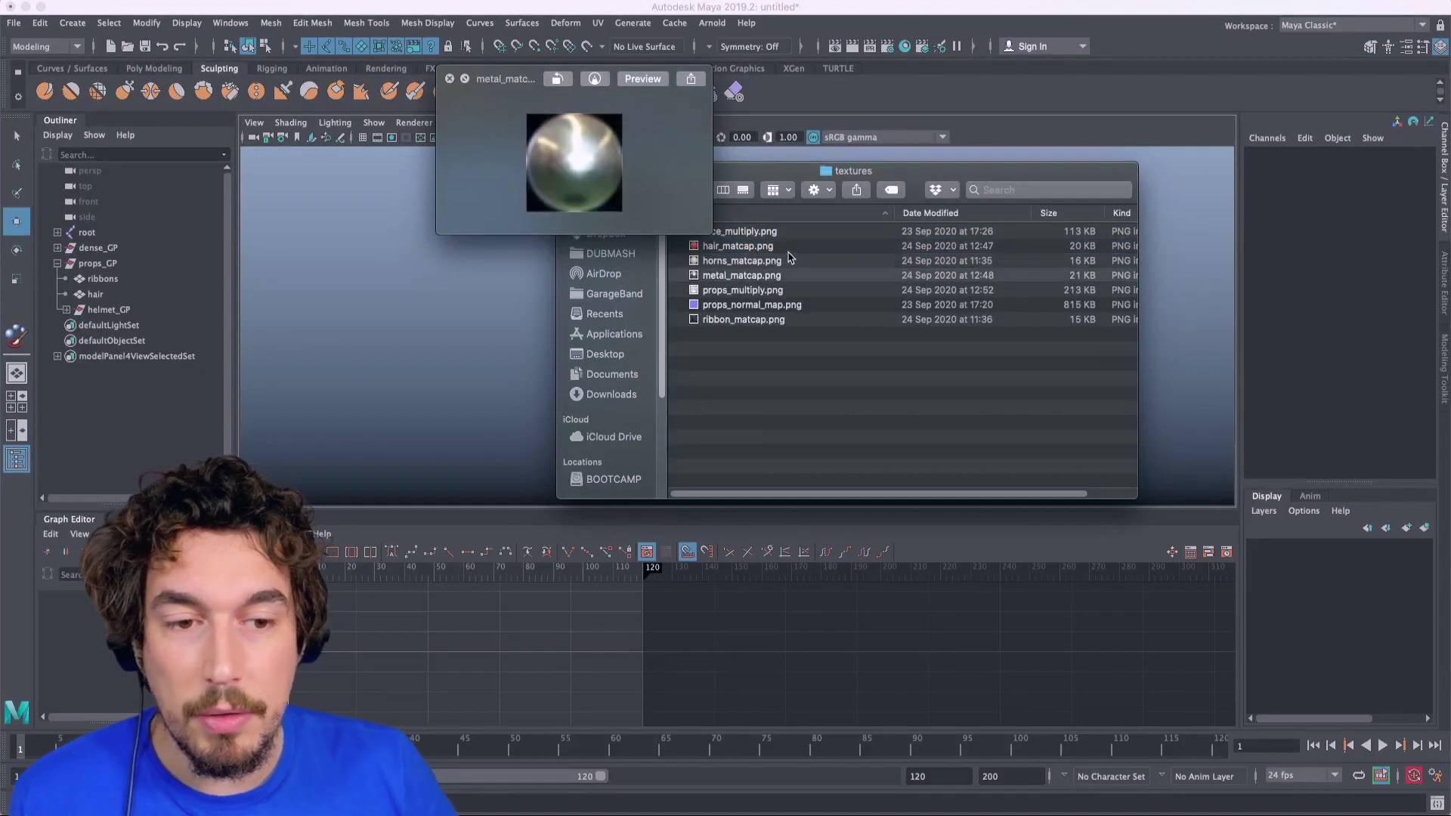
Step: Arrange the textures folder and the metal_matcap.png preview on either side of the head, and turn off isolation to show the props
left_click_drag(805, 176, 1111, 153)
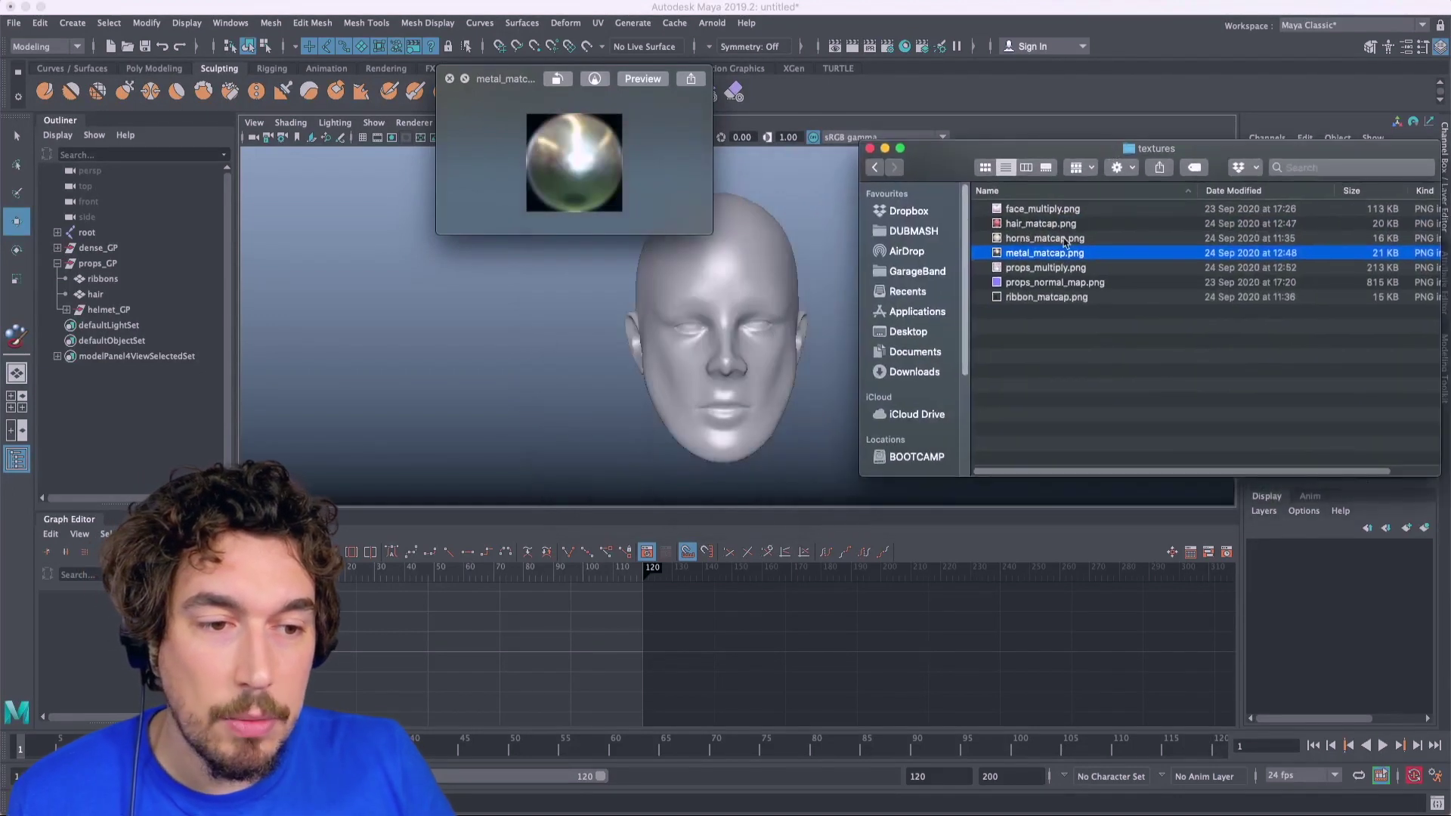
left_click(1049, 271)
left_click(1031, 256)
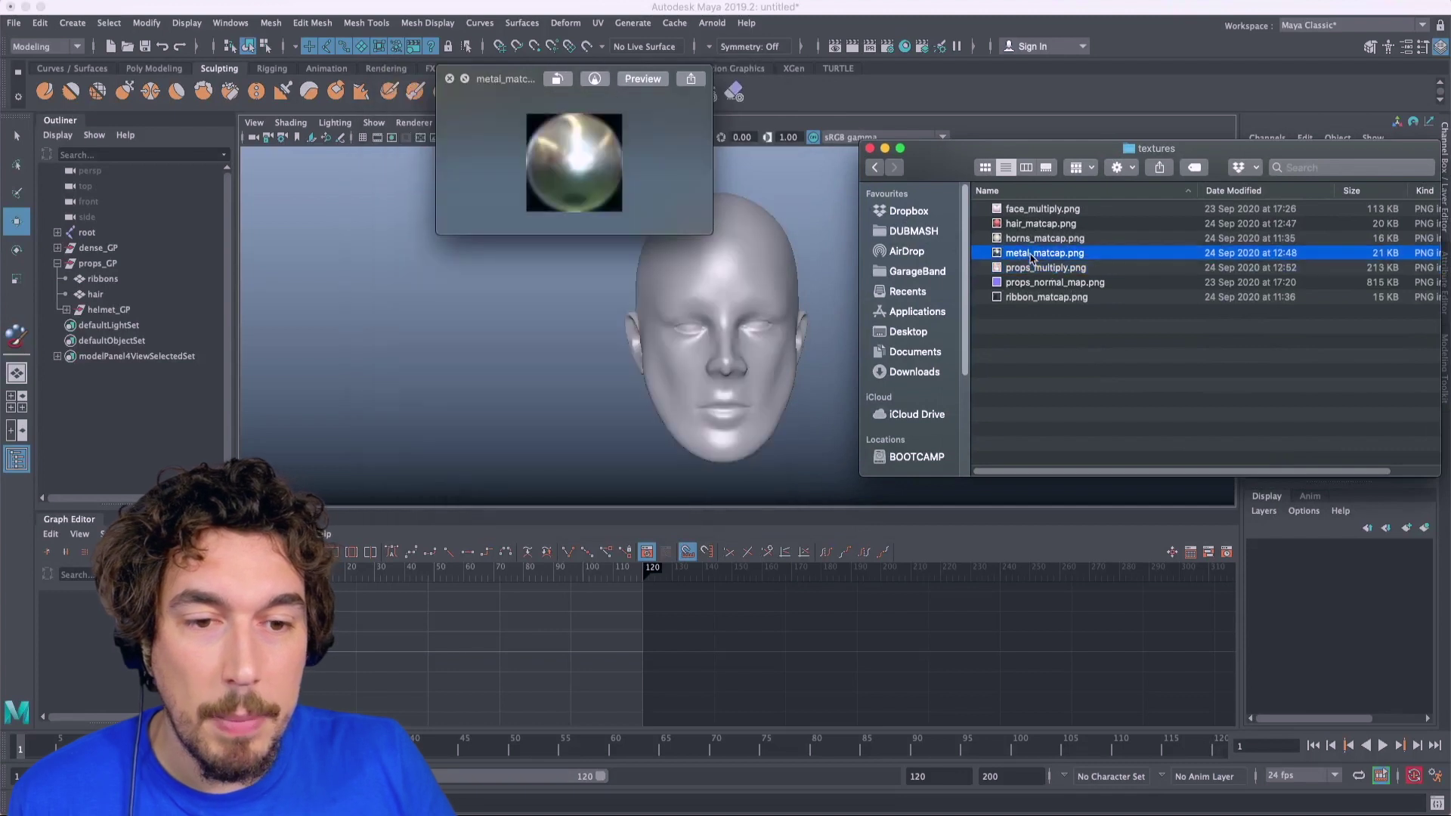
left_click_drag(624, 63, 397, 177)
left_click(644, 139)
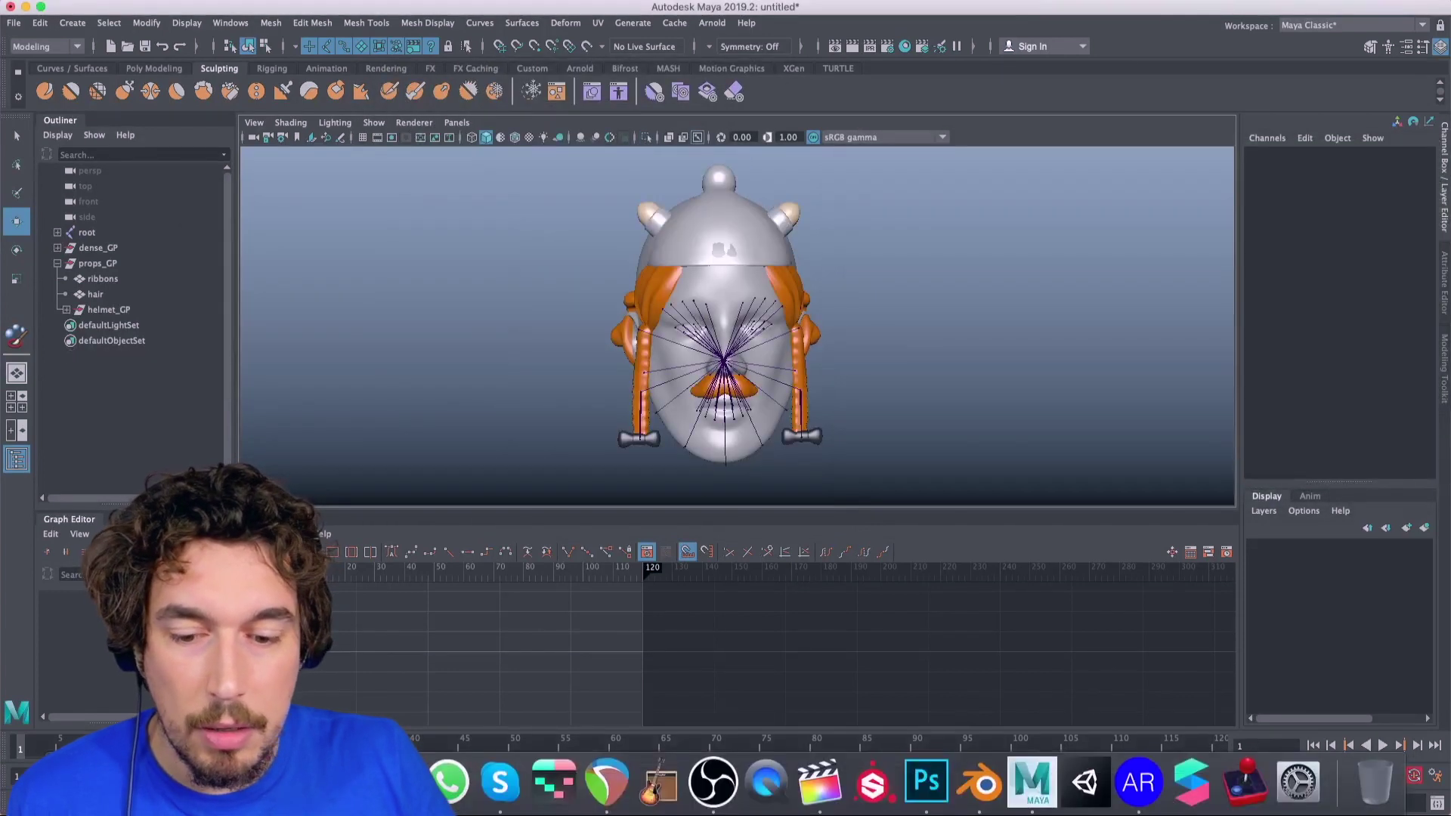
left_click(460, 780)
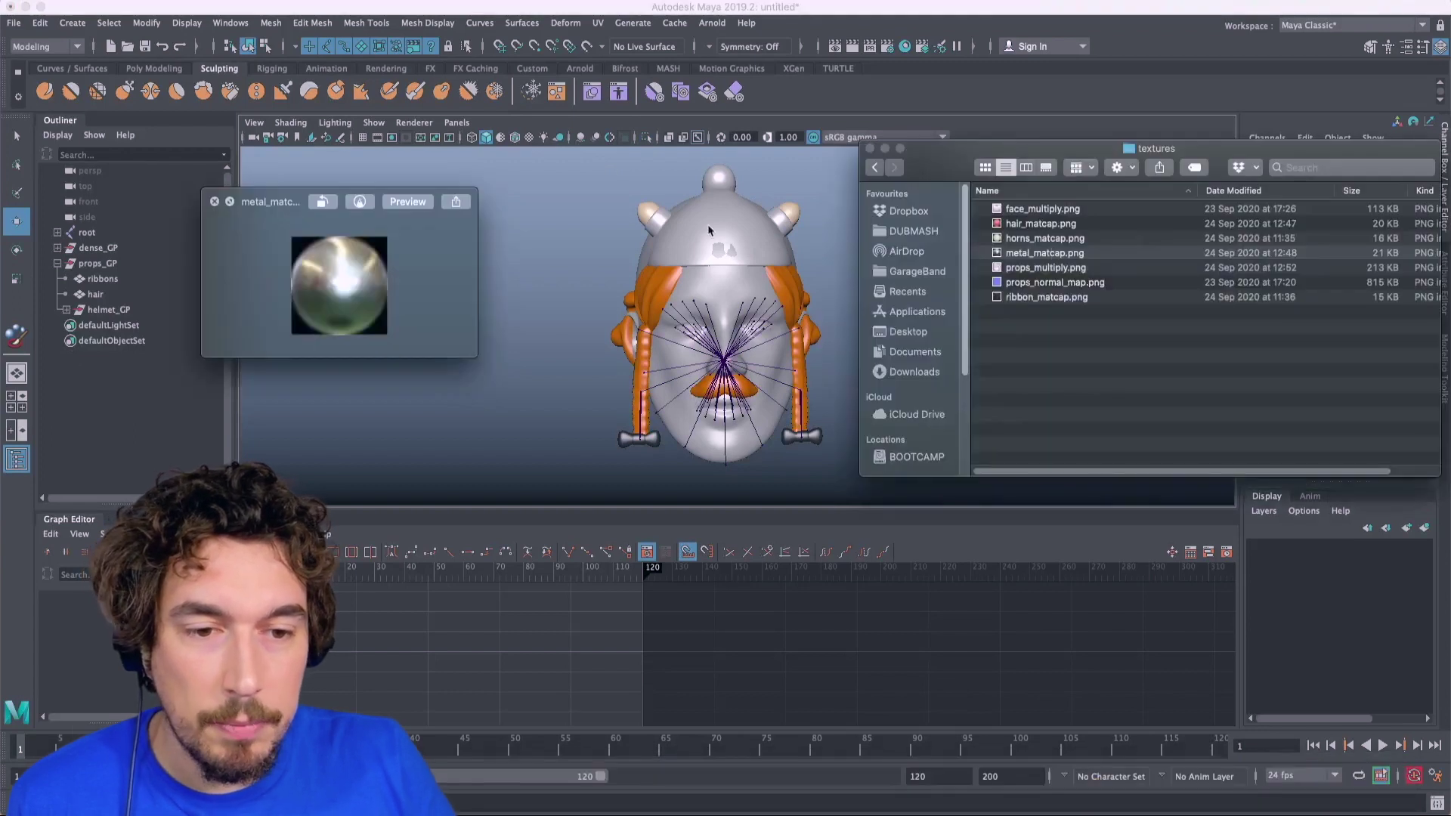
Step: Preview horns_matcap.png, hair_matcap.png and ribbon_matcap.png to compare them with the matching props on the head
left_click(1042, 239)
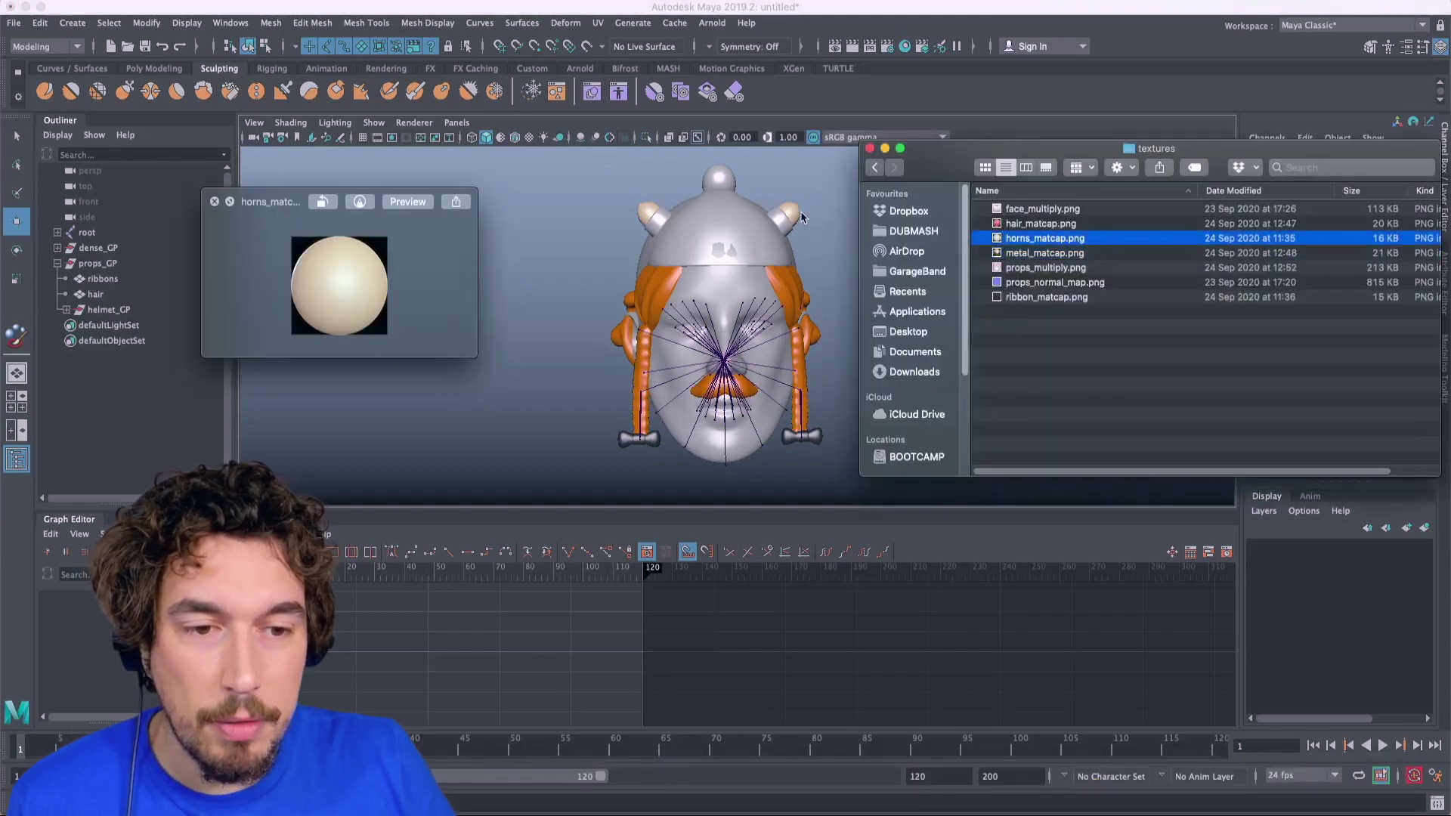
left_click(1040, 226)
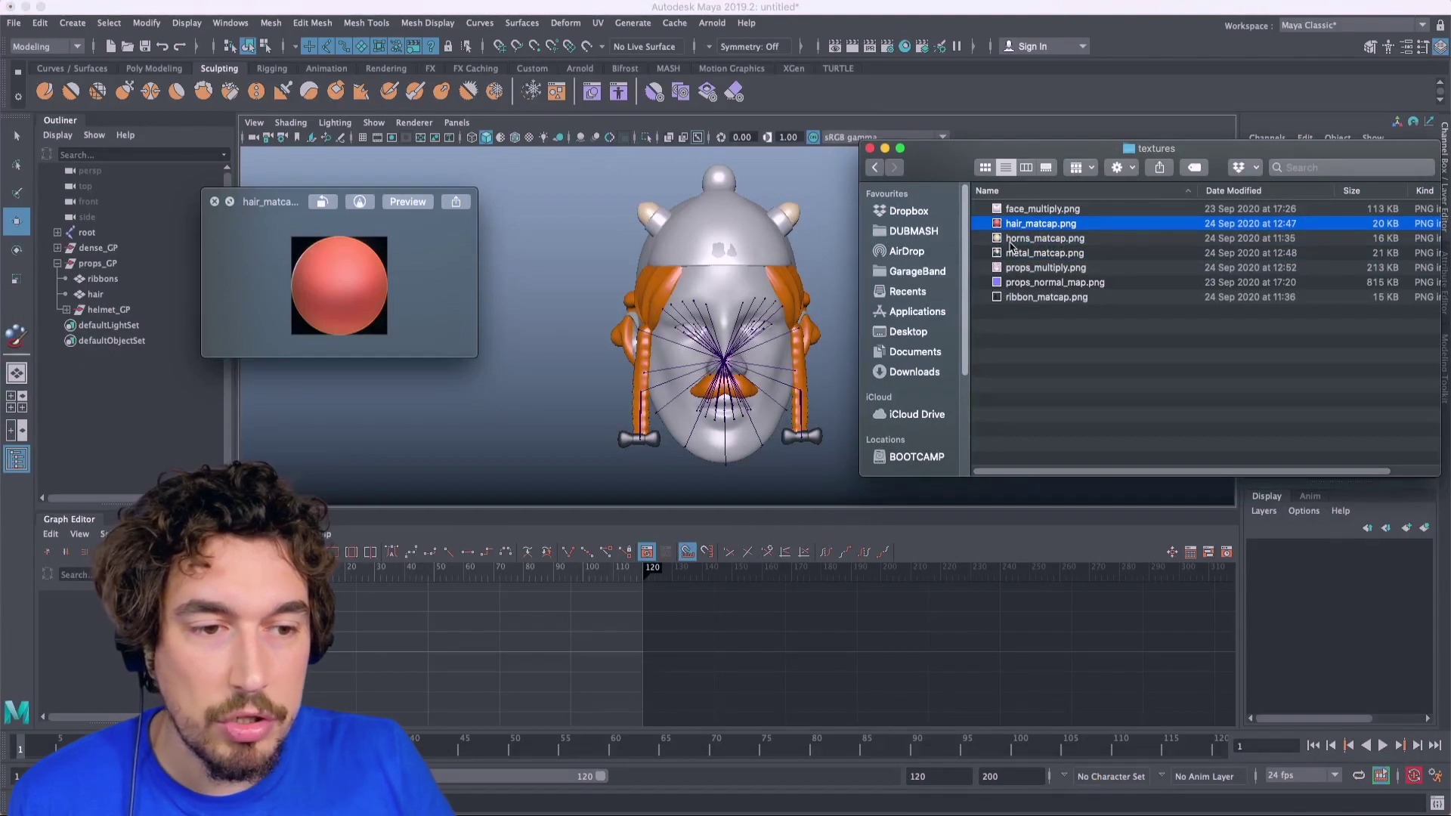
left_click(1100, 298)
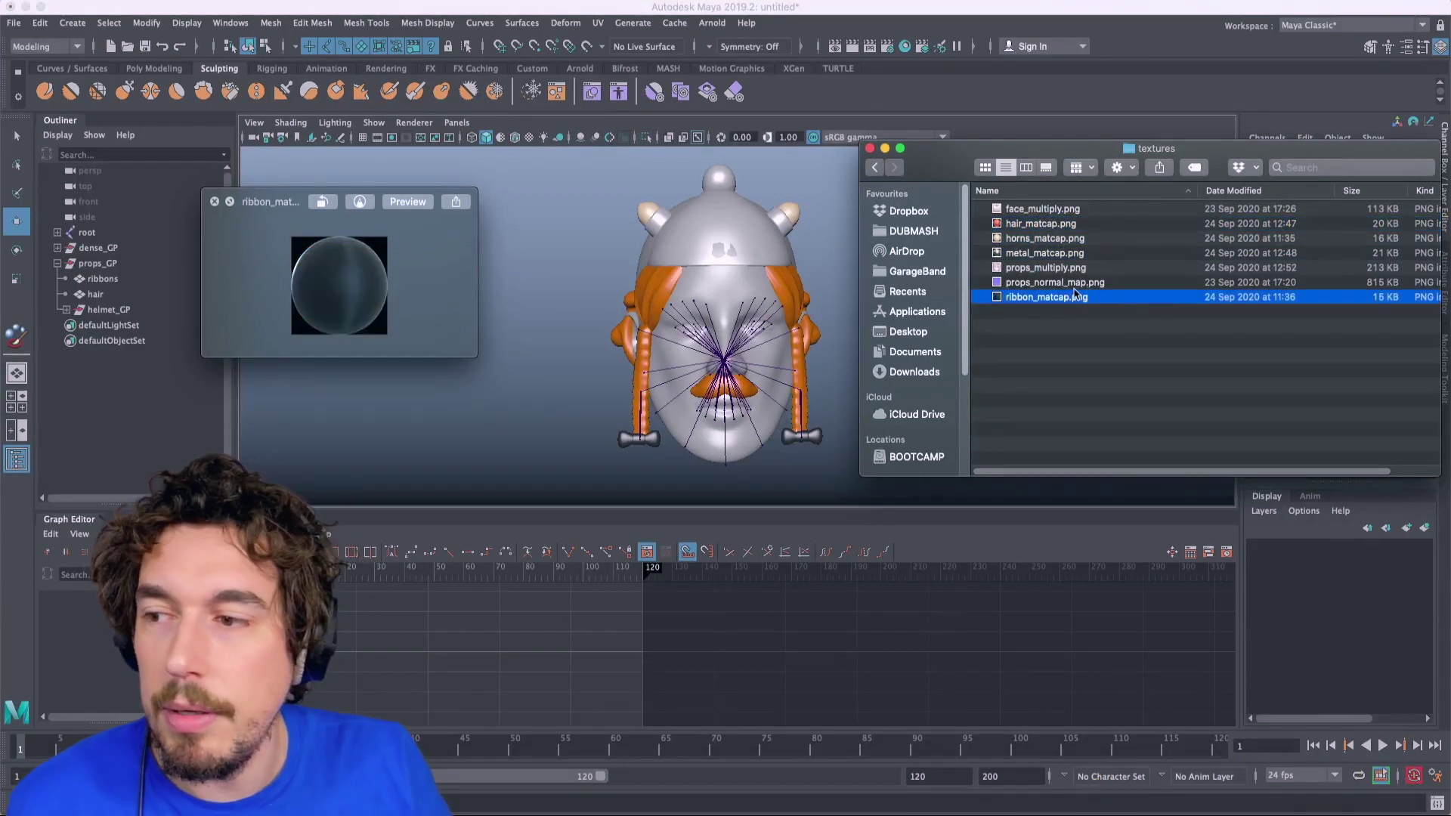
Step: Back in Maya, select the hair, the metal cap and the horns together
left_click(692, 251)
left_click_drag(749, 256, 656, 255, "alt")
left_click(596, 305)
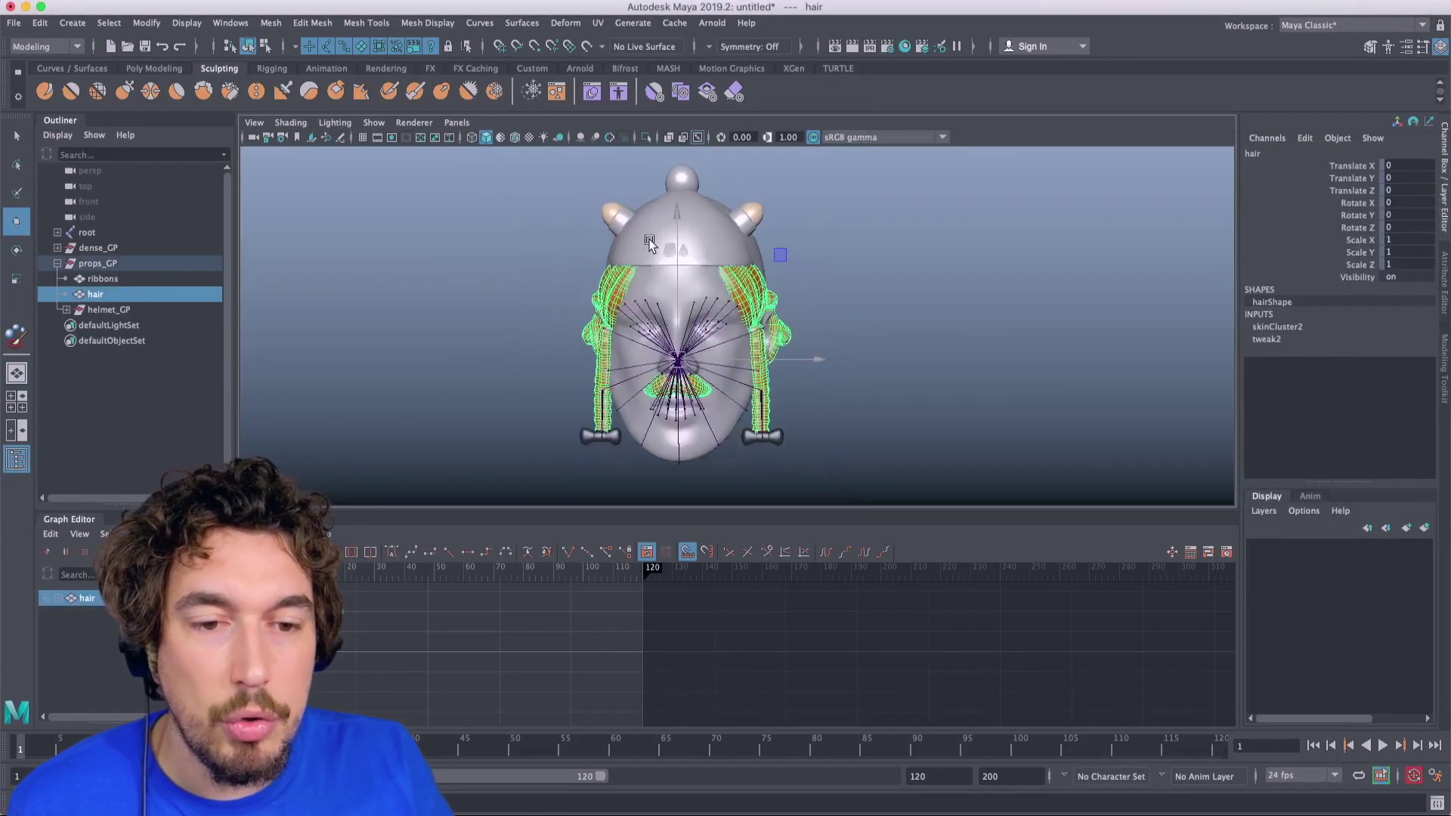
left_click(655, 249, "shift")
left_click_drag(805, 250, 801, 246, "alt")
scroll(770, 214, "up", 3)
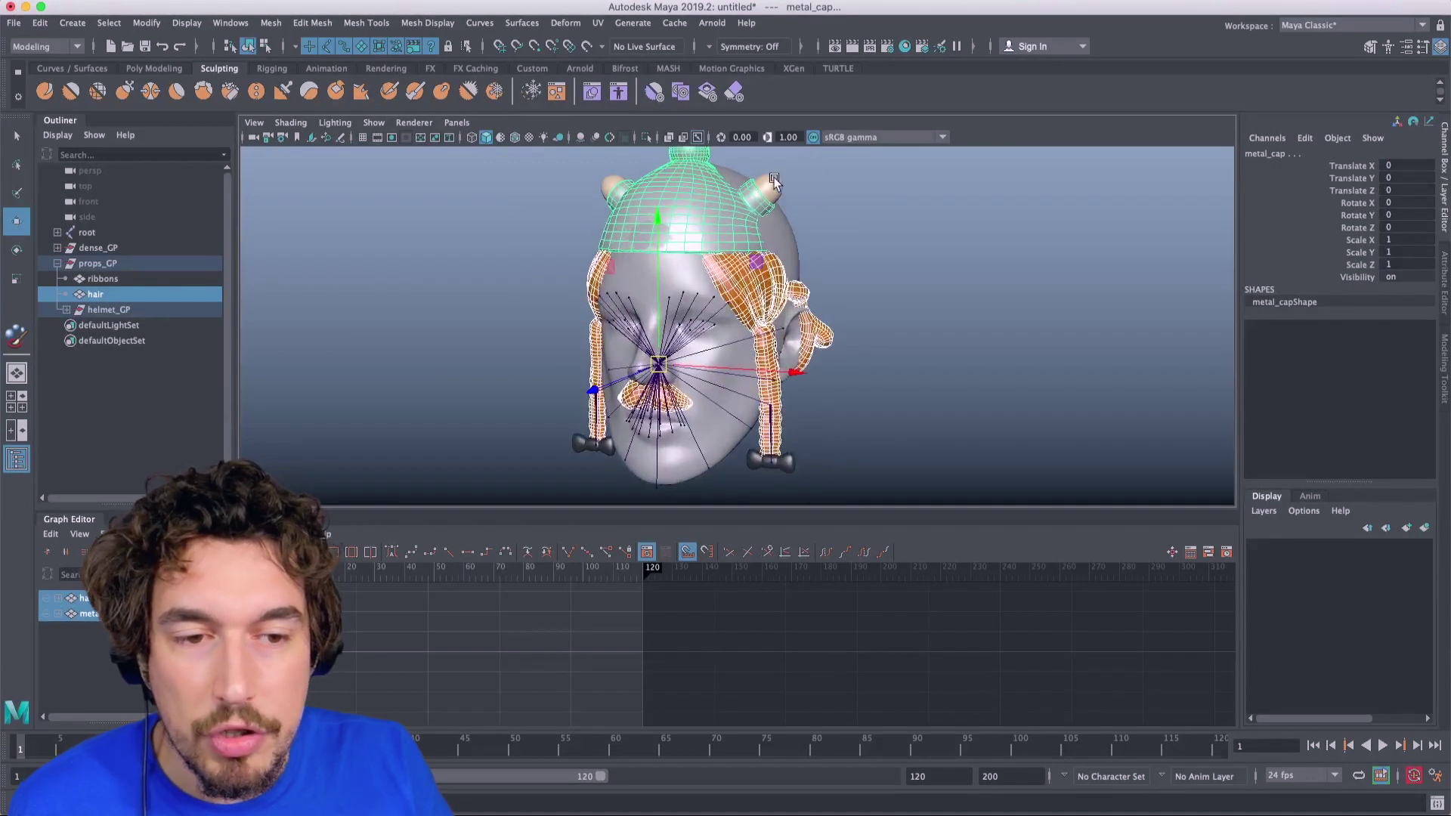
left_click(775, 181, "shift")
left_click_drag(774, 182, 778, 166, "alt")
Step: Open the UV Editor and display the UVs of the metal cap and the hair together
left_click(59, 47)
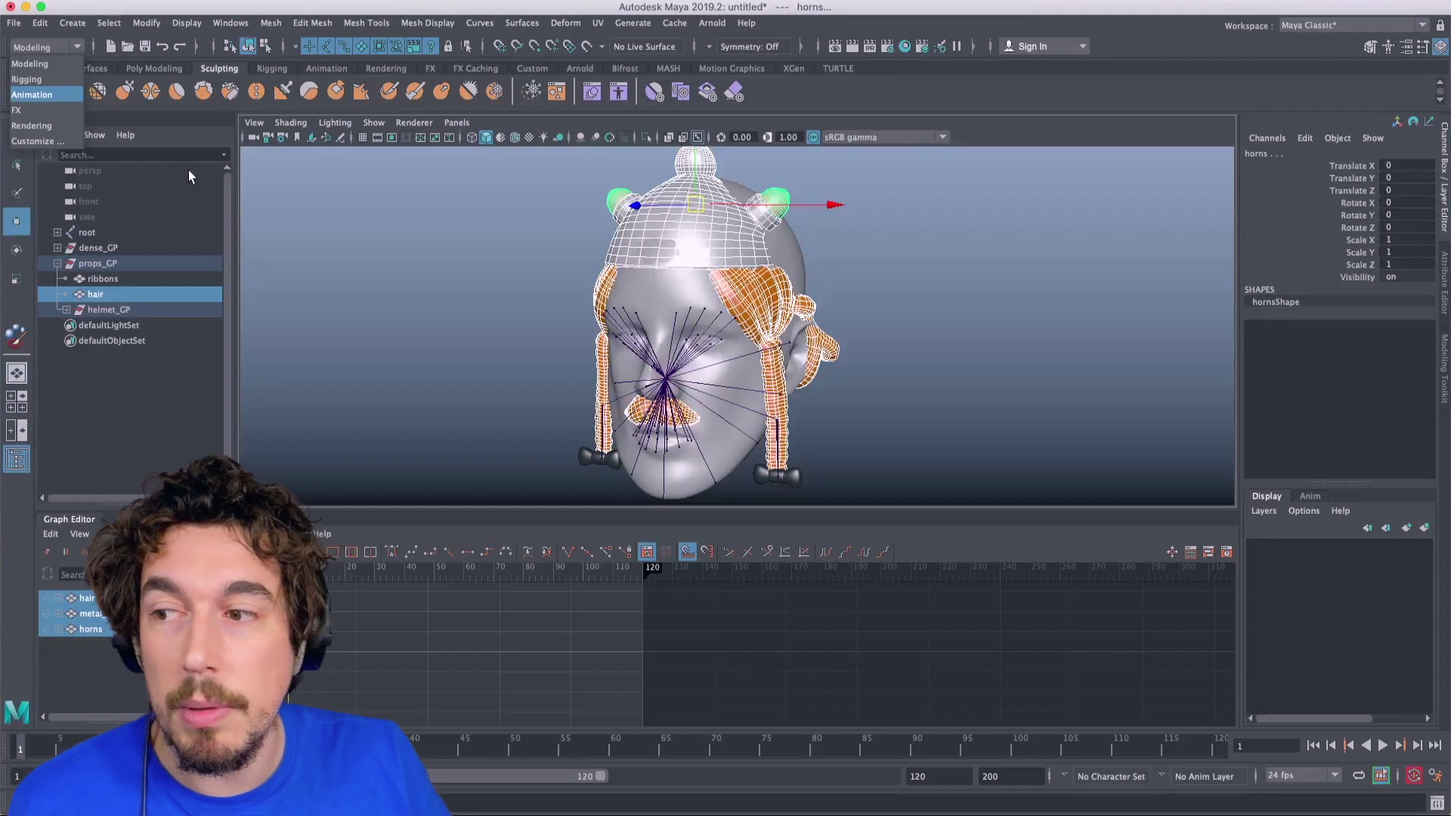
key("Escape")
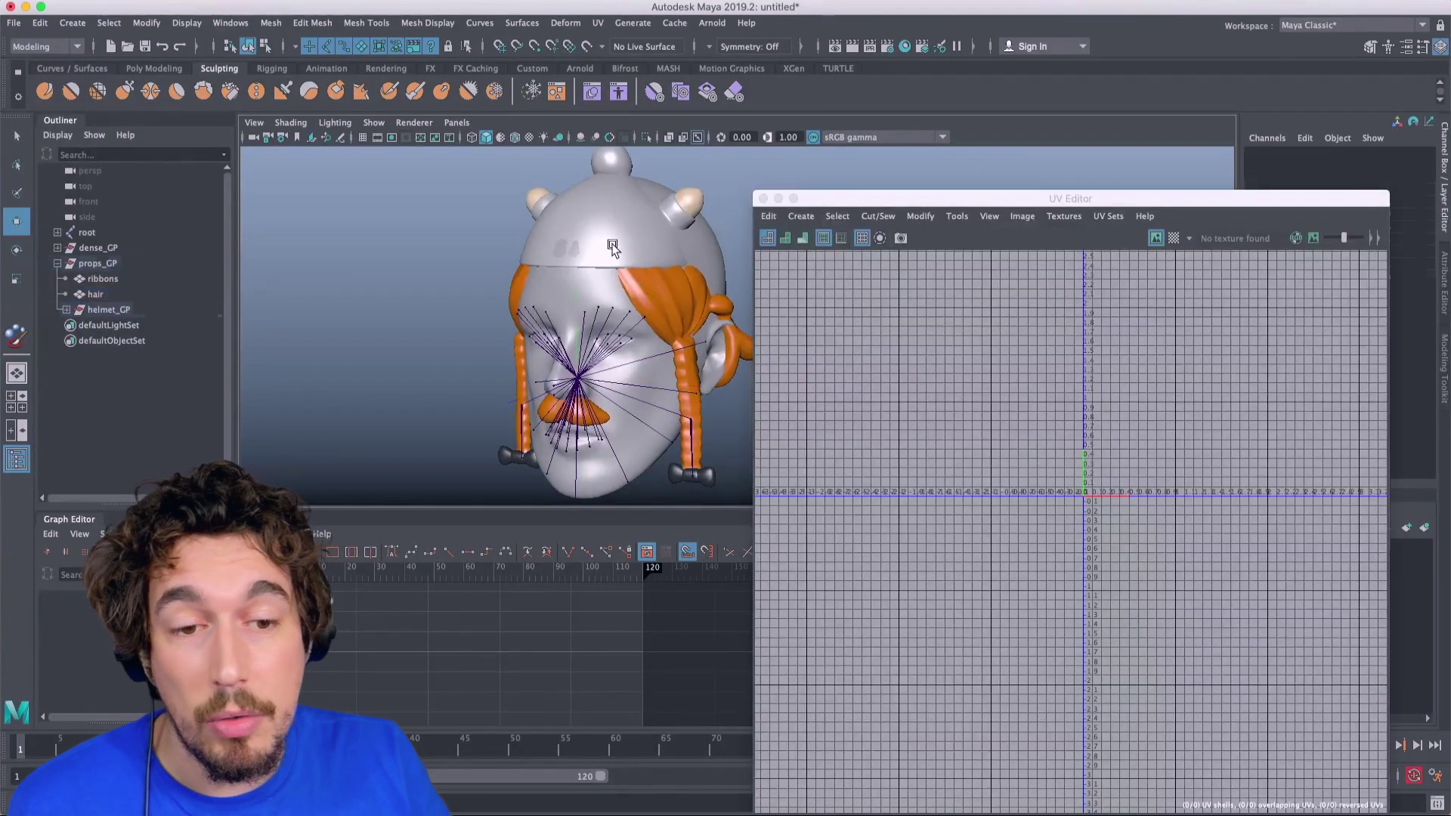
left_click(612, 247)
left_click_drag(612, 247, 659, 295, "alt")
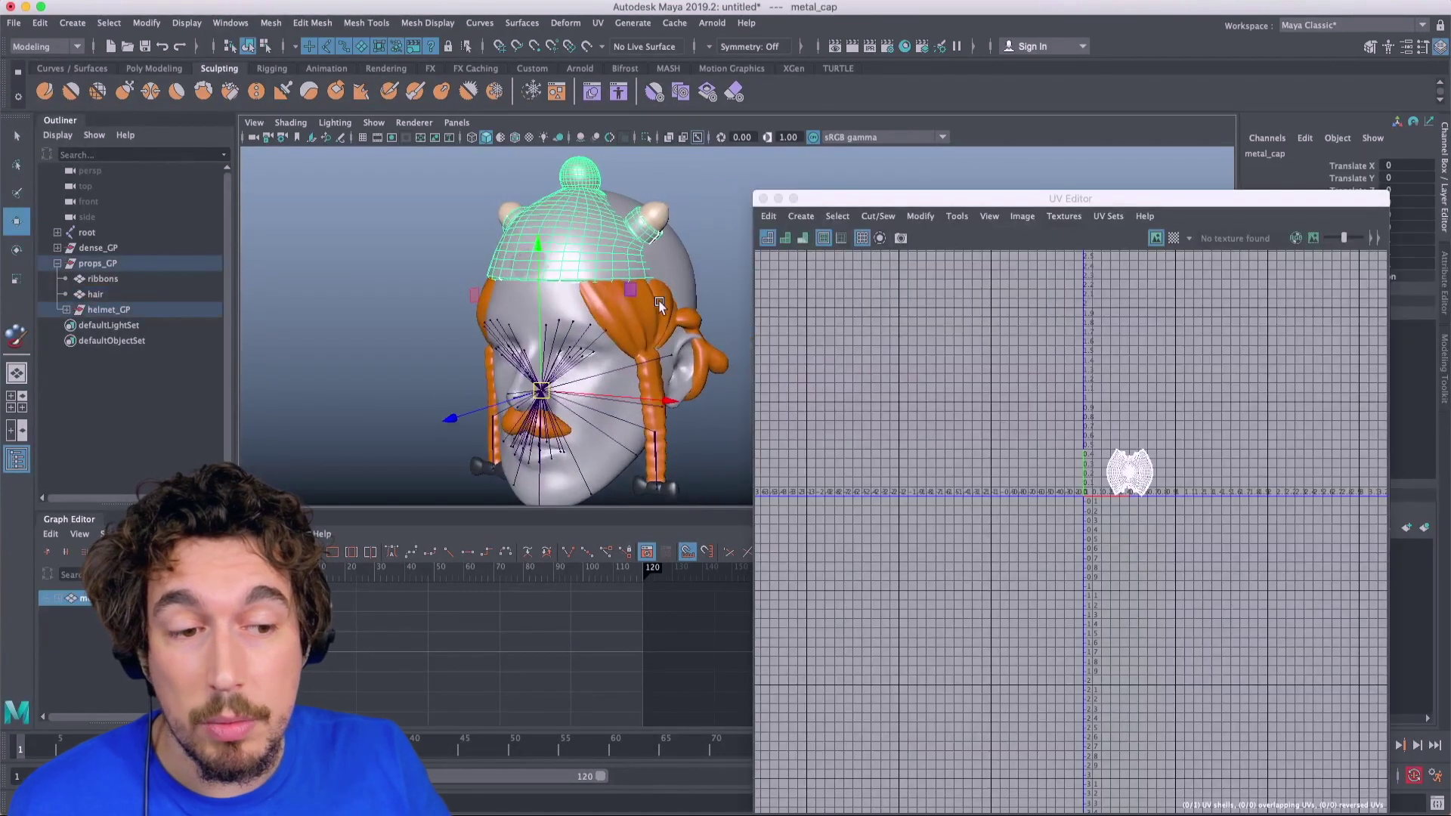
left_click(659, 304)
scroll(1149, 425, "up", 3)
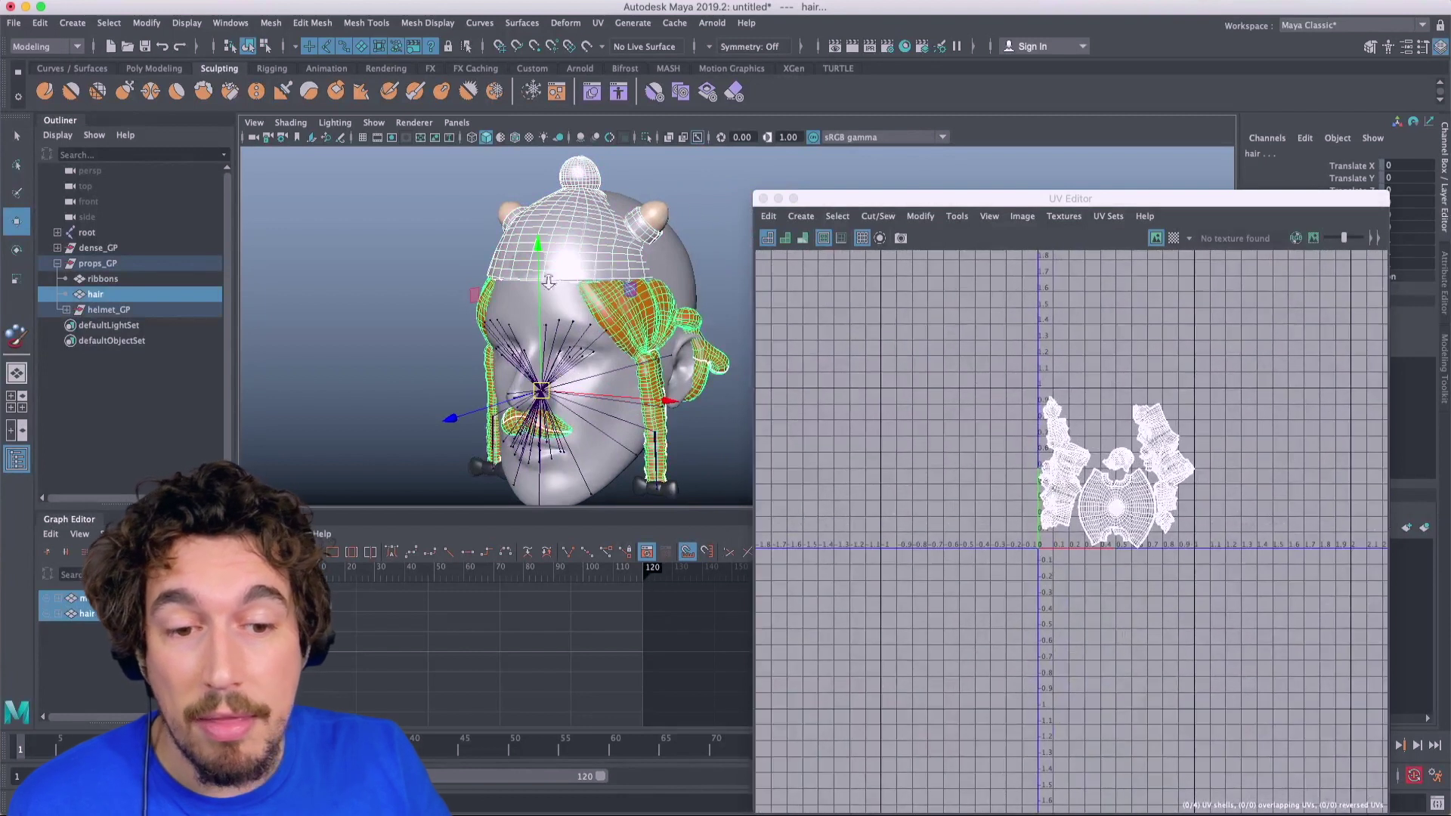
left_click_drag(549, 281, 656, 353, "alt")
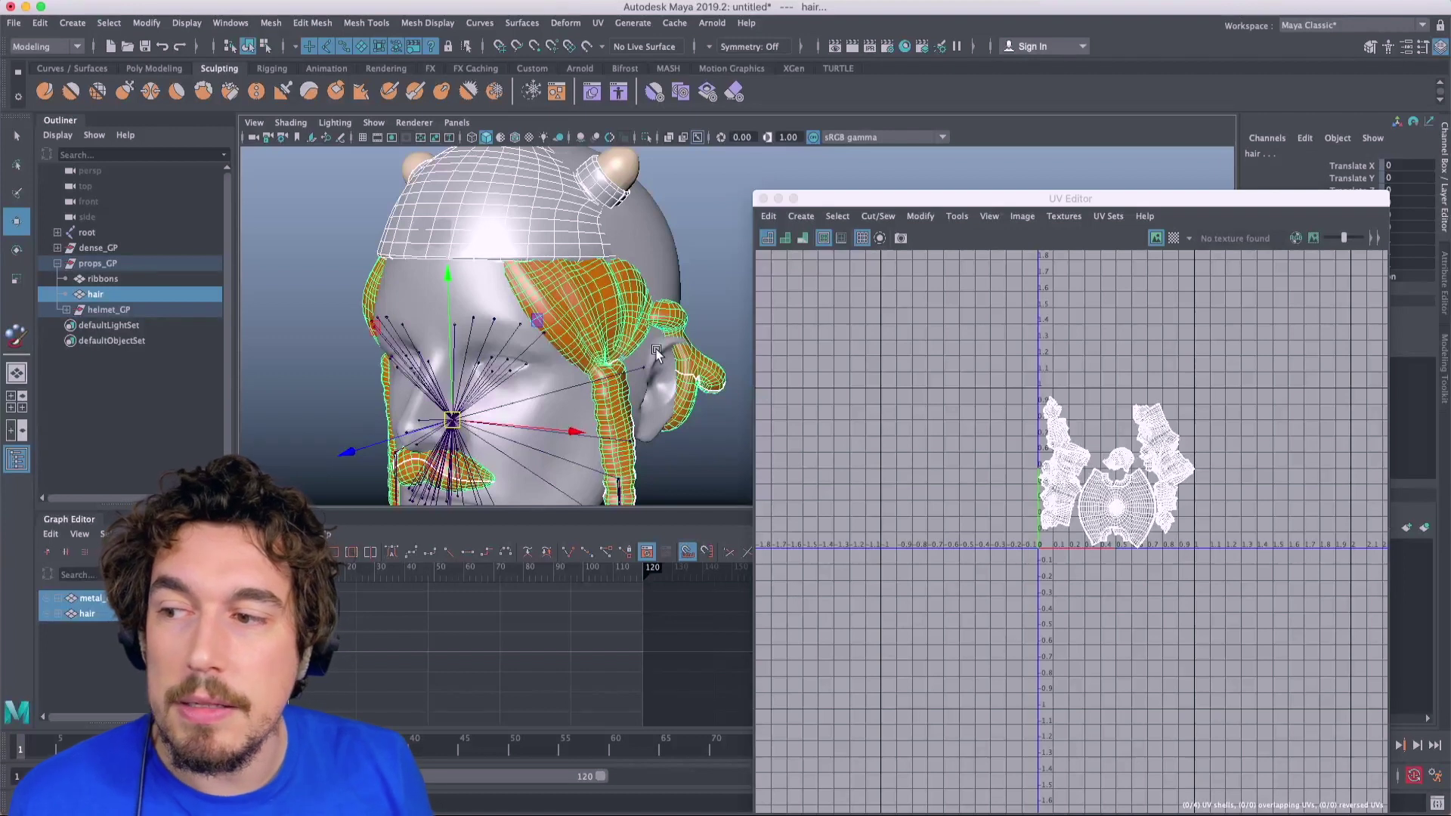
mouse_move(601, 303)
left_mouse_down("alt")
mouse_move(548, 272)
mouse_move(529, 287)
mouse_move(535, 301)
mouse_move(581, 290)
left_mouse_up("alt")
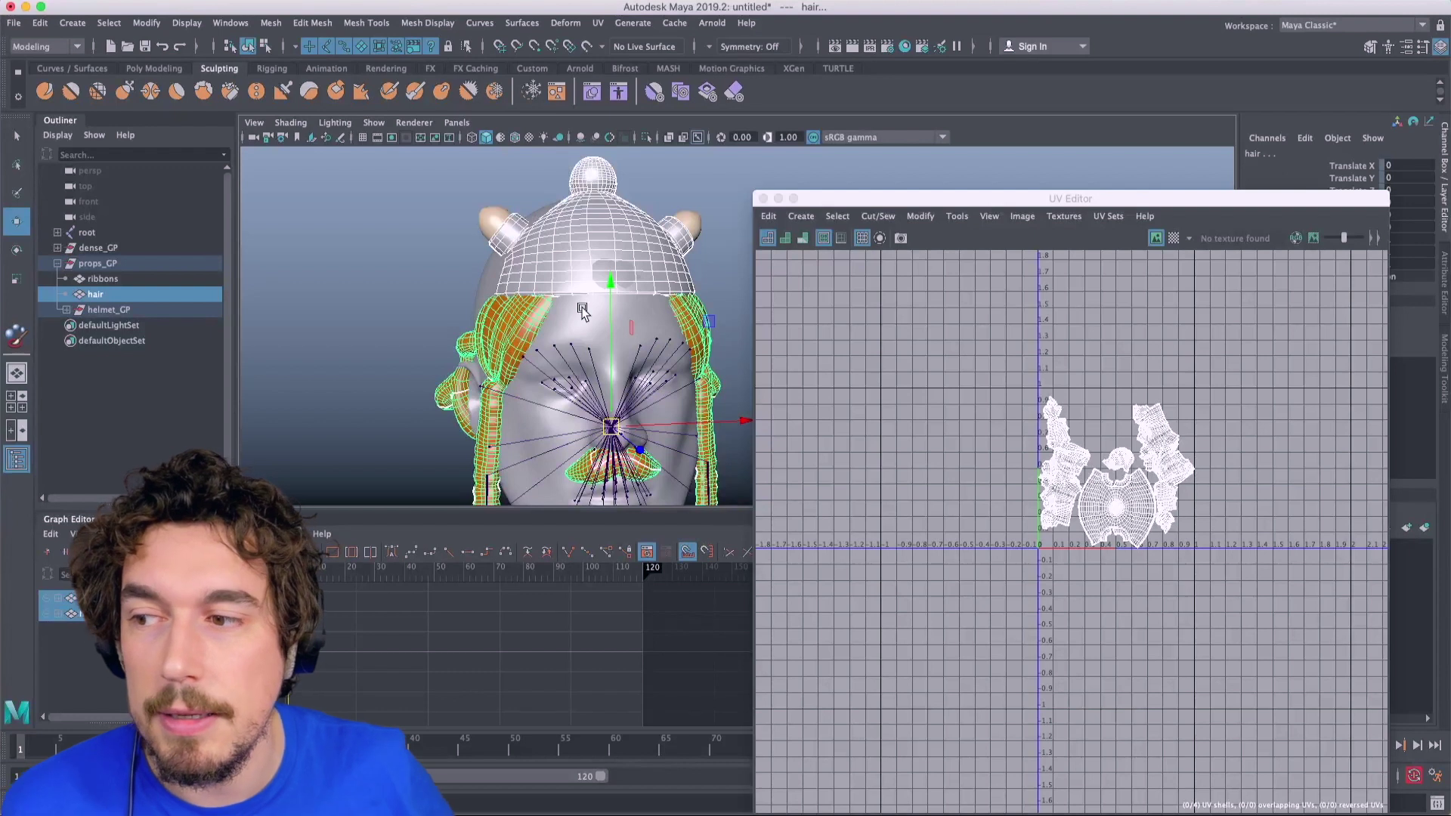
left_click_drag(563, 317, 563, 230, "alt")
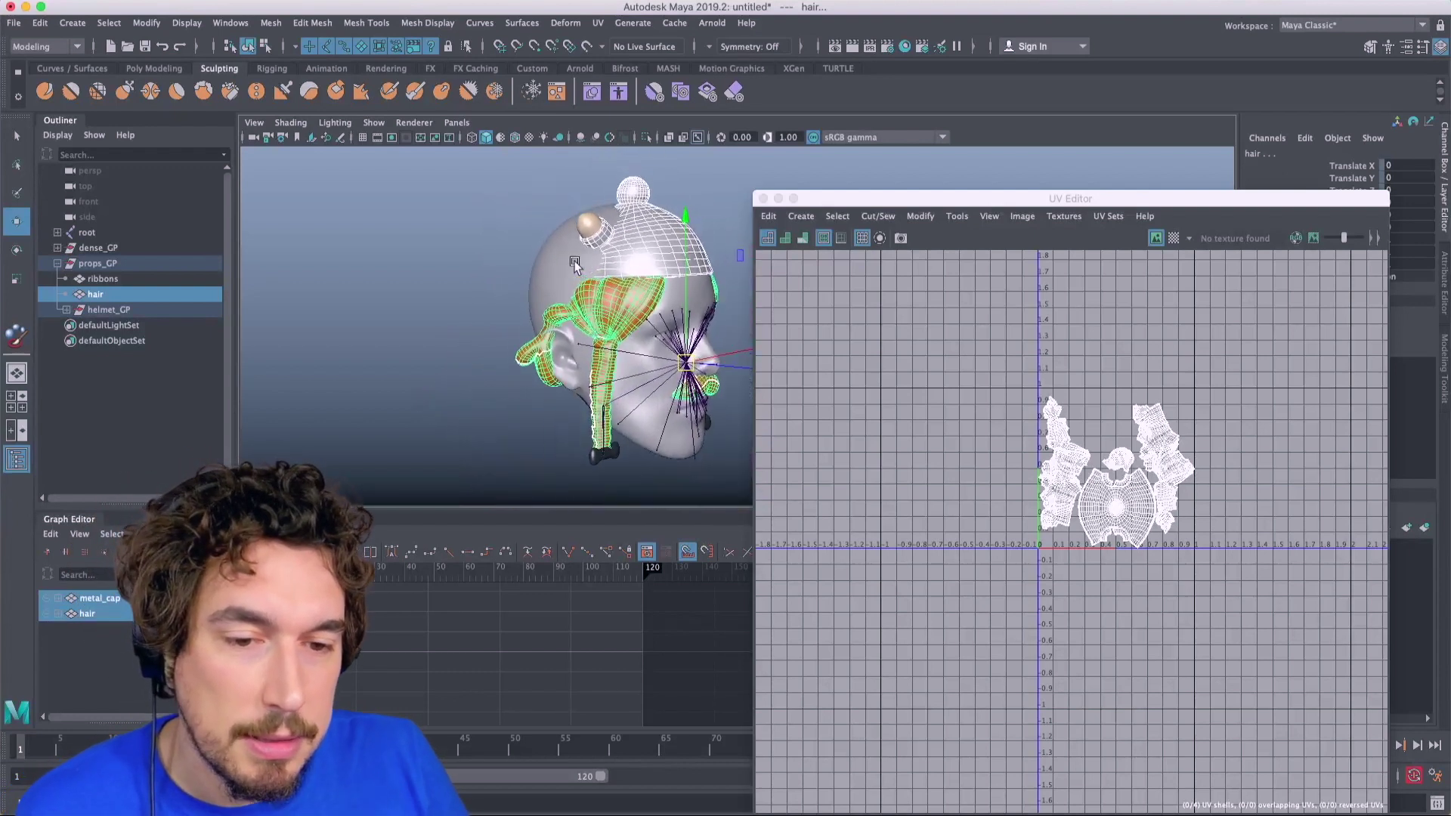
Step: Display the UVs of the face mesh dense_2 and raise its blendShape1 weight to bring in the sculpted shape
left_click(564, 230)
left_click_drag(865, 187, 114, 183)
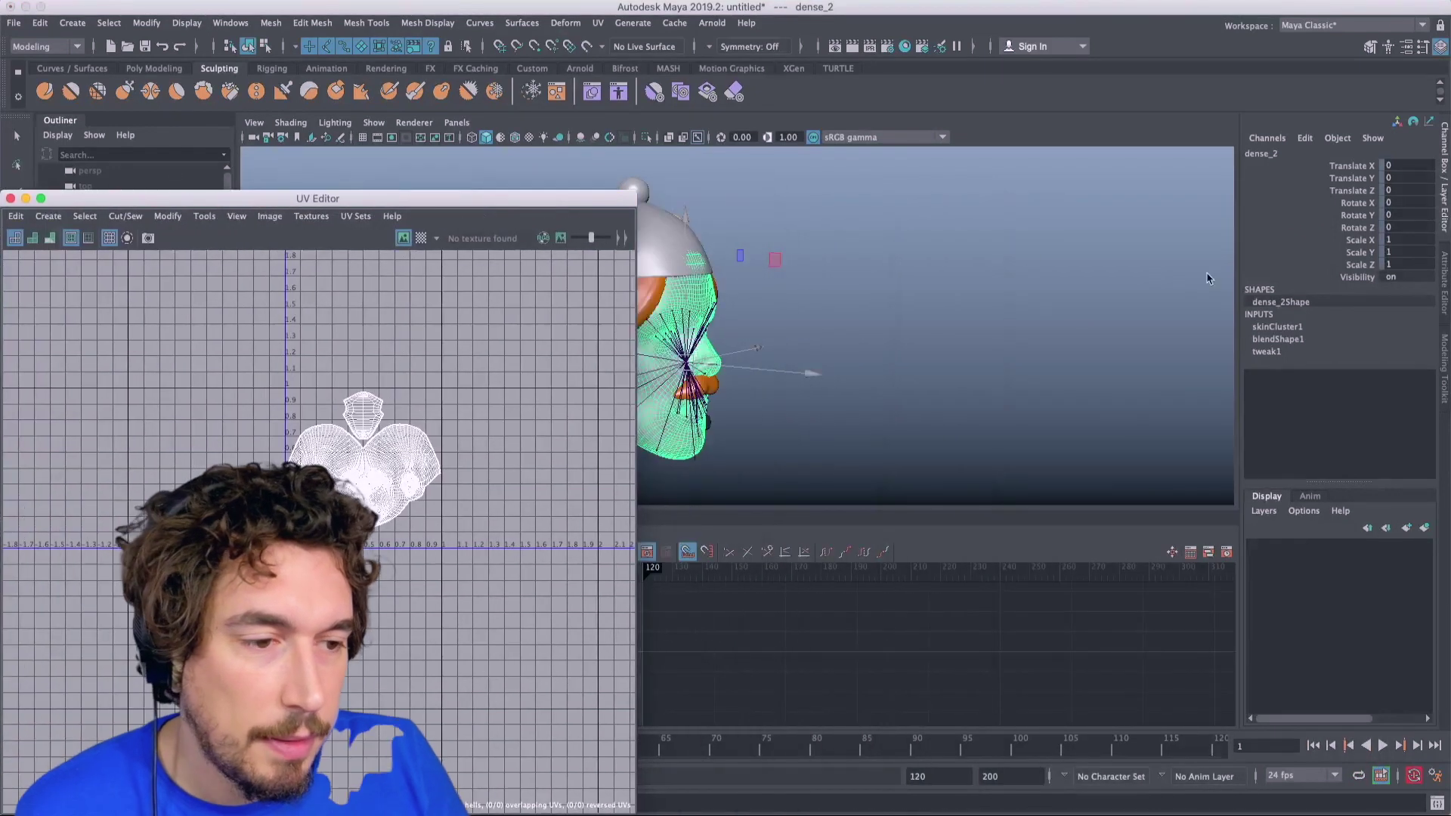
left_click(1277, 338)
left_click(1334, 363)
middle_click_drag(1110, 325, 1126, 325)
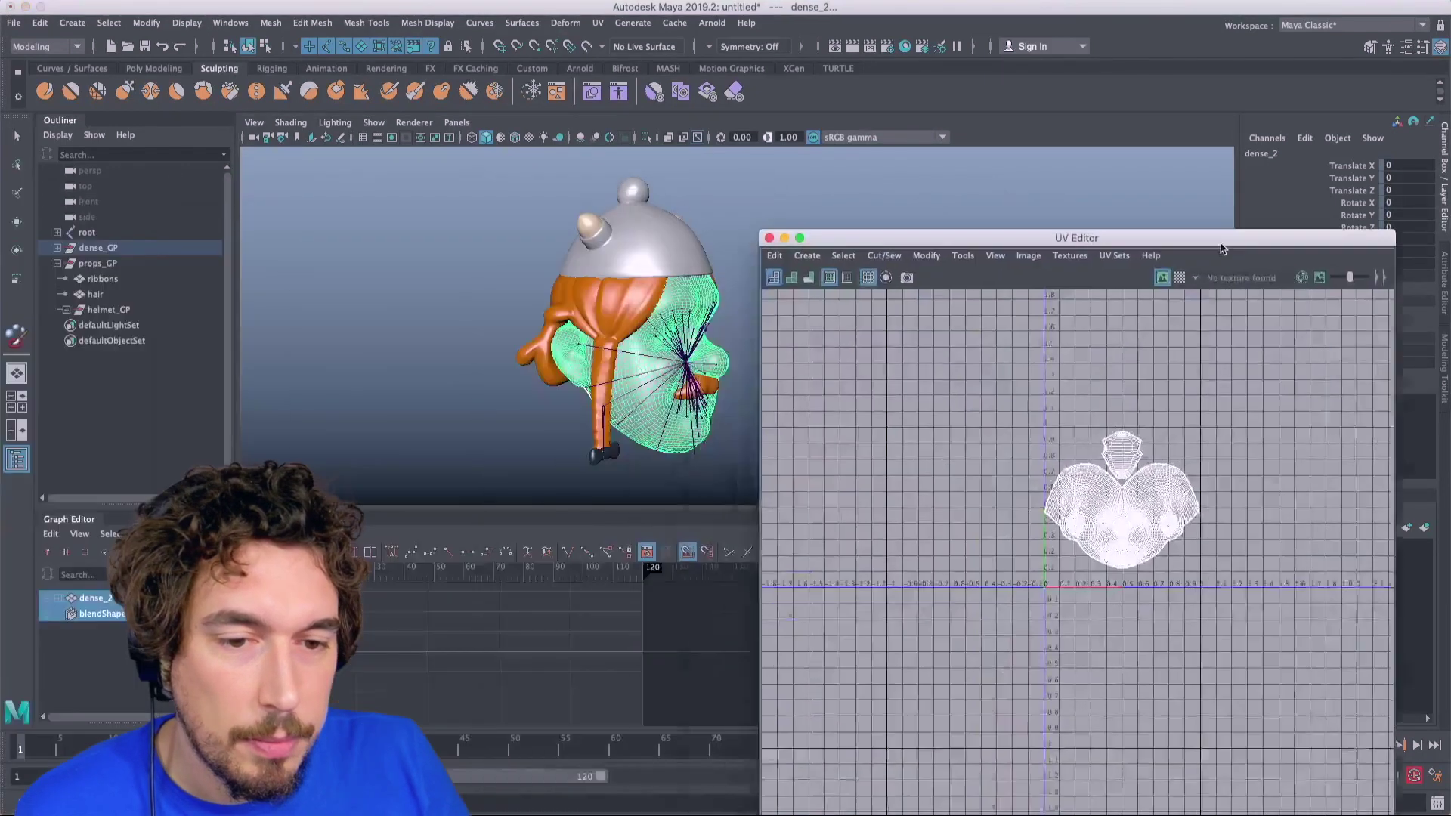
left_click_drag(982, 235, 1015, 148)
Step: Display the shared UV layout of the metal cap, hair and horns, and add the face mesh dense_2 for comparison
left_click(686, 236)
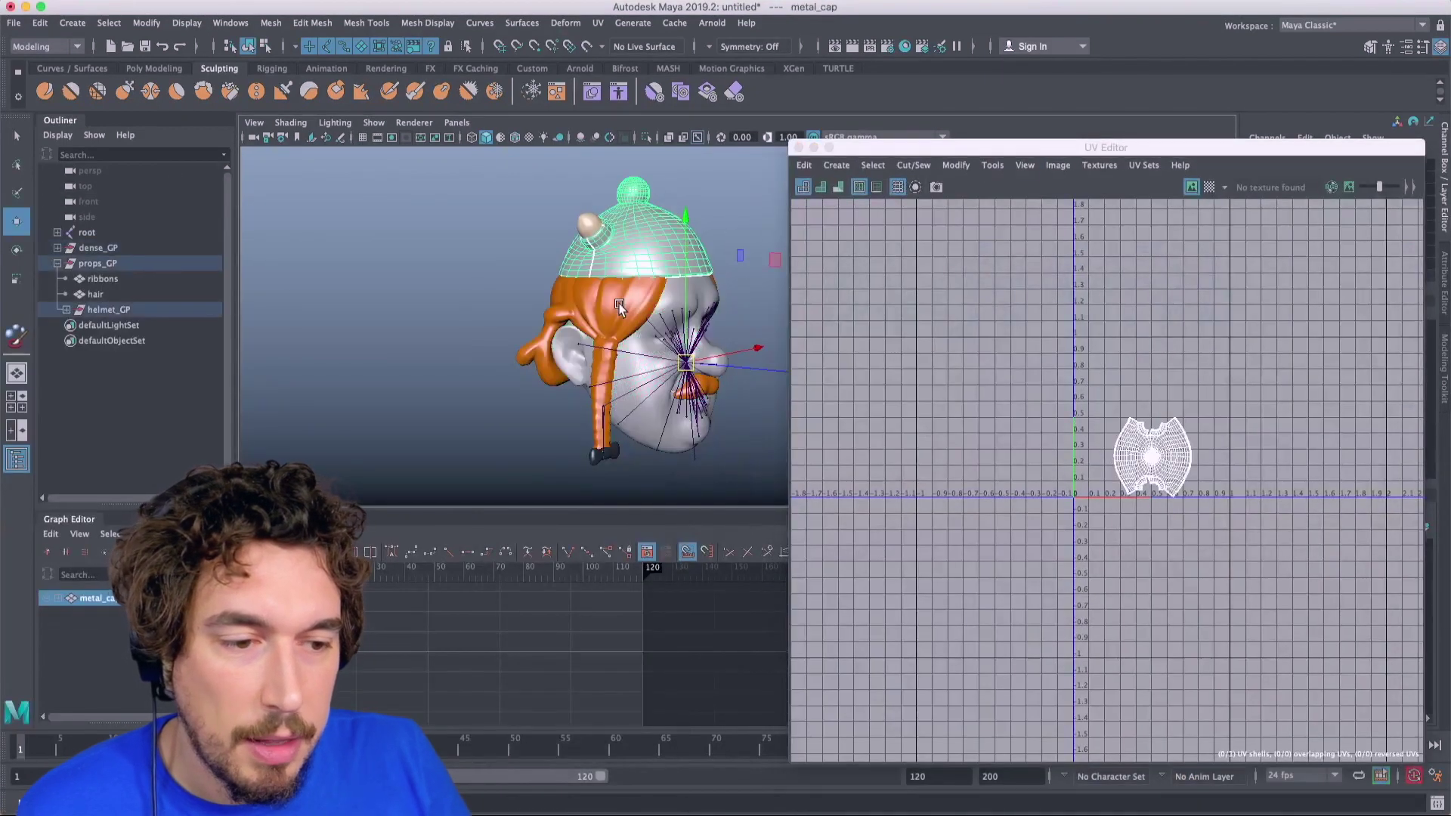
key("f")
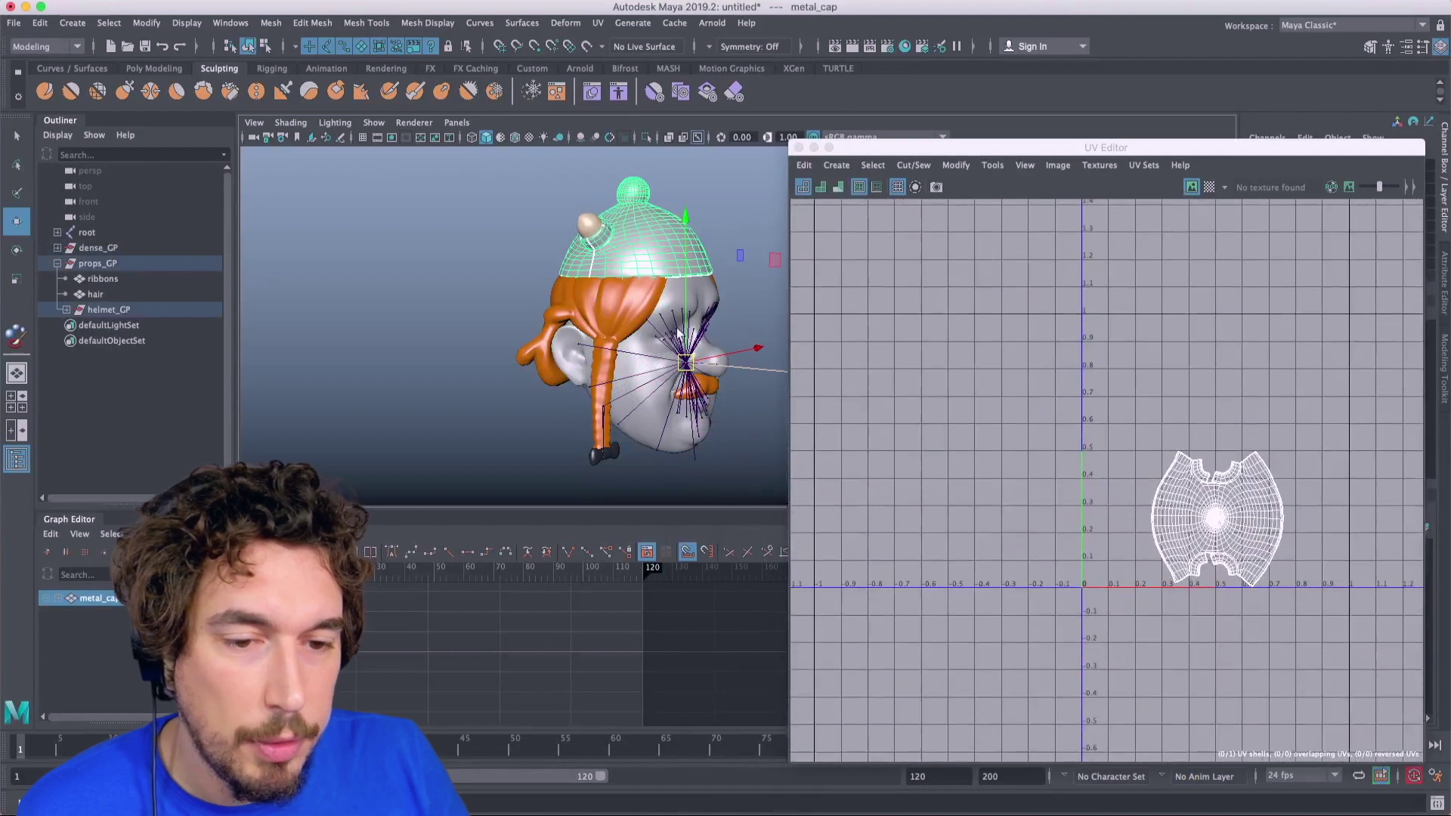
left_click(594, 308, "shift")
left_click(586, 226, "shift")
left_click_drag(586, 227, 656, 219, "alt")
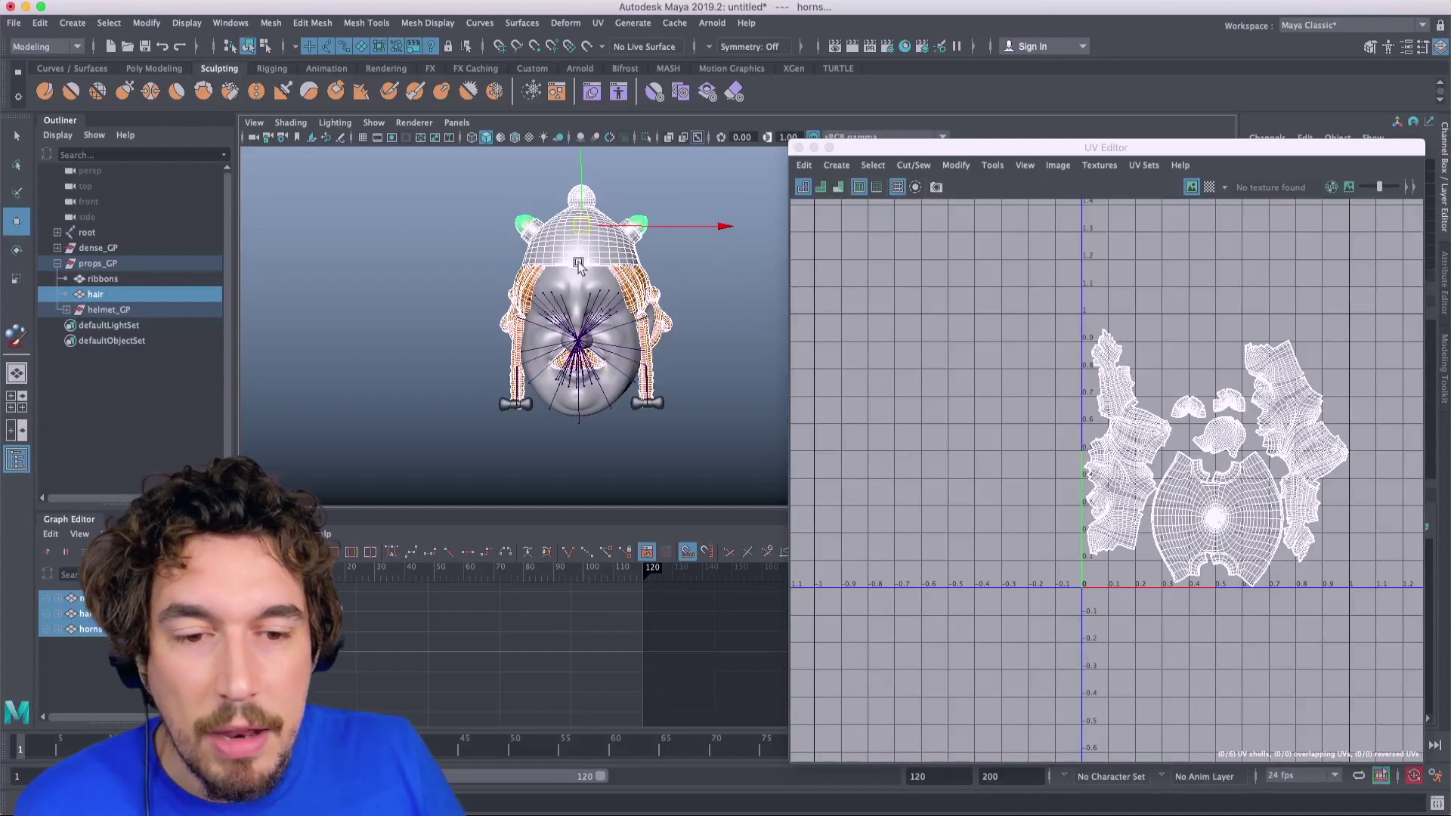
left_click(574, 284, "shift")
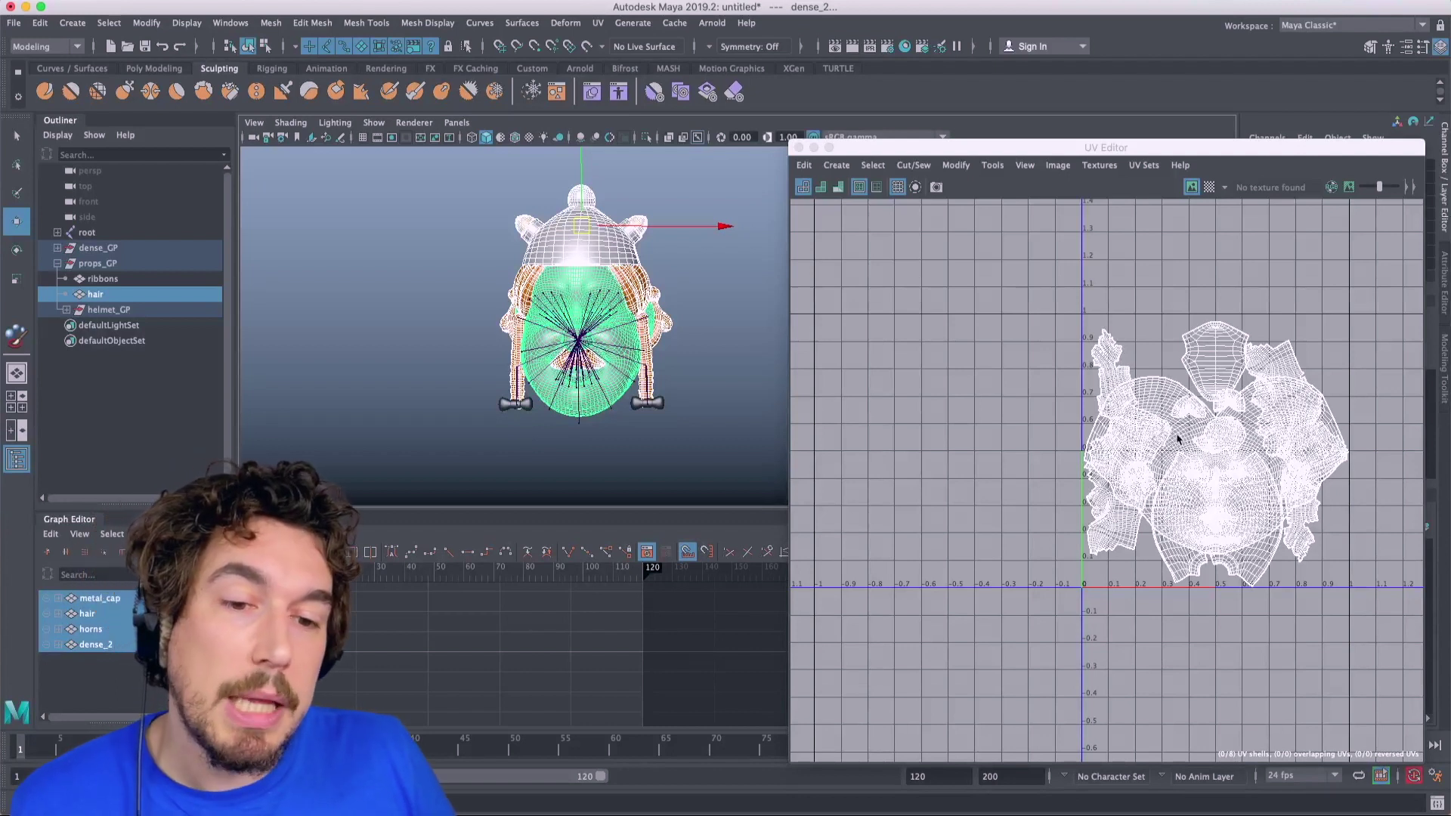
Step: Clear the combined selection and display only the metal cap's UVs
left_click(418, 312)
left_click_drag(548, 251, 601, 256, "alt")
left_click(601, 256)
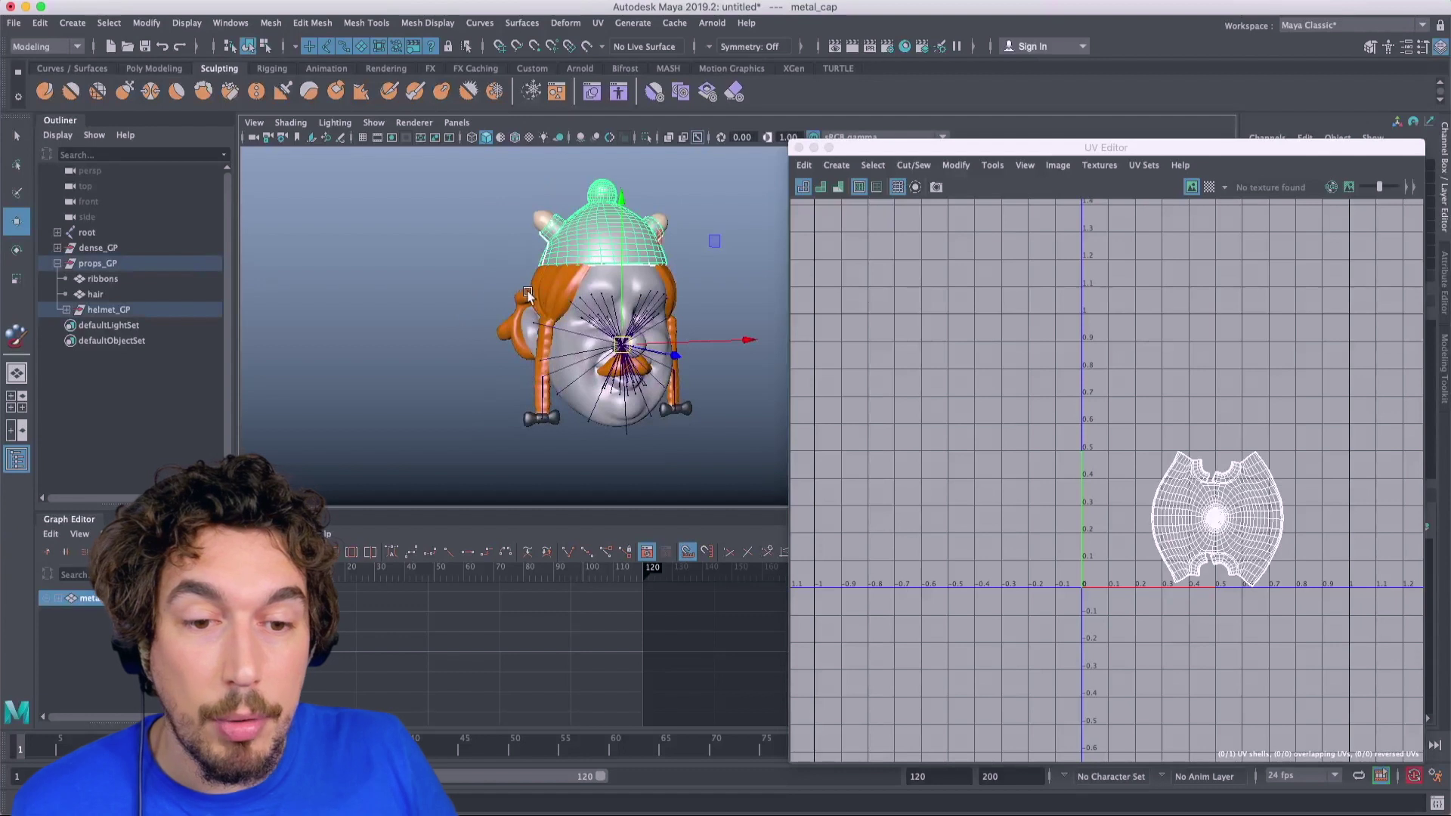
left_click(573, 399)
left_click(606, 418)
Step: Inspect the head from below and behind, and display only the hair's UVs
left_click_drag(605, 418, 574, 355, "alt")
left_click(468, 340)
left_click_drag(468, 340, 607, 288, "alt")
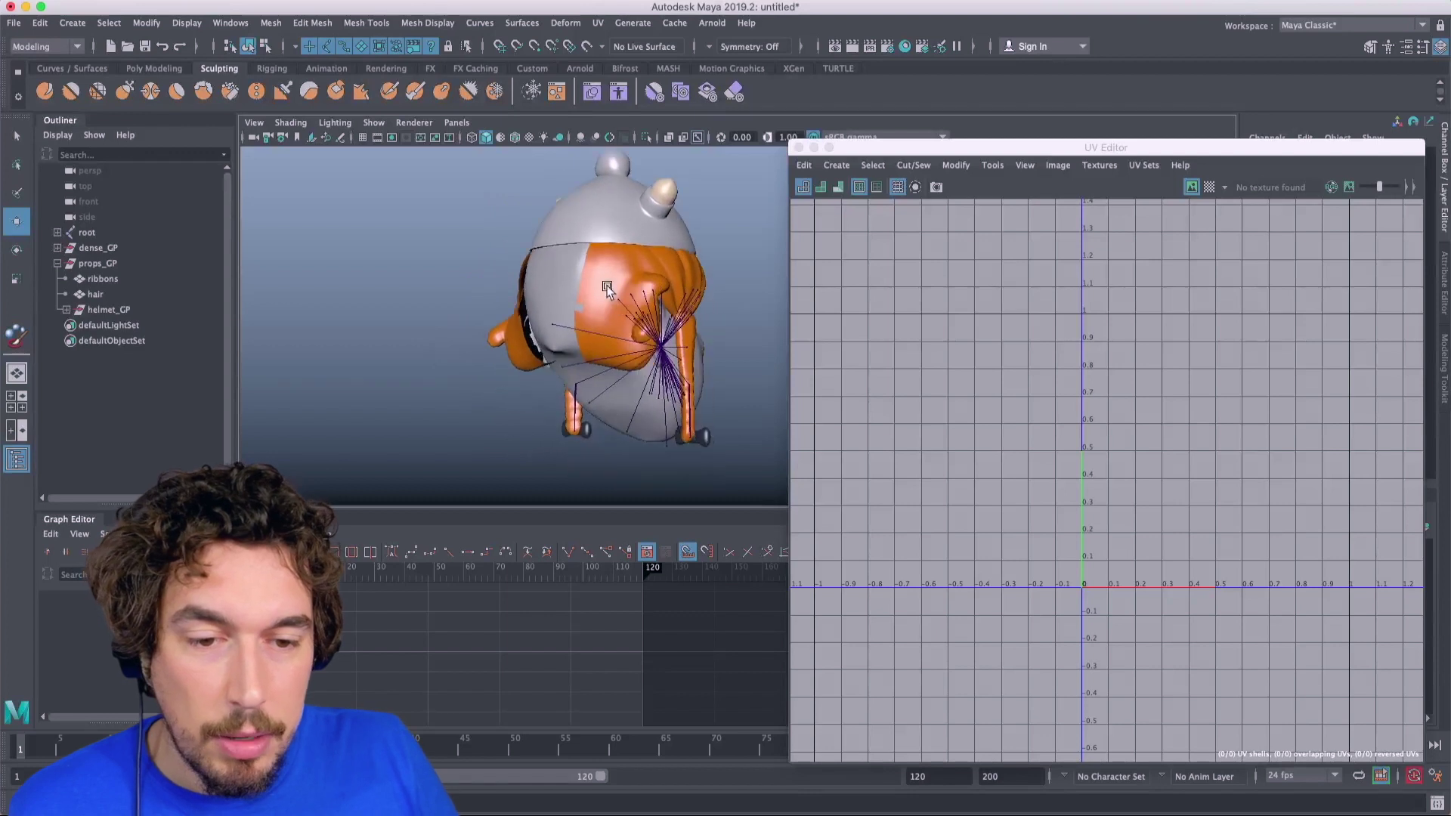
left_click(607, 288)
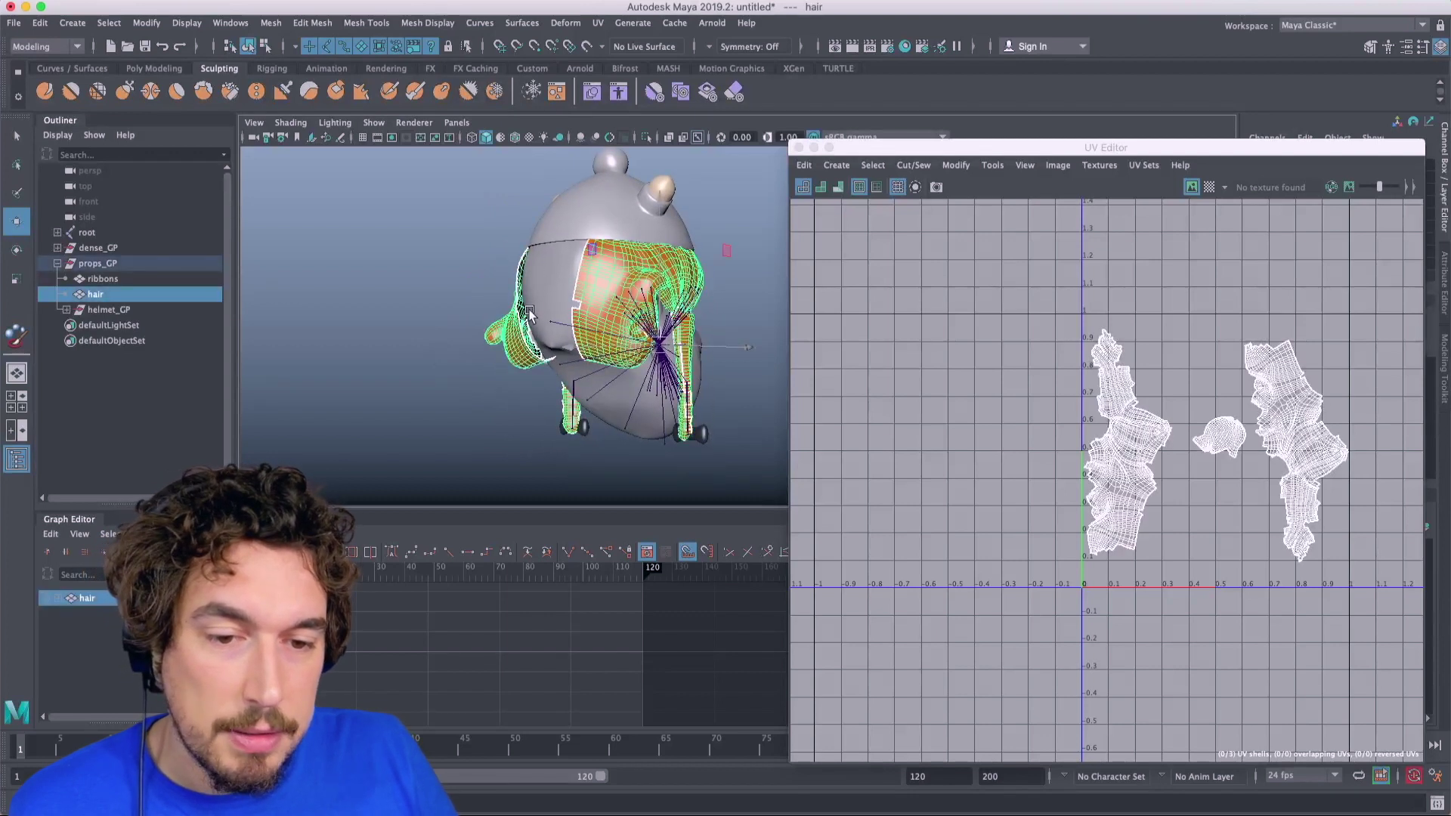
Step: Inspect the hair on the head and lower the BS3_ZBrushPolyMesh3D weight of dense_2's blendShape1 to 0
left_click_drag(547, 334, 534, 317, "alt")
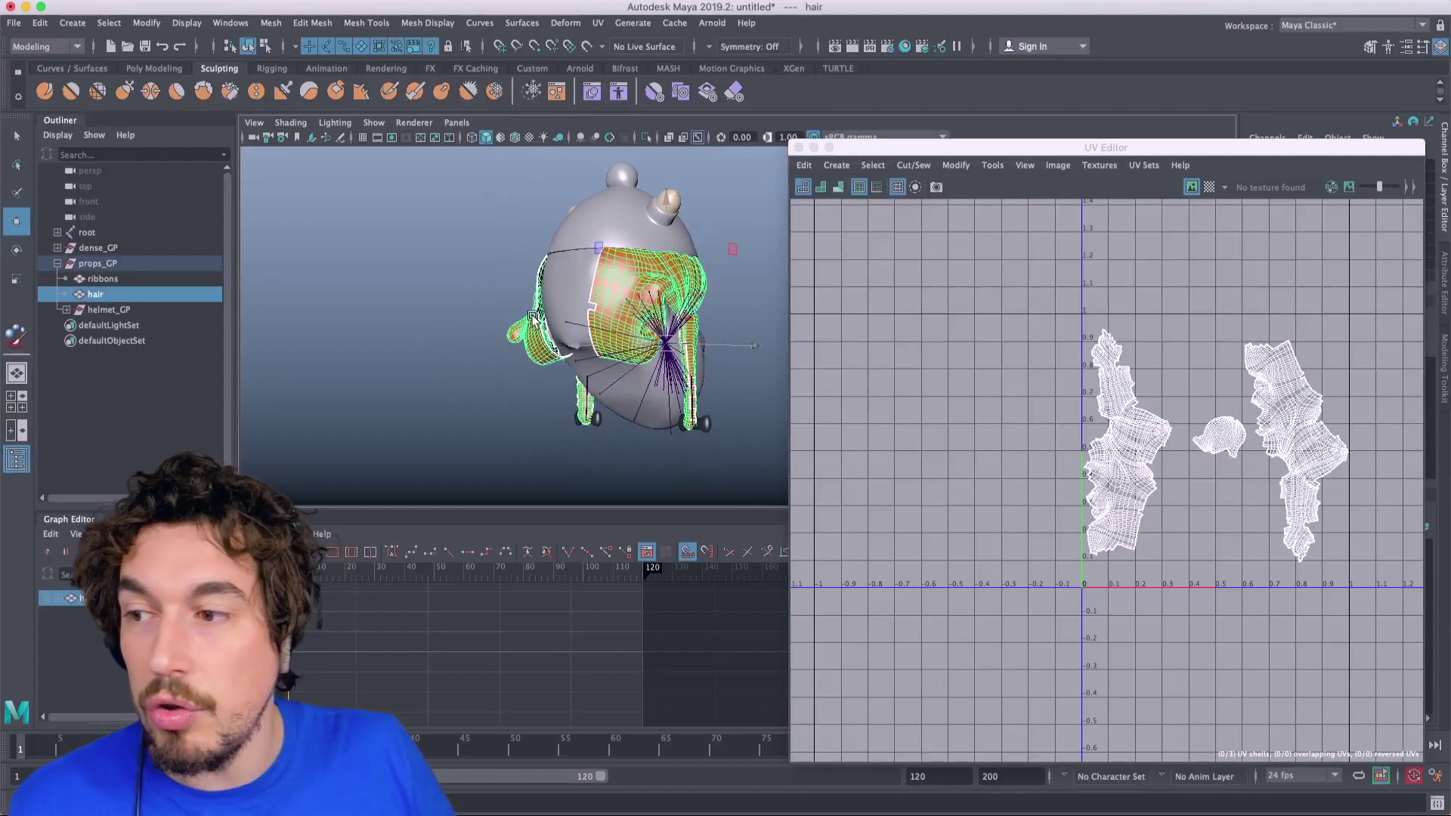
left_click_drag(625, 283, 630, 286, "alt")
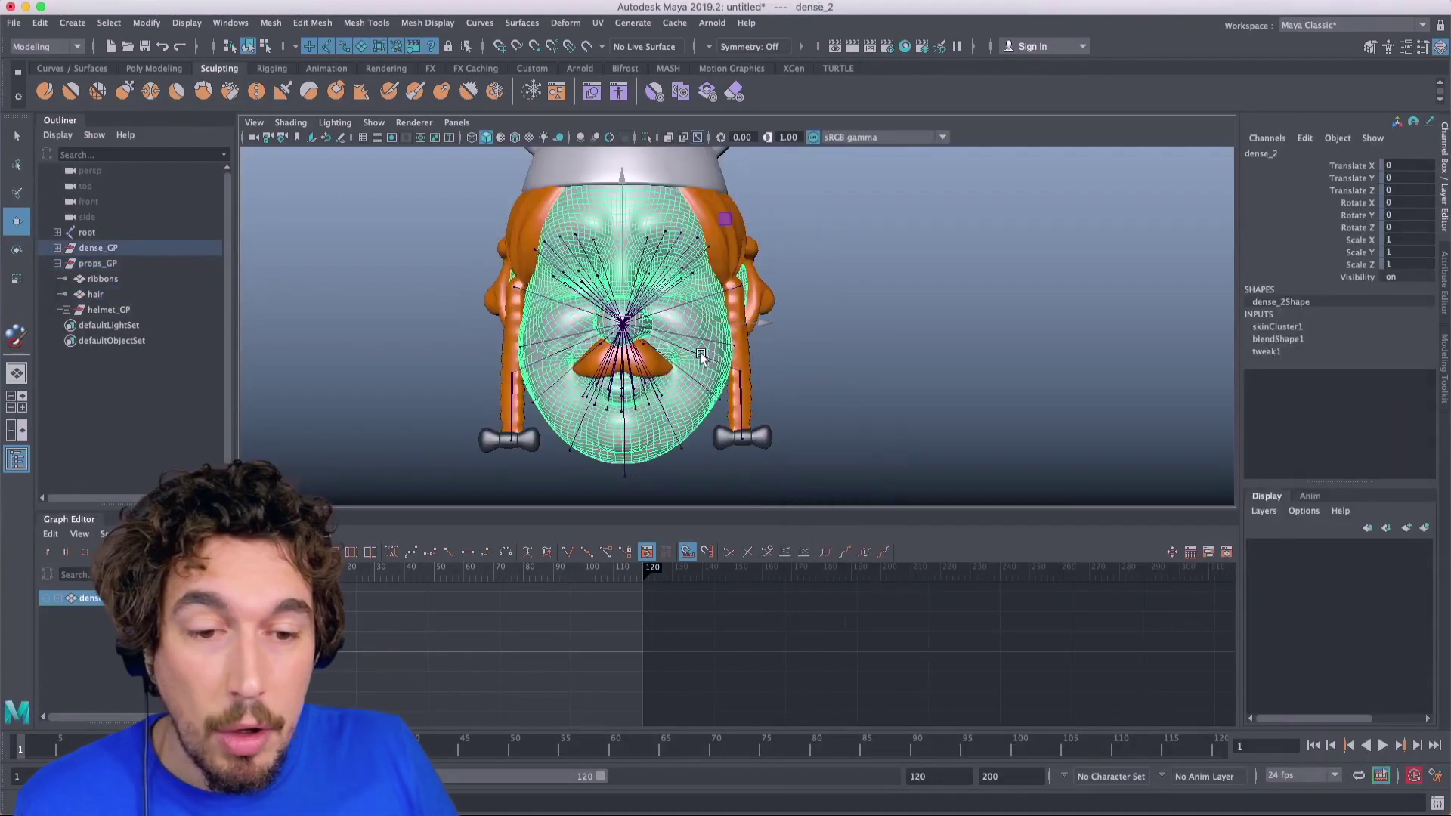
left_click(1300, 339)
left_click(1345, 364)
middle_click_drag(907, 349, 824, 348)
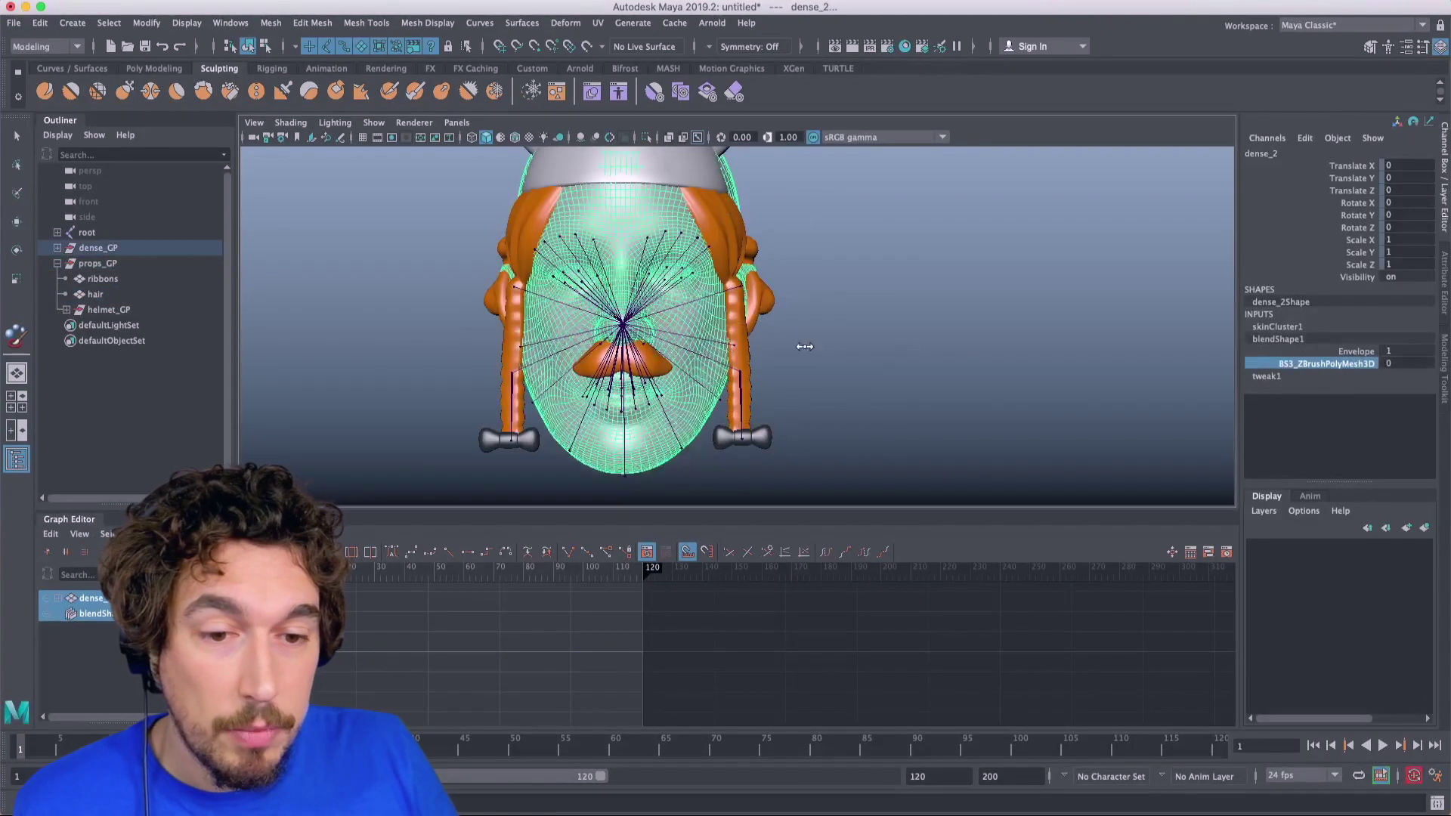
left_click(852, 347)
key("w")
left_click(707, 327)
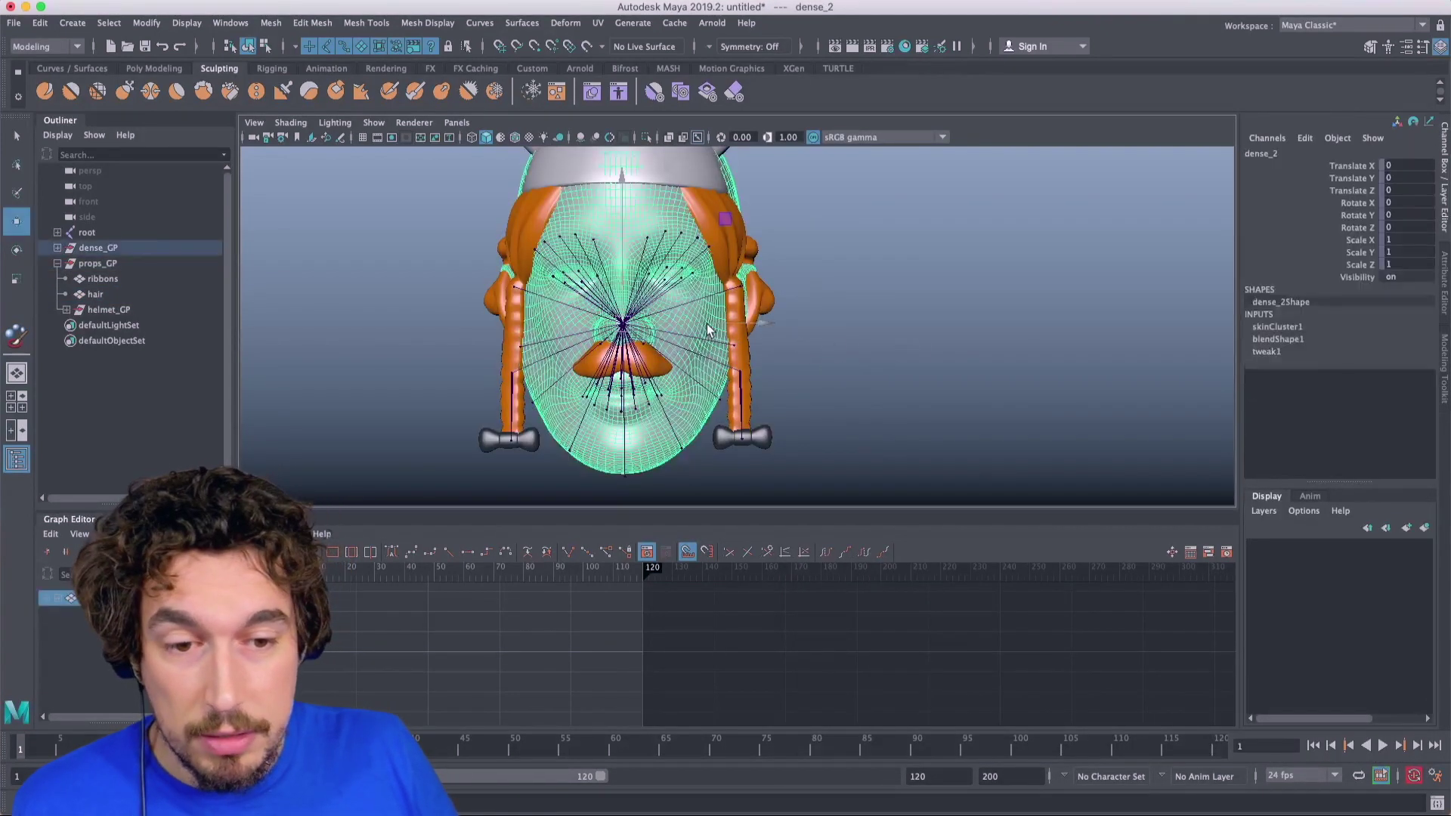
Step: Examine the face mesh dense_2 together with the helmet and hair from three-quarter and front views
left_click_drag(716, 304, 840, 317, "alt")
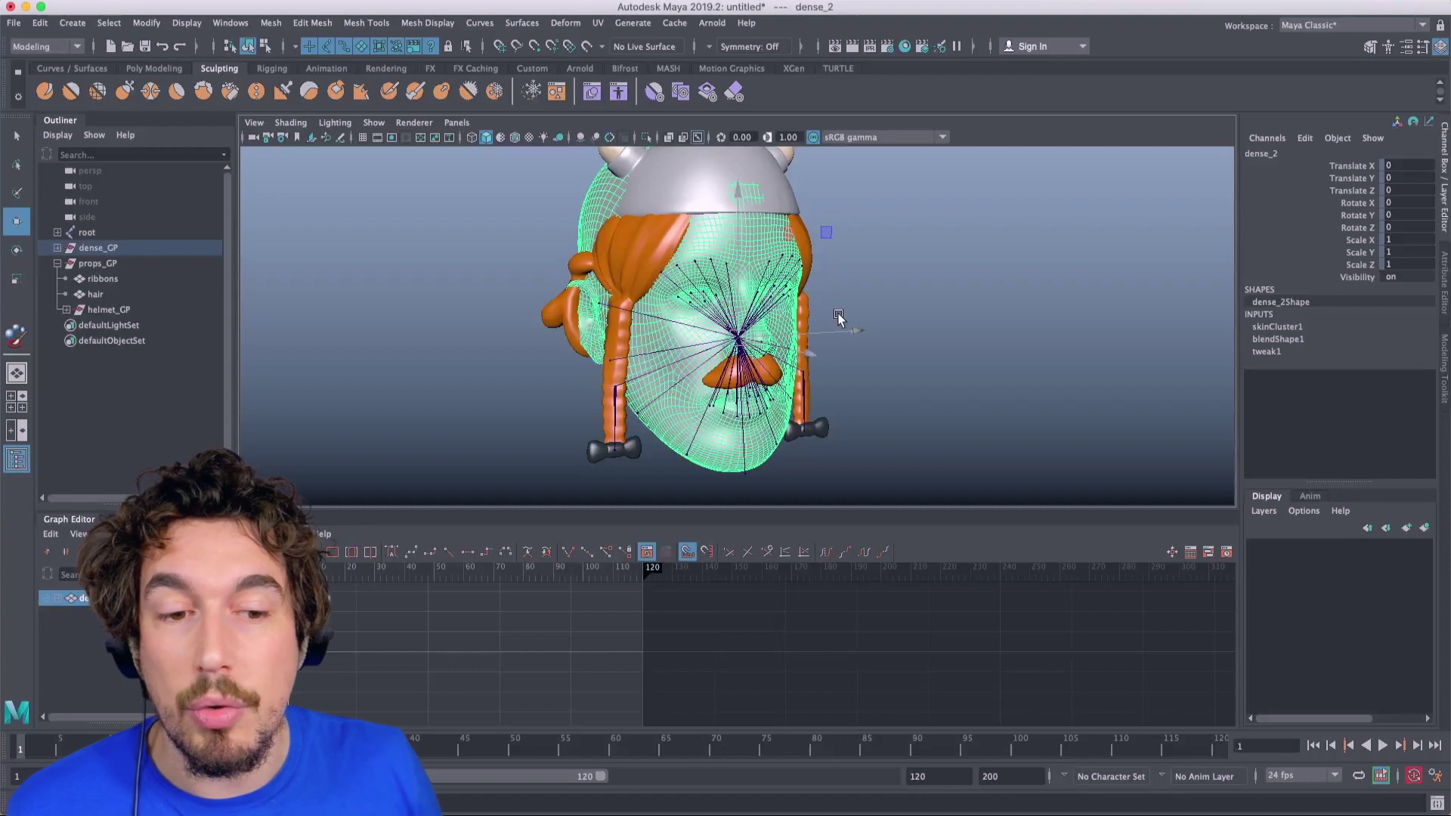
left_click(874, 265)
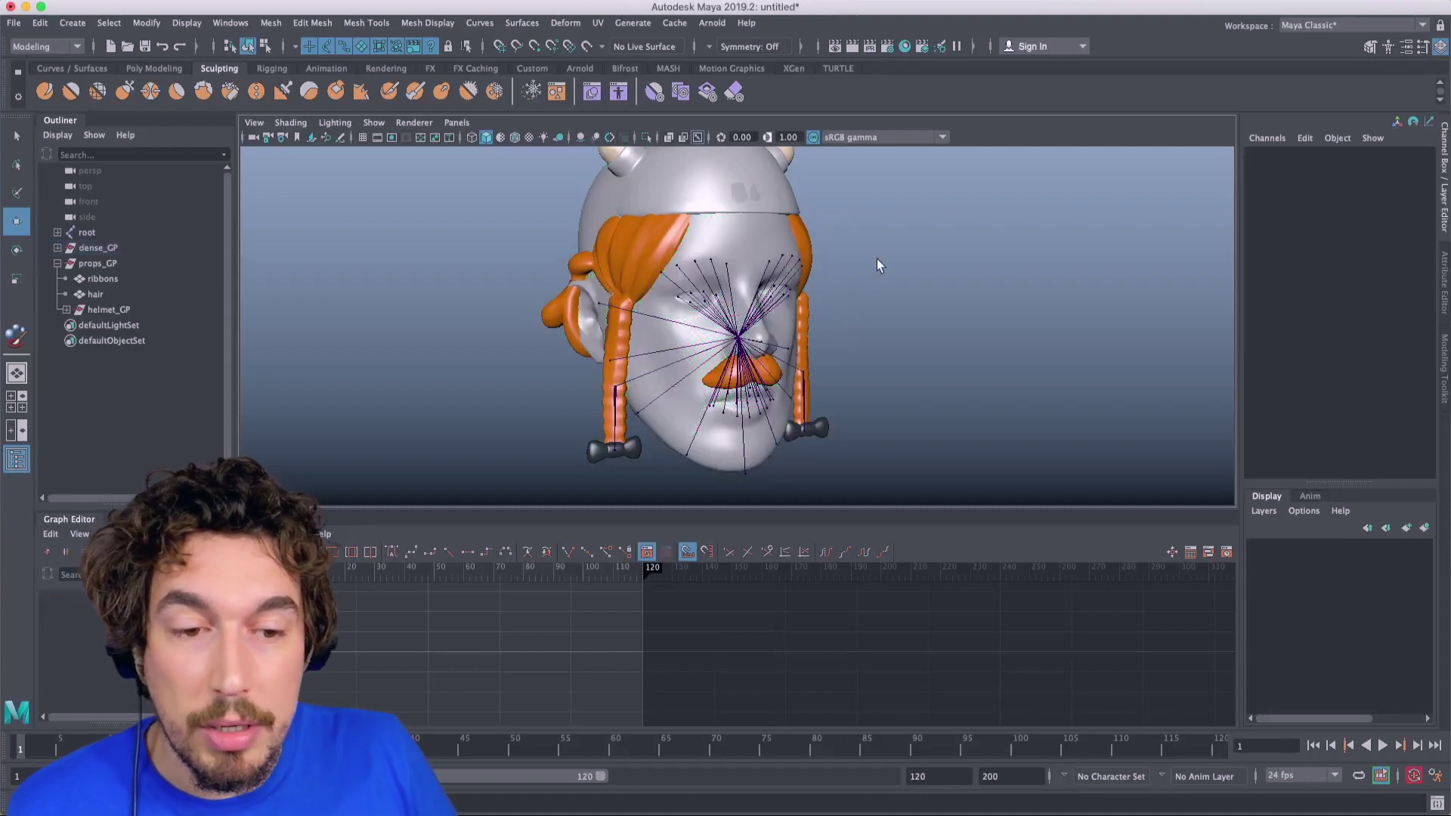
left_click(753, 266)
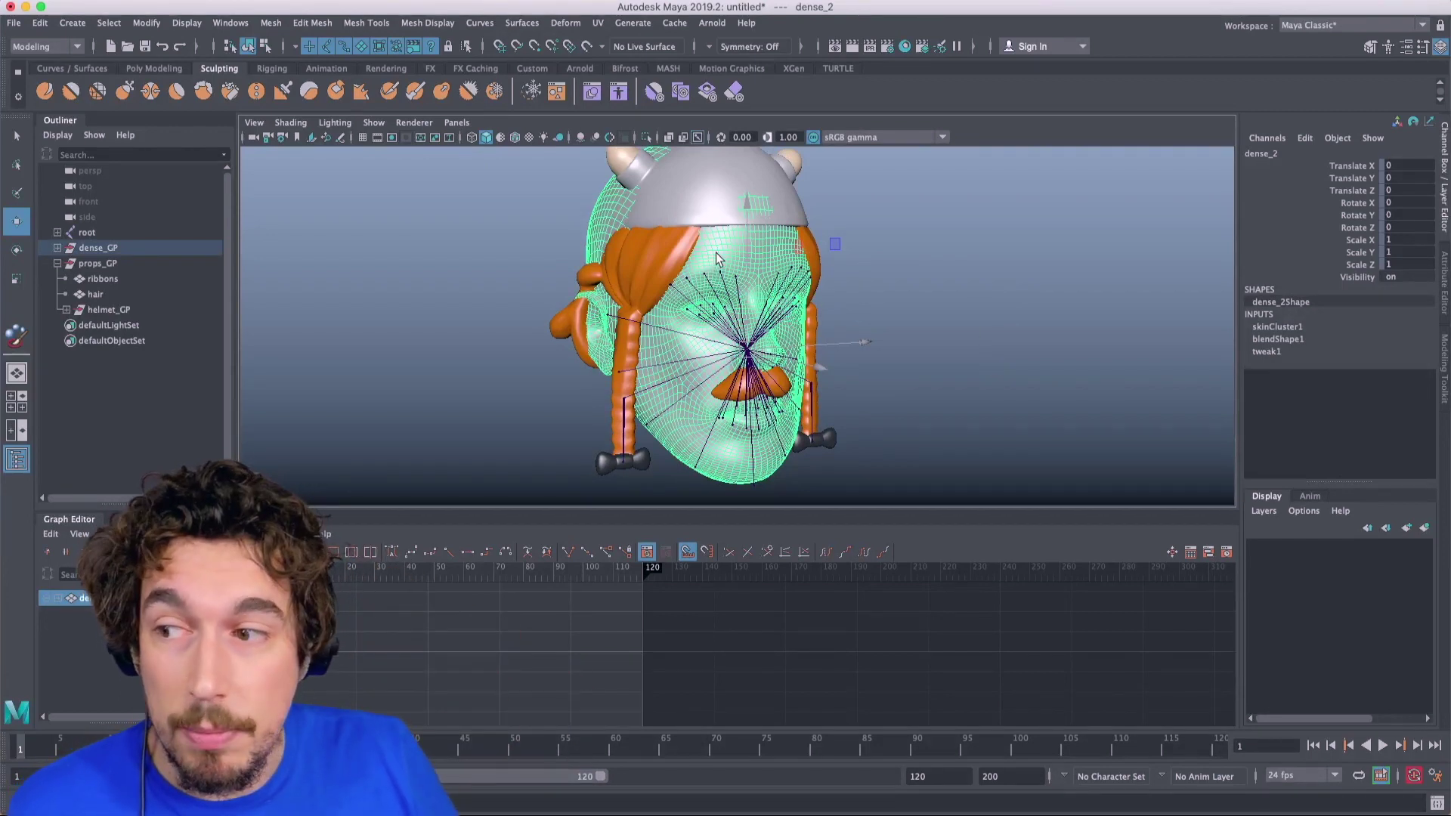
left_click(935, 366)
left_click_drag(935, 366, 869, 336, "alt")
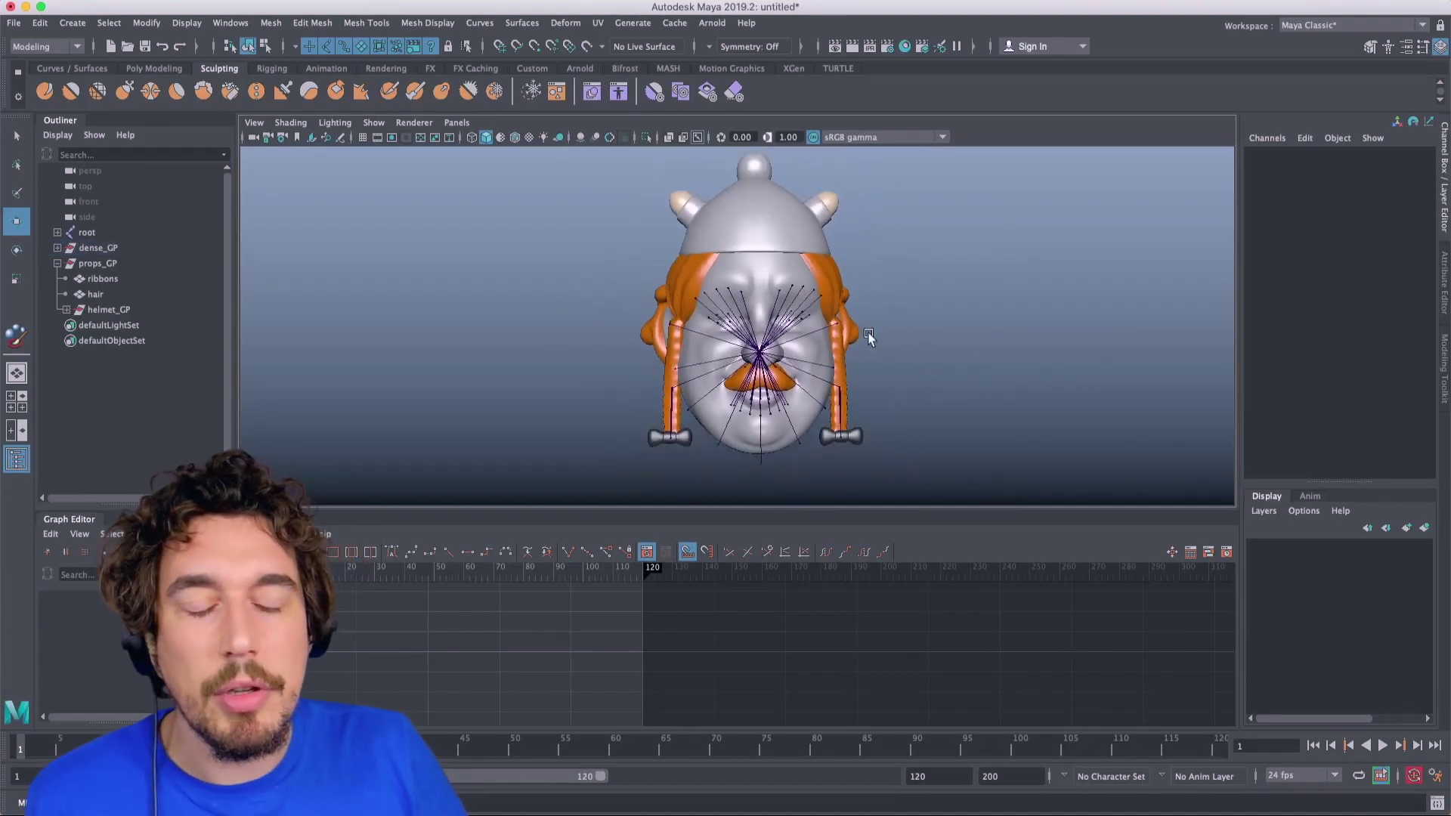
right_click_drag(907, 335, 936, 346, "alt")
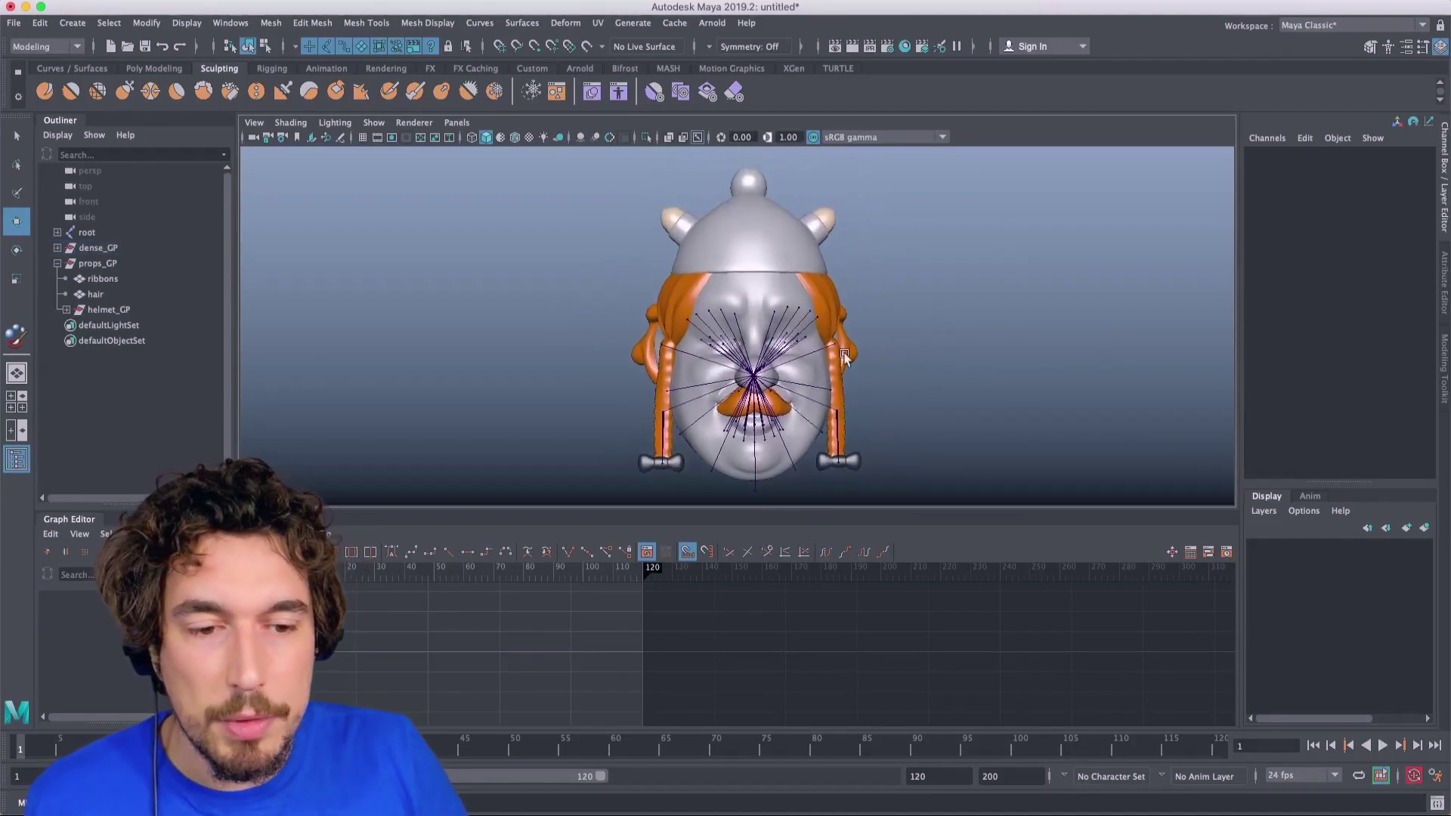
left_click(763, 302)
scroll(759, 325, "up", 3)
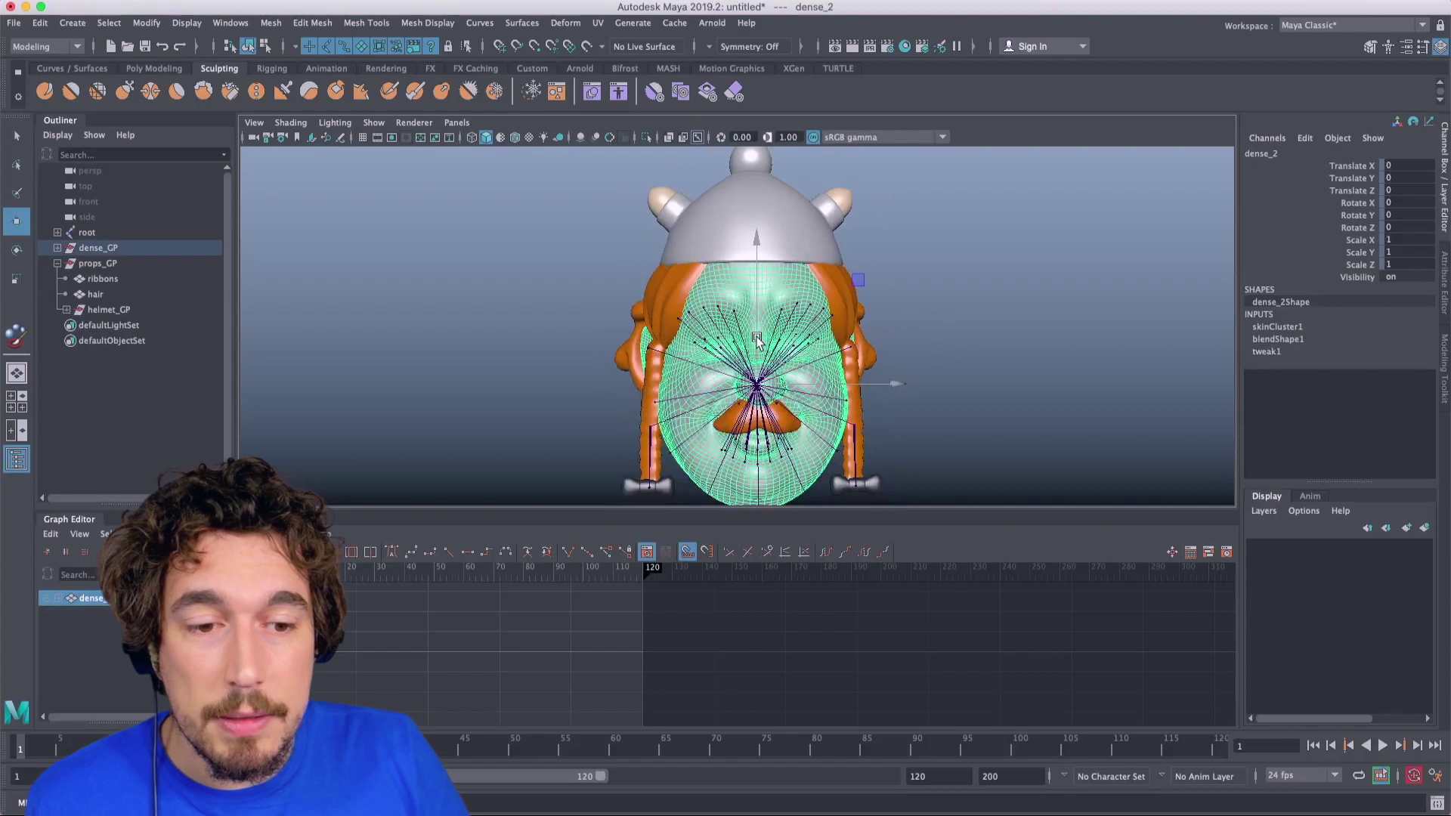
left_click(811, 387)
left_click(907, 373)
left_click(758, 290)
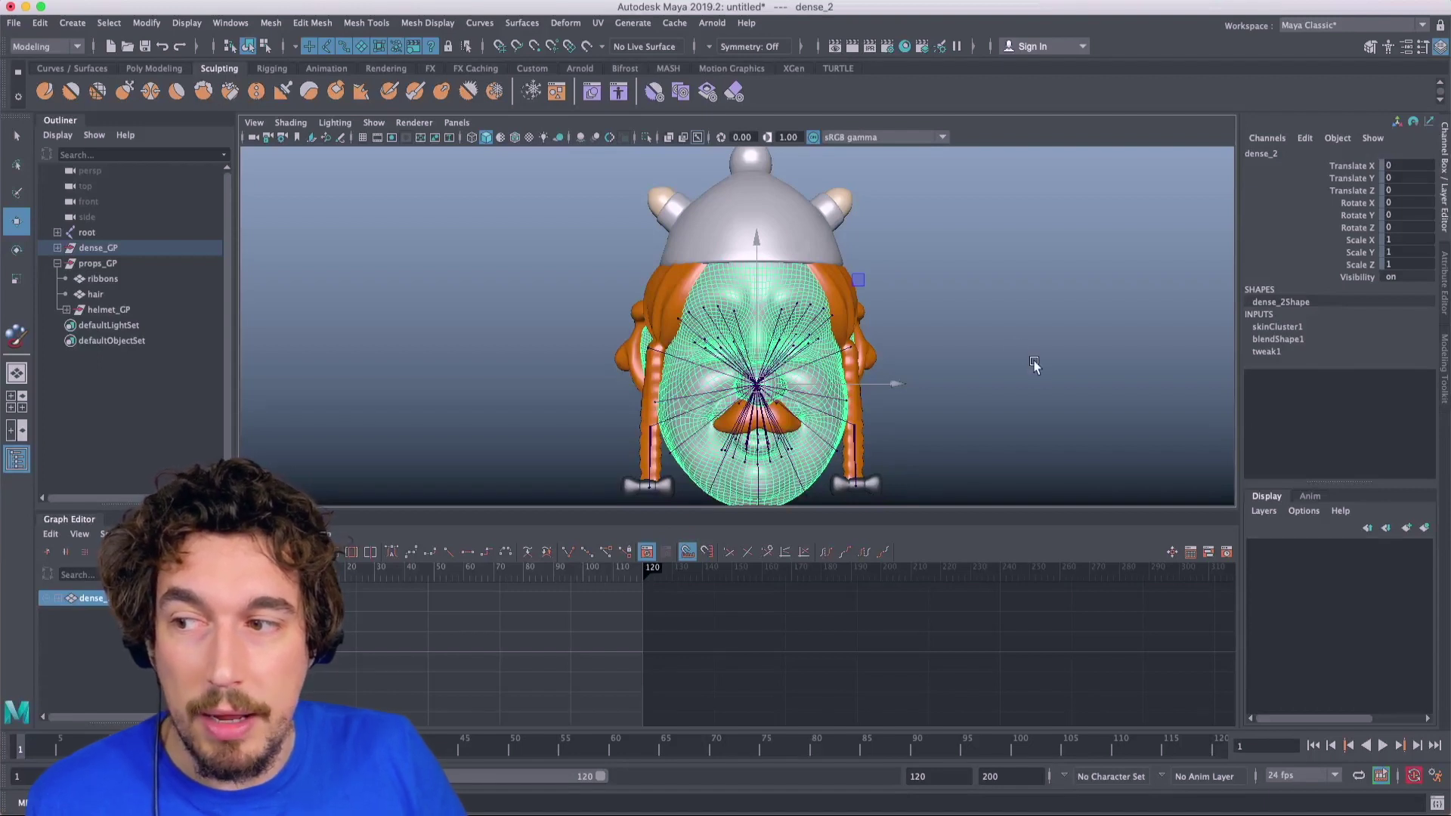
Step: Set the BS3_ZBrushPolyMesh3D weight of dense_2's blendShape1 to 1
left_click(1304, 339)
left_click(1319, 363)
mouse_move(982, 337)
middle_mouse_down()
mouse_move(949, 337)
mouse_move(984, 336)
middle_mouse_up()
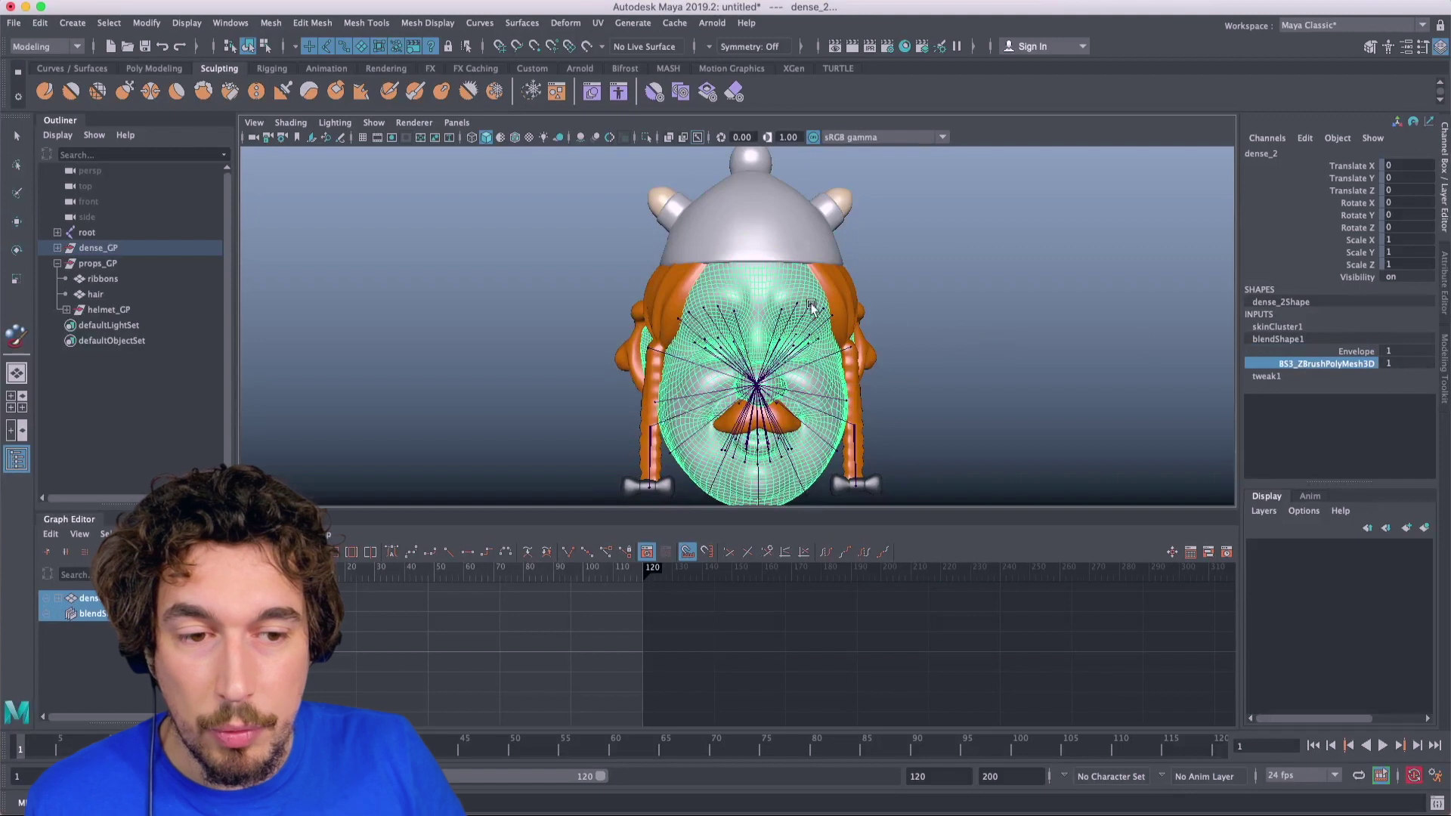
scroll(812, 387, "up", 2)
key("w")
left_click(881, 386)
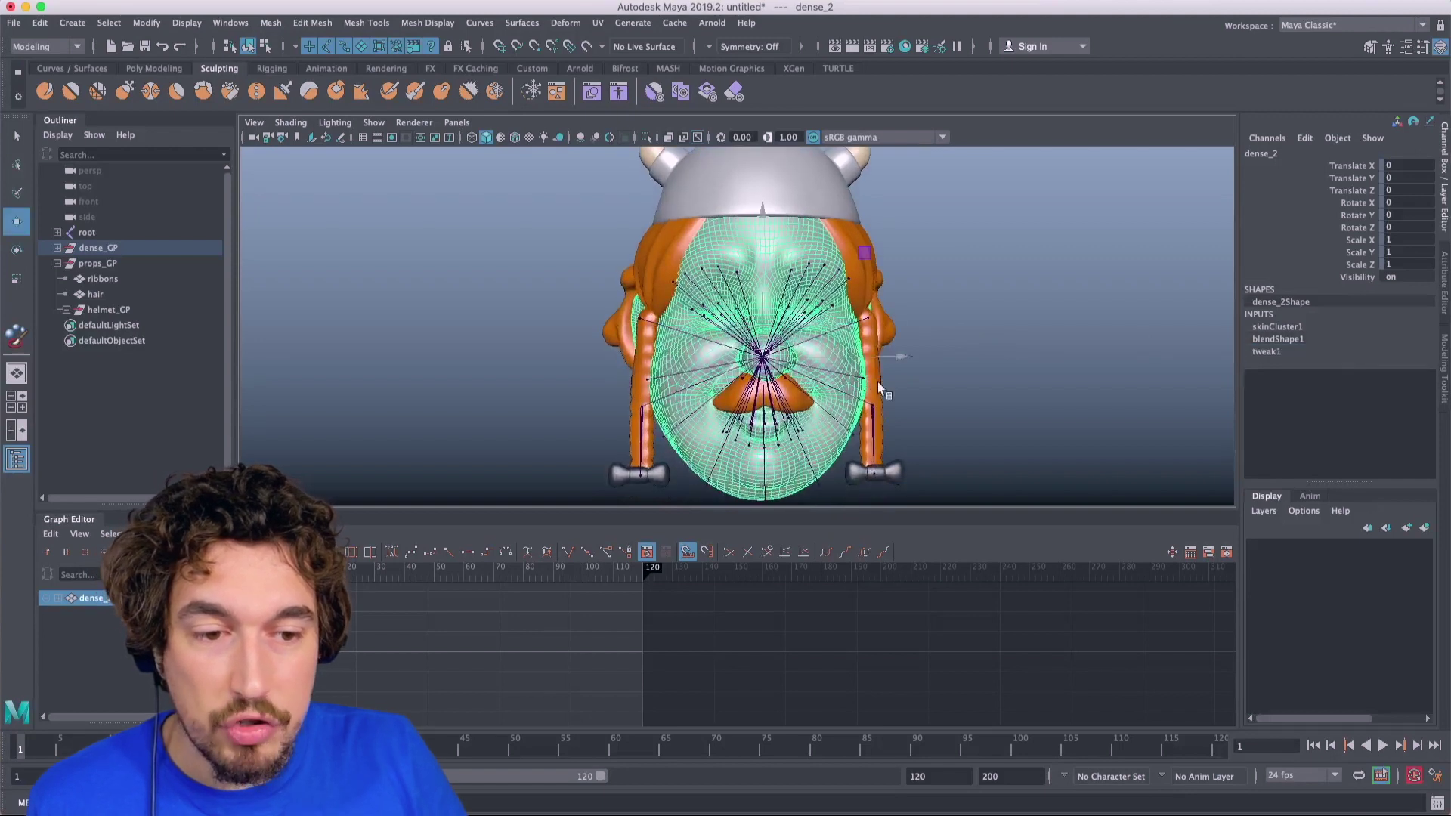
Step: Examine the face rig's joints at the cheek and mouth corners by selecting j15, j55 and j61
left_click(862, 382)
scroll(823, 415, "up", 1)
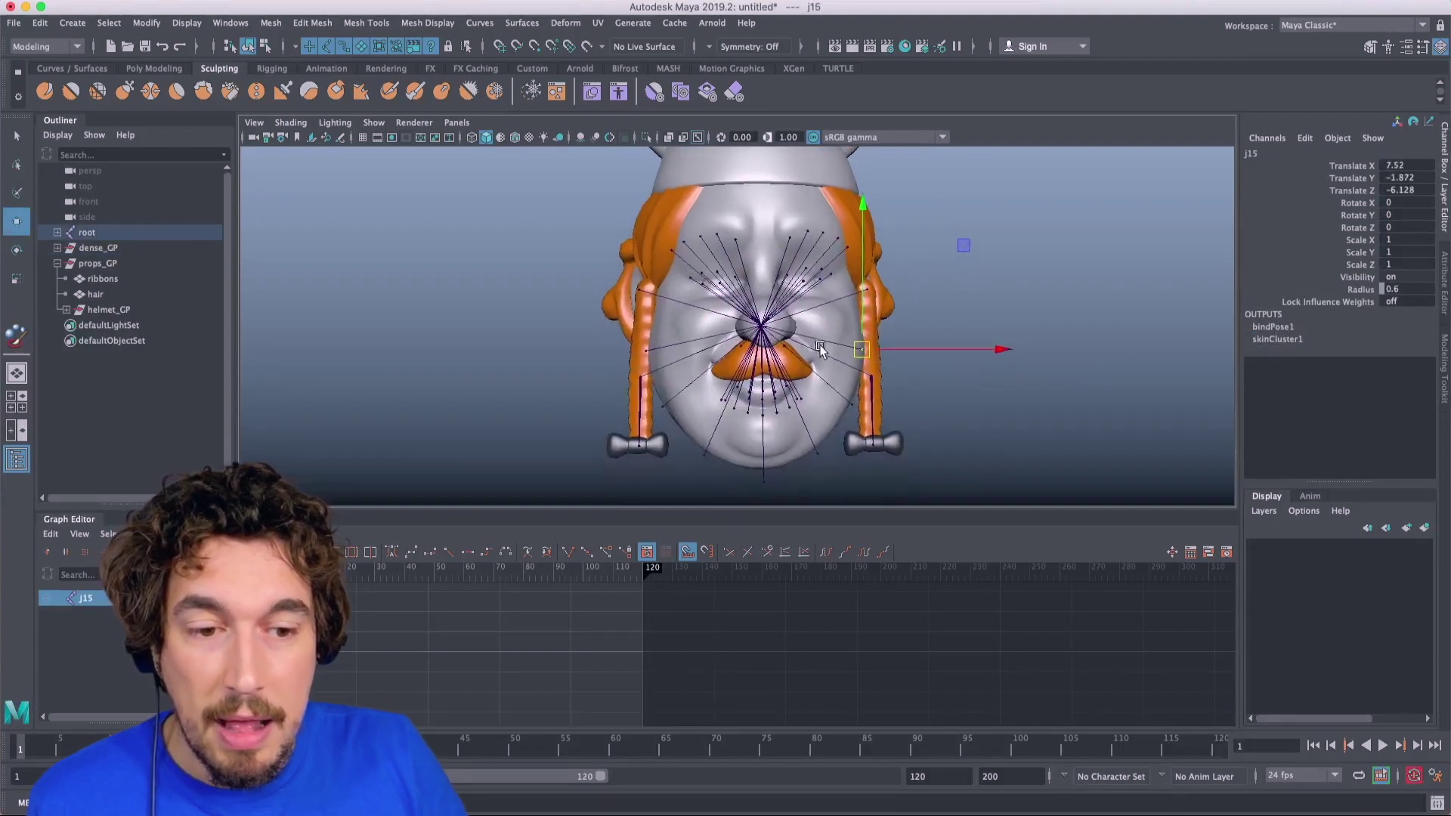
left_click(813, 412)
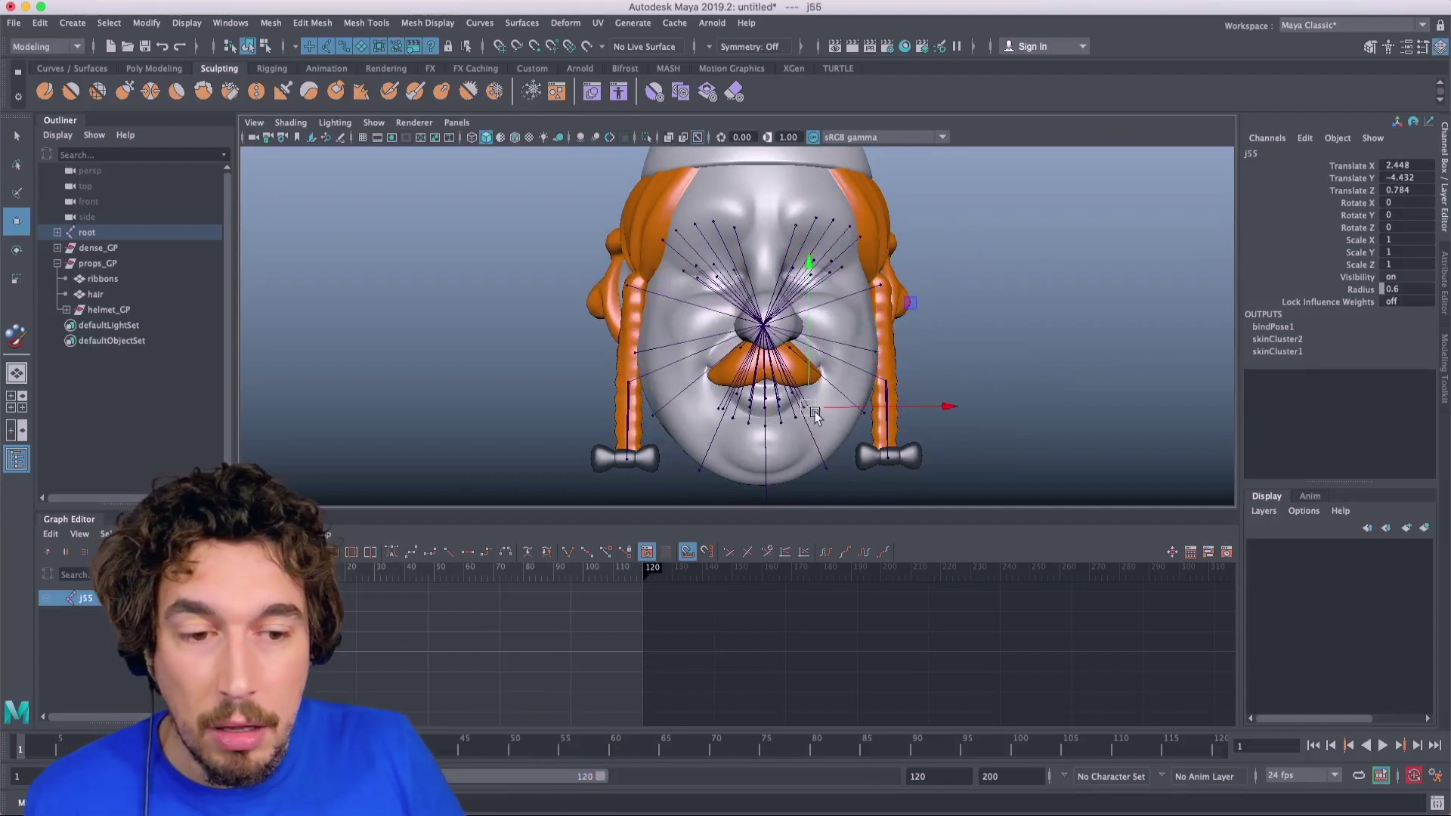
left_click(719, 412)
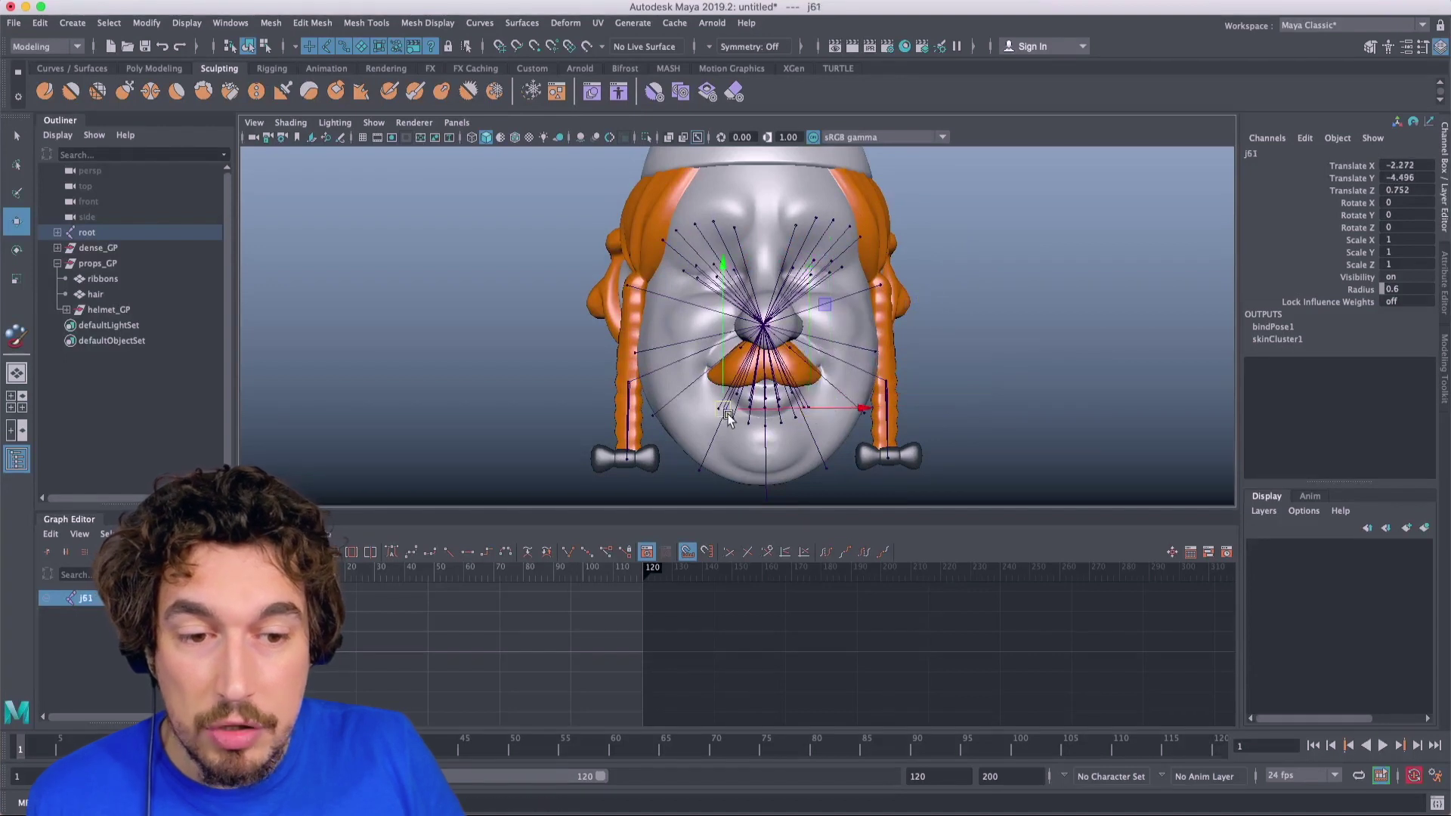
left_click_drag(719, 412, 710, 417)
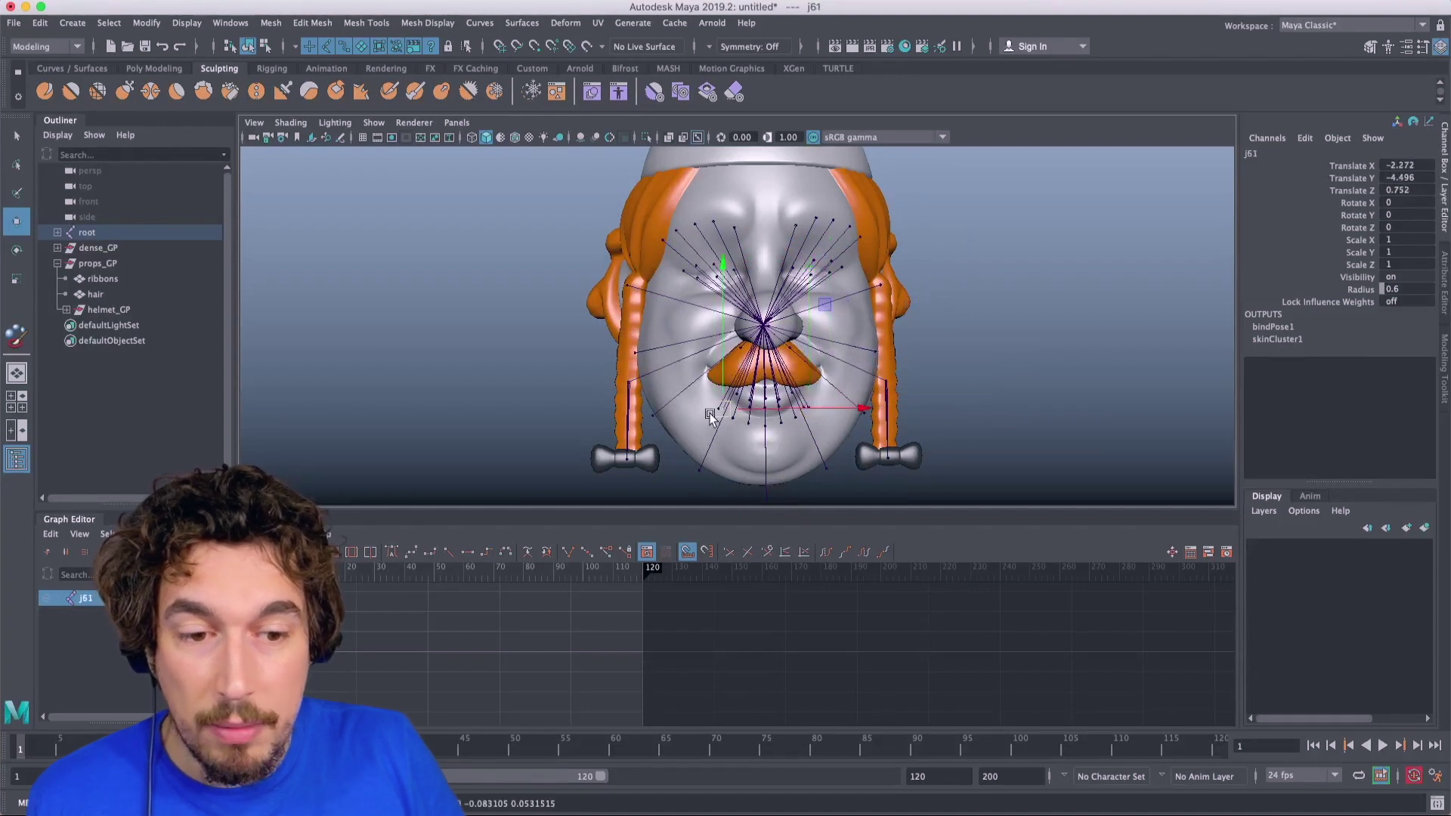
Step: Move the lower-lip joint j58 and chin joint j9 downward to test how the sculpted face deforms, and restore their position
left_click(762, 434)
middle_click_drag(763, 434, 772, 395, "alt")
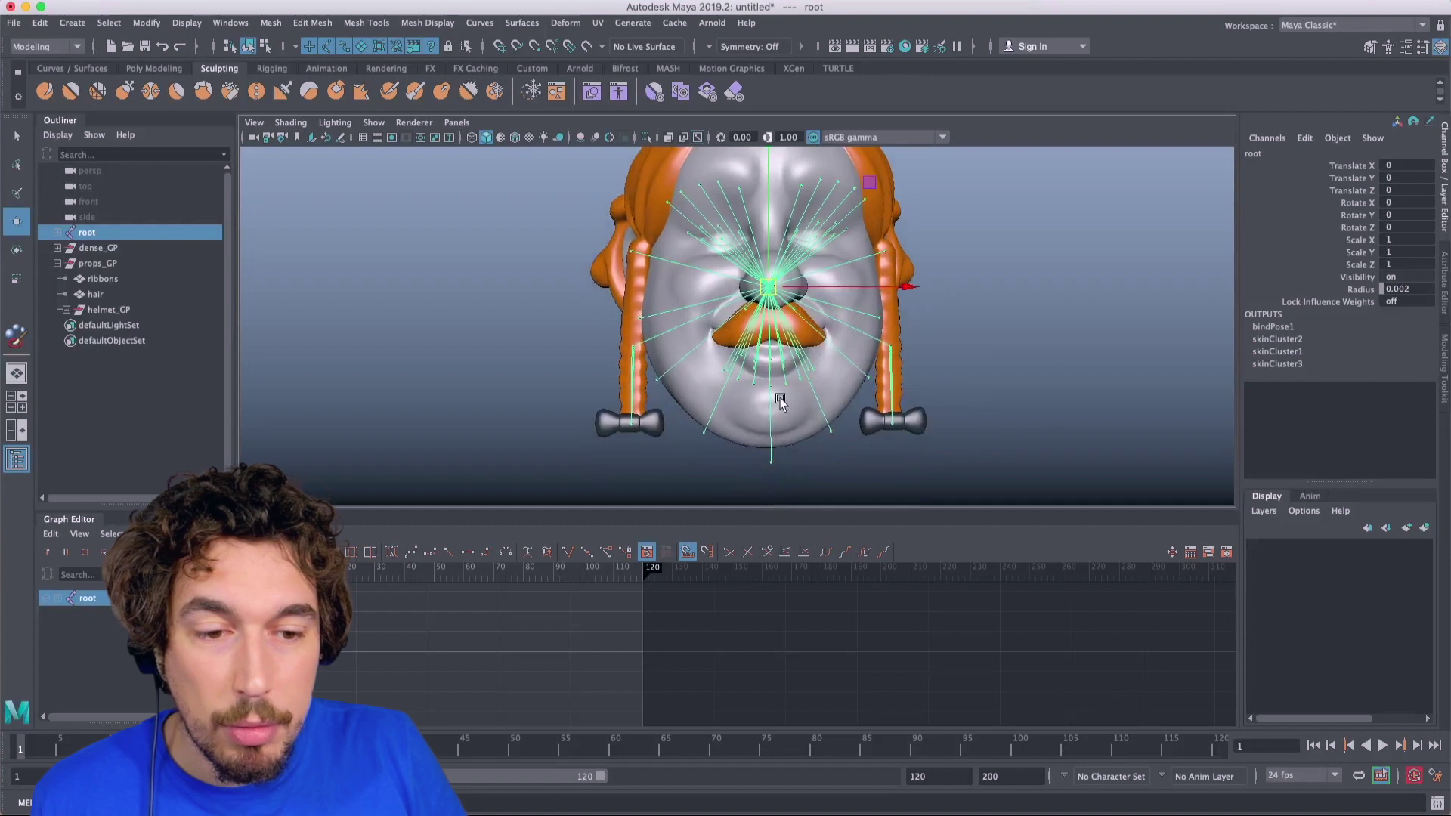
left_click(772, 395)
left_click(775, 459, "shift")
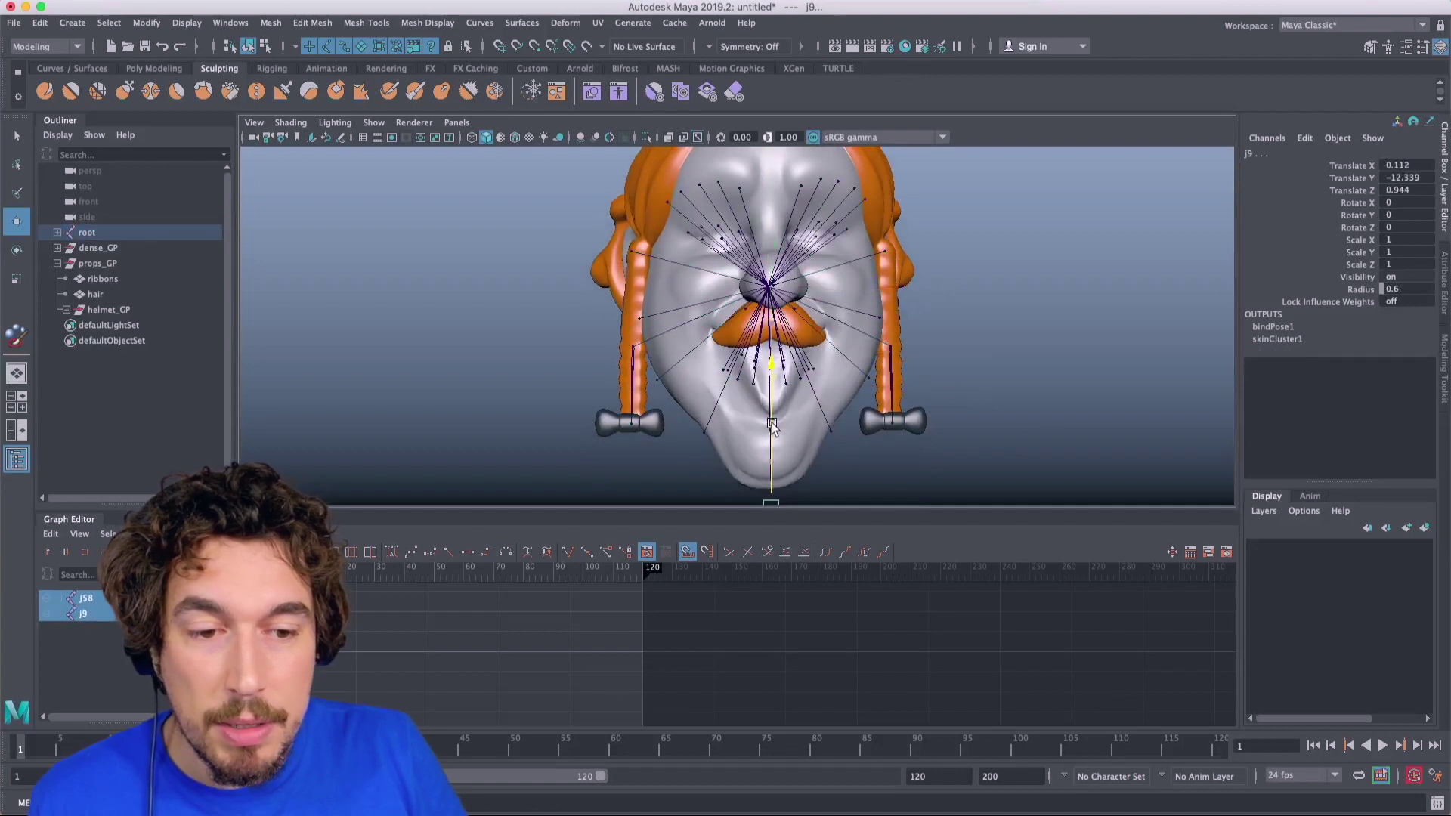
left_click_drag(773, 394, 840, 198, "alt")
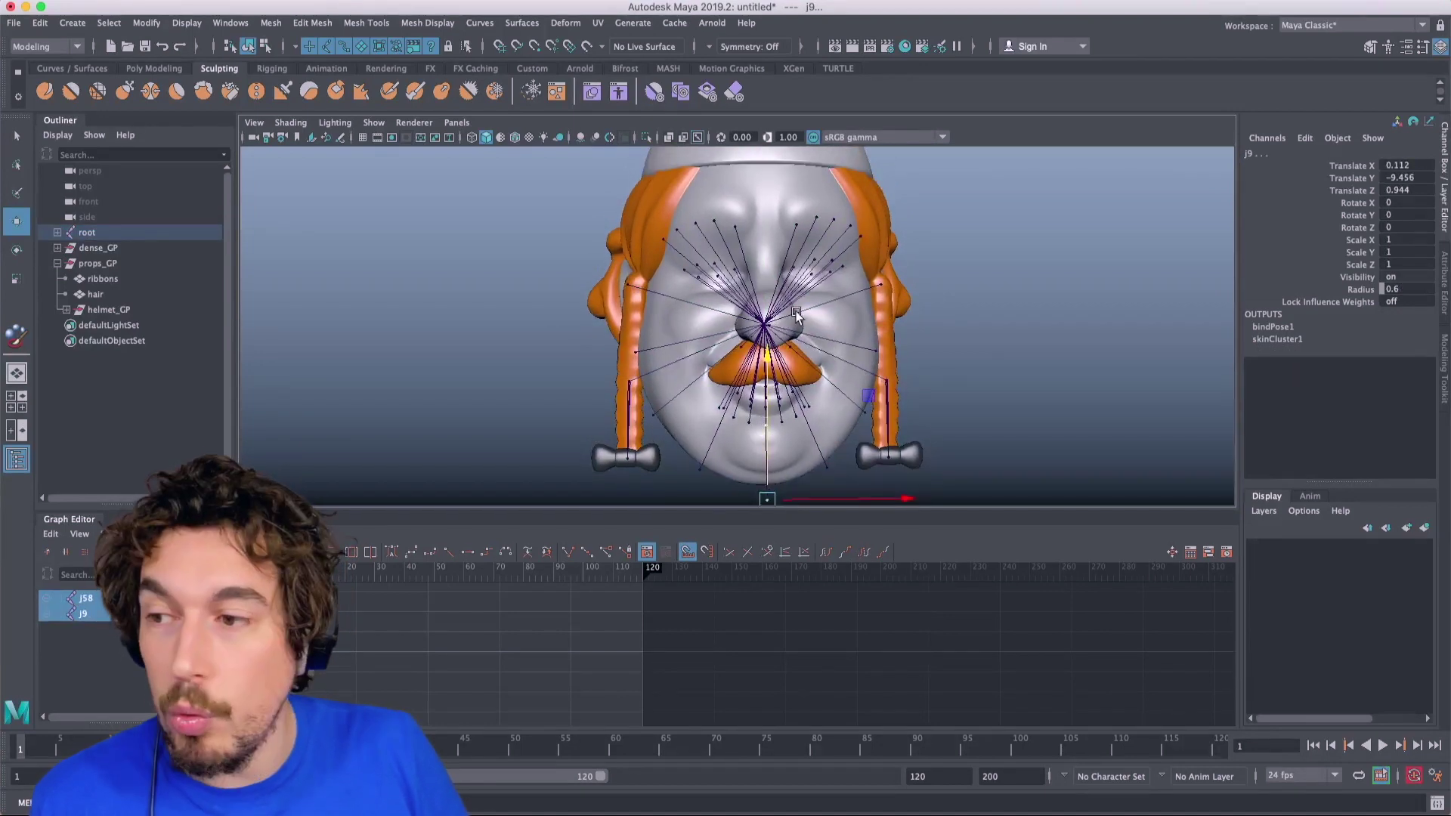
Step: Inspect the face mesh dense_2 from the front, advance the timeline to frame 40, and clear the selection
right_click_drag(847, 350, 783, 270, "alt")
left_click(772, 240)
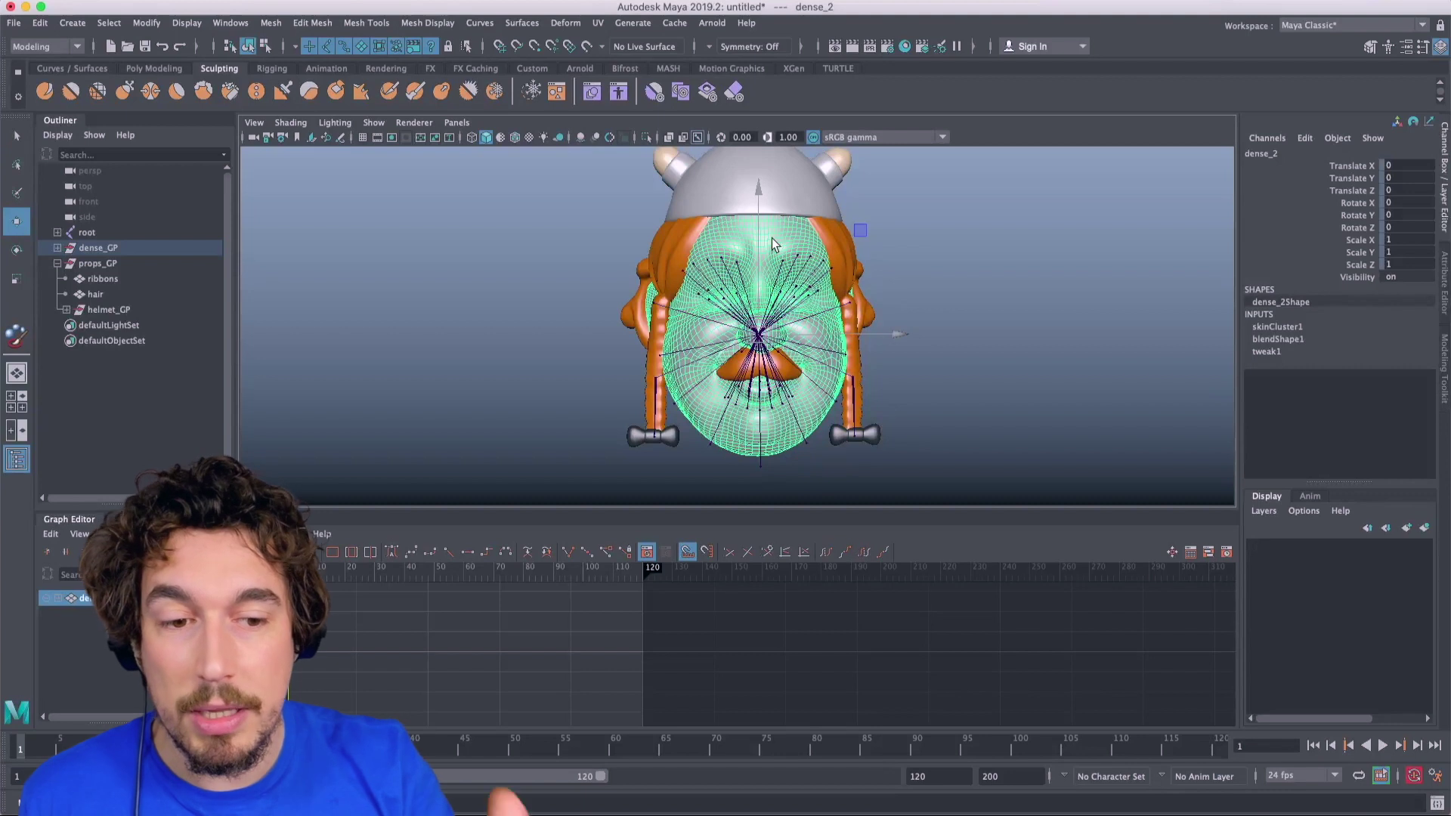
left_click_drag(824, 219, 786, 257, "alt")
left_click(930, 269)
mouse_move(929, 269)
left_mouse_down("alt")
mouse_move(977, 259)
mouse_move(940, 272)
mouse_move(920, 254)
left_mouse_up("alt")
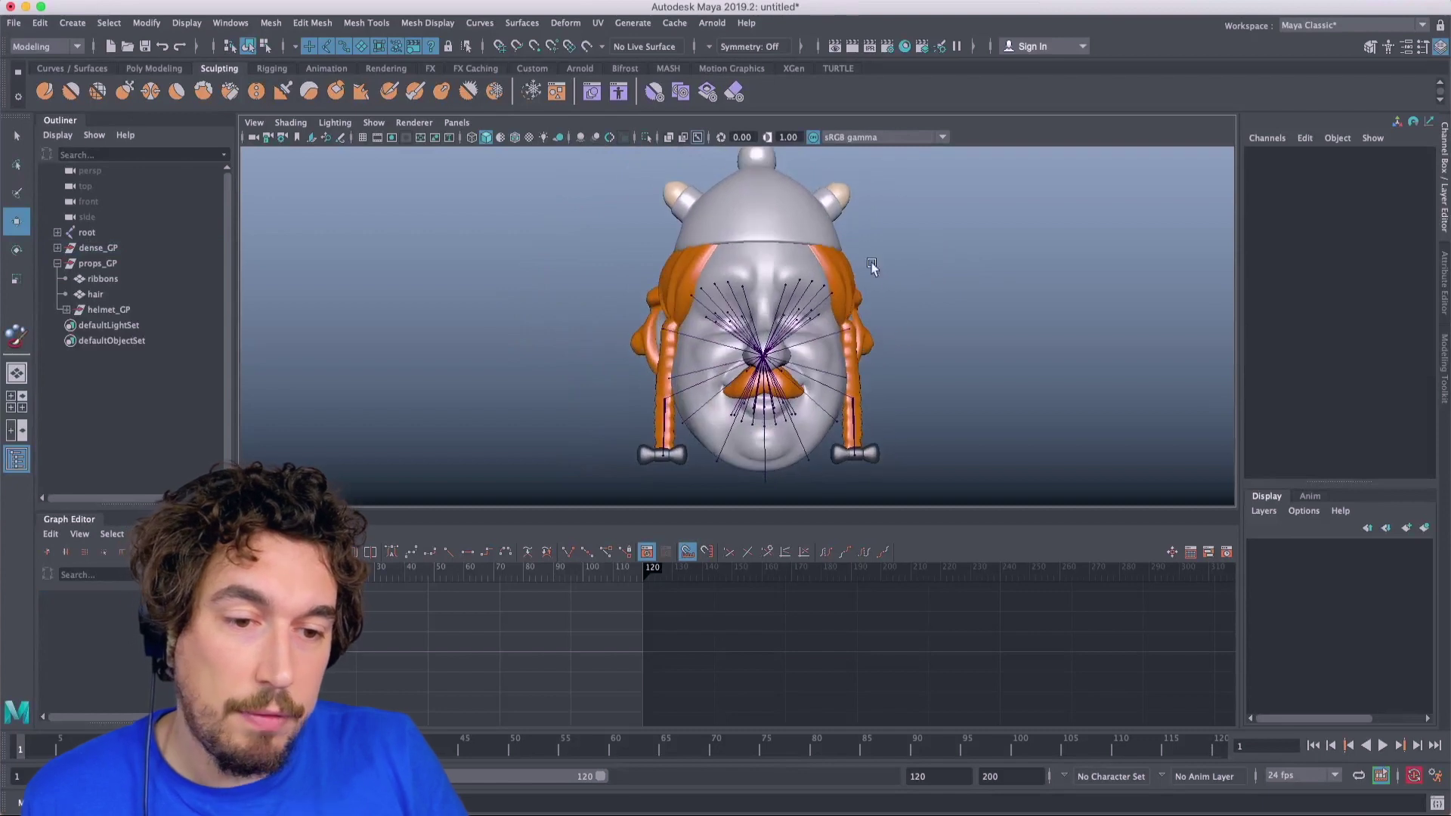
left_click(772, 270)
key(".")
left_click(891, 327)
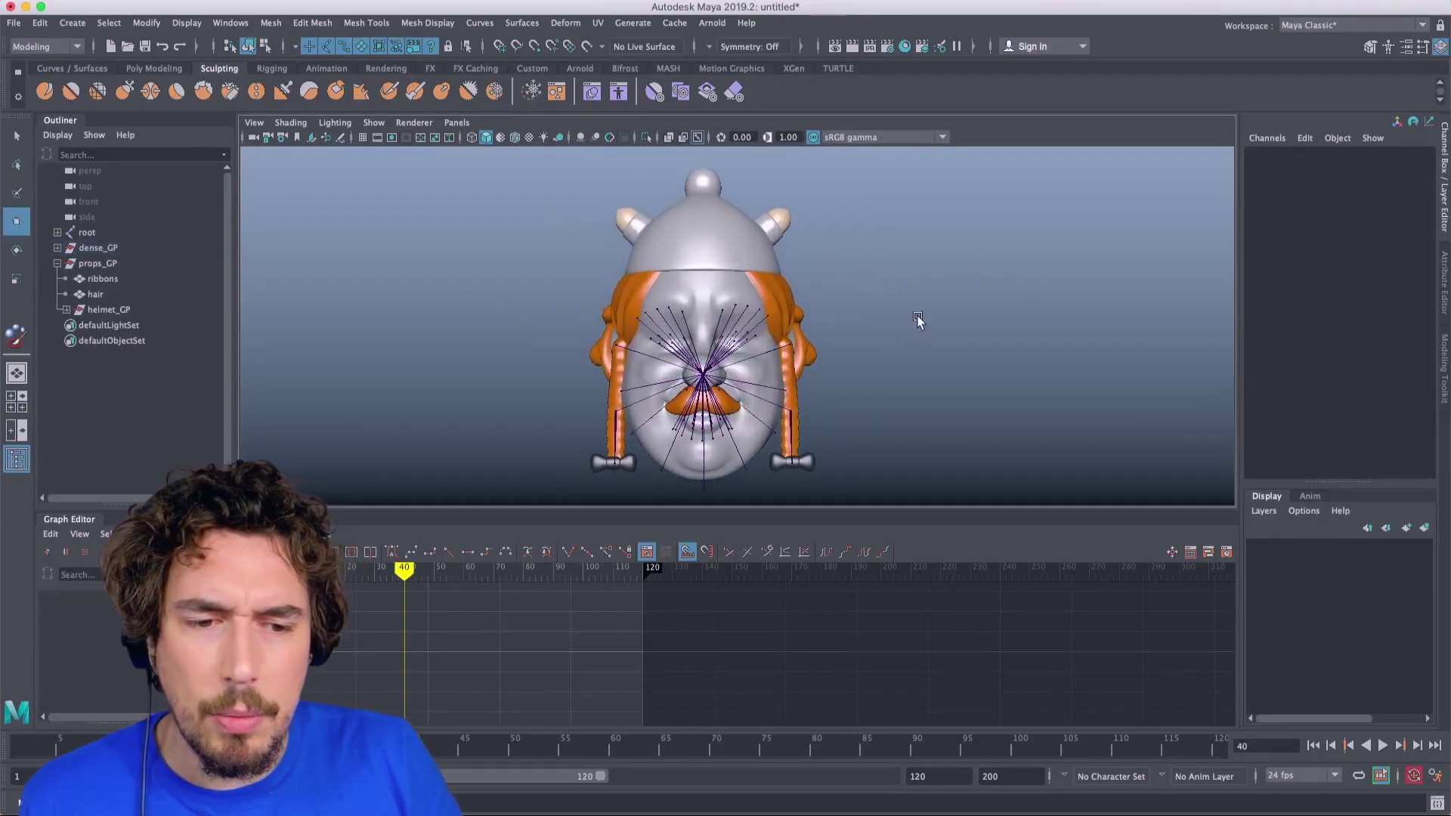
left_click_drag(778, 332, 772, 337, "alt")
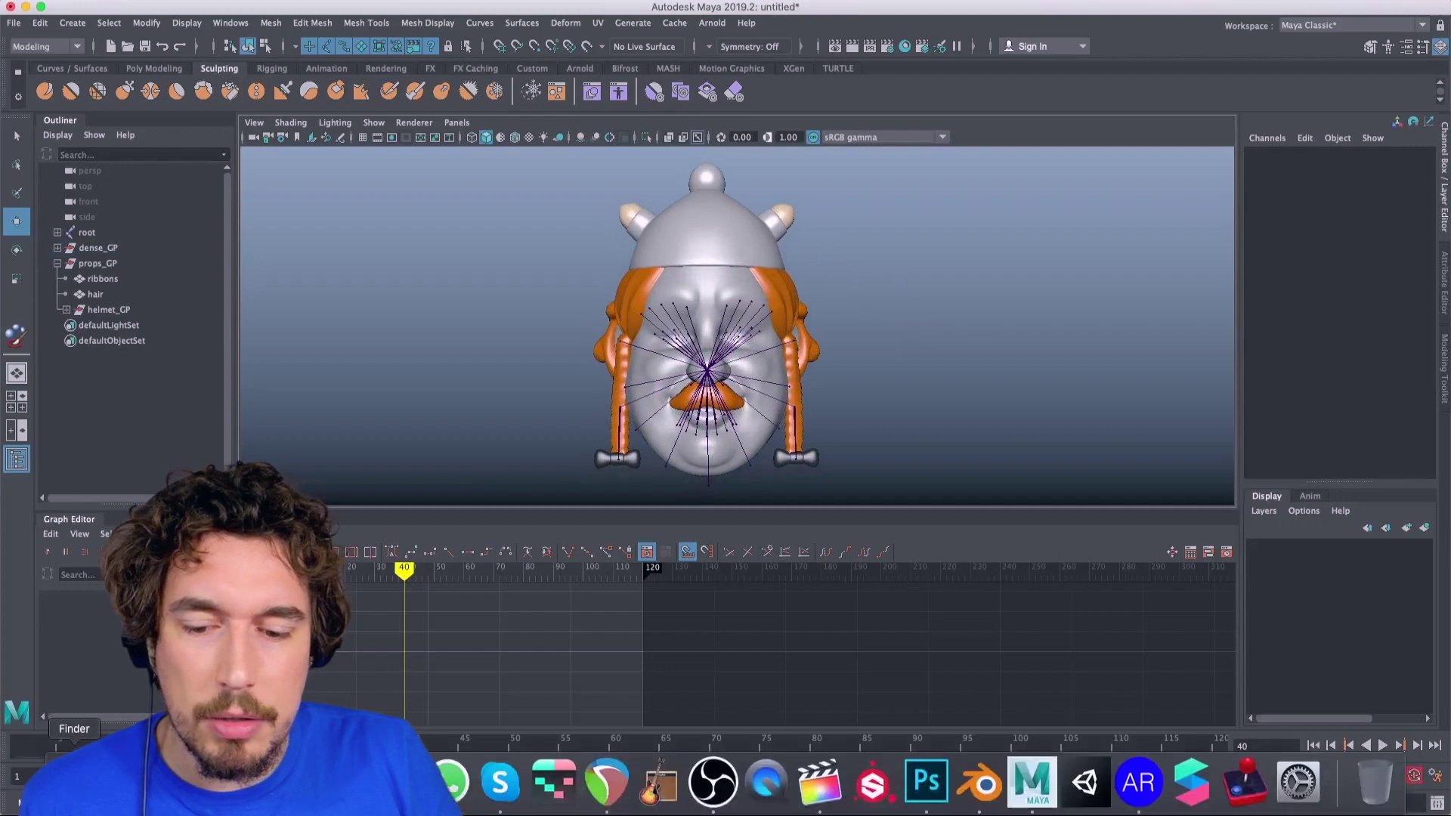
Step: Switch to DeepAR and create a new effect
left_click(74, 778)
left_click(1137, 782)
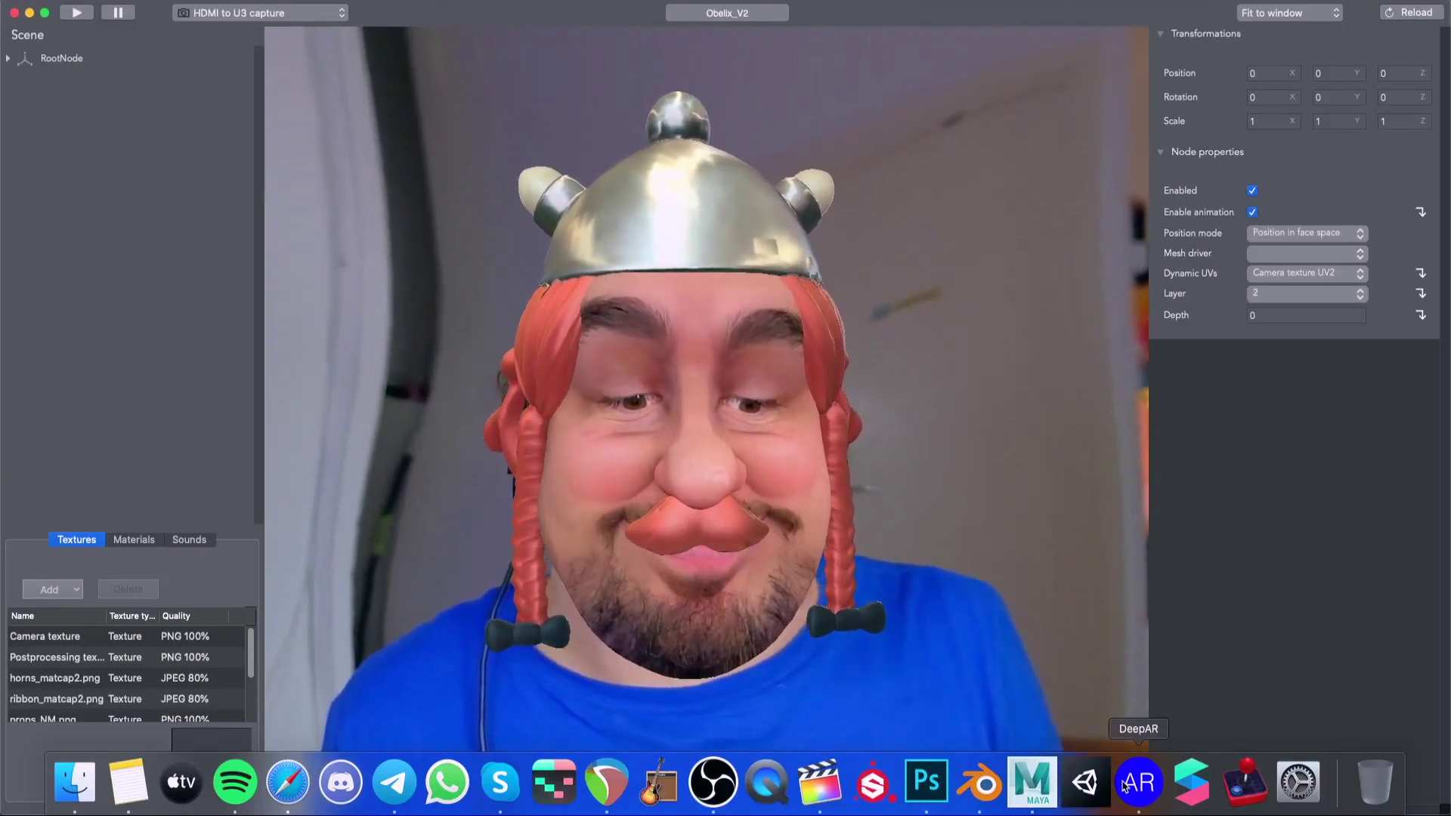
left_click(114, 4)
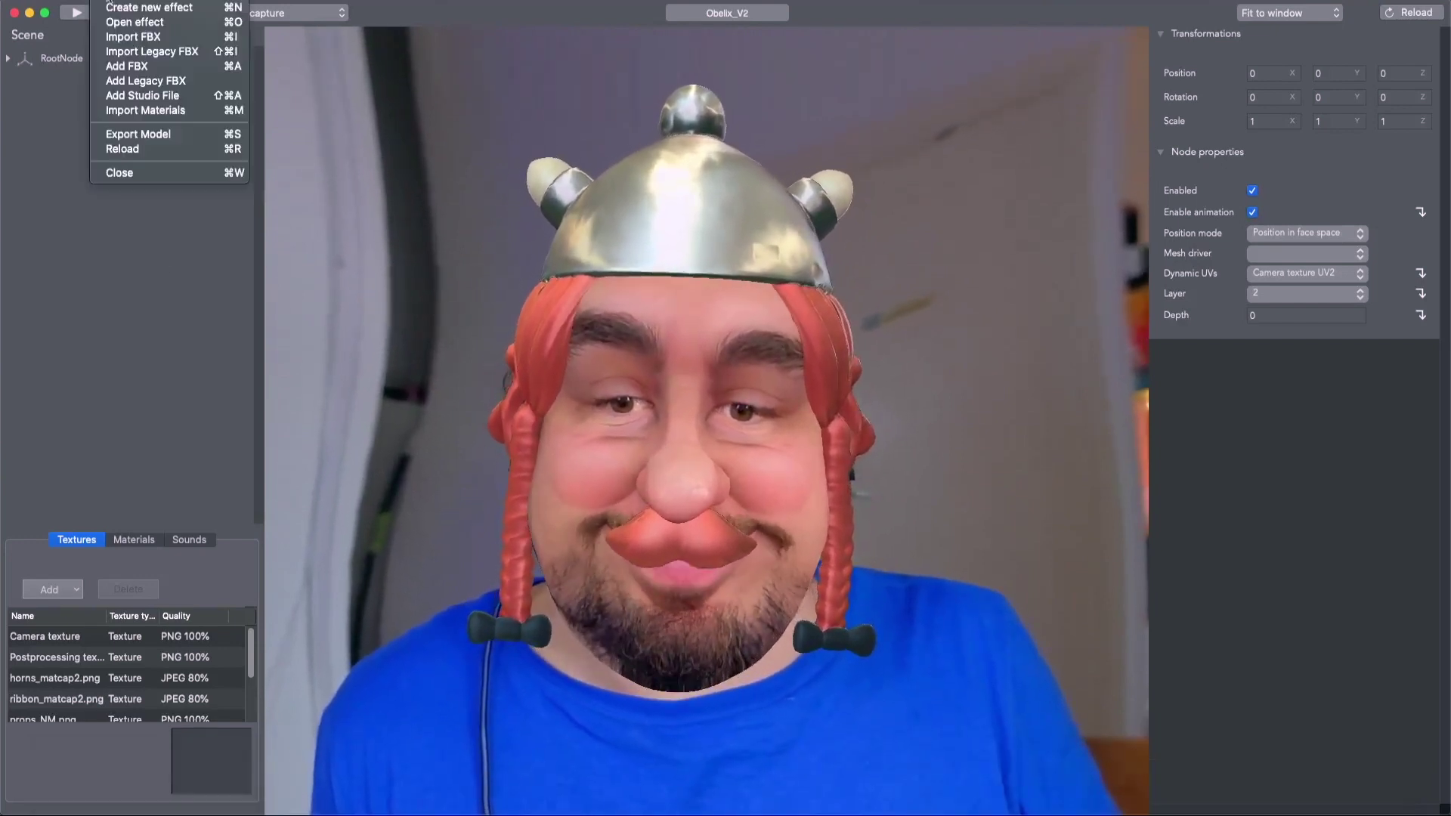
left_click(115, 7)
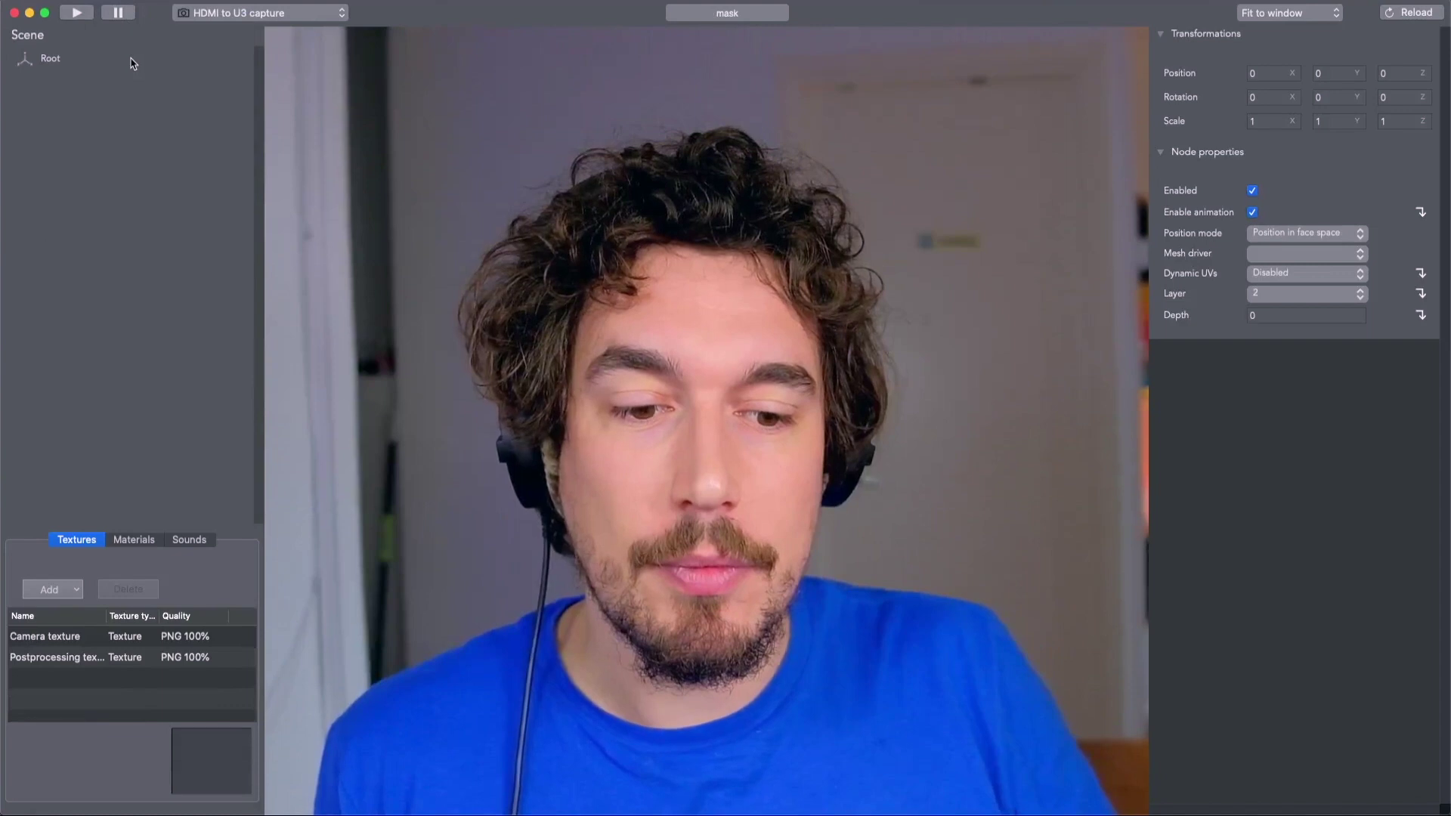
Step: Import the FBX file of the face mesh with its helmet, hair and ribbon props into the empty effect
left_click(114, 3)
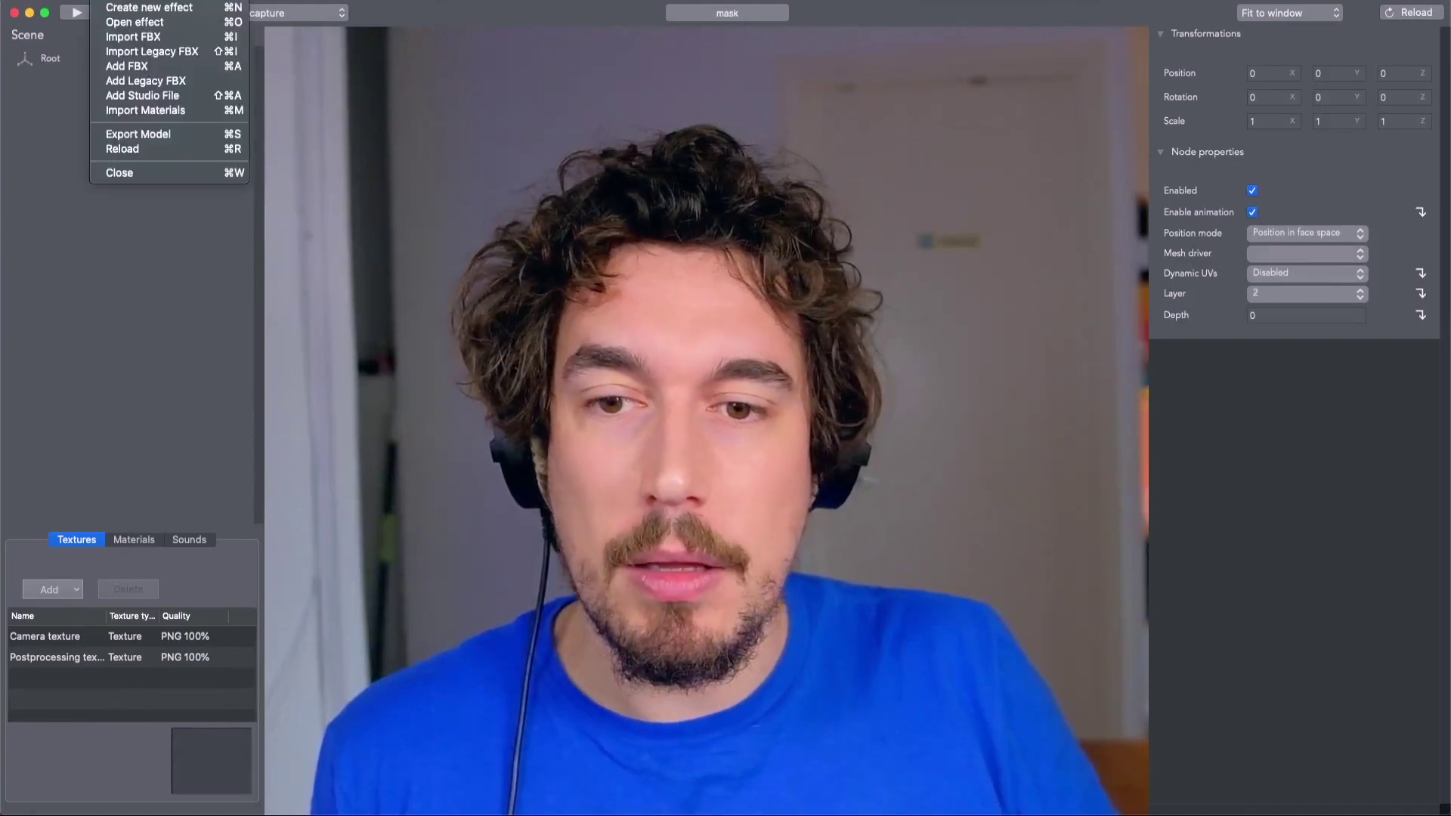
left_click(125, 37)
double_click(543, 164)
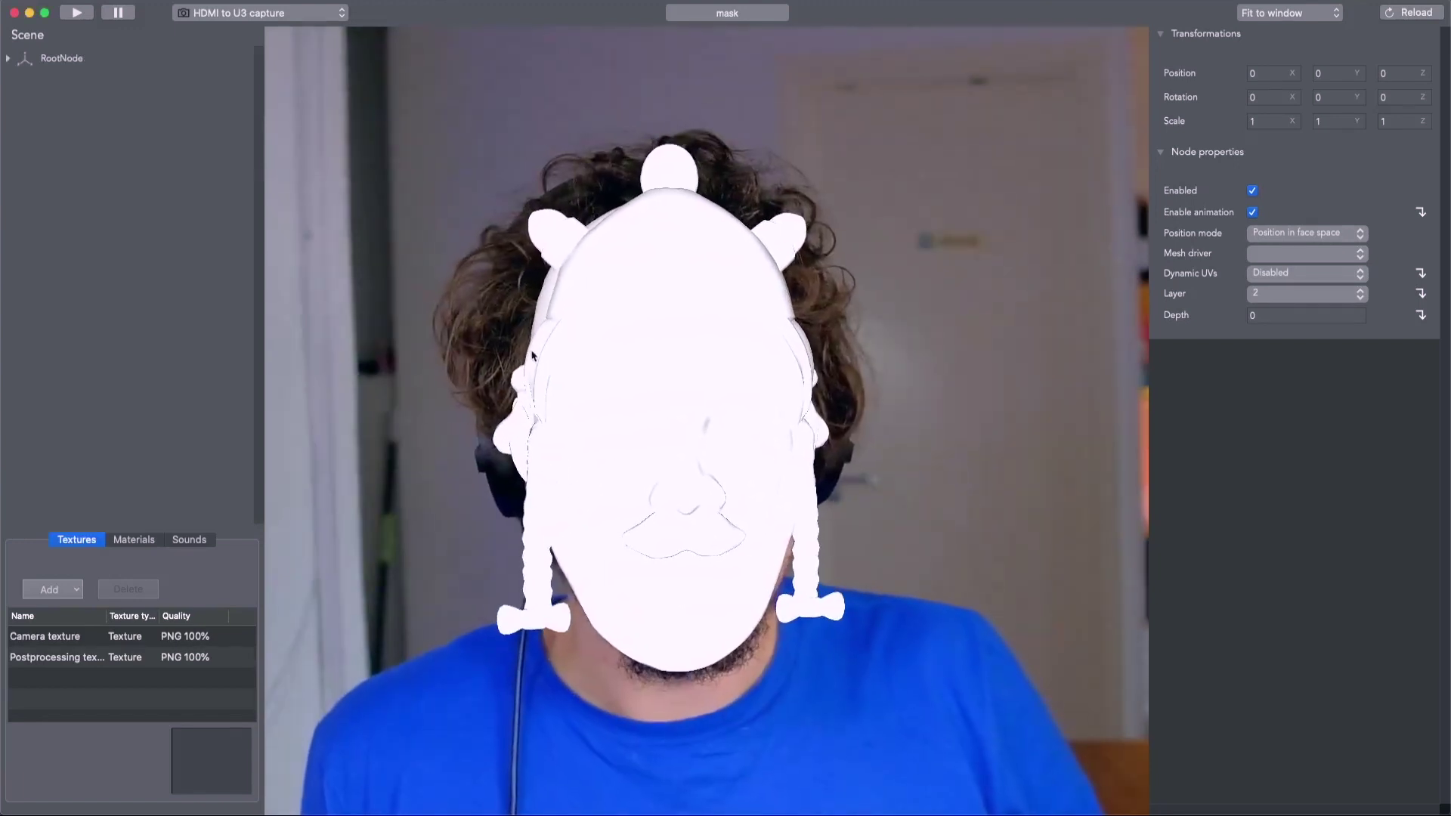
Step: Preview the effect in the iPhoneX portrait format and return the preview to Fit to window
left_click(1330, 15)
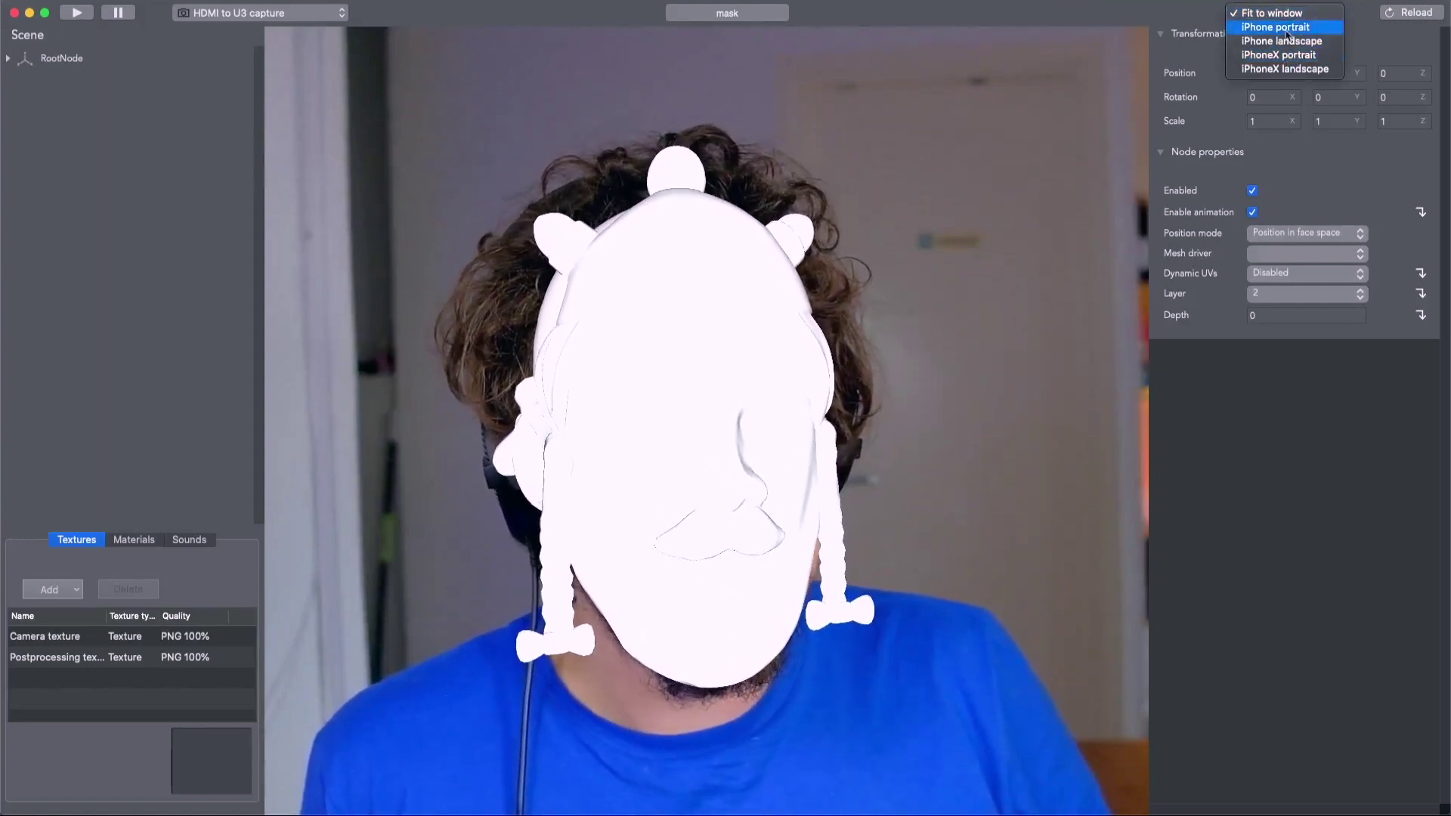
left_click(1285, 55)
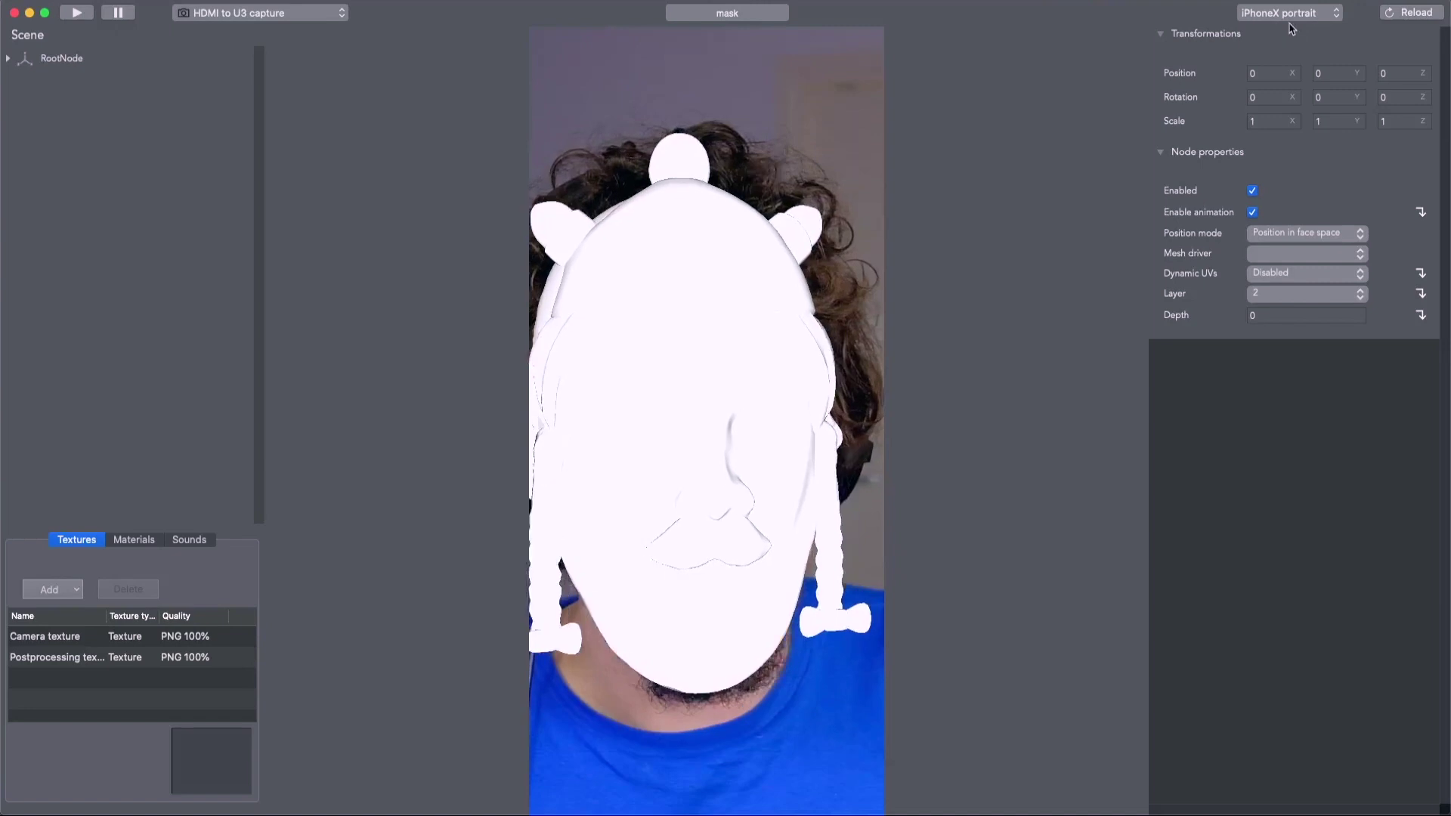
left_click(1337, 15)
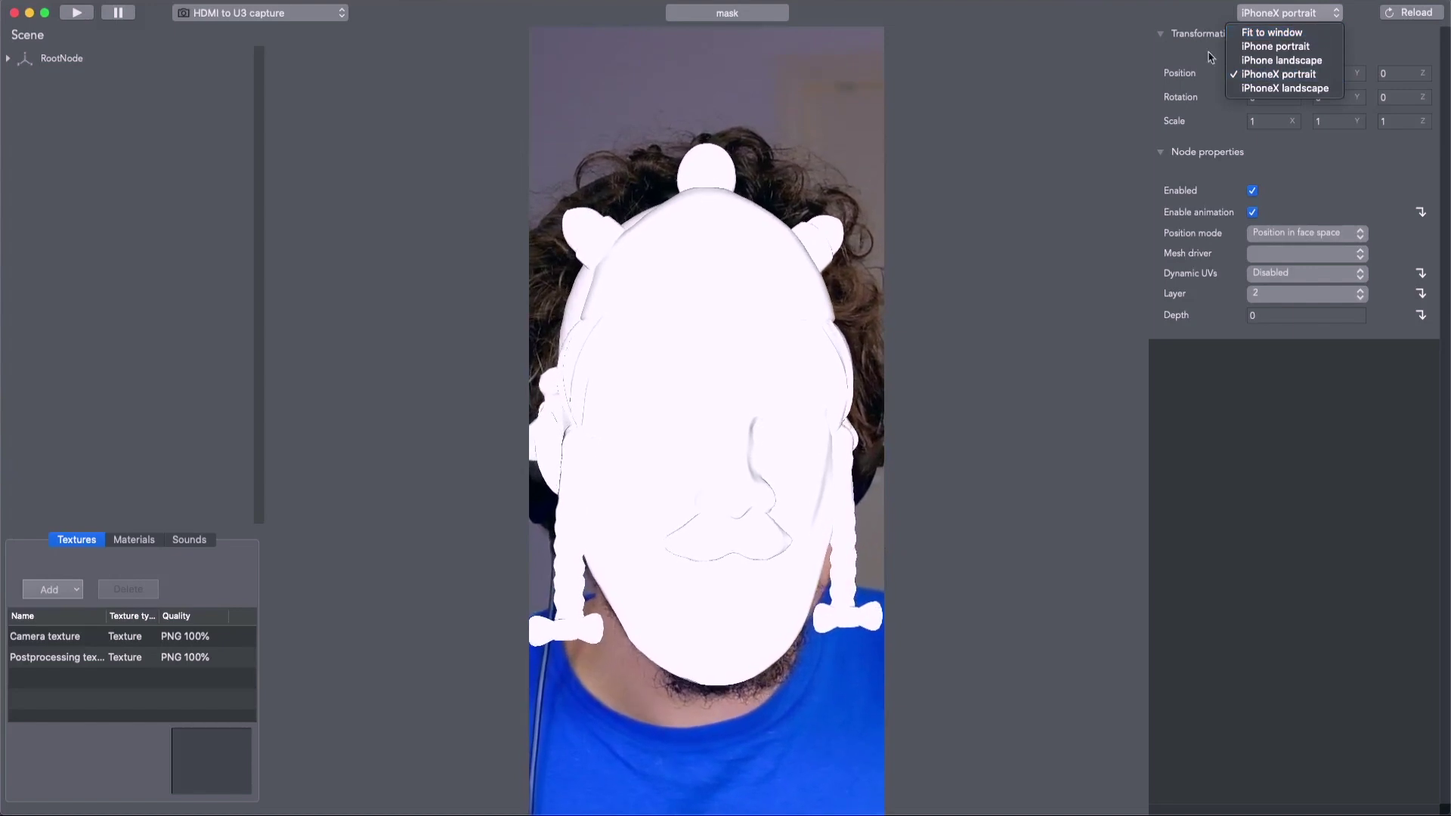
left_click(793, 106)
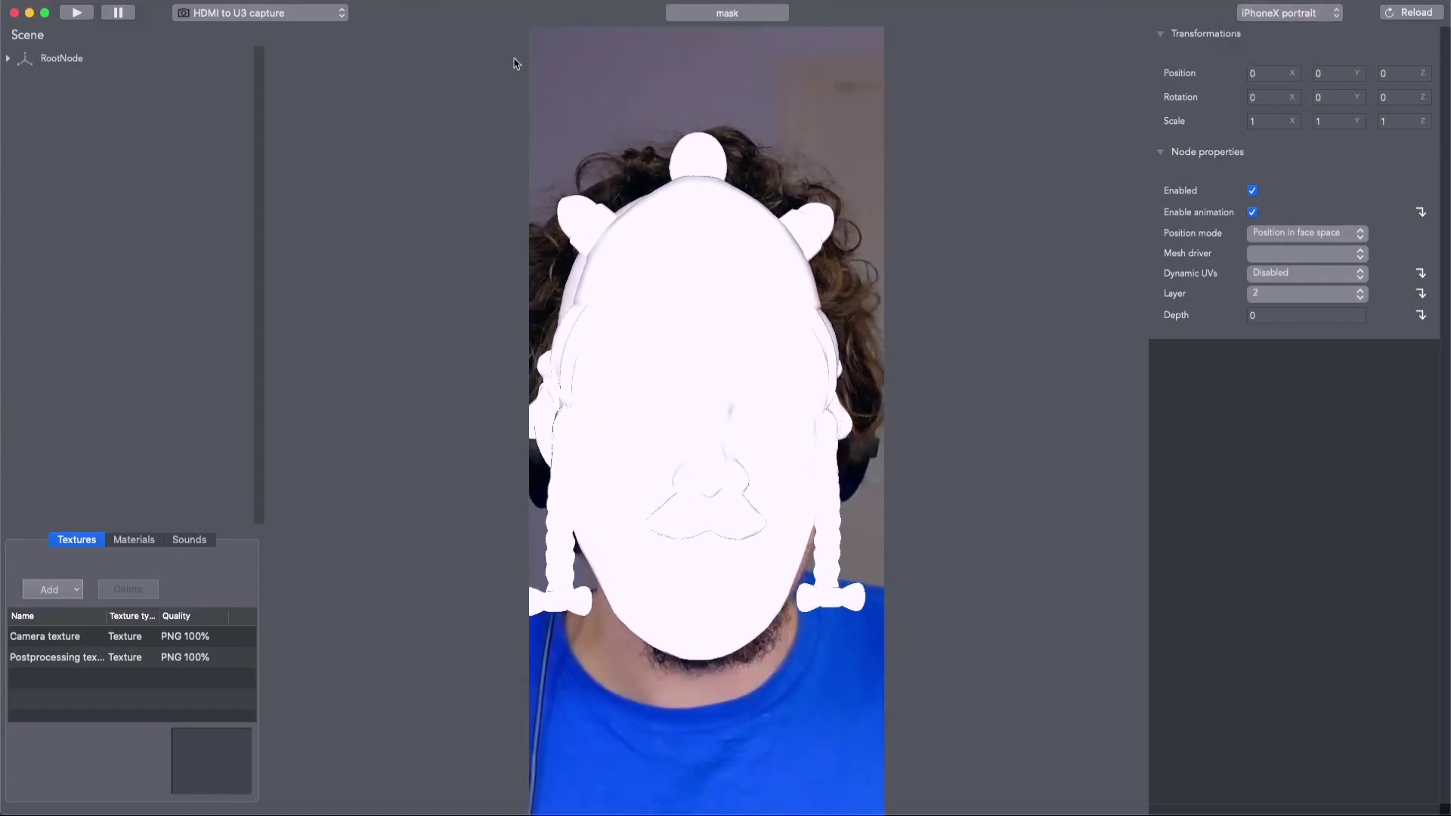
left_click(1284, 13)
left_click(1298, 30)
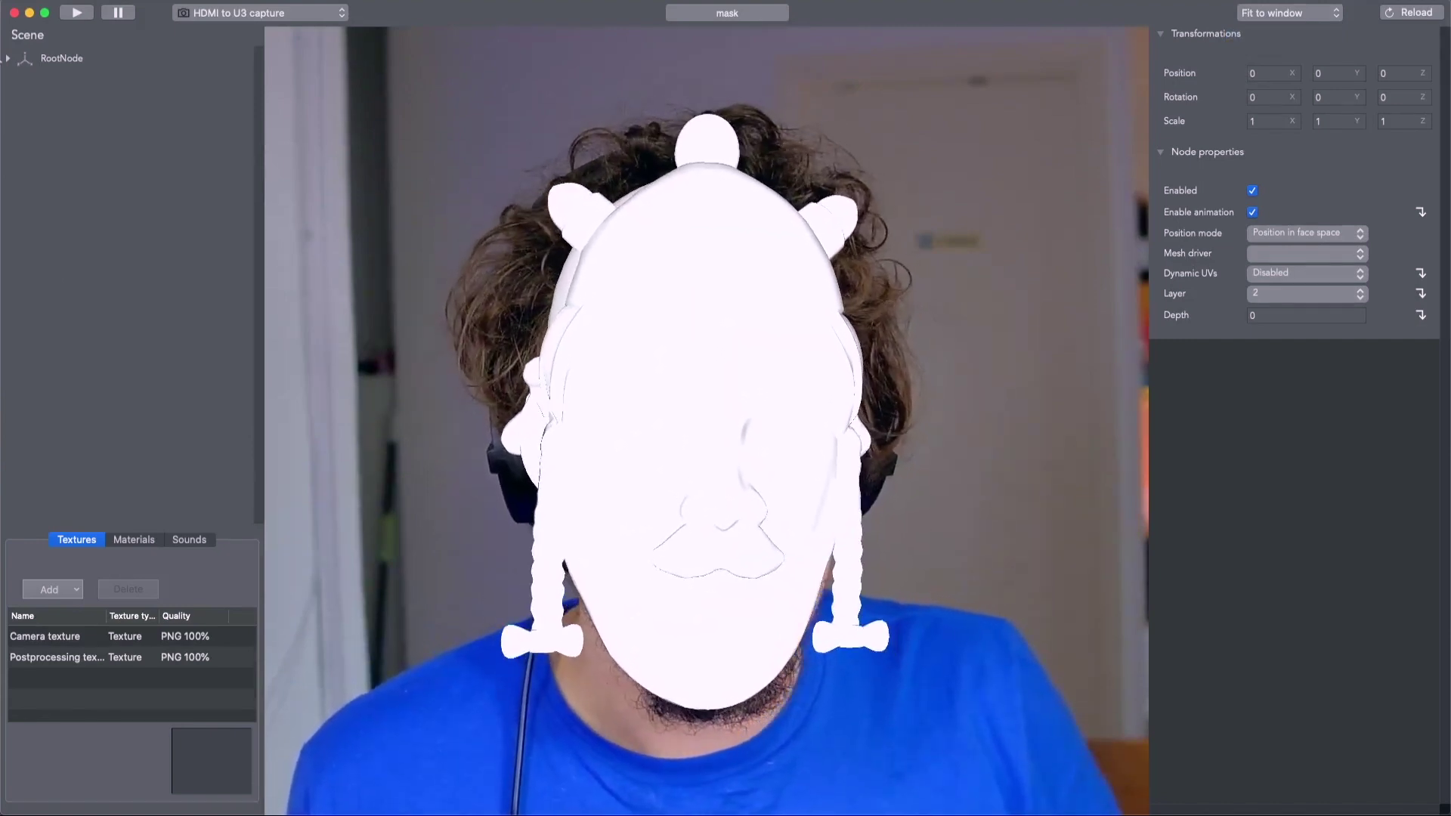
Step: Start adding a texture and preview the PNG files in the textures folder, from face_multiply.png to ribbon_matcap.png
left_click(61, 590)
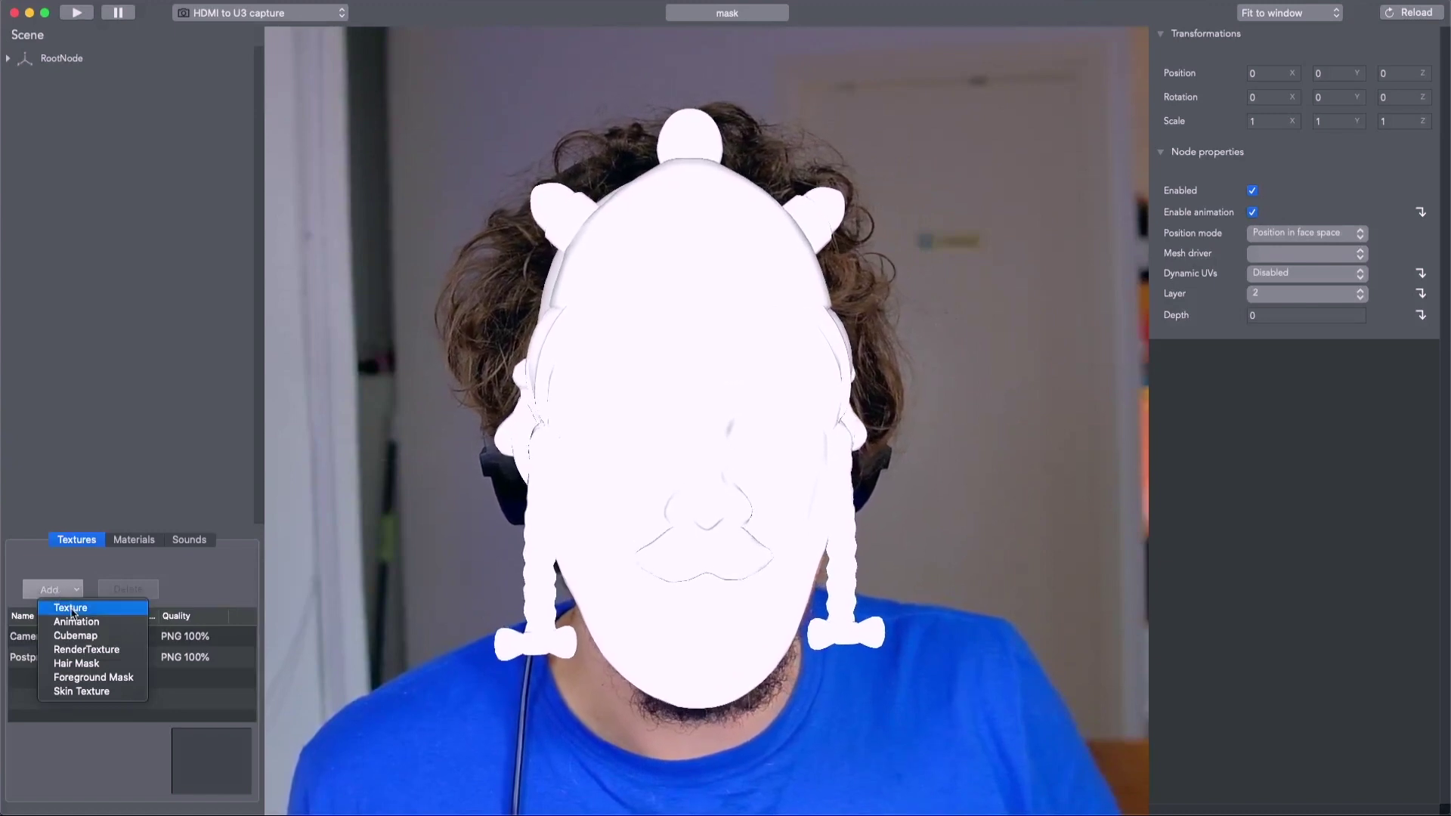
left_click(71, 608)
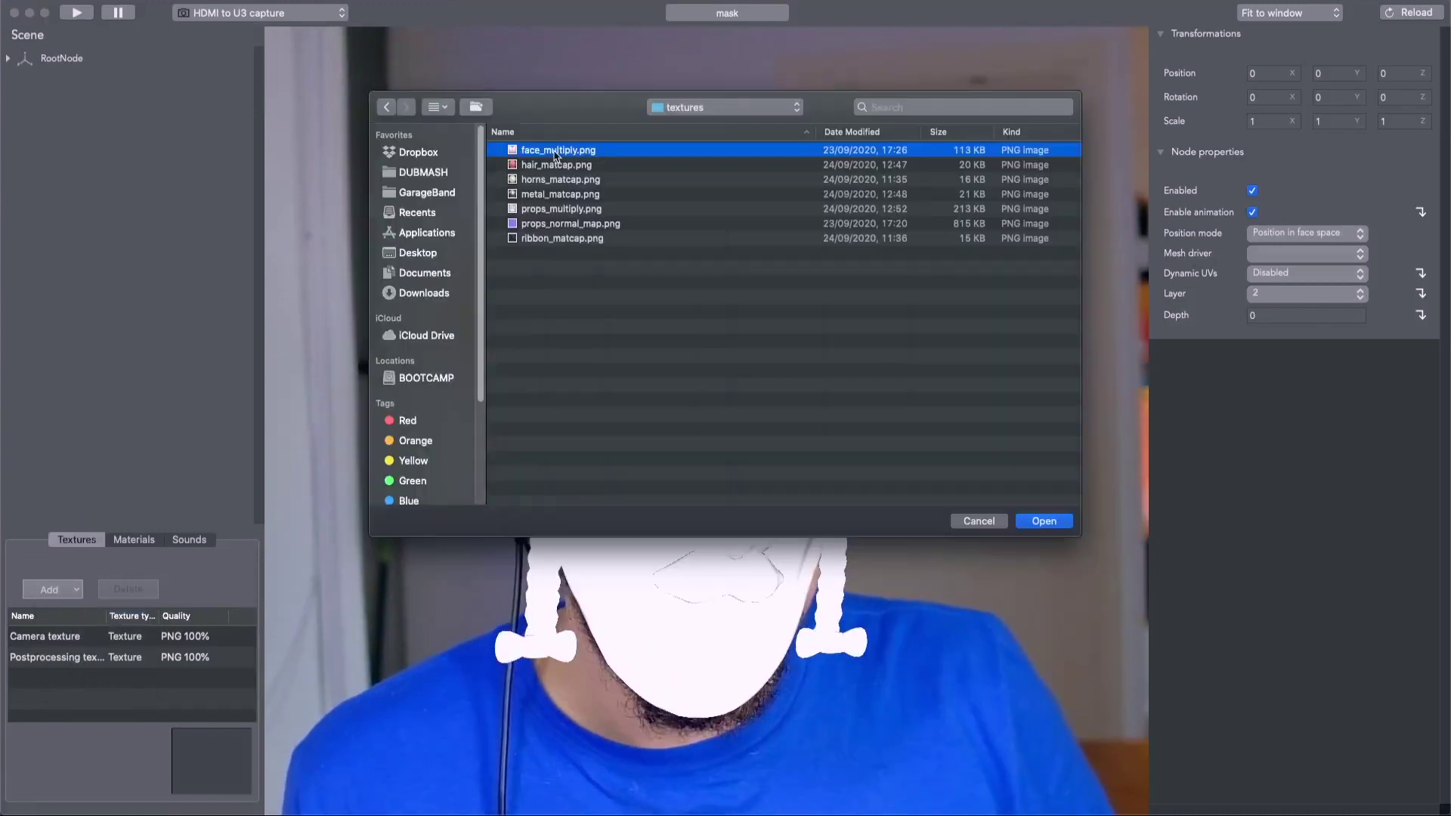
key("Down")
key("Down")
key("Down")
key("Down")
key("Down")
key("space")
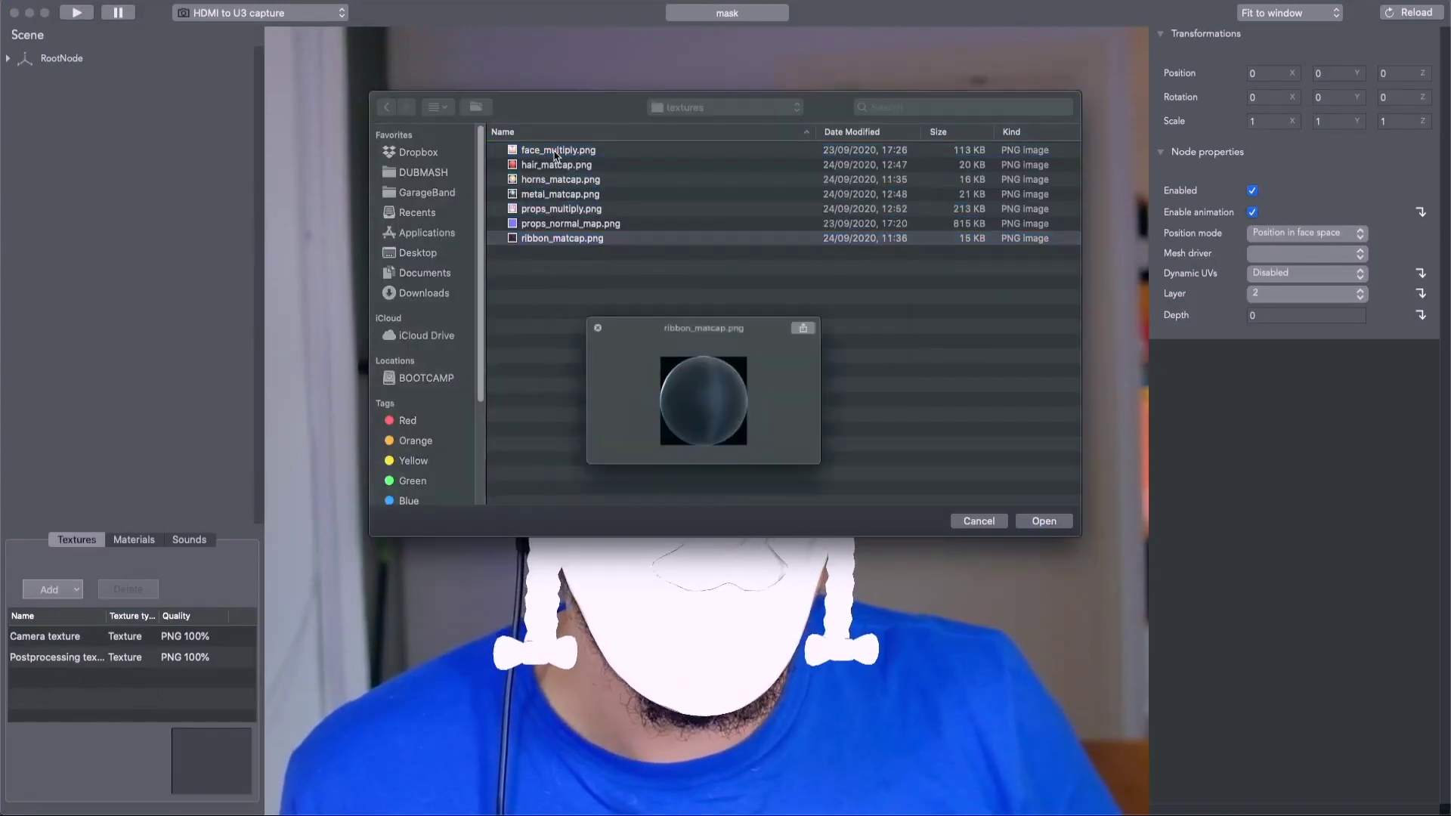
key("Up")
key("Up")
key("Up")
key("Up")
key("Up")
key("space")
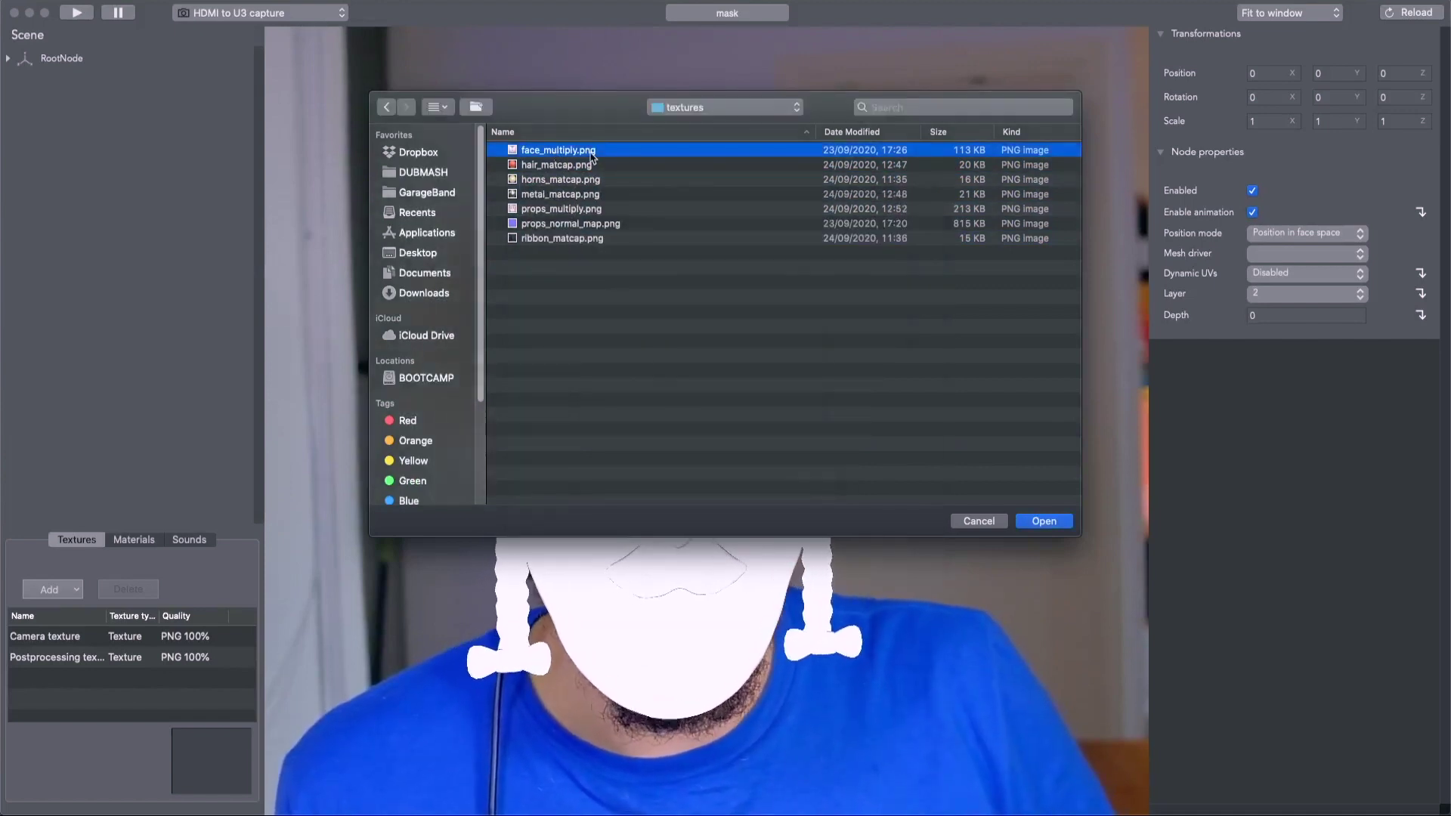
Step: Import the face, hair, horns, metal, props and ribbon textures one by one at JPEG 100% quality and check the texture list
key("Return")
left_click(770, 42)
left_click(750, 77)
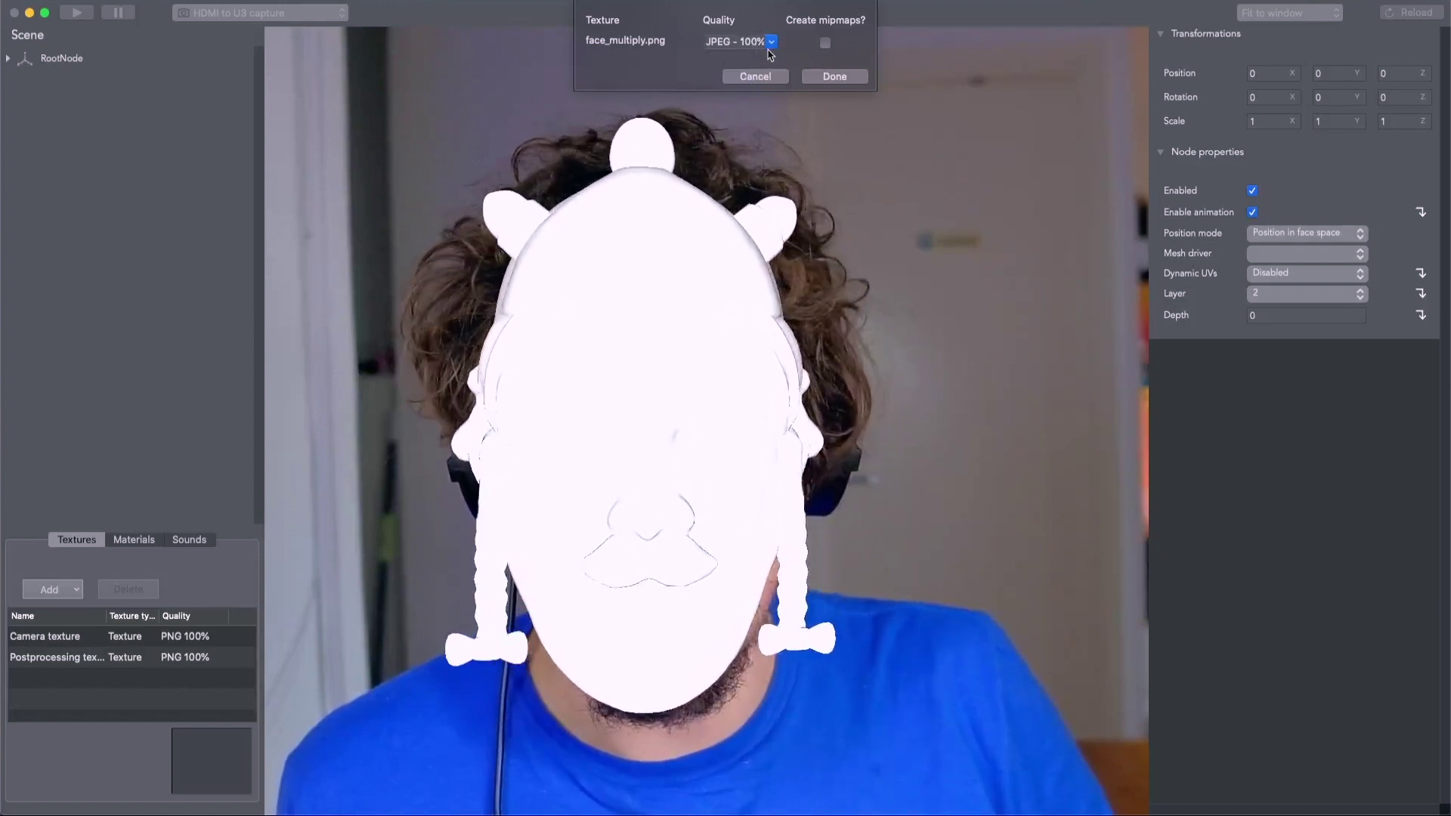
left_click(834, 76)
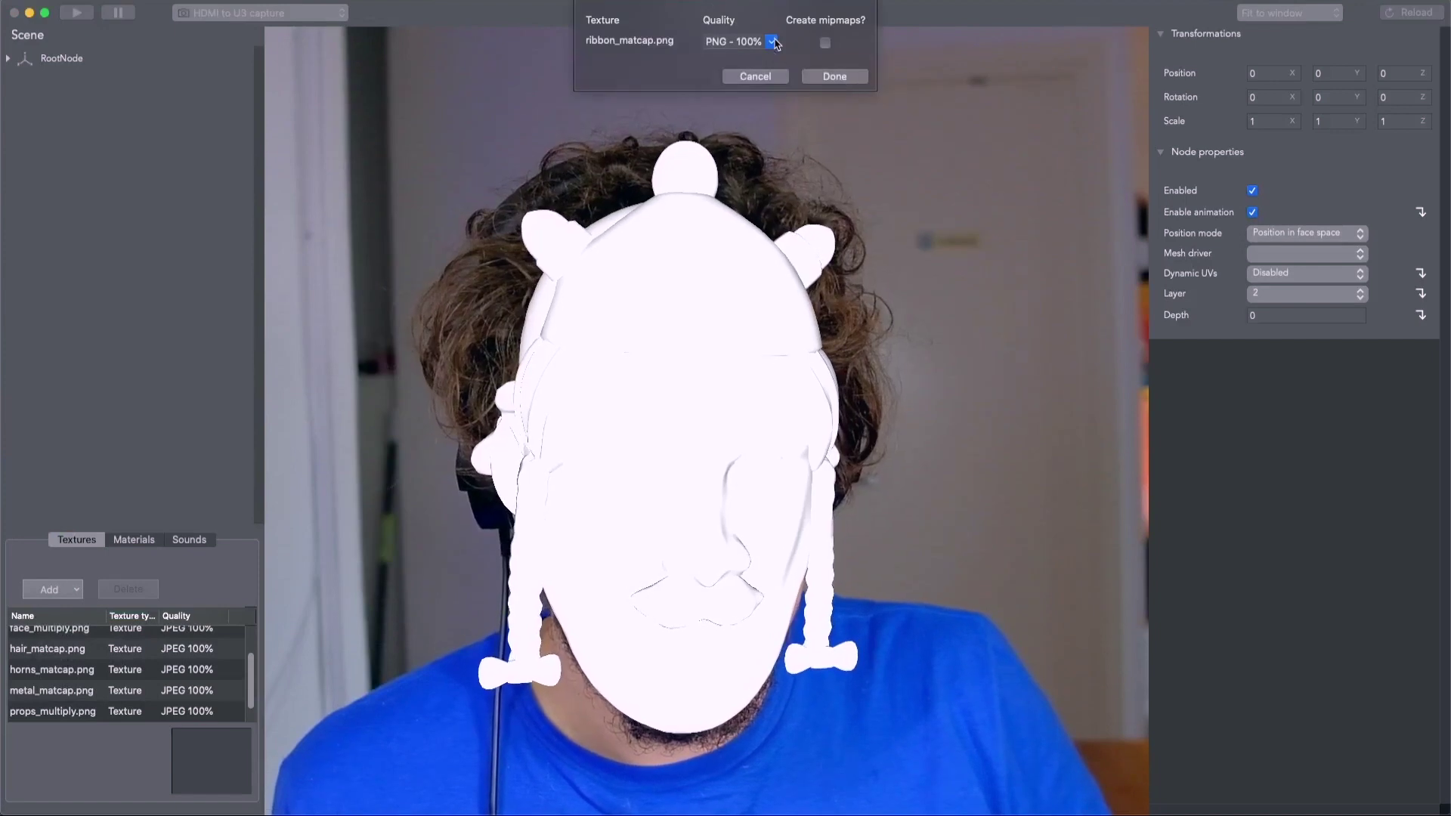
left_click(834, 74)
scroll(167, 690, "up", 5)
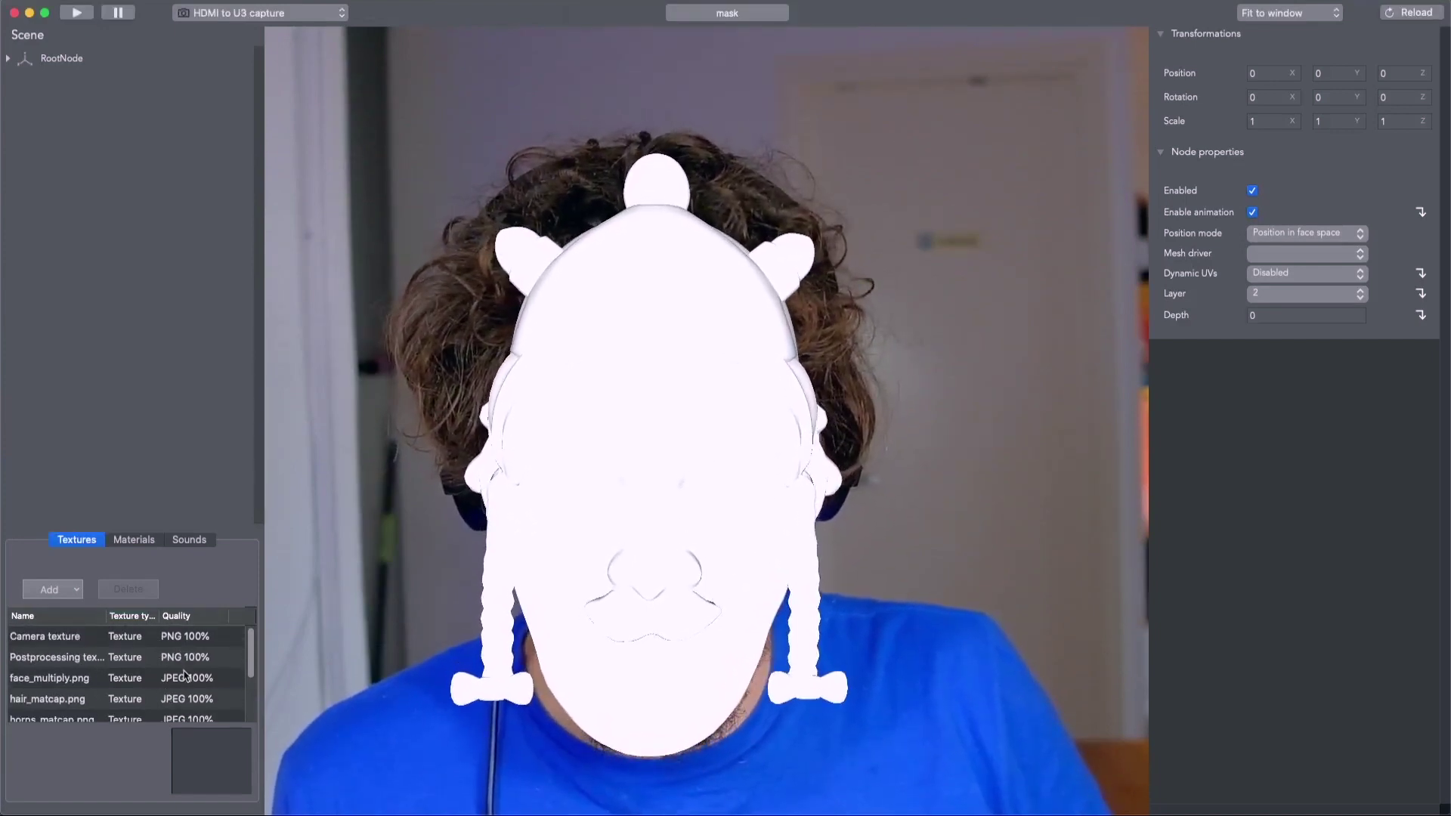
scroll(253, 671, "down", 1)
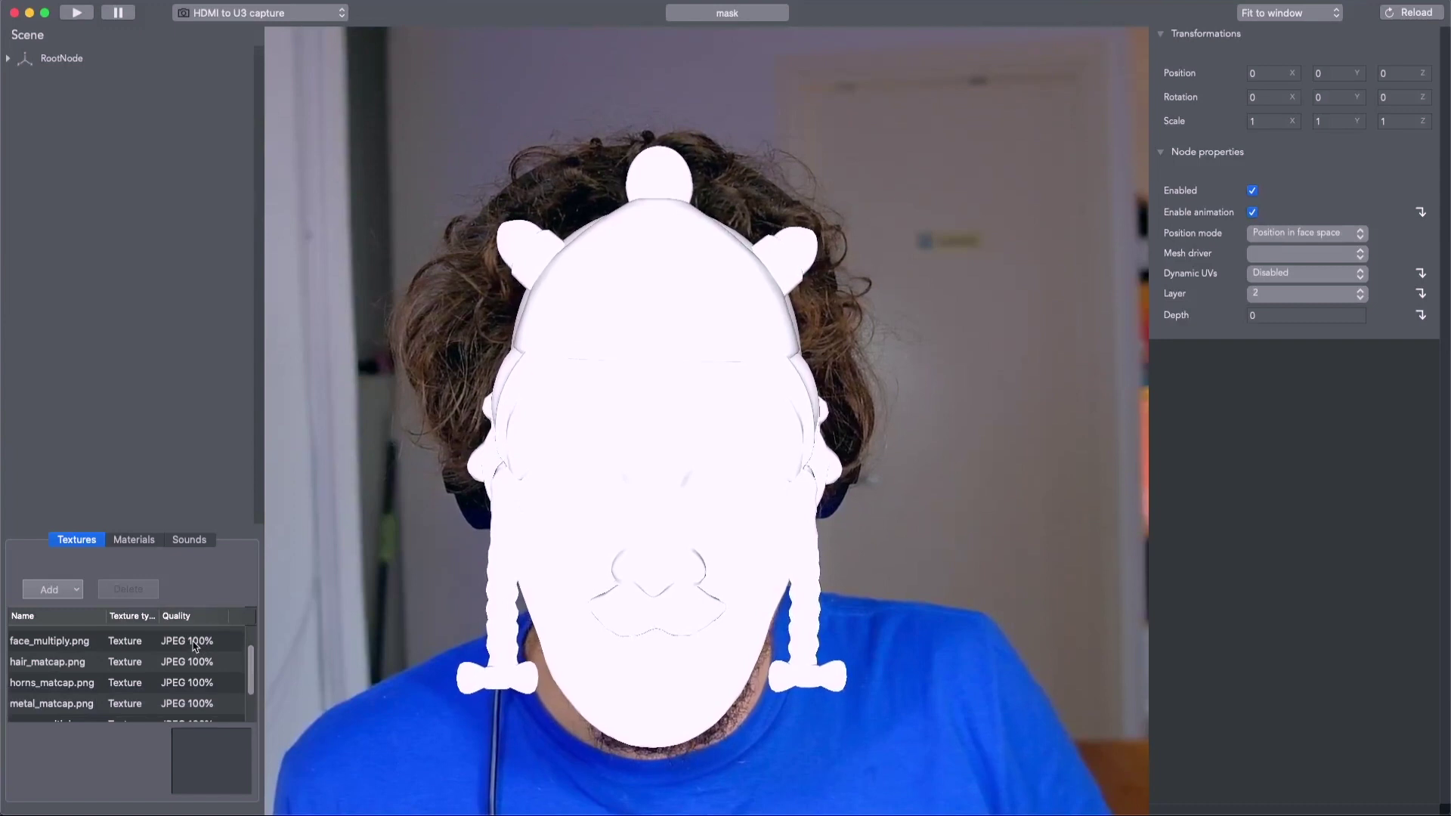
scroll(251, 663, "up", 2)
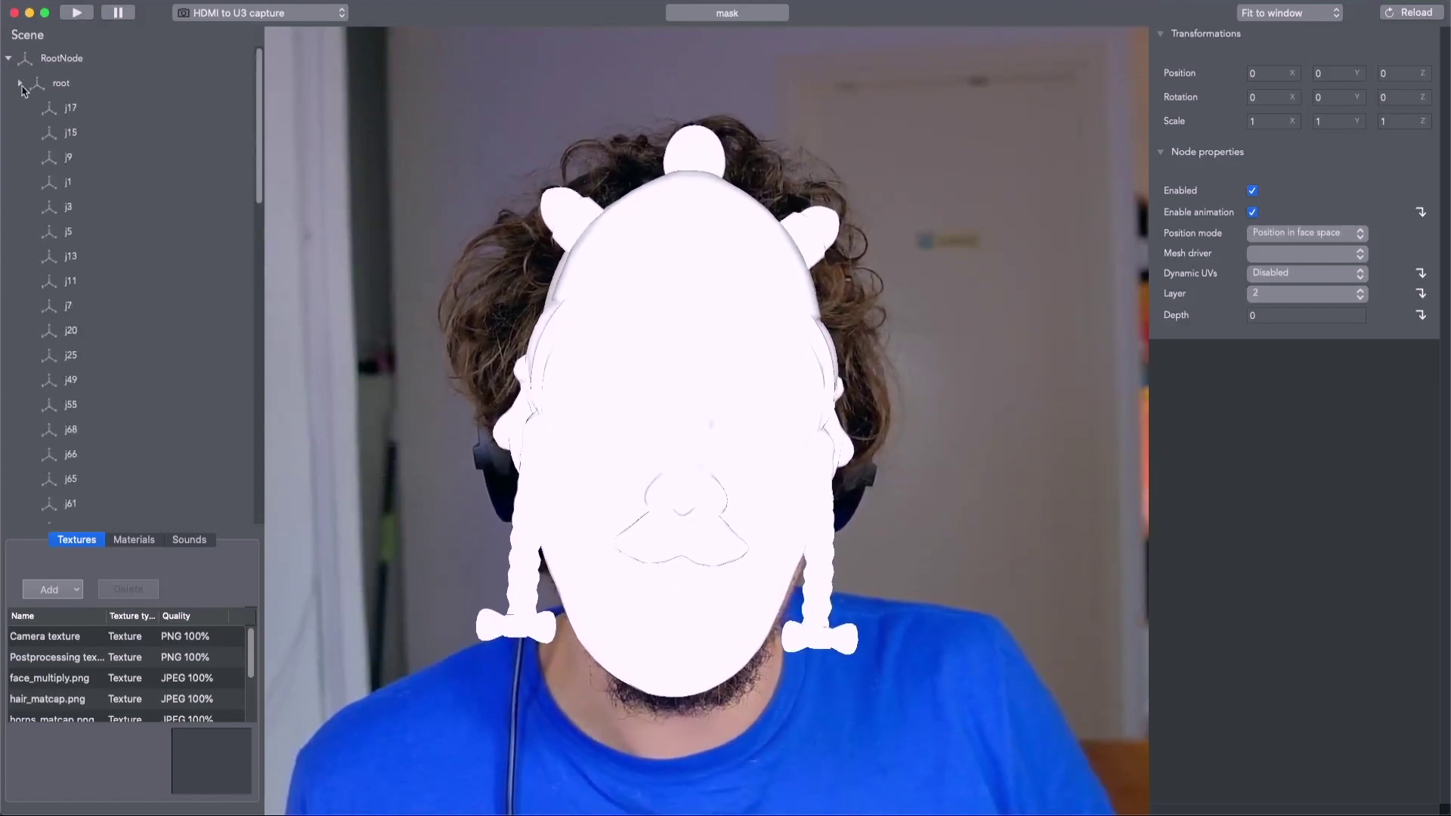
Step: Expand the root node in the scene hierarchy and look through its joints down to joint1 and joint3
left_click(20, 84)
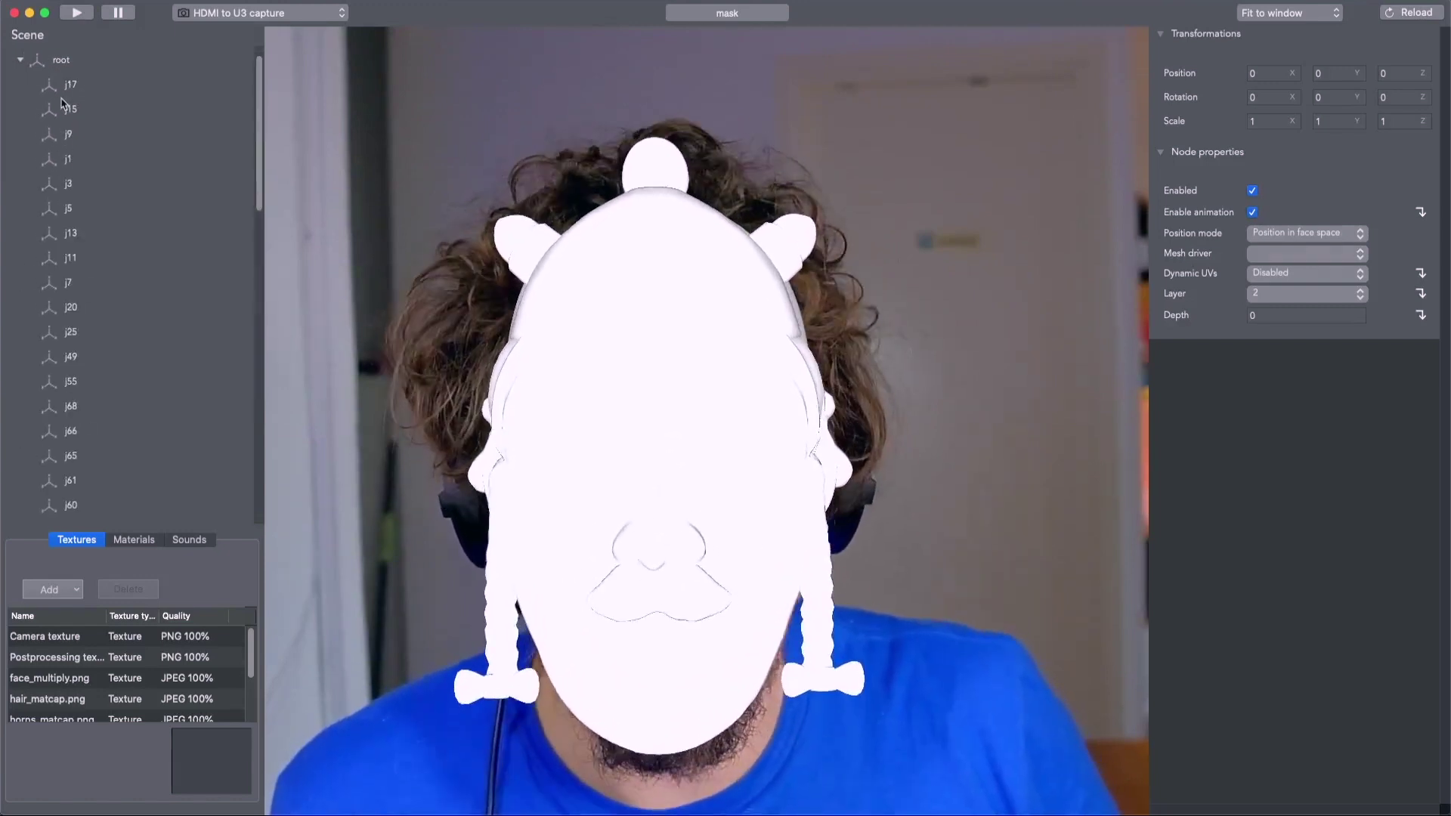
scroll(64, 106, "down", 10)
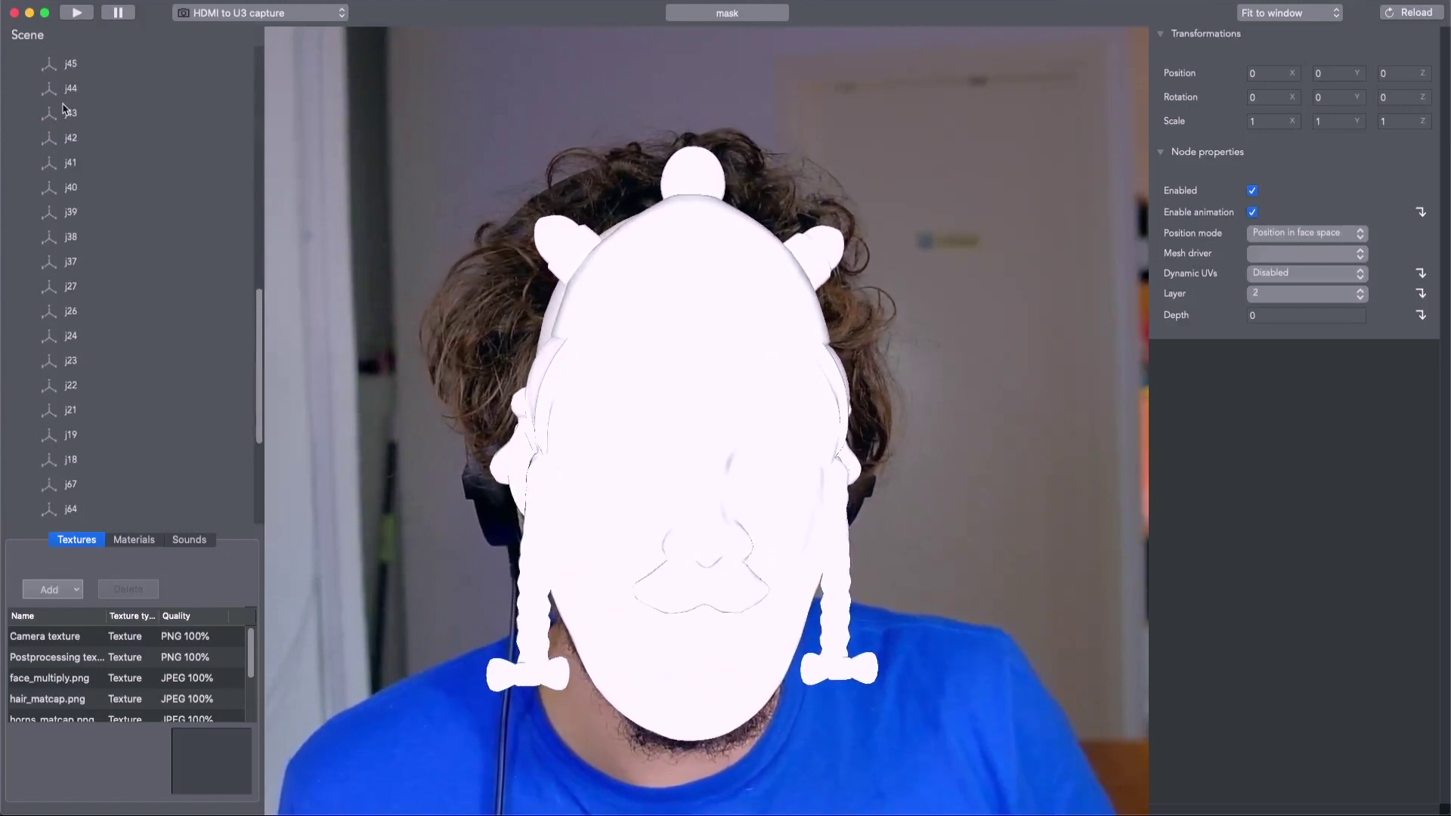
scroll(64, 110, "down", 5)
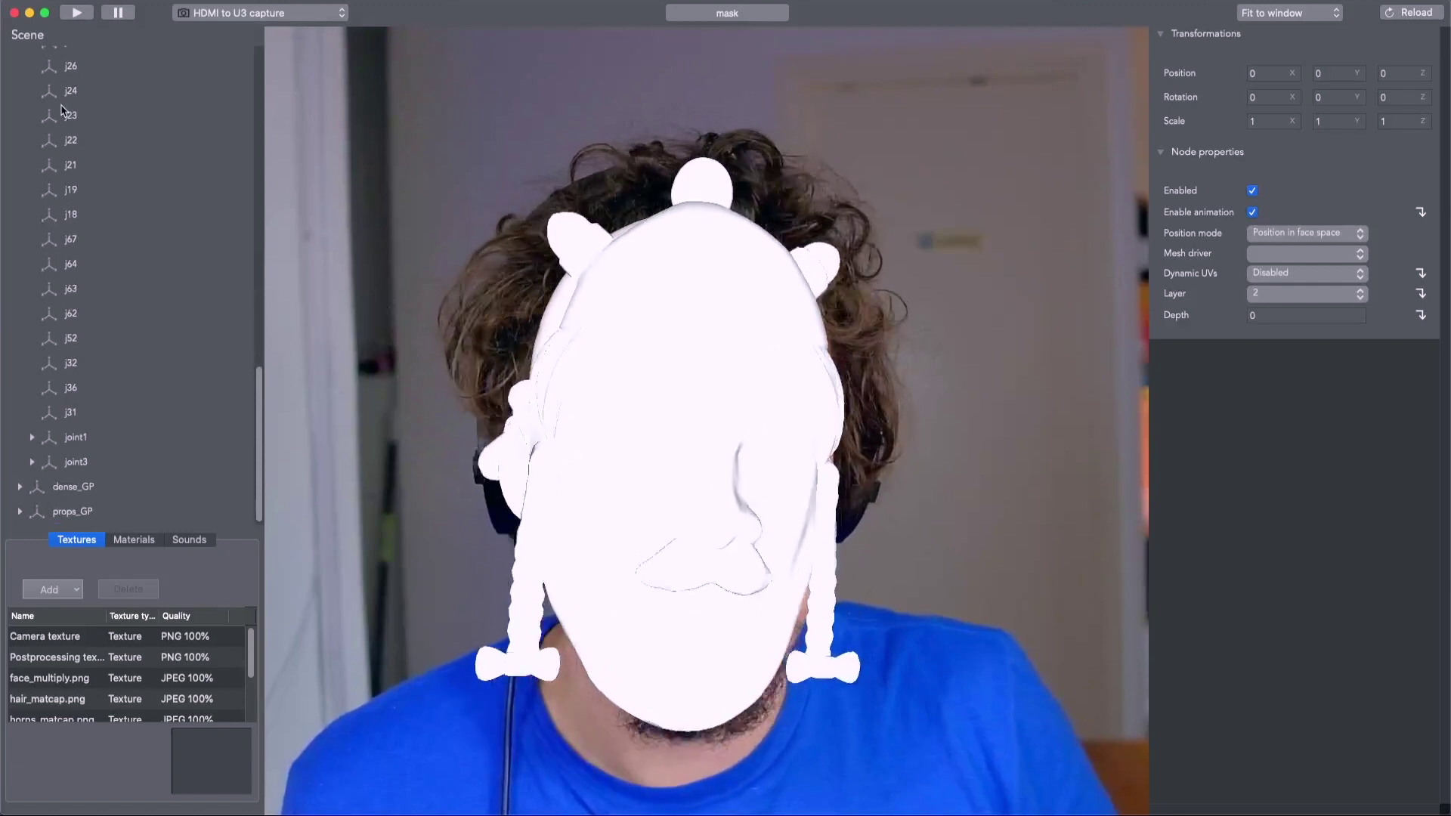
Step: Switch to Maya and rotate the braid joint joint3 outward by about 48° around Z
mouse_move(584, 807)
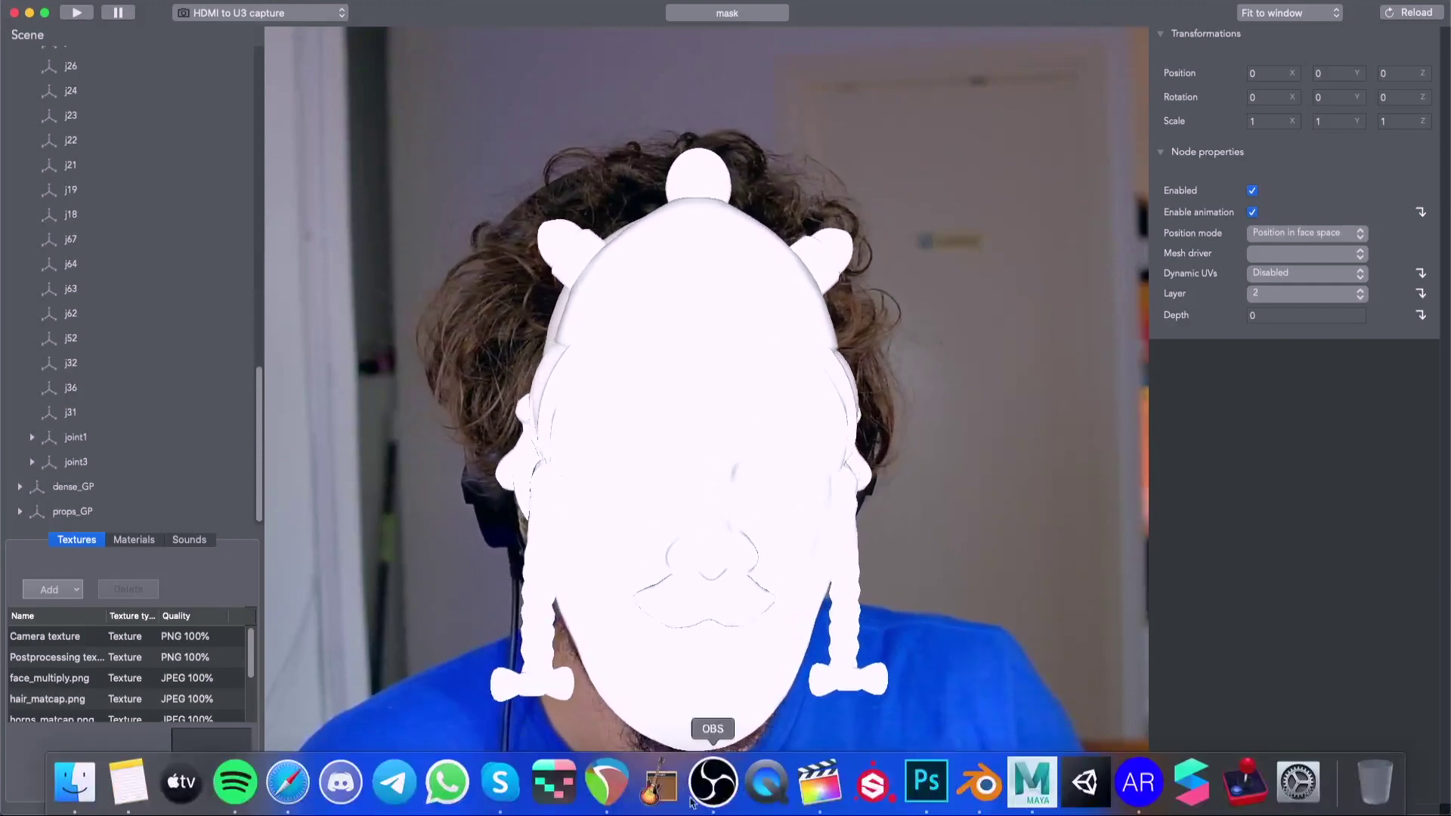
left_click(1031, 782)
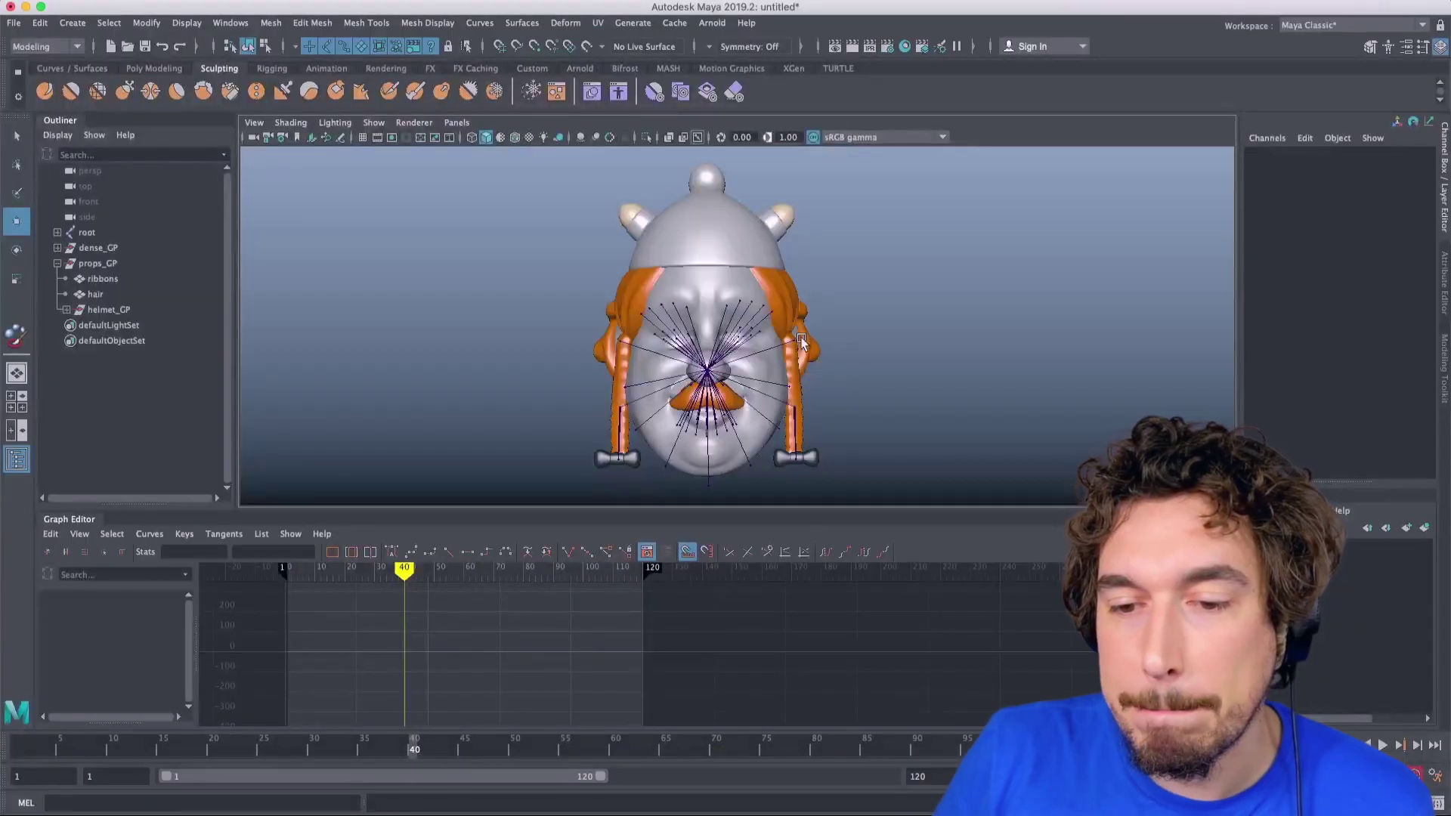
scroll(900, 295, "up", 3)
left_click_drag(900, 294, 684, 306, "alt")
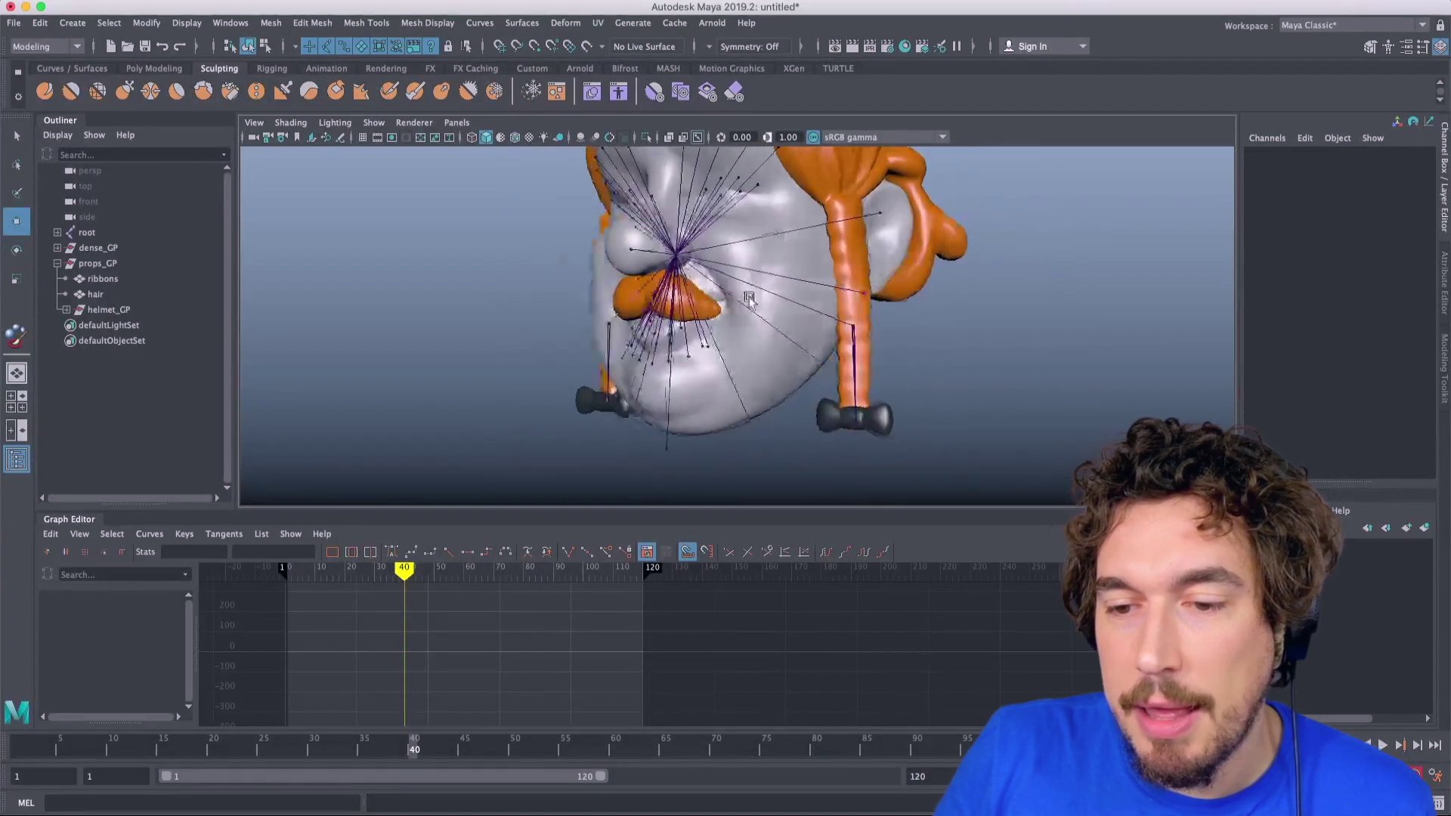
left_click(751, 332)
key("e")
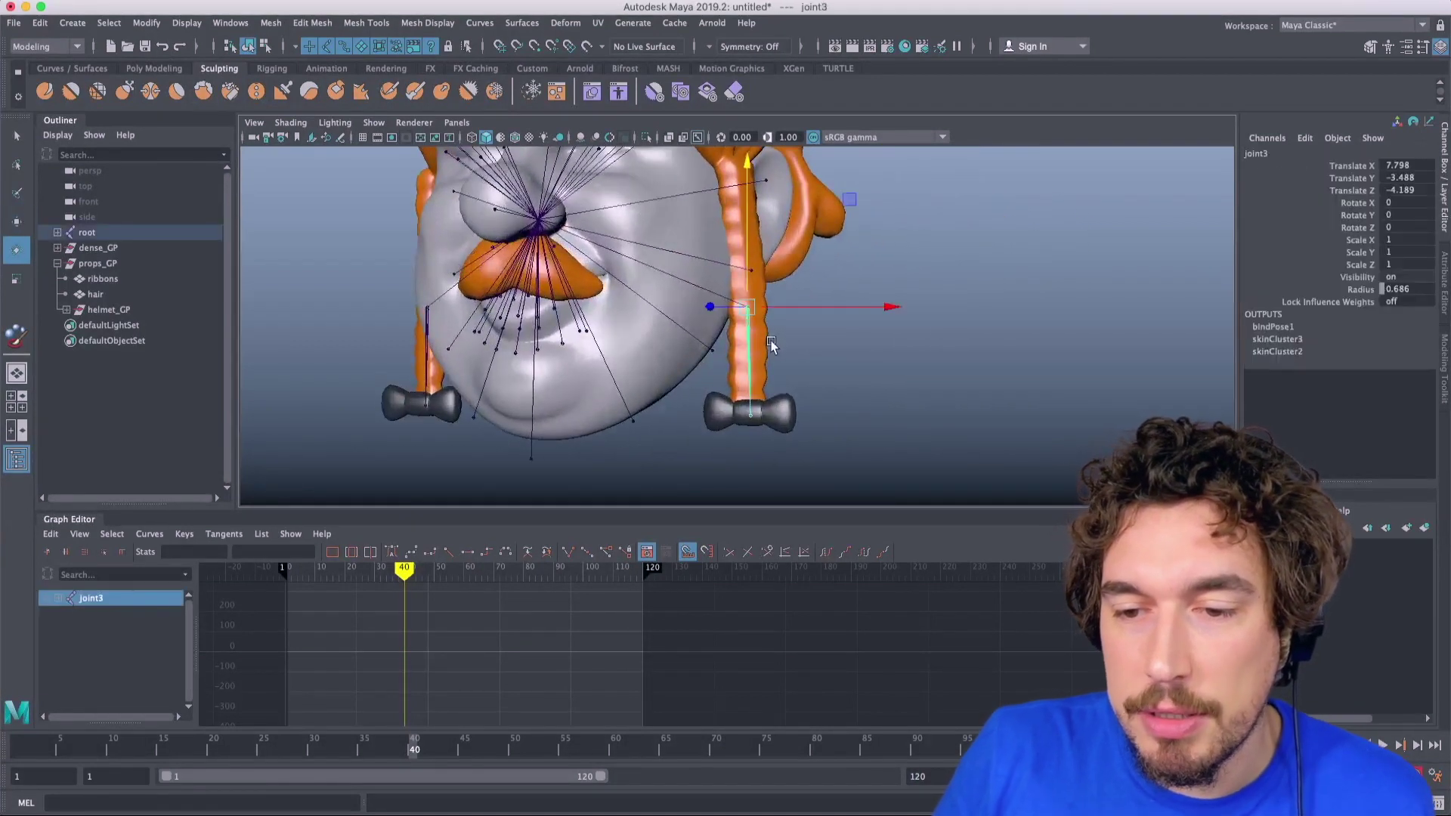
left_click_drag(835, 405, 851, 383, "alt")
left_click_drag(758, 463, 850, 381)
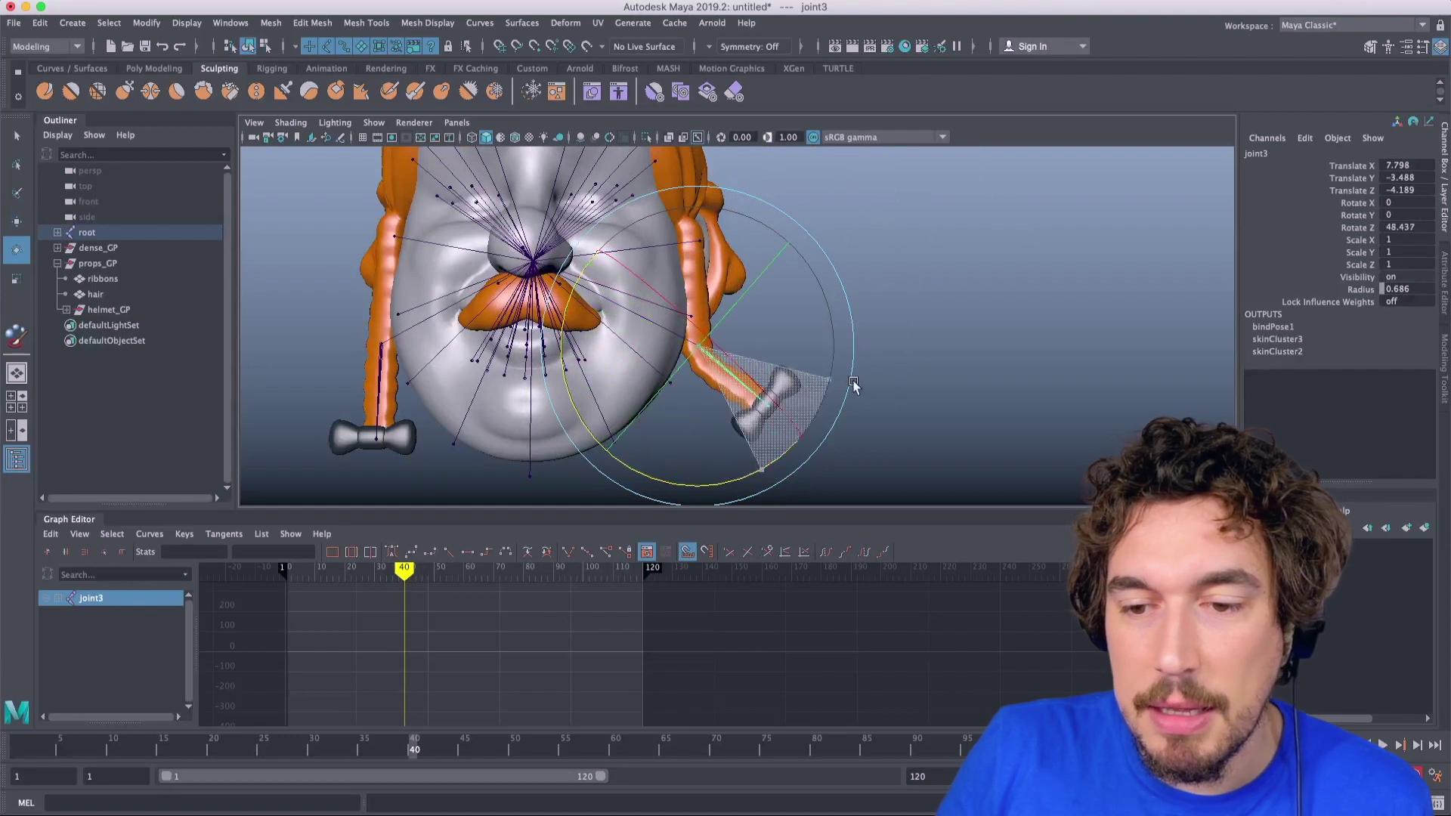
Step: Undo the rotation of the braid joint joint3
key("ctrl+z")
key("ctrl+z")
middle_click_drag(495, 436, 543, 409, "alt")
key("ctrl+z")
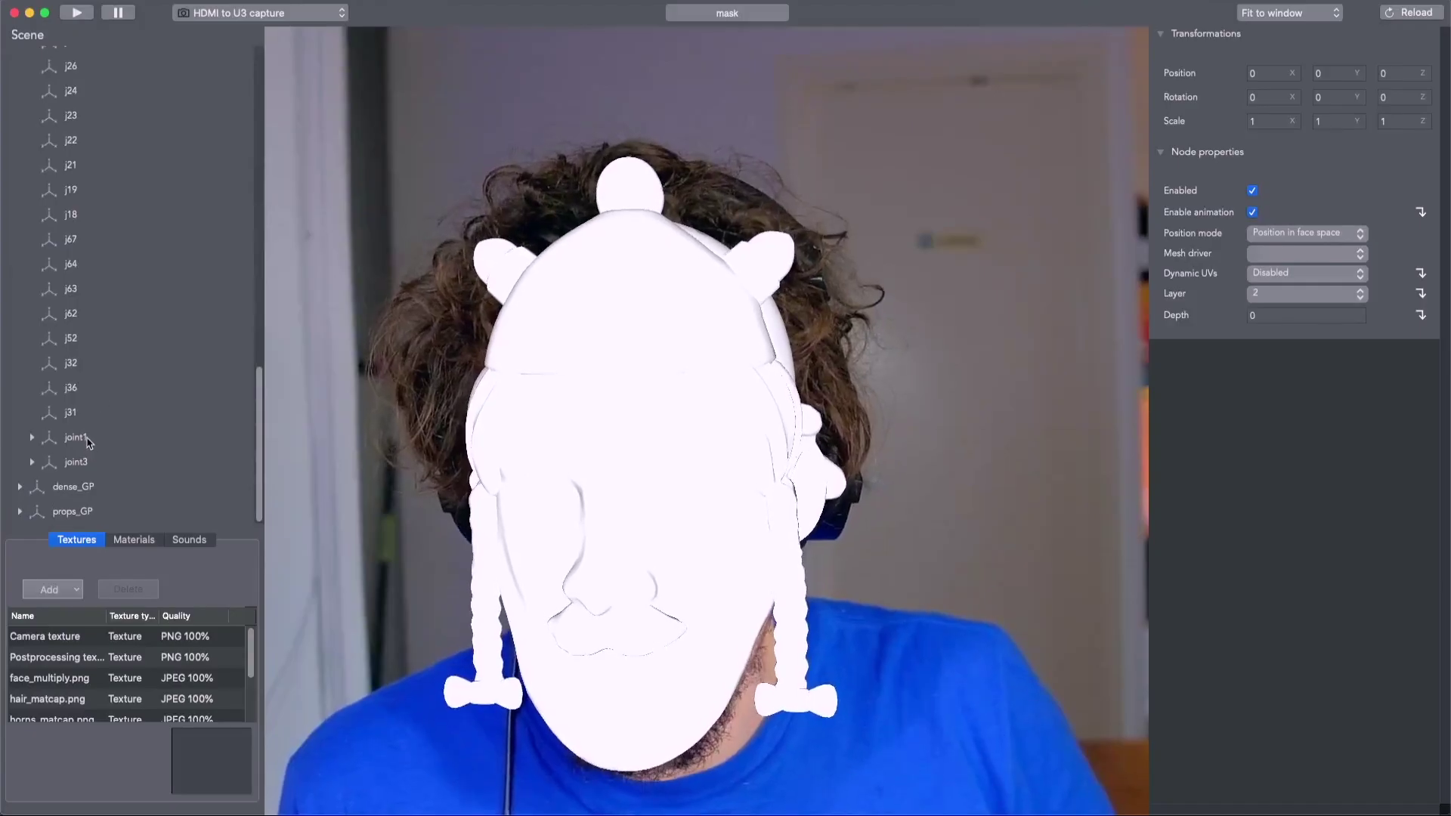
Step: In DeepAR, add the Simple Pendulum Physics component to the braid joints joint1 and joint3
left_click(85, 438)
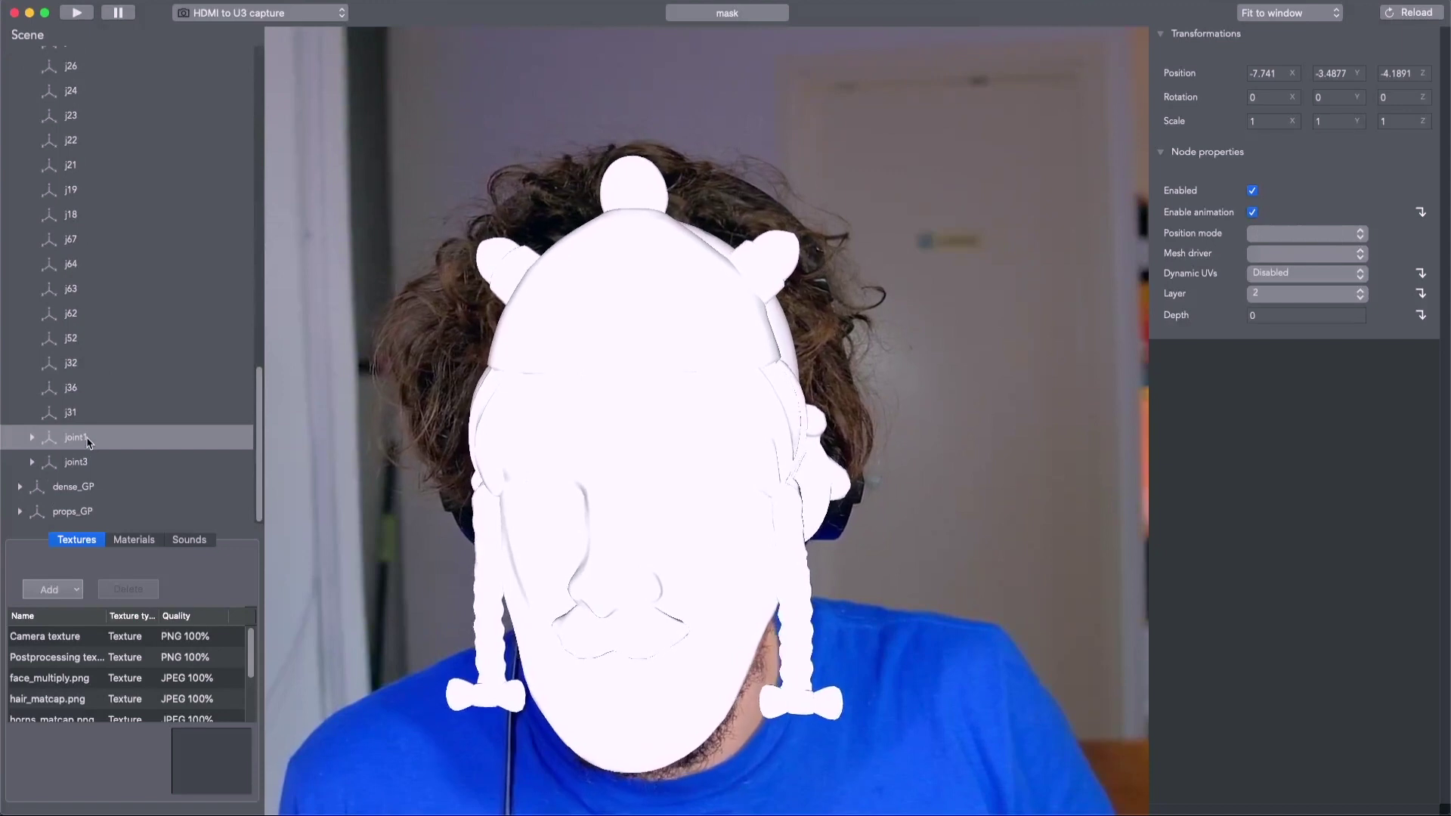
right_click(310, 4)
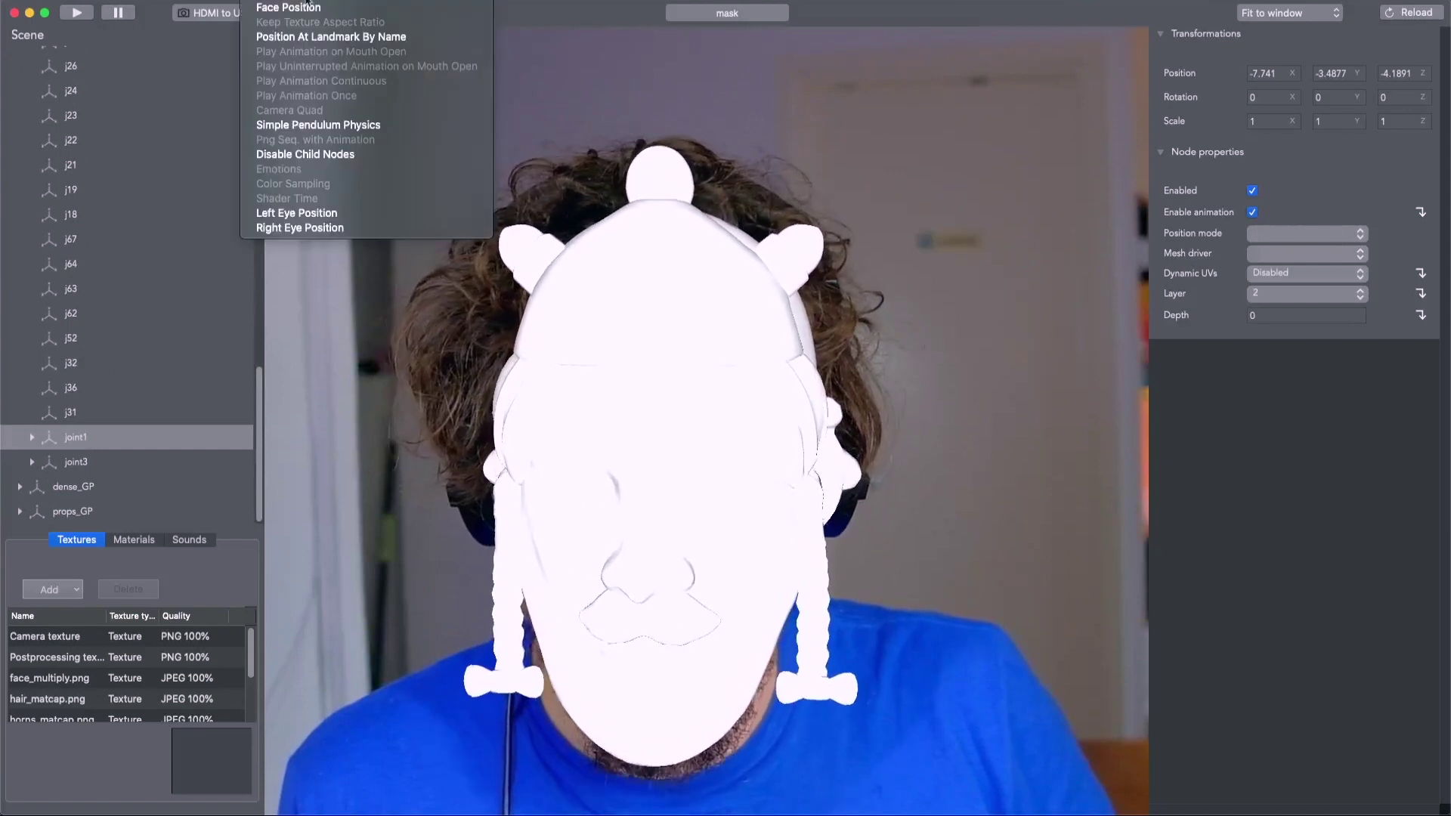
left_click(300, 125)
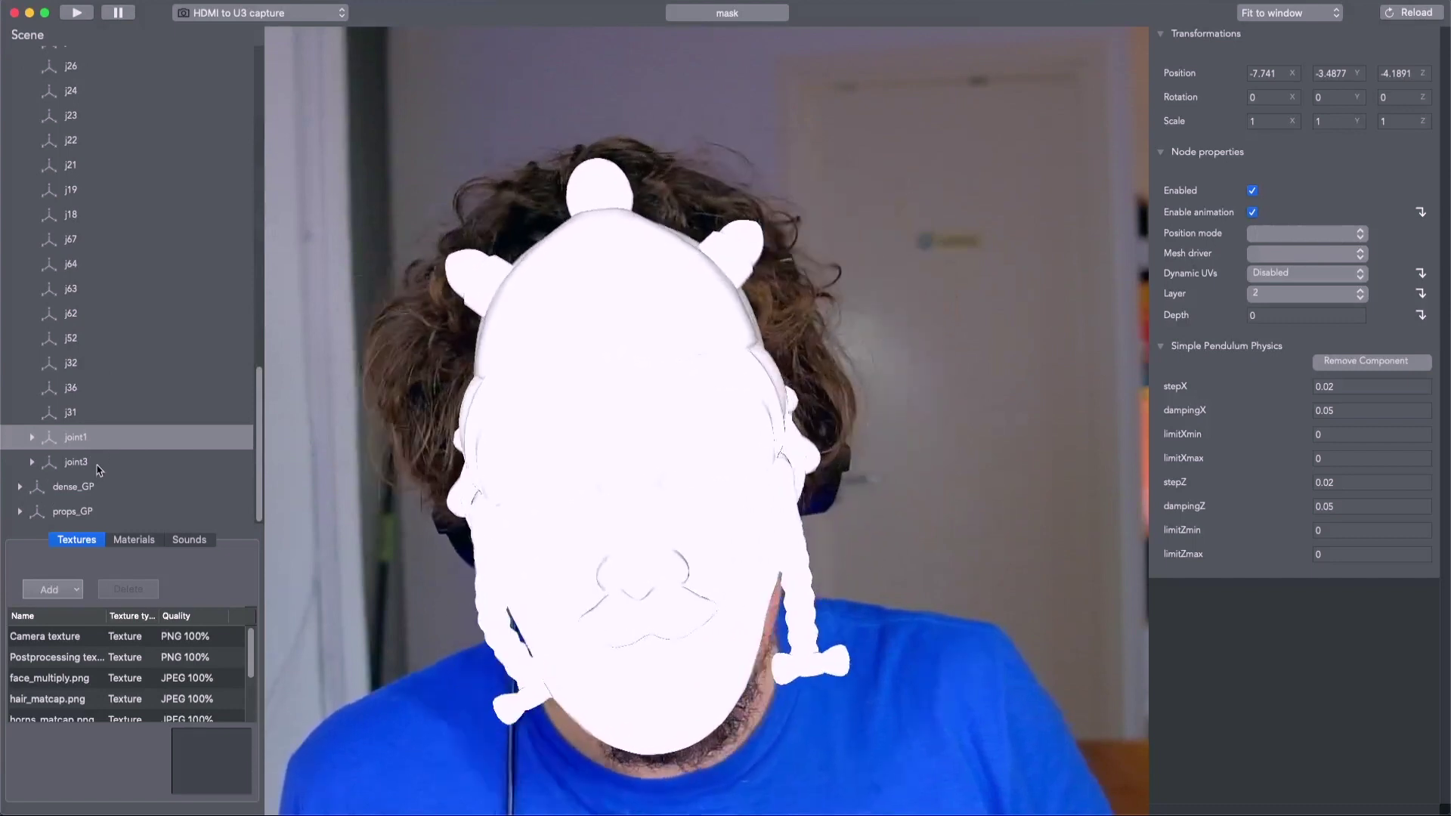
left_click(96, 463)
right_click(213, 3)
left_click(234, 36)
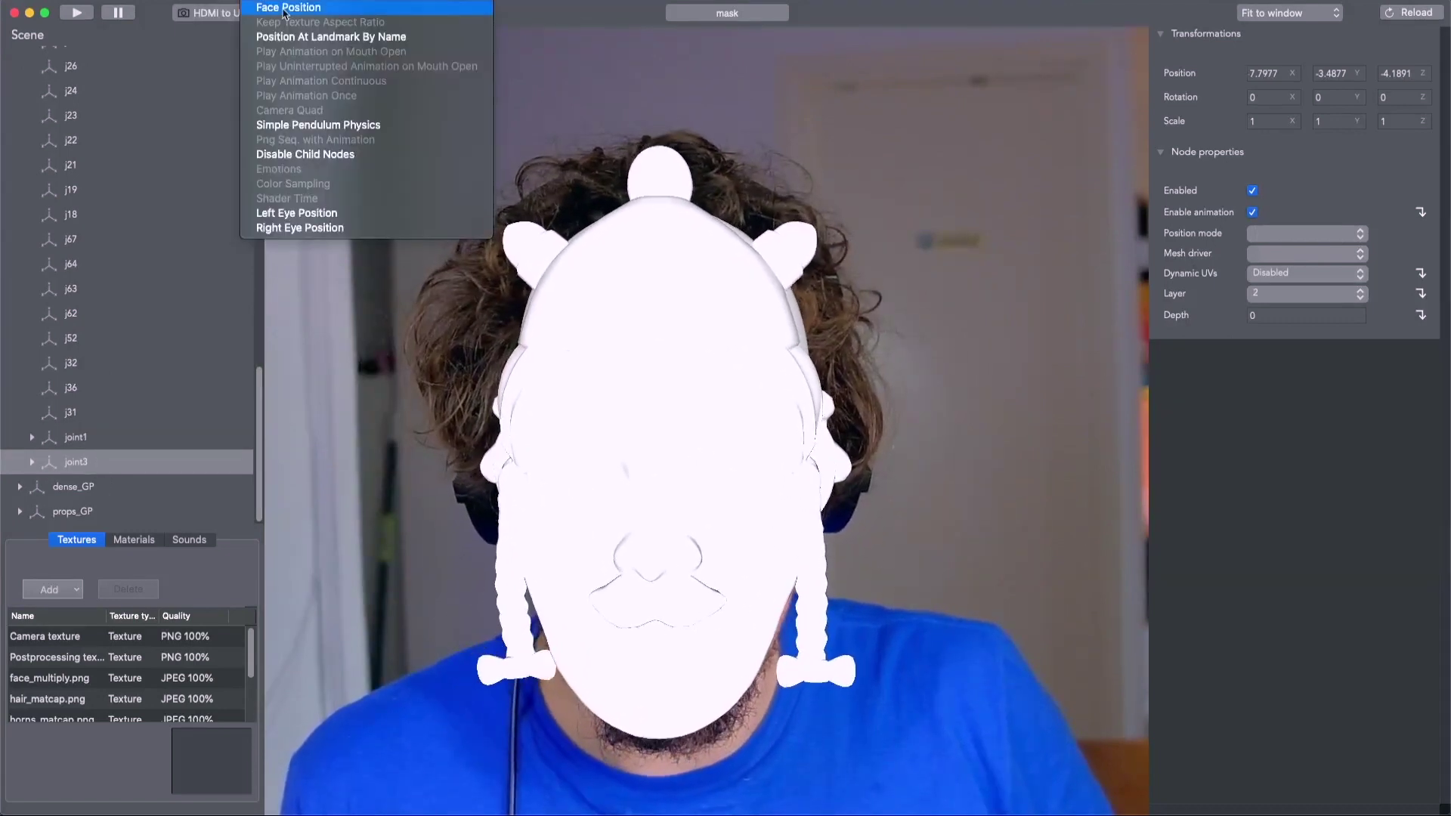
left_click(284, 127)
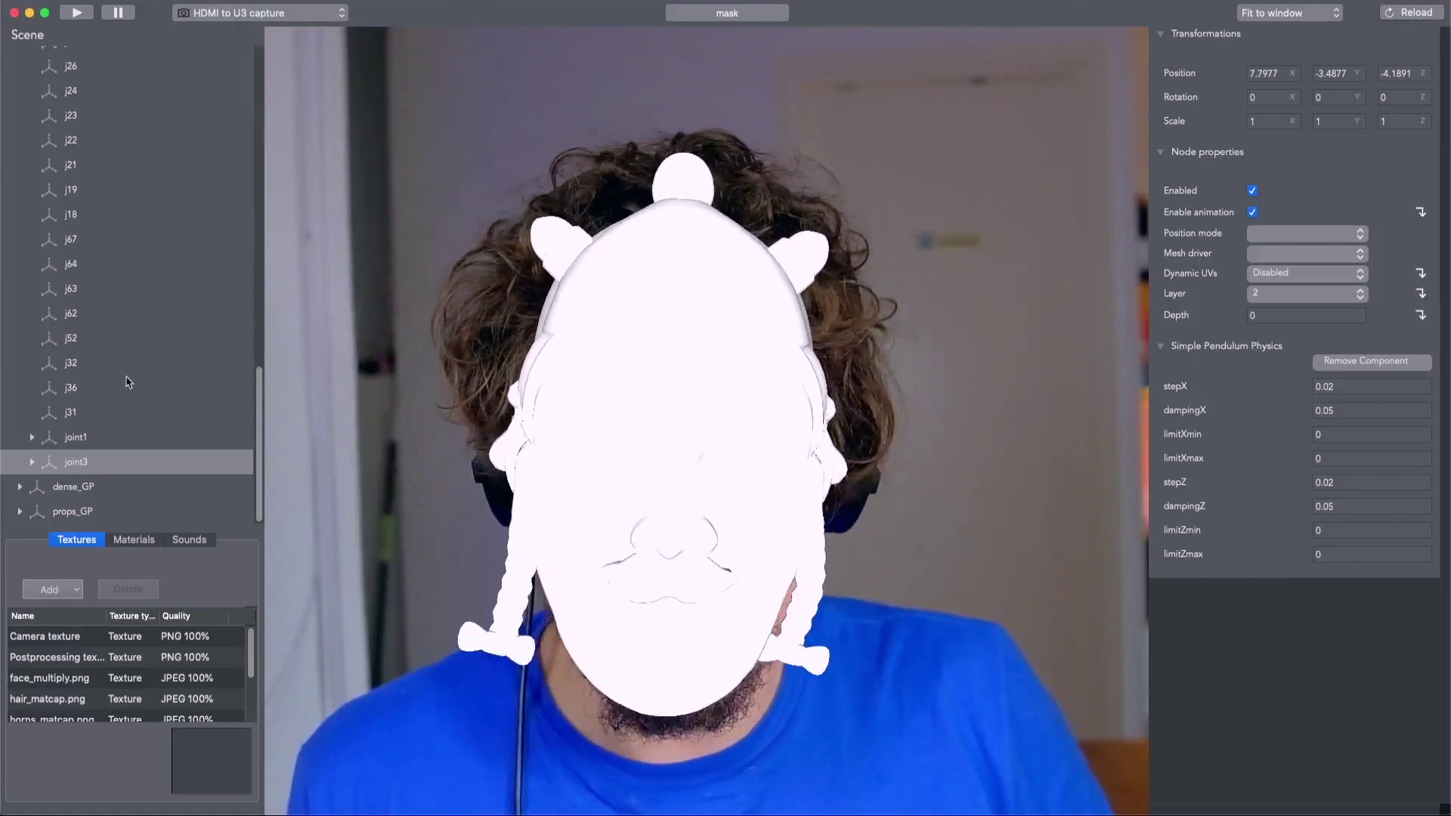
Step: Collapse the root joints and assign the Simple Morph shader to the face mesh dense_2 in dense_GP
scroll(128, 381, "up", 15)
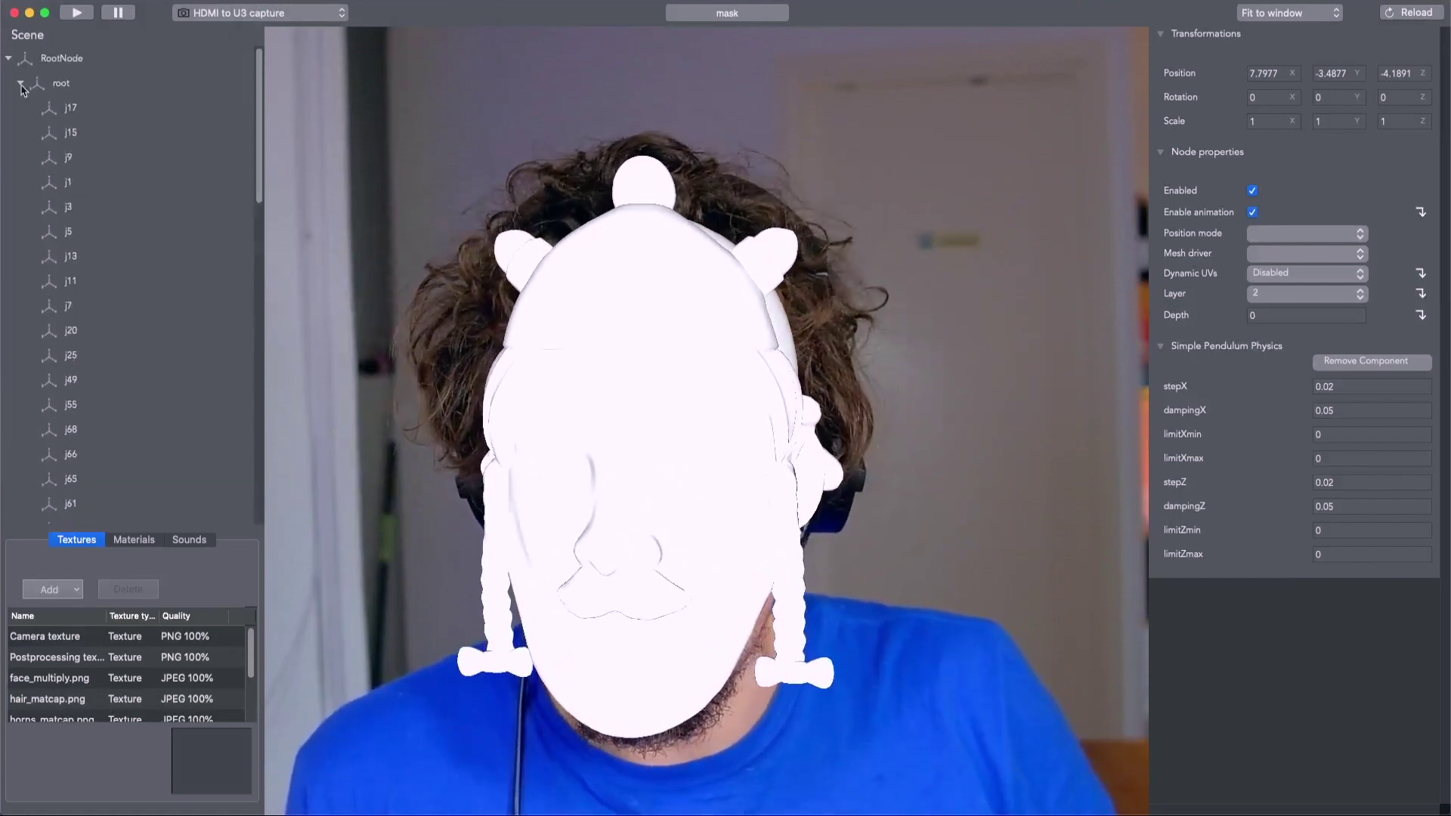
left_click(21, 84)
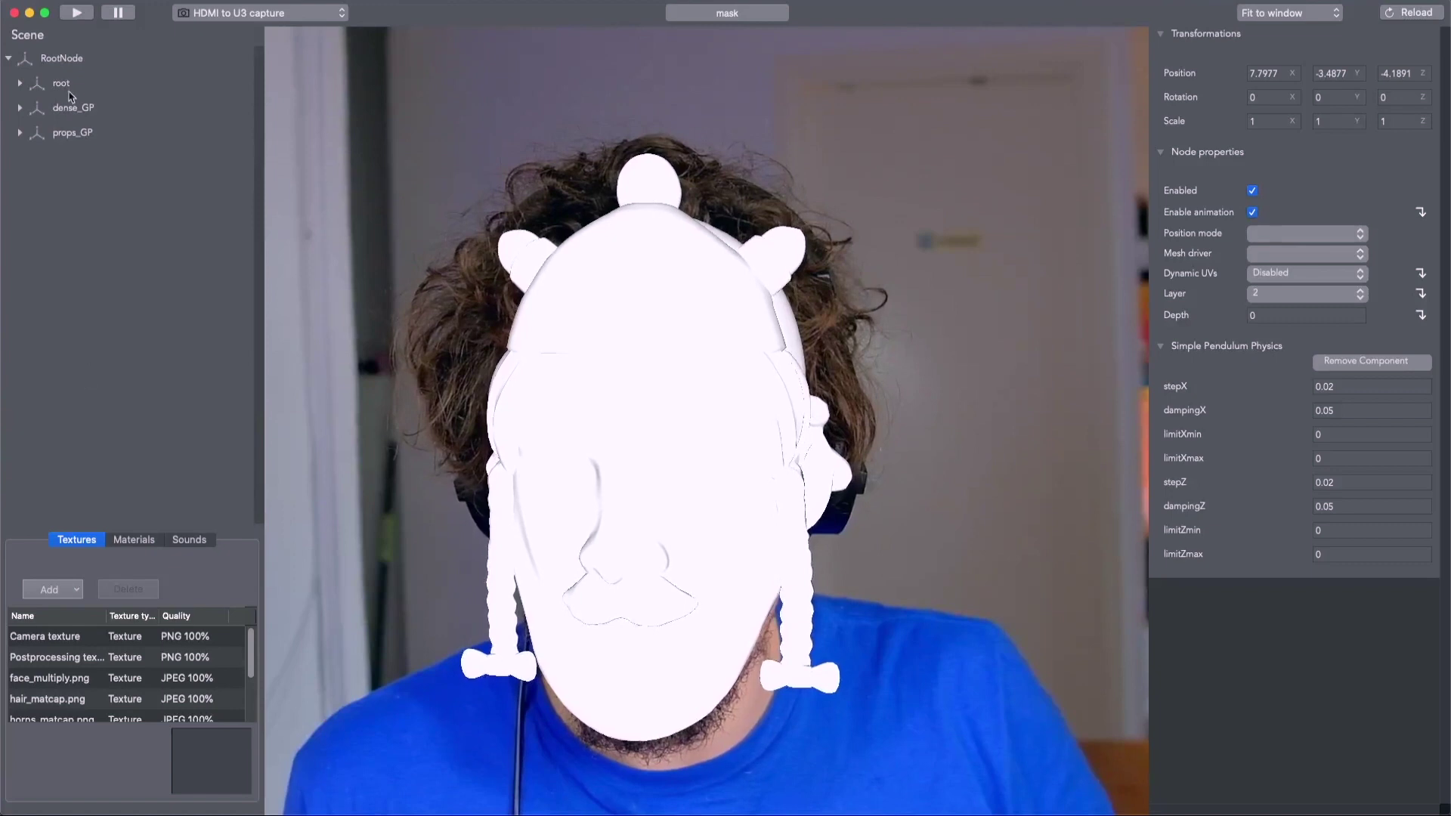
left_click(79, 133)
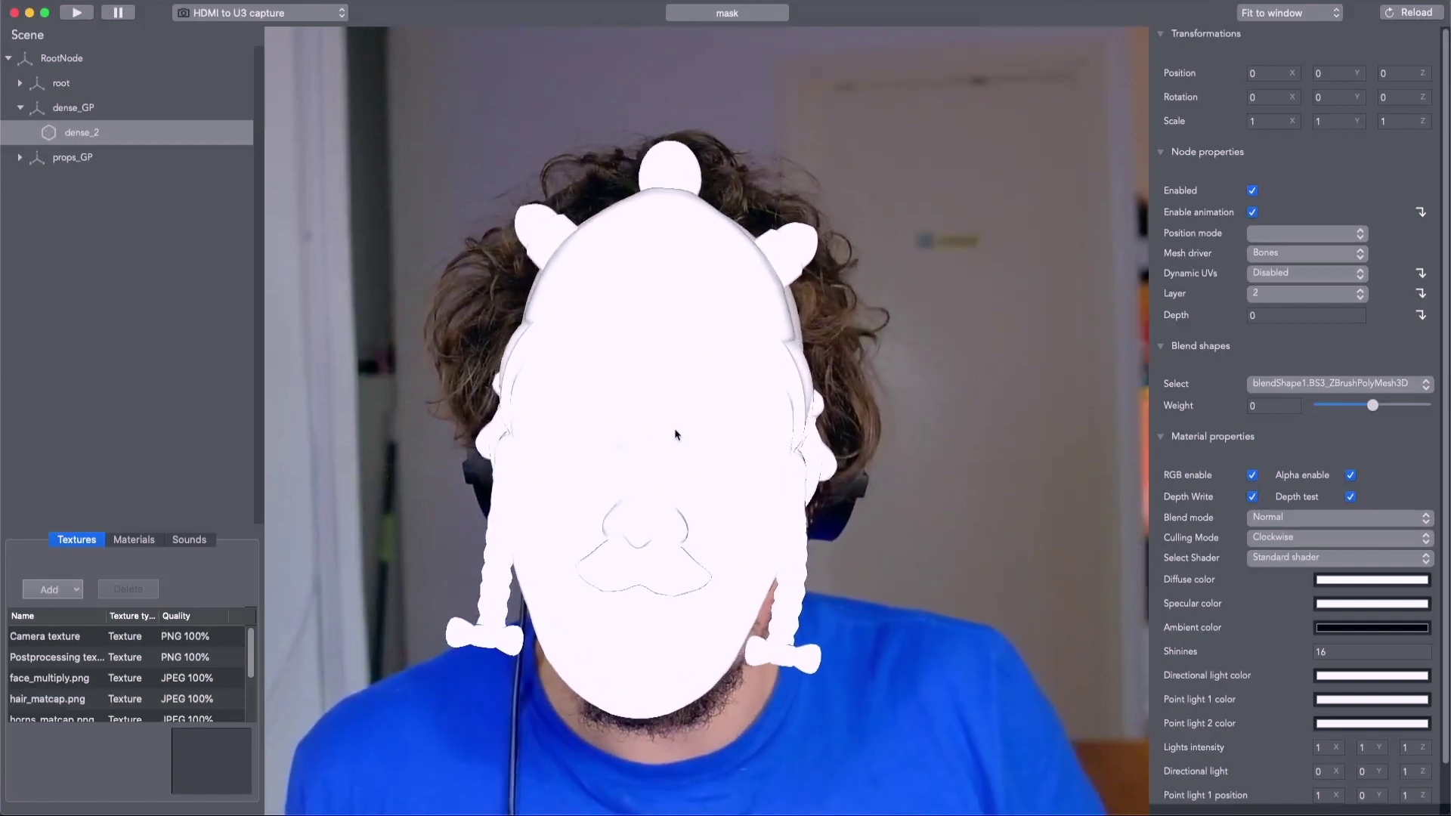
left_click(1430, 561)
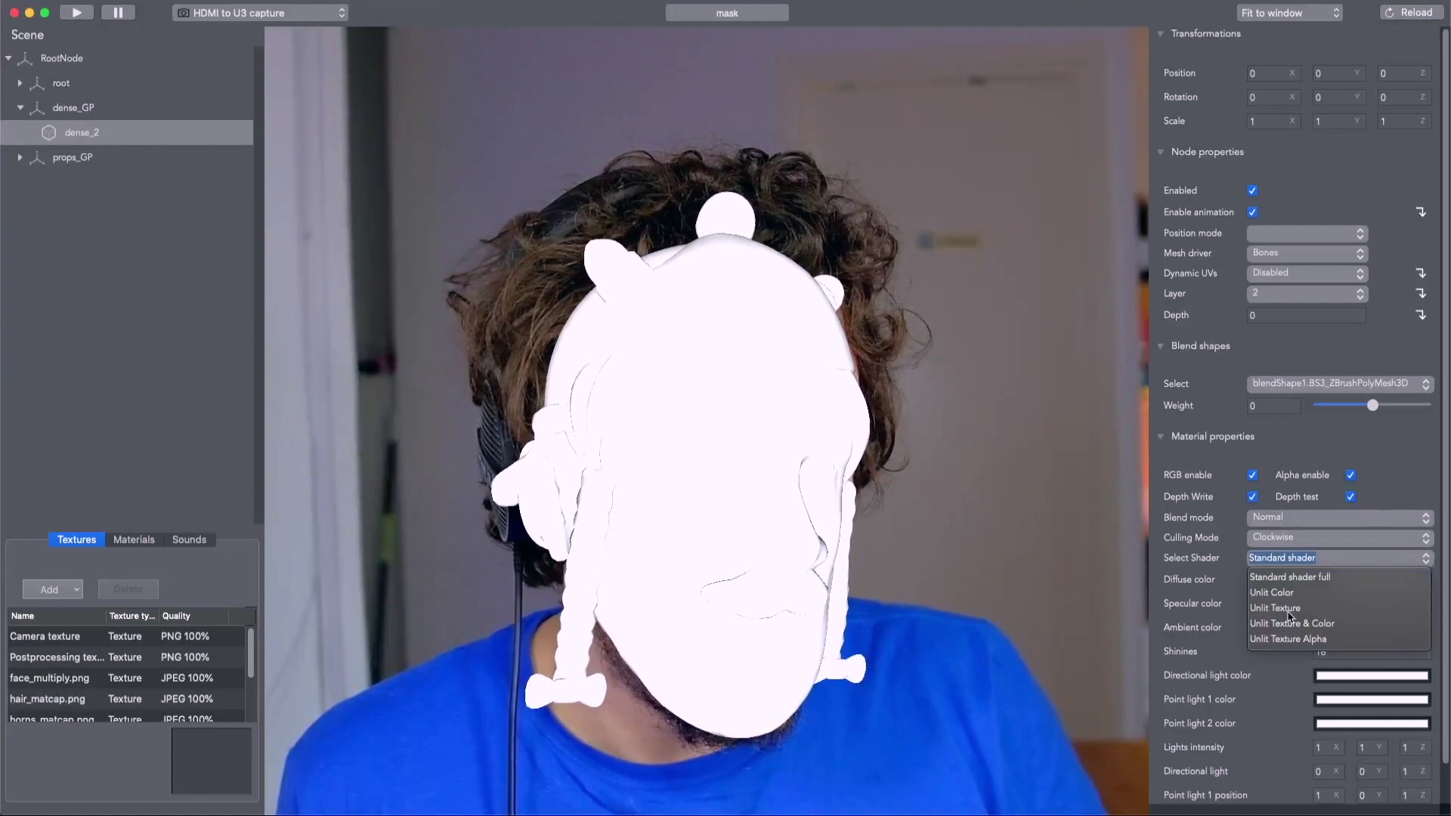
scroll(1290, 616, "up", 2)
scroll(1330, 632, "down", 2)
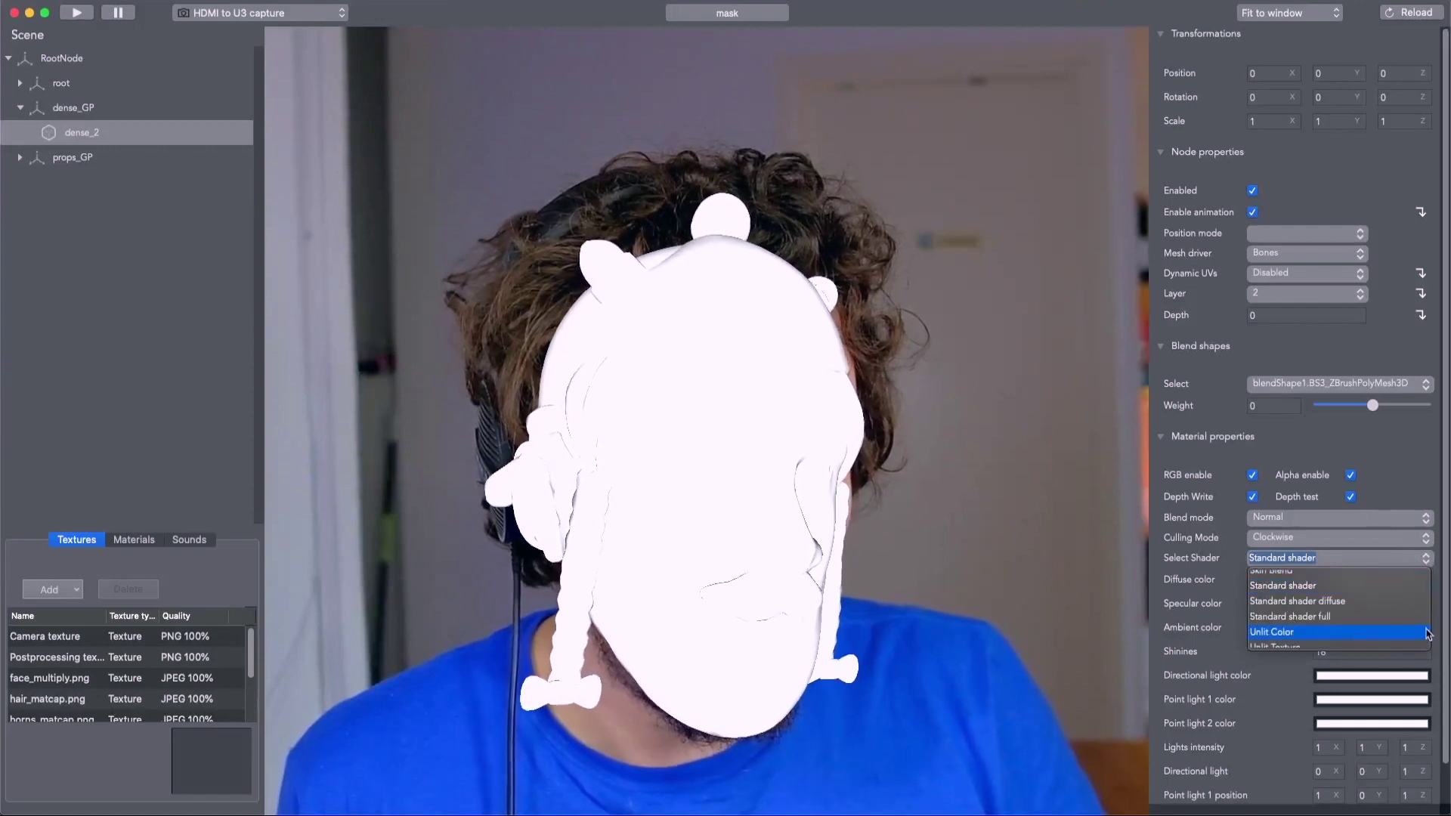
left_click(1330, 632)
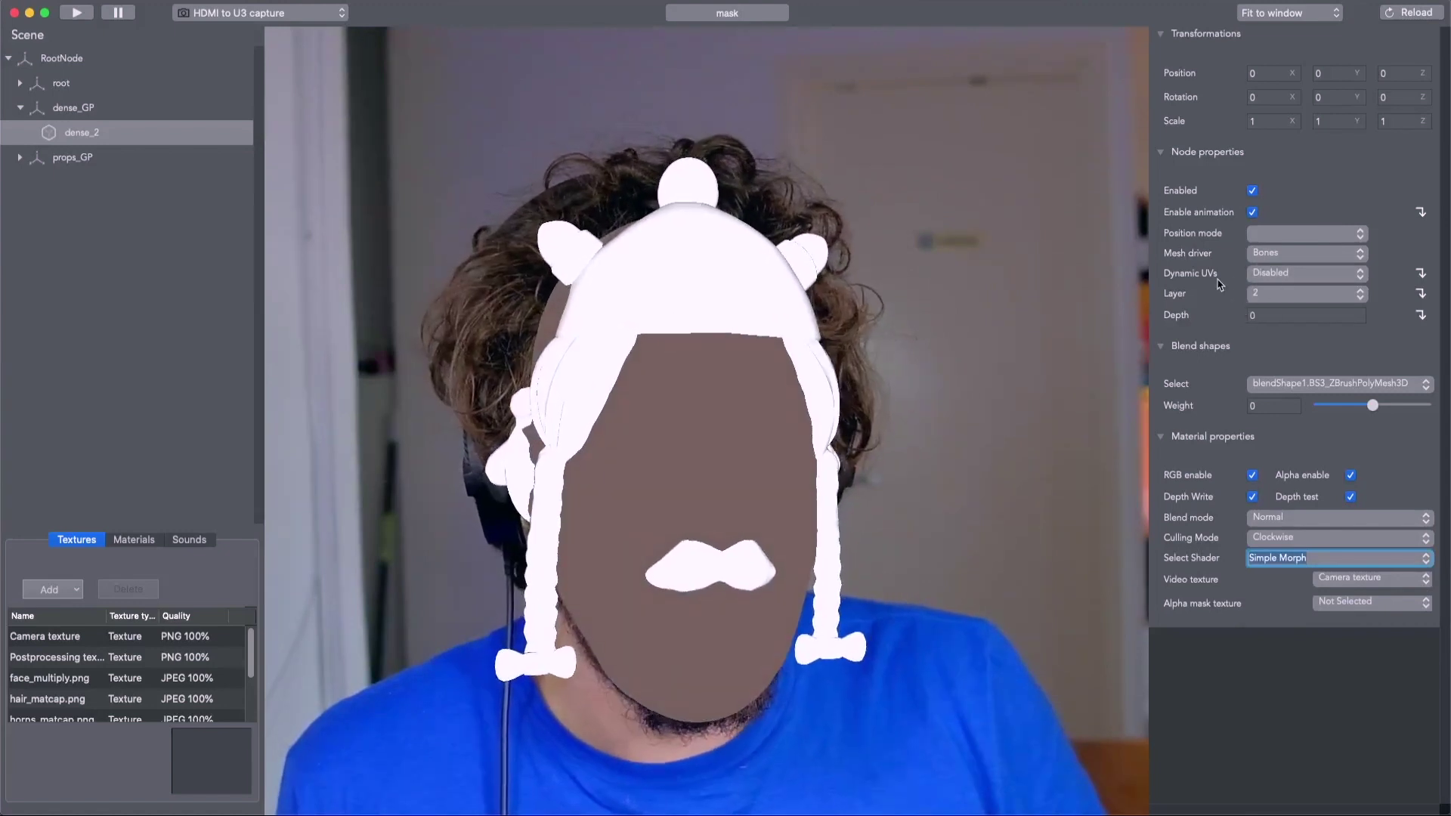
Step: Set the dynamic UVs of dense_2 to Camera texture UV2 and its blend shape weight to 100
left_click(1360, 273)
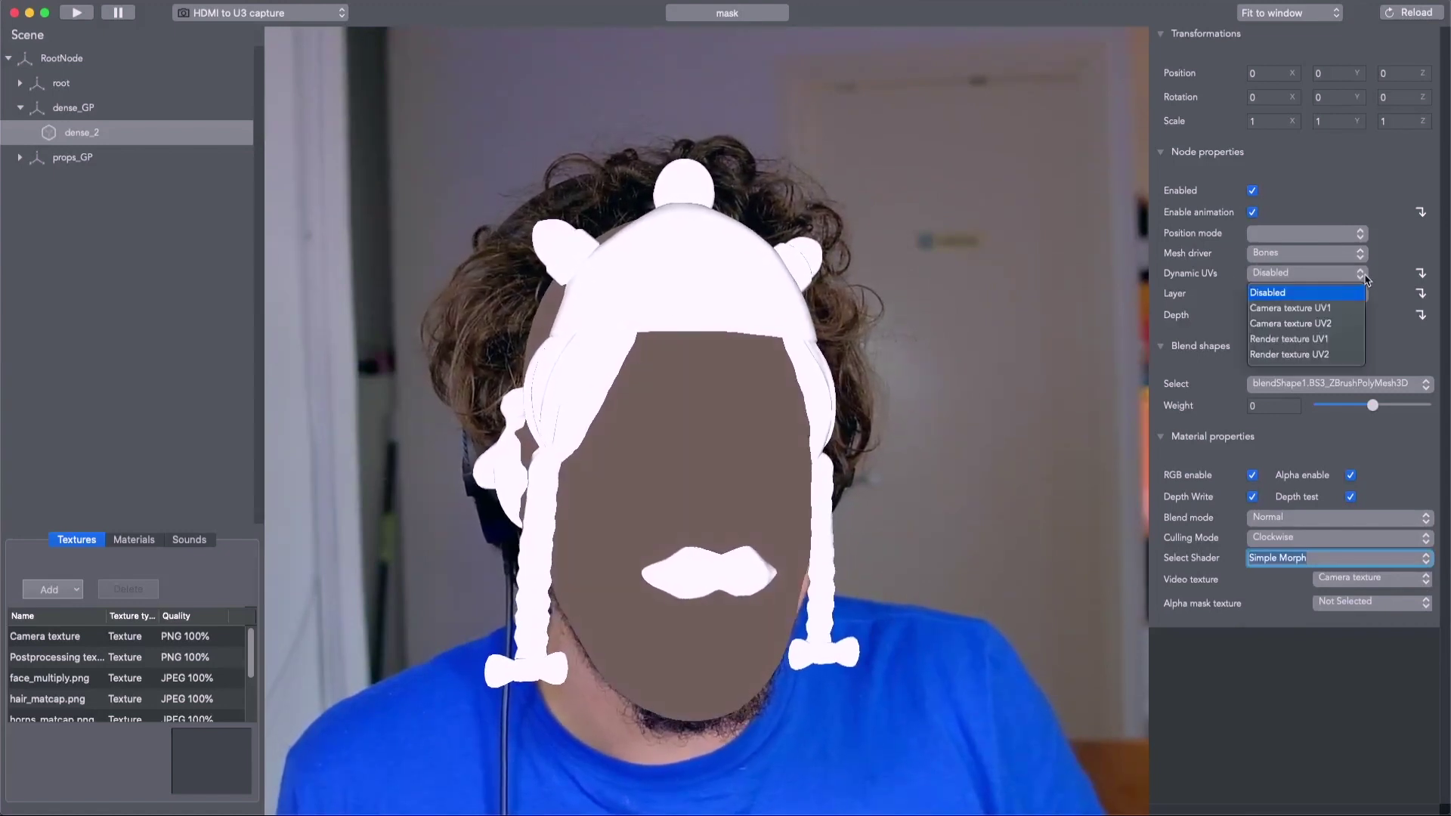
left_click(1326, 323)
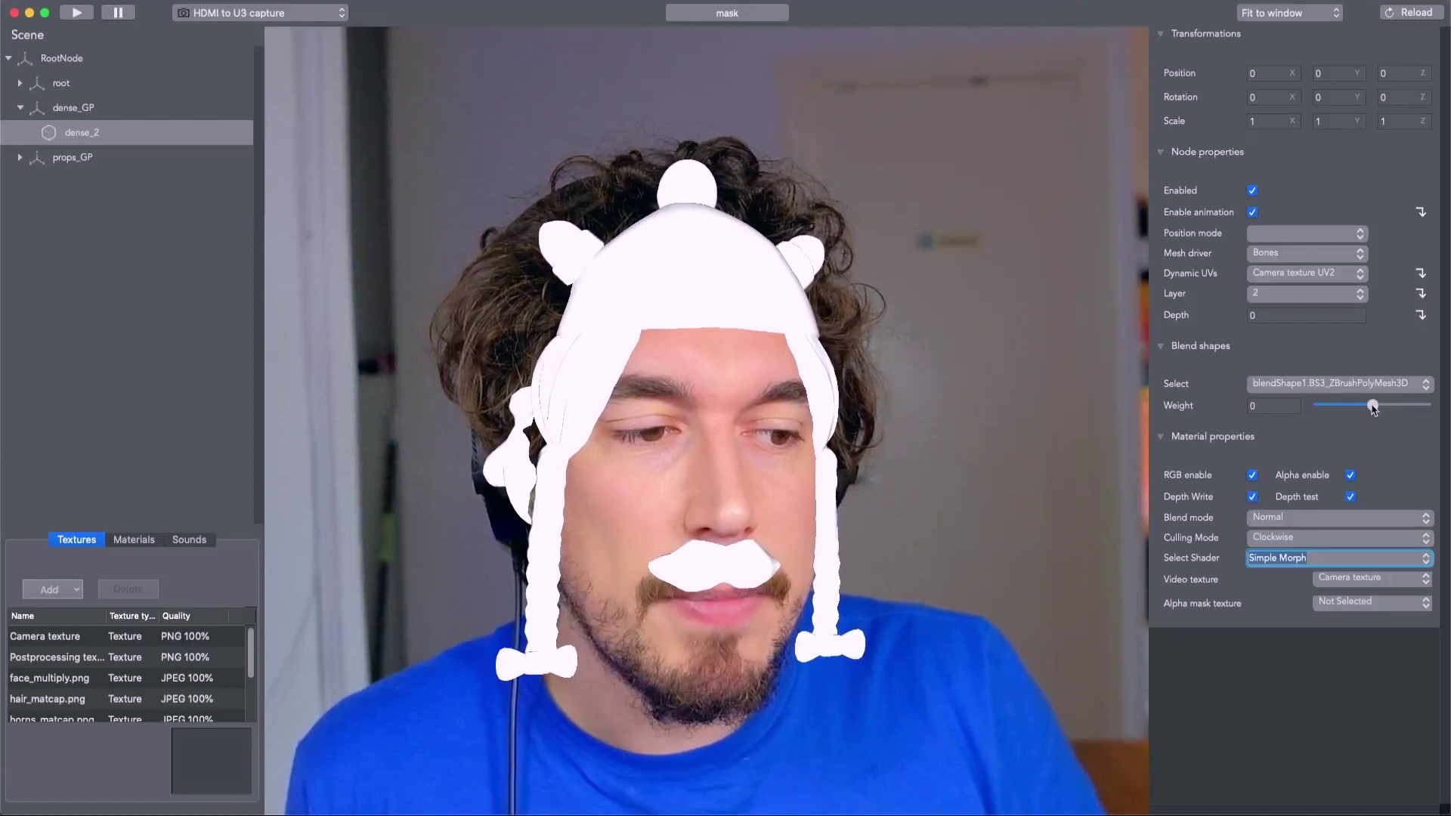
left_click_drag(1382, 408, 1444, 398)
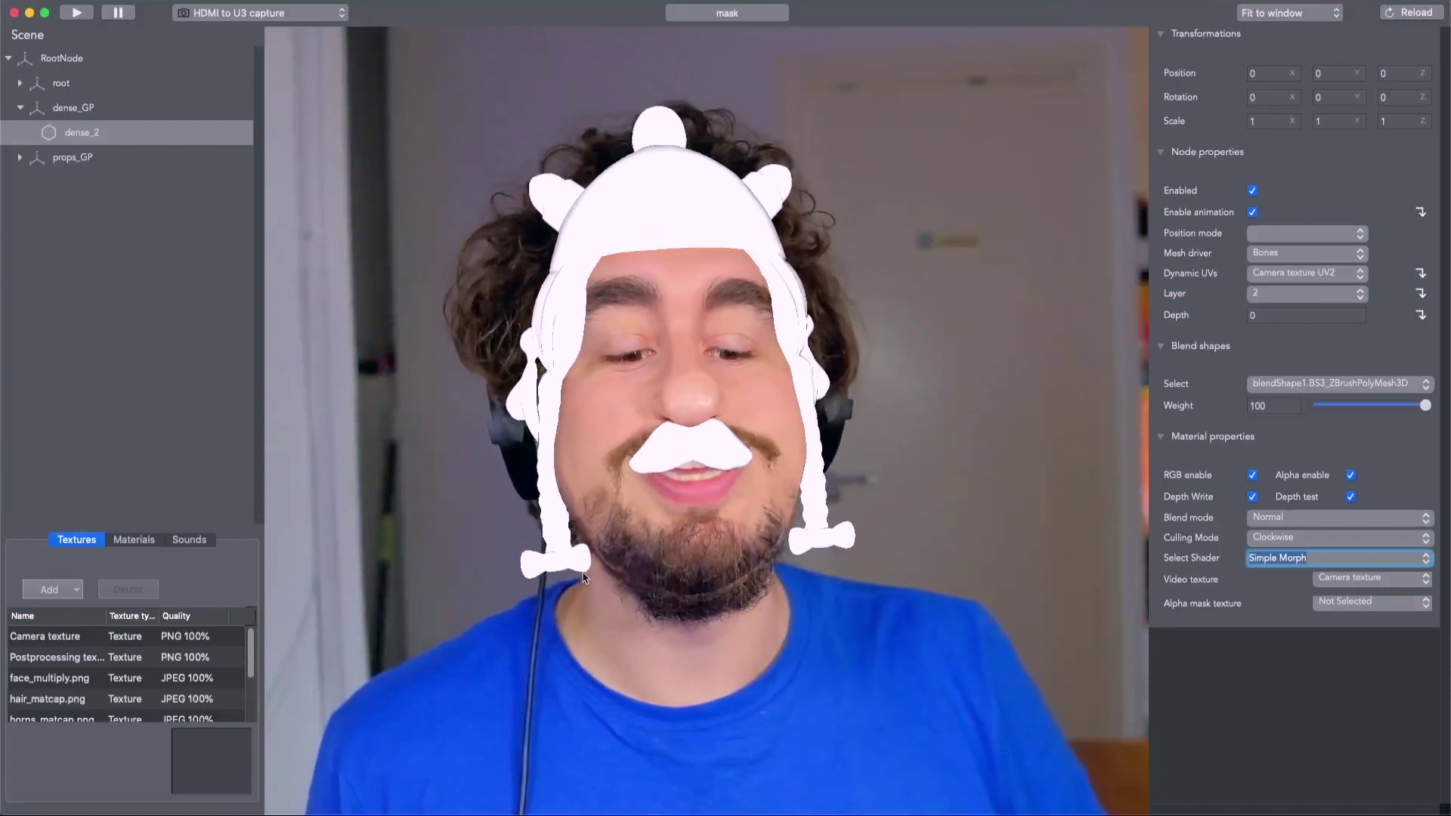
Step: Assign the MatCap Normal Map shader to the ribbons mesh in props_GP
scroll(128, 673, "down", 4)
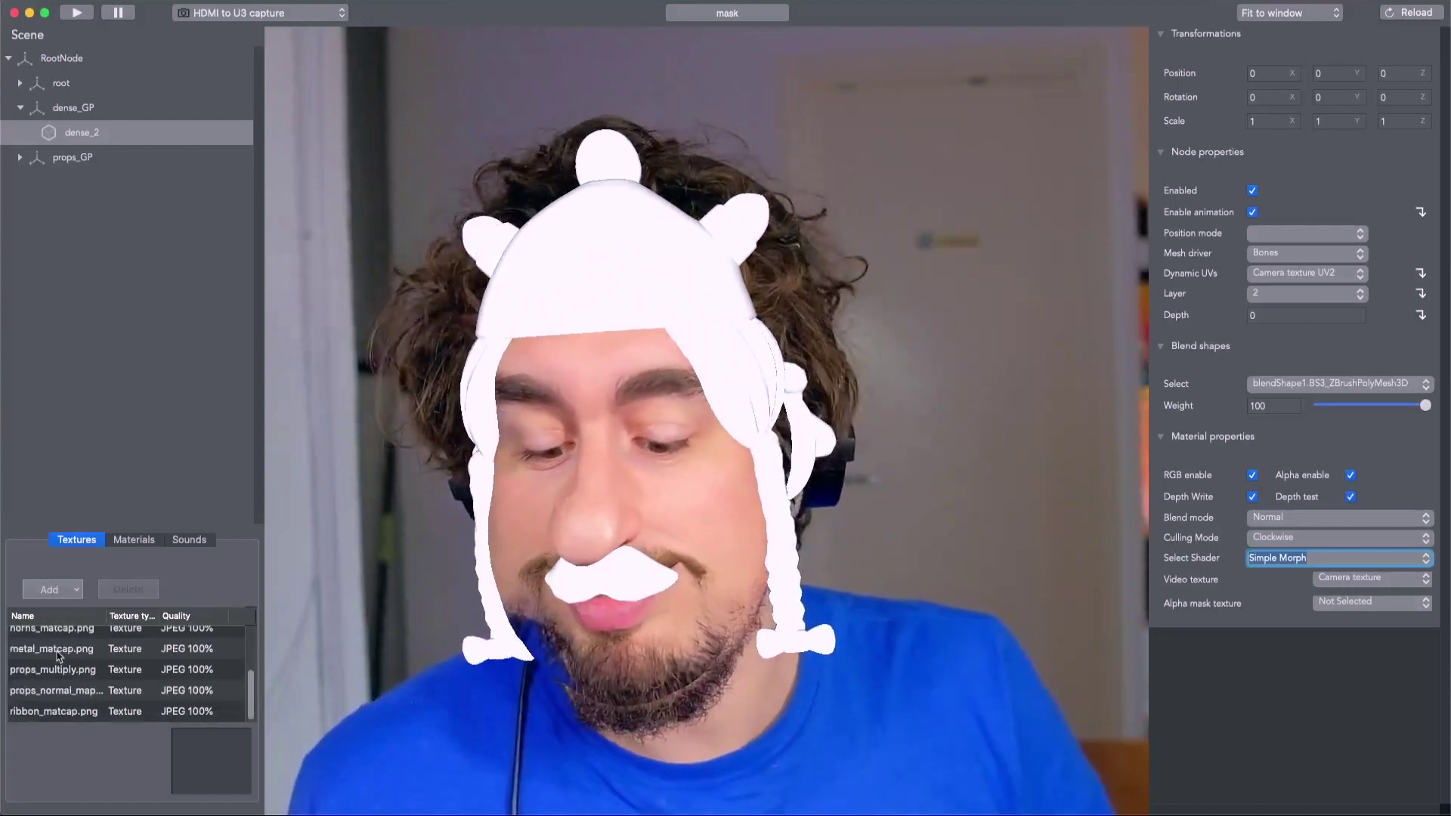
left_click(20, 157)
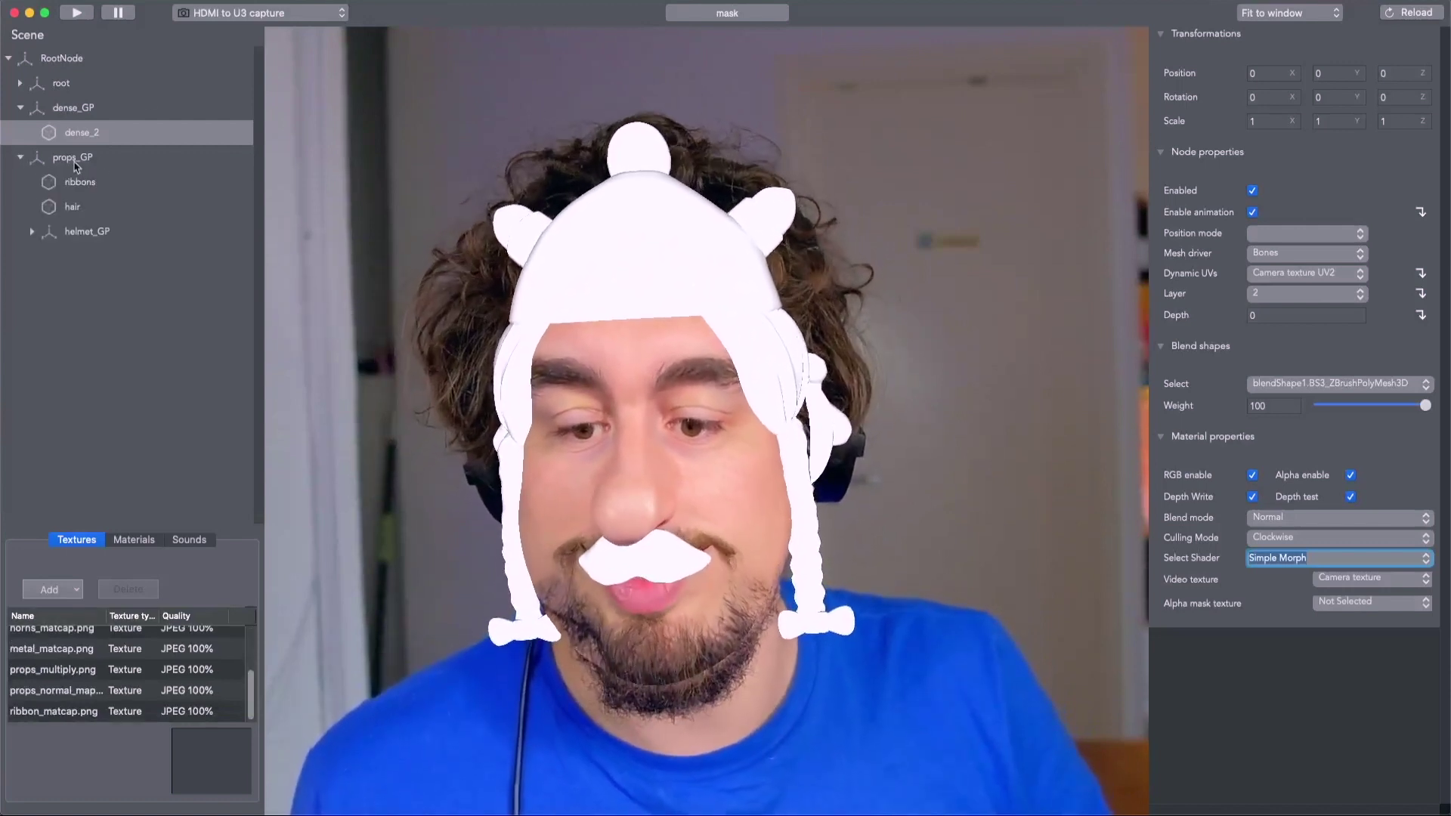
left_click(80, 182)
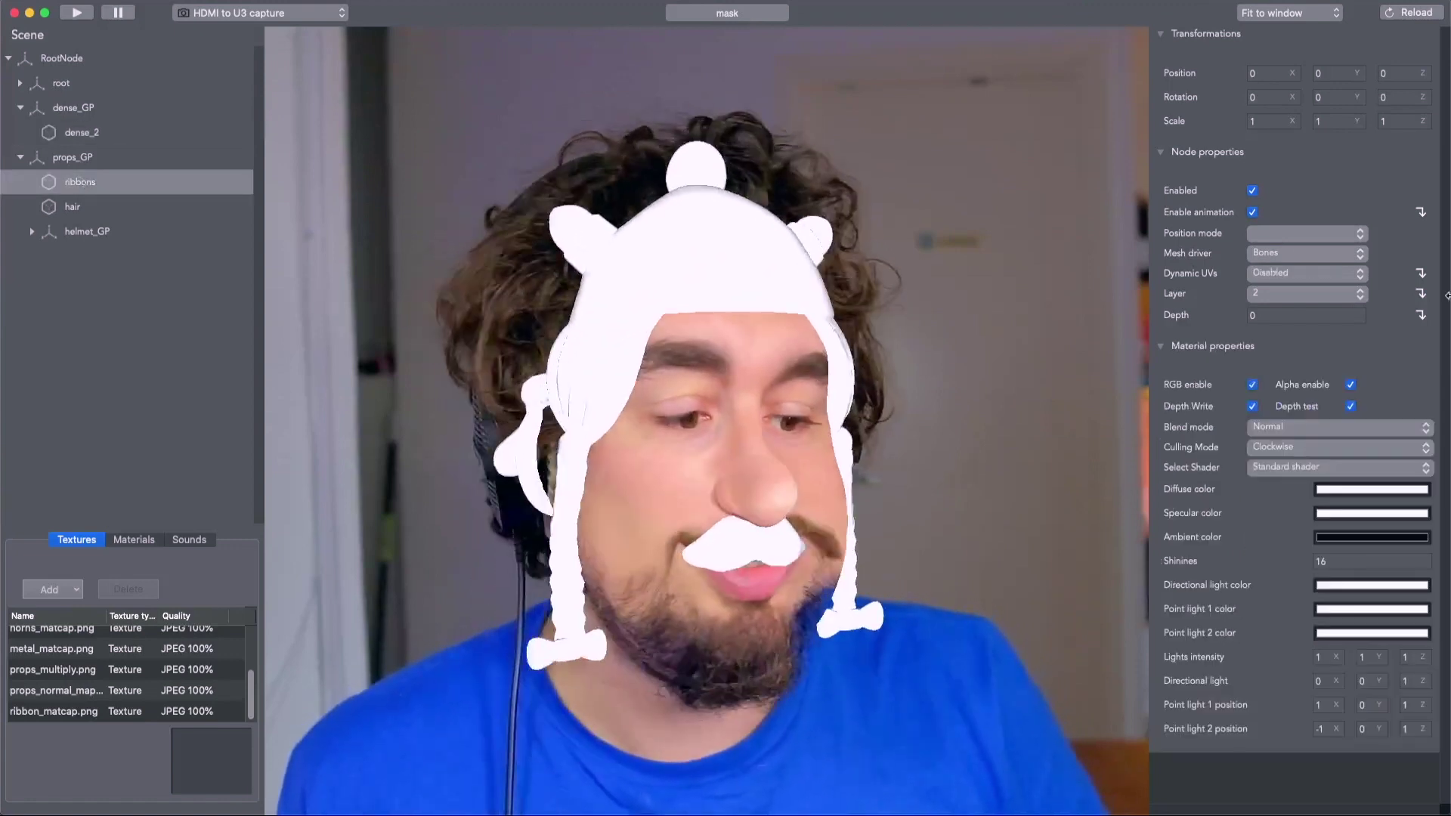
left_click(1423, 469)
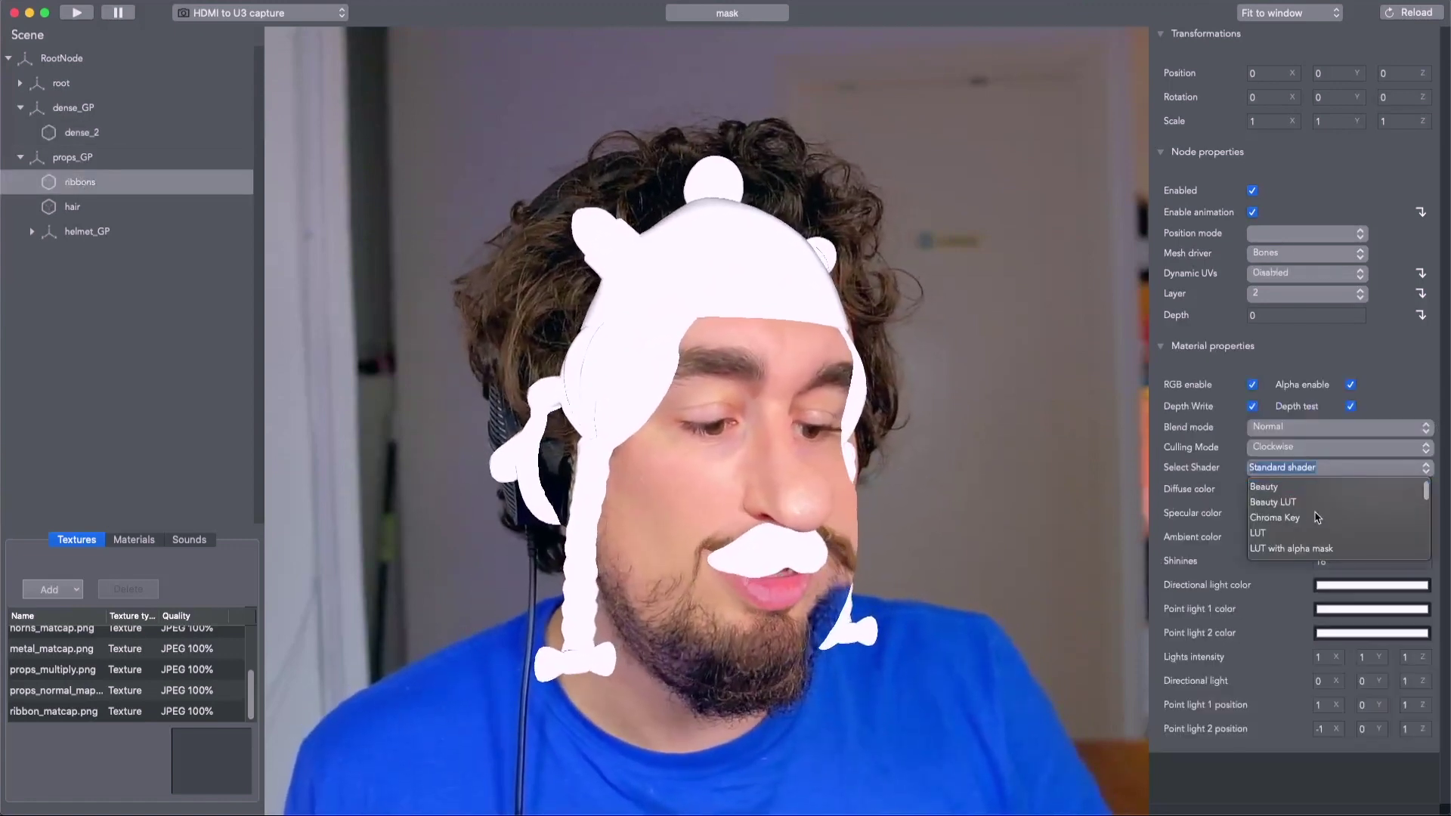
scroll(1315, 517, "down", 3)
left_click(1315, 511)
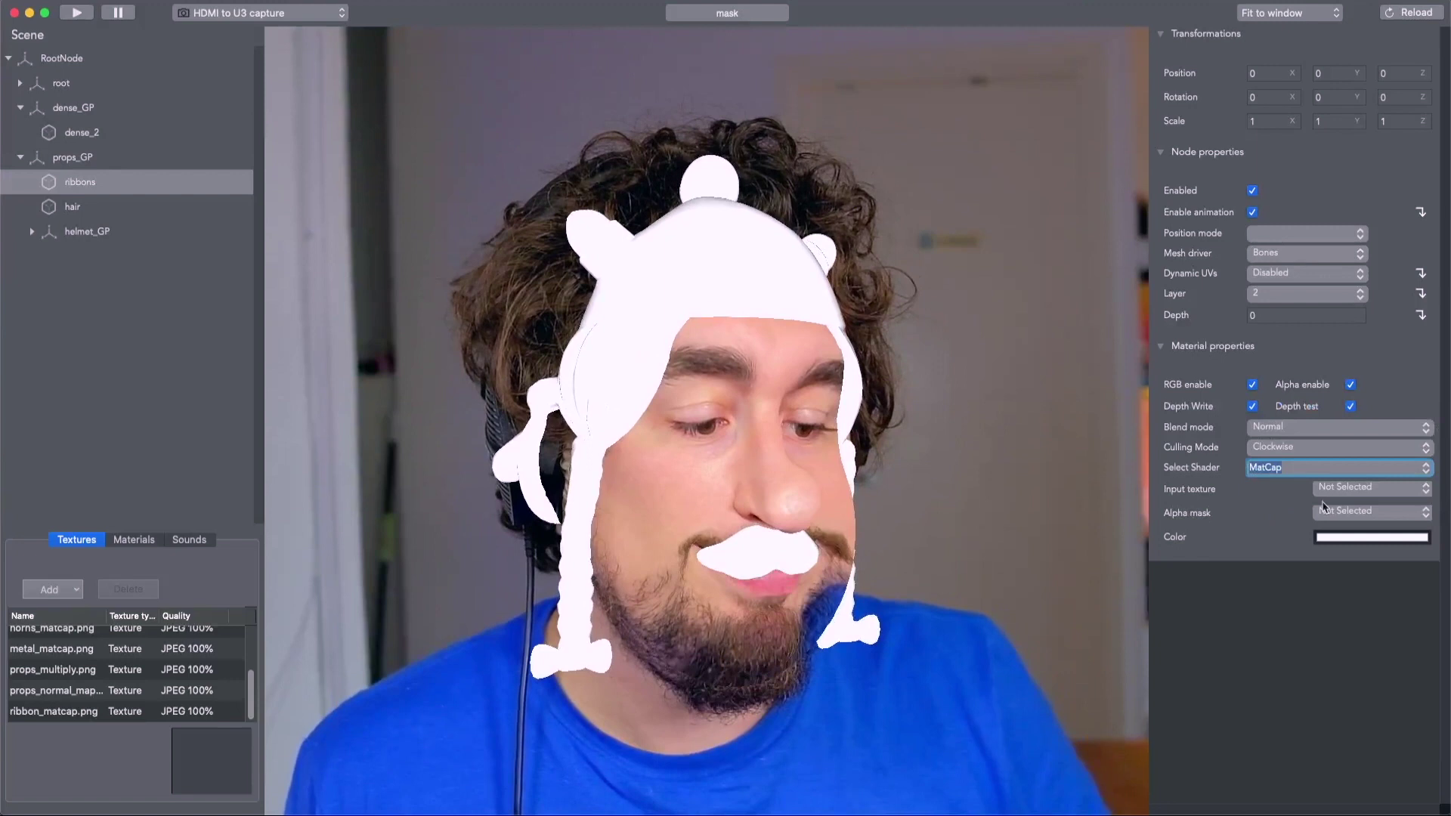
left_click(1415, 468)
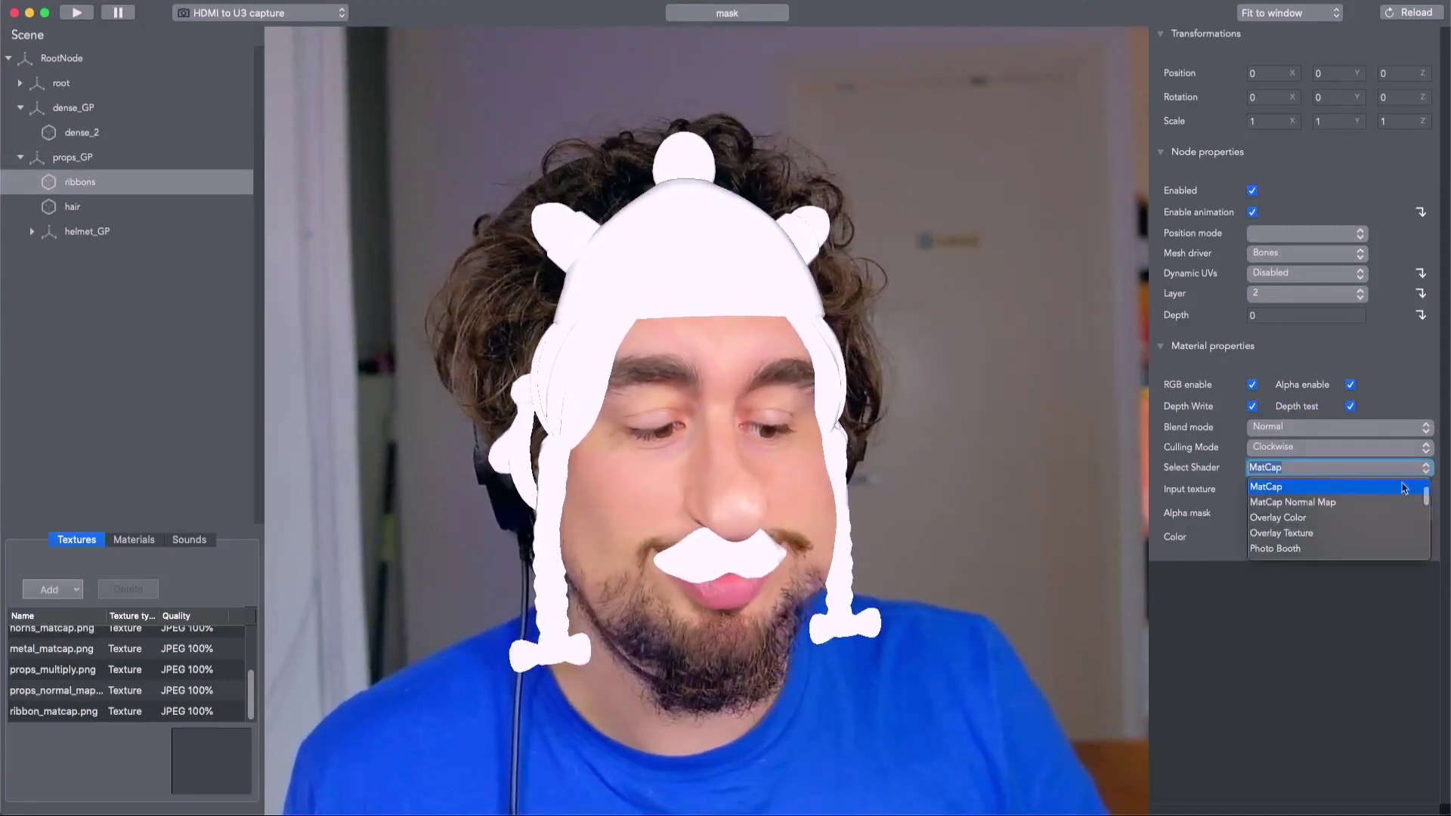
left_click(1346, 502)
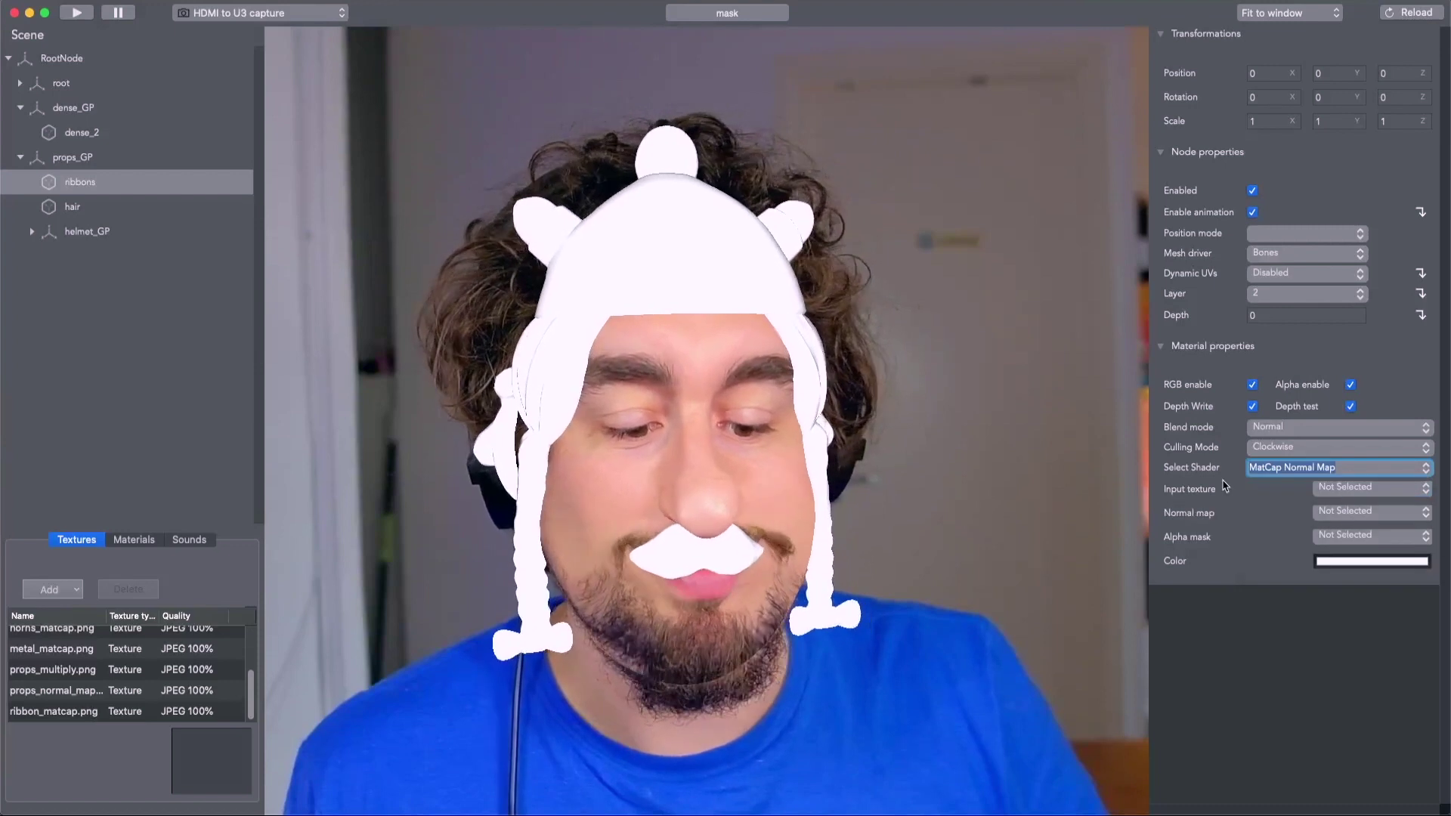
Step: Set the ribbons' input texture to ribbon_matcap.png and their normal map to props_normal_map.png
left_click(1425, 513)
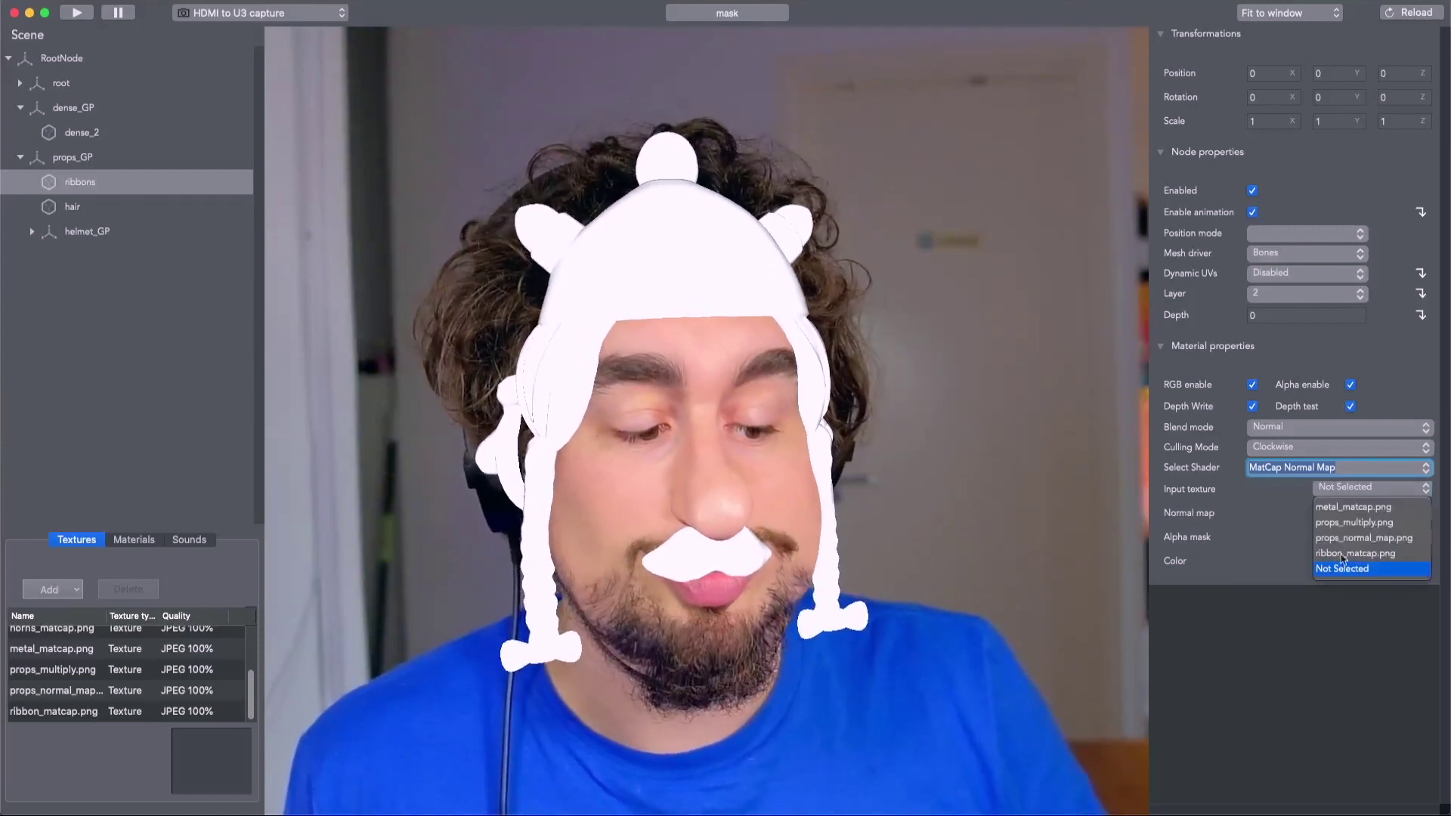
left_click(1358, 553)
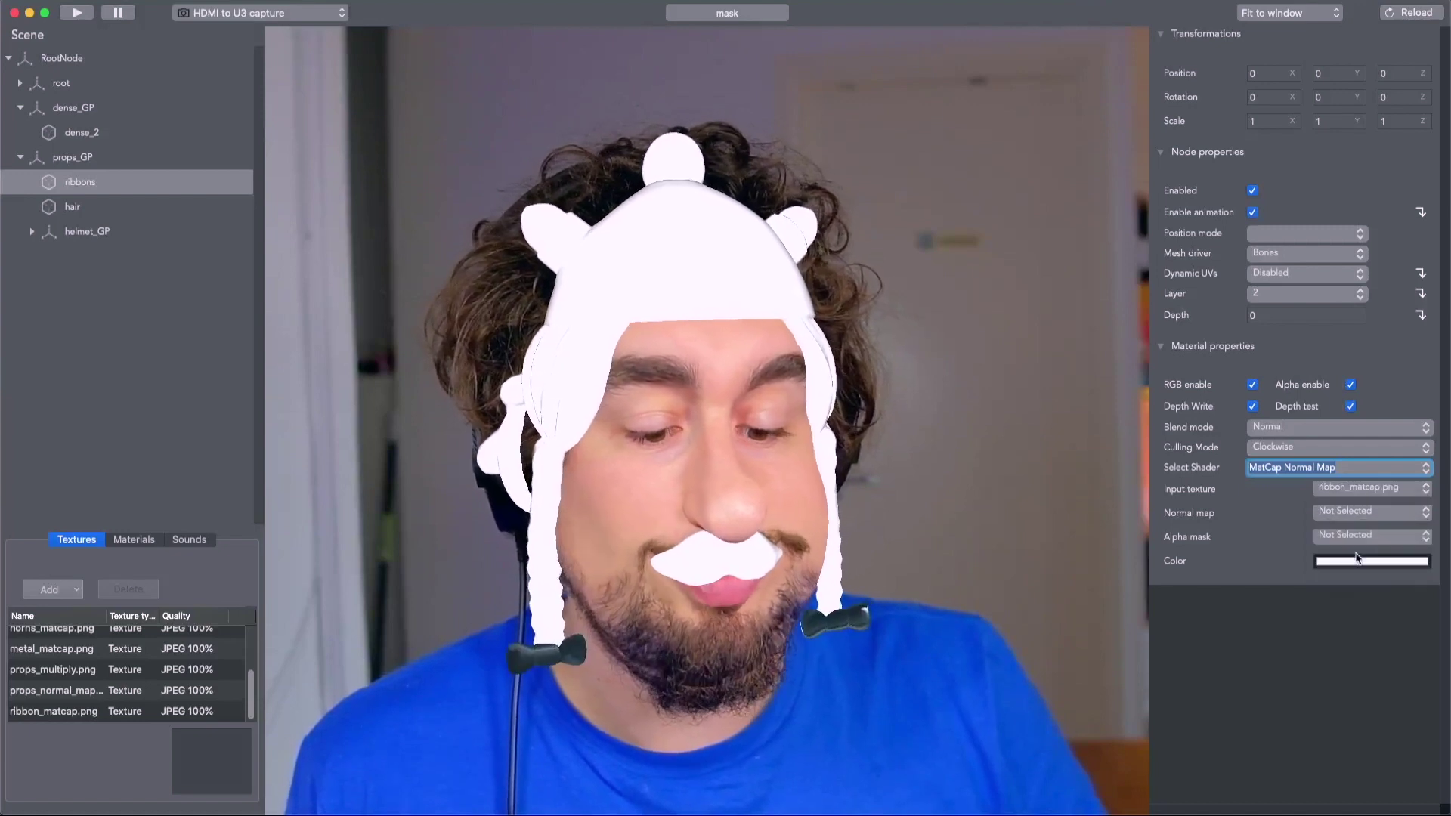
left_click(1425, 512)
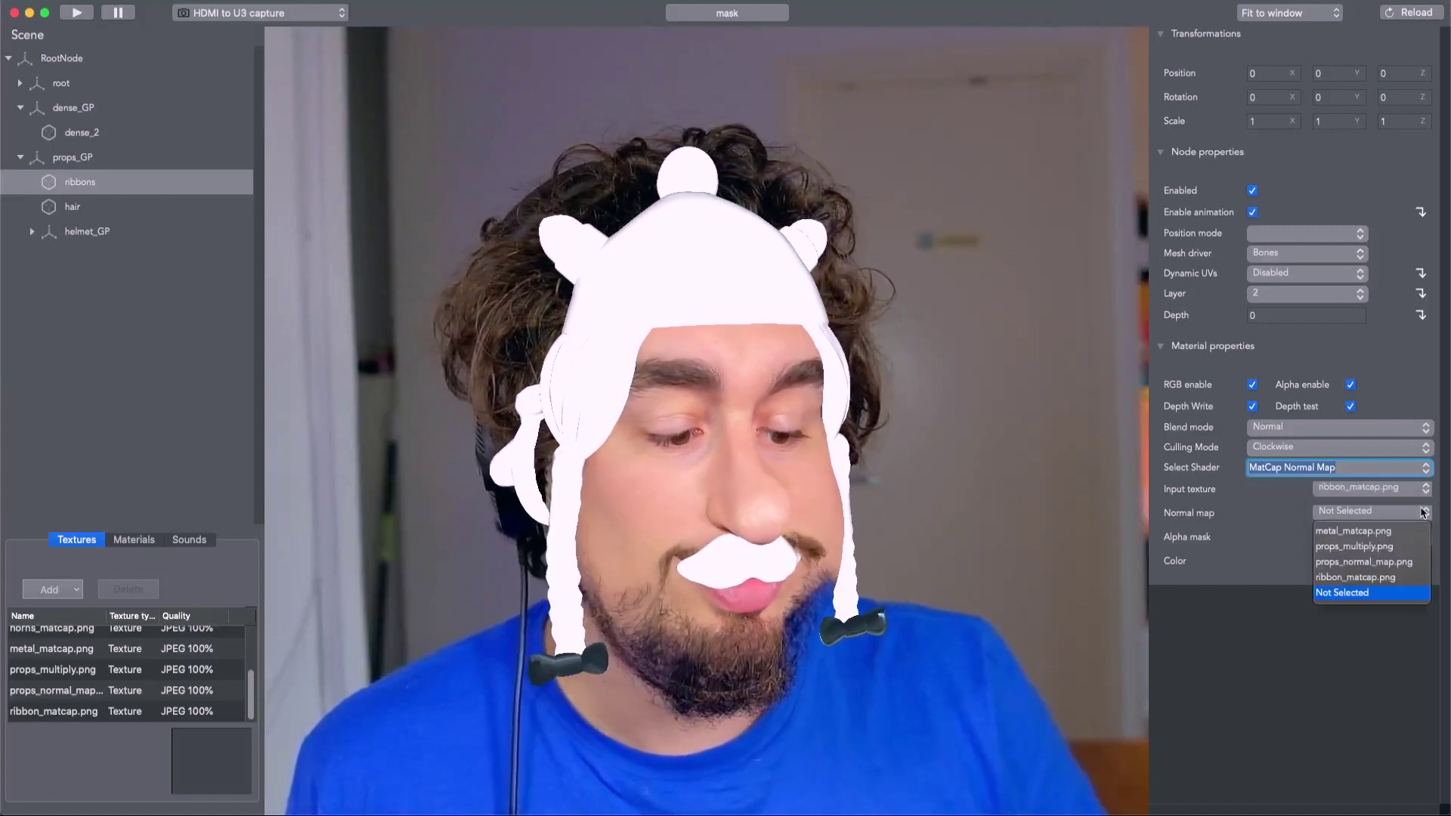
left_click(1358, 562)
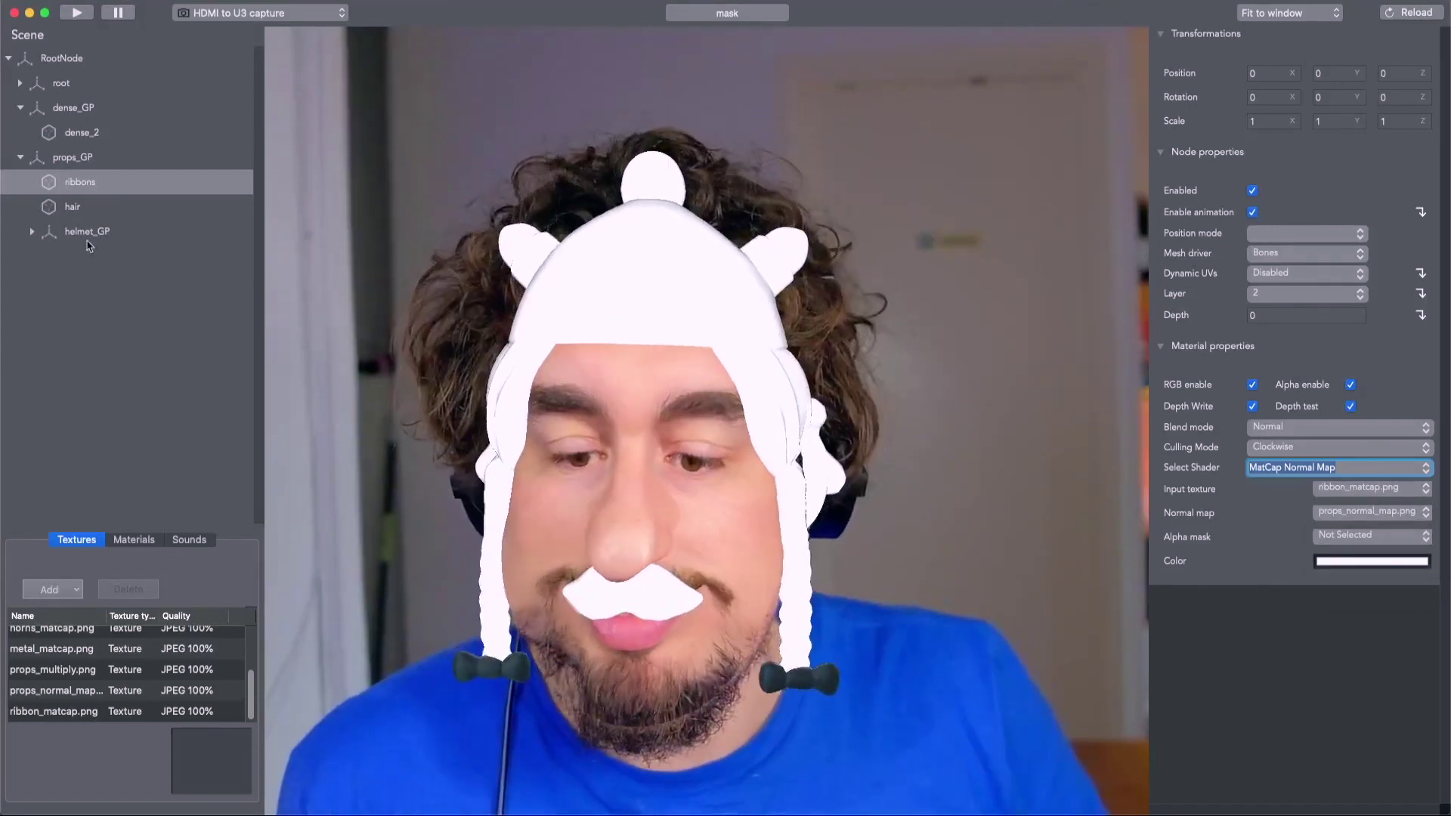
Step: Give the hair mesh the MatCap Normal Map shader with hair_matcap.png as input texture and props_normal_map.png as normal map
left_click(73, 206)
left_click(1338, 467)
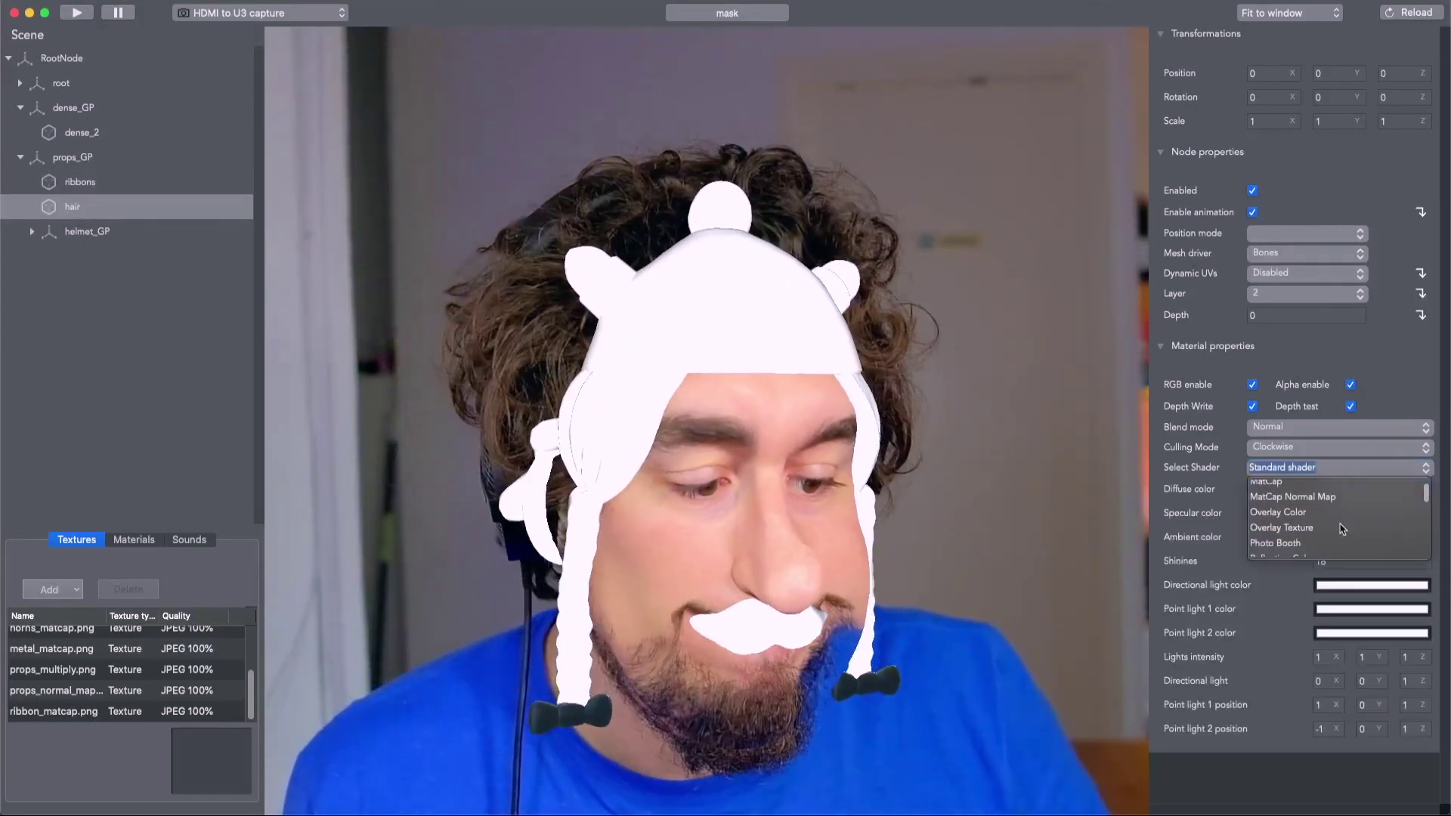
left_click(1300, 502)
left_click(1371, 488)
left_click(1371, 553)
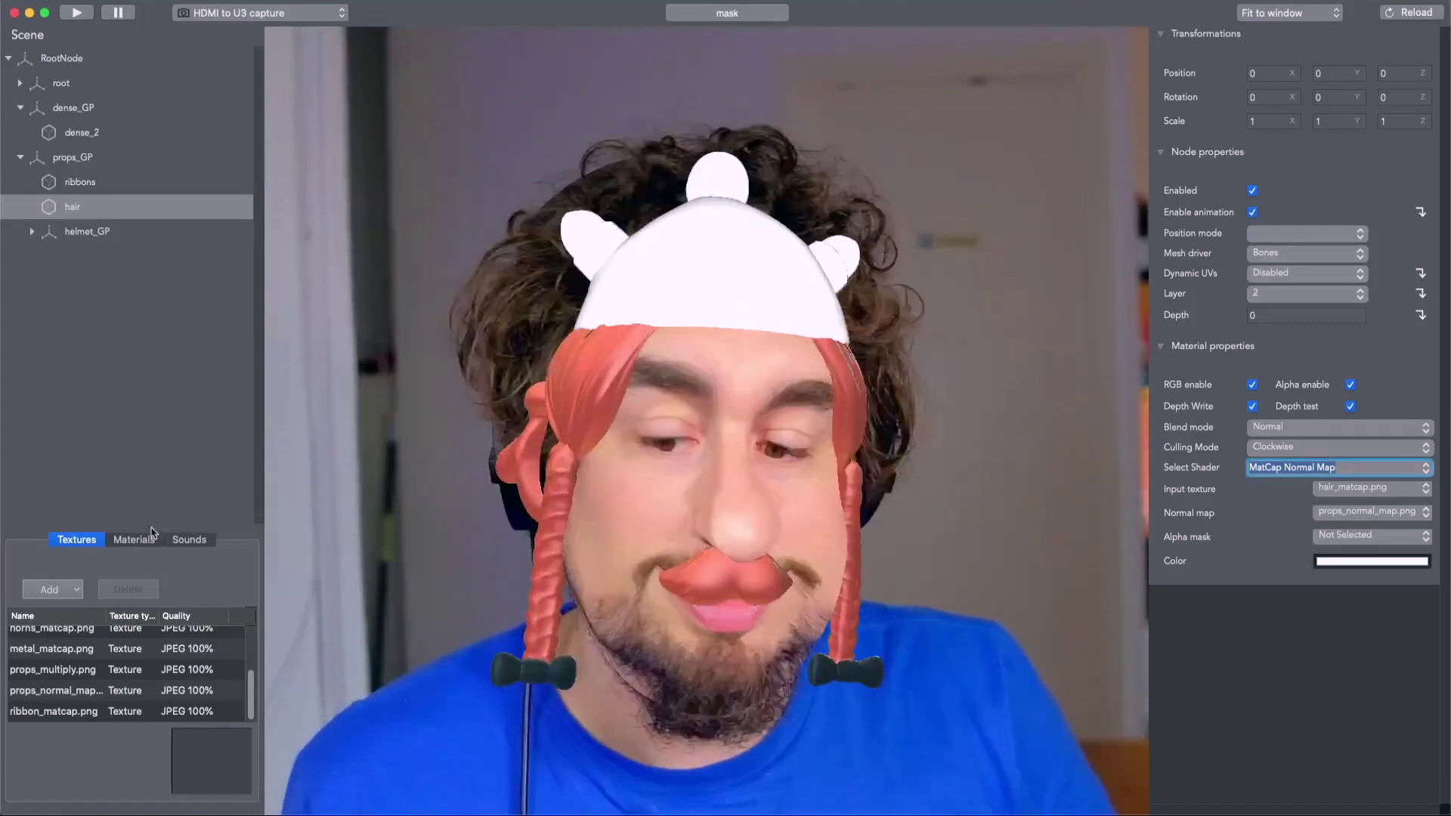
Step: Assign the MatCap Normal Map shader to the metal_cap mesh in helmet_GP
left_click(32, 231)
left_click(96, 256)
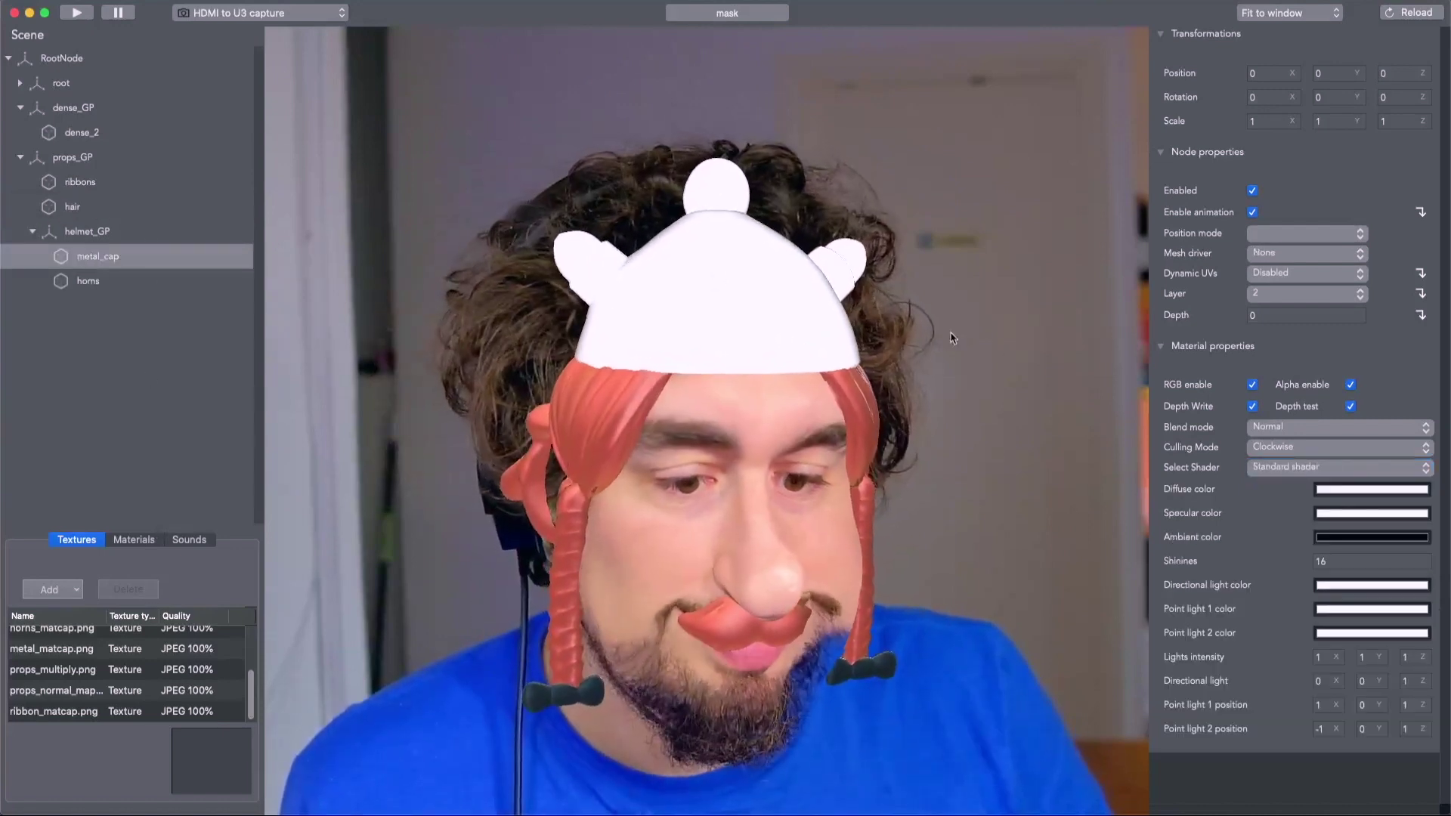
left_click(1426, 468)
scroll(1301, 515, "down", 3)
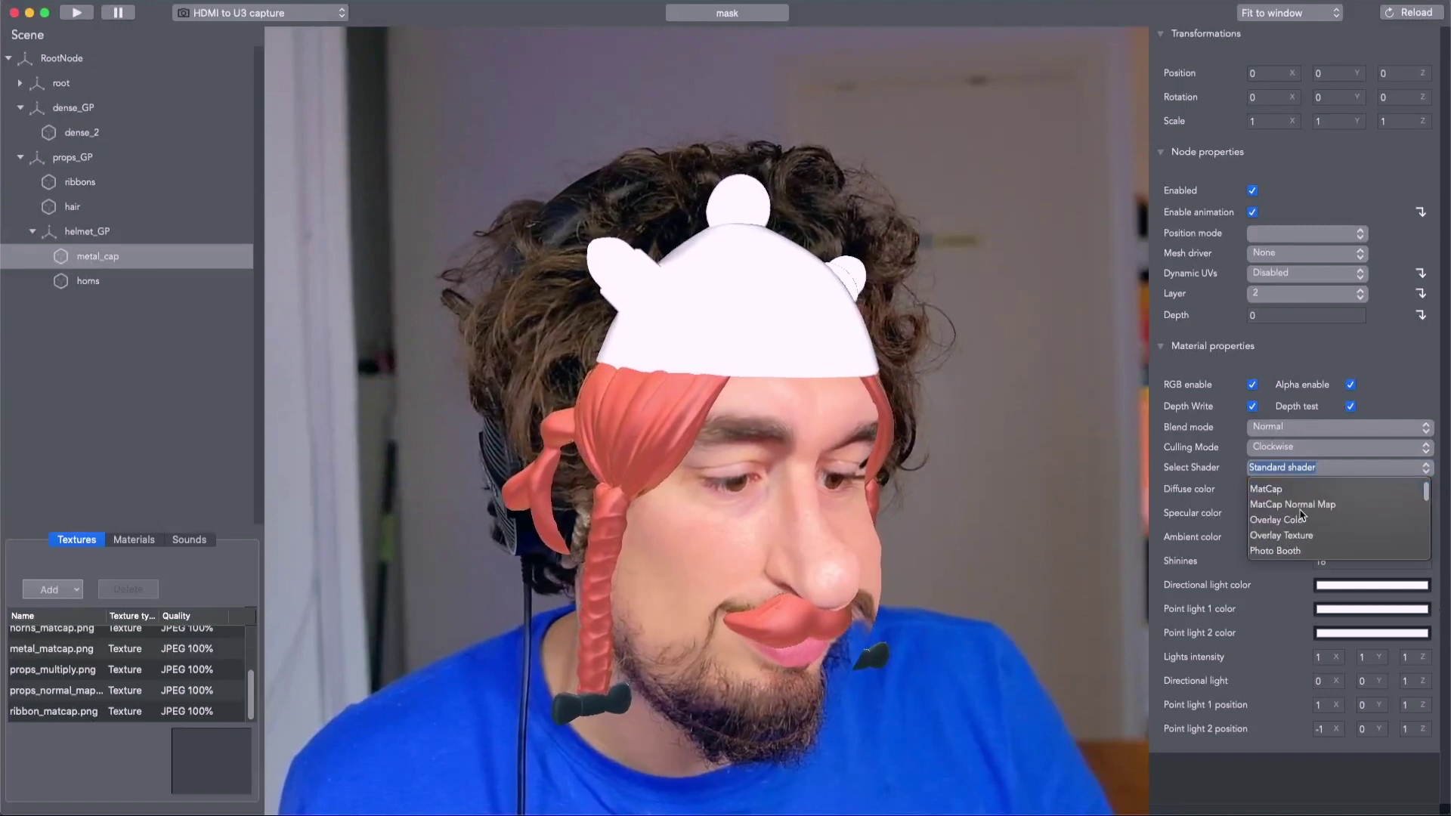
left_click(1294, 504)
Step: Set metal_cap's input texture to metal_matcap.png and its normal map to props_normal_map.png
left_click(1353, 487)
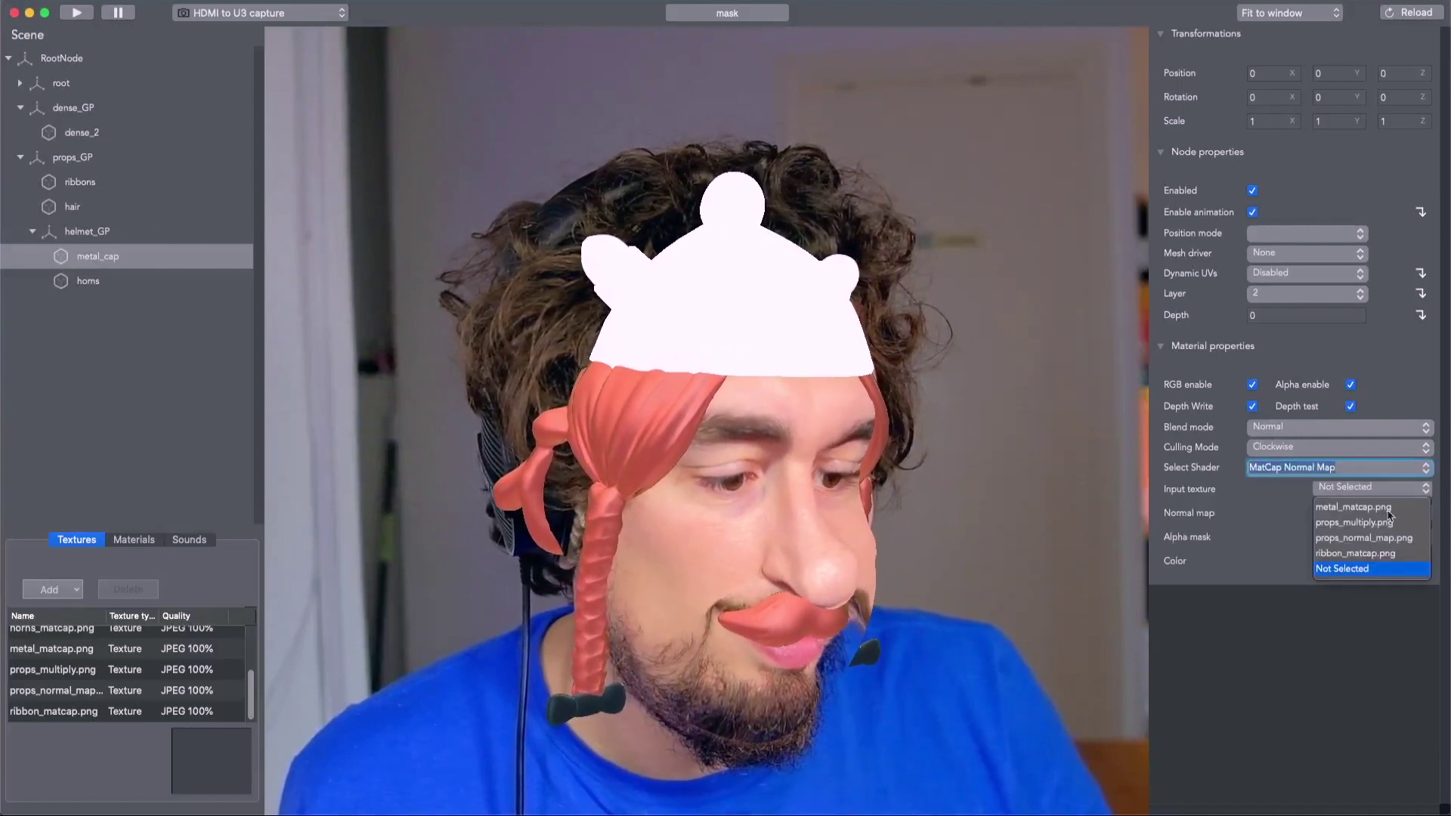
left_click(1353, 507)
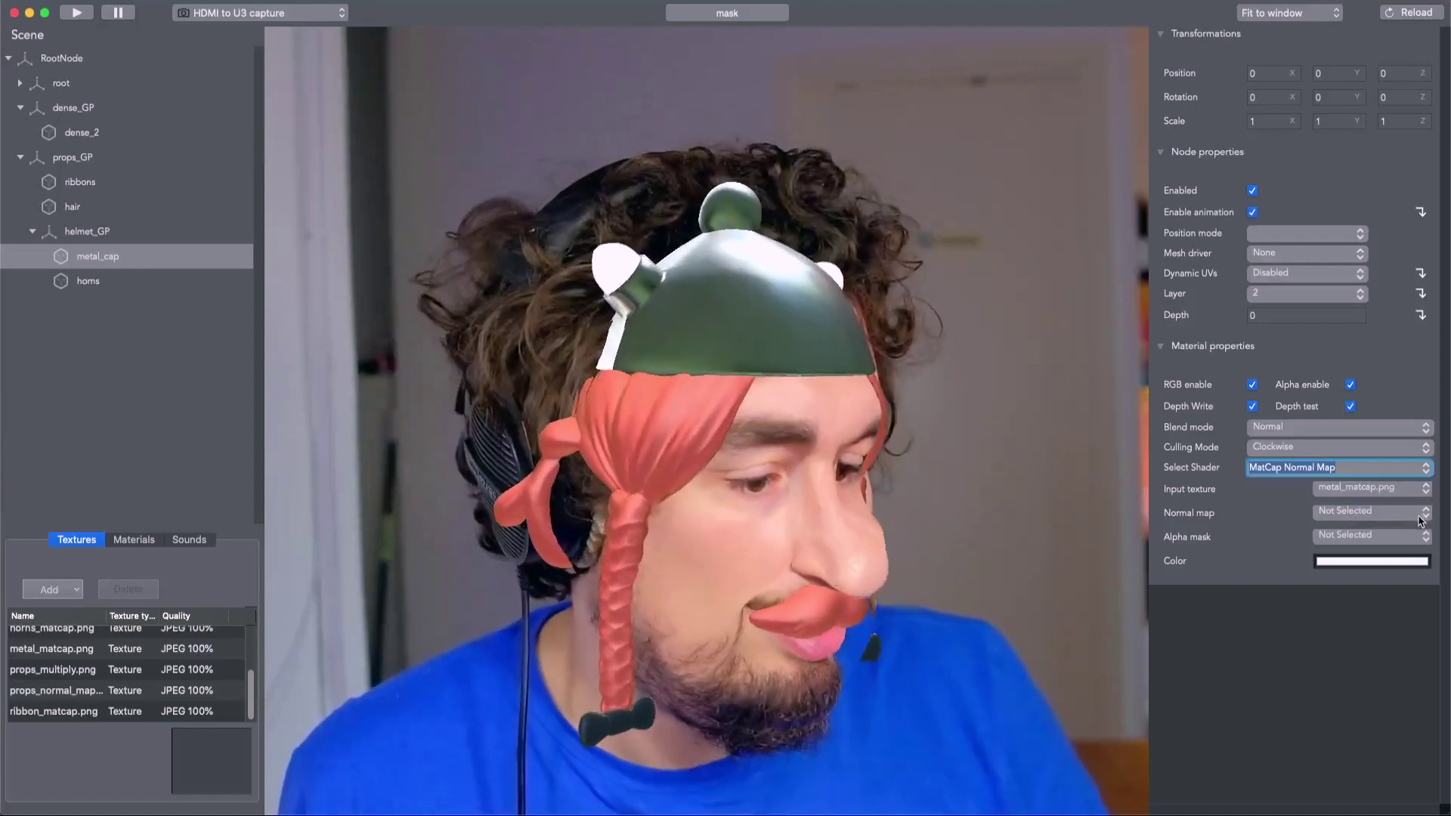
left_click(1423, 514)
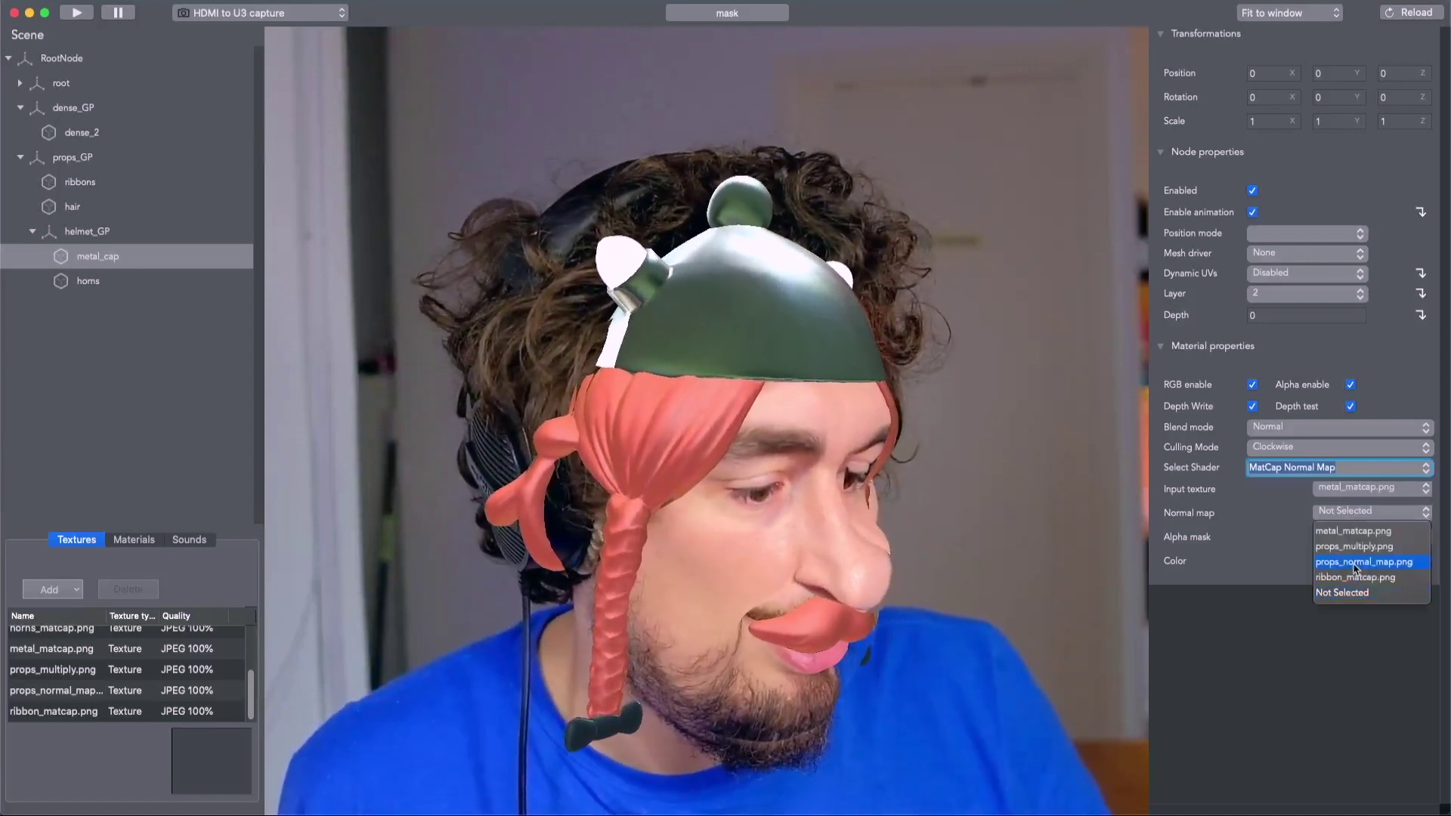
left_click(1358, 562)
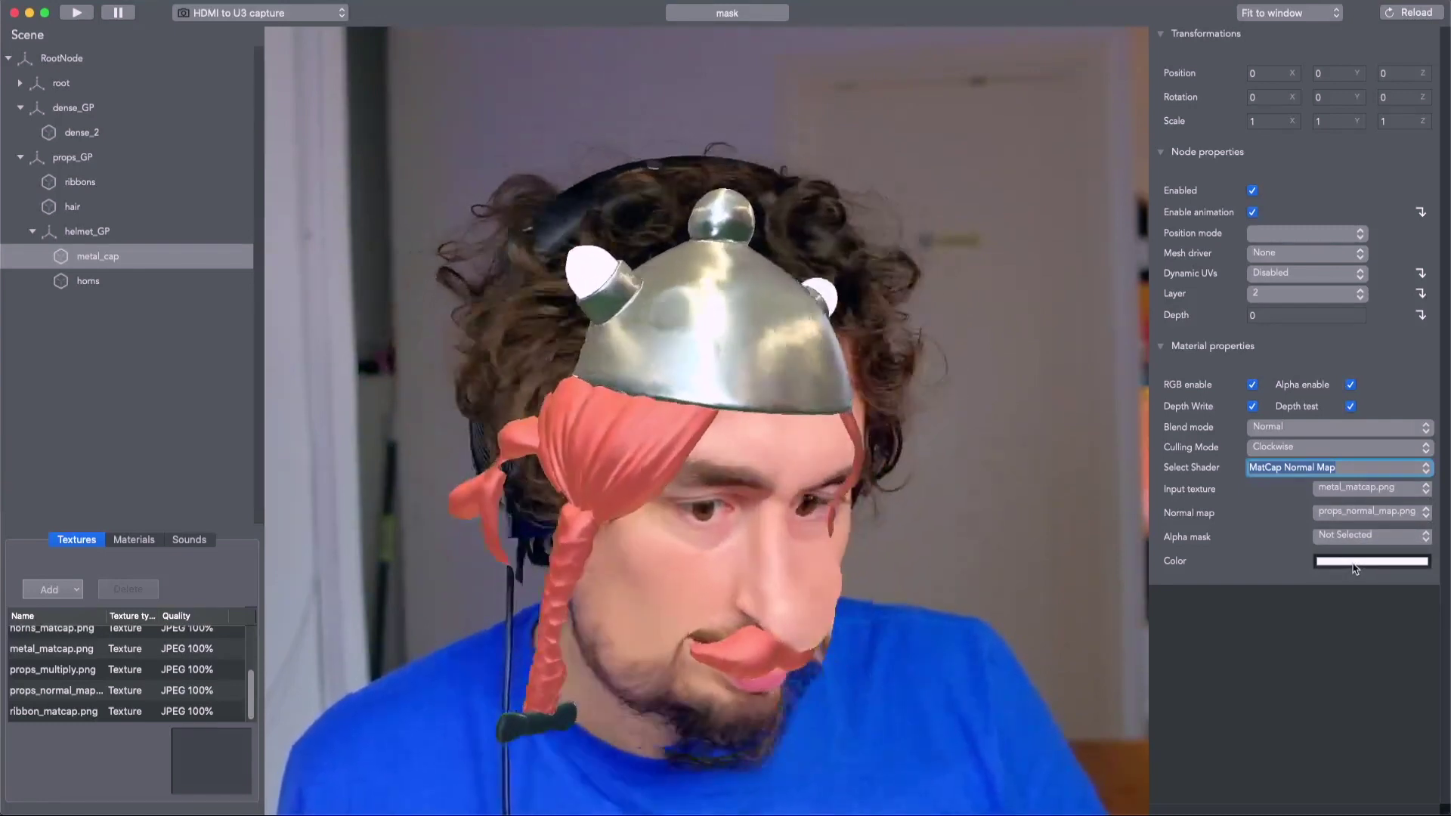
Step: Give the horns mesh the MatCap Normal Map shader with horns_matcap.png as input texture and props_normal_map.png as normal map
left_click(89, 281)
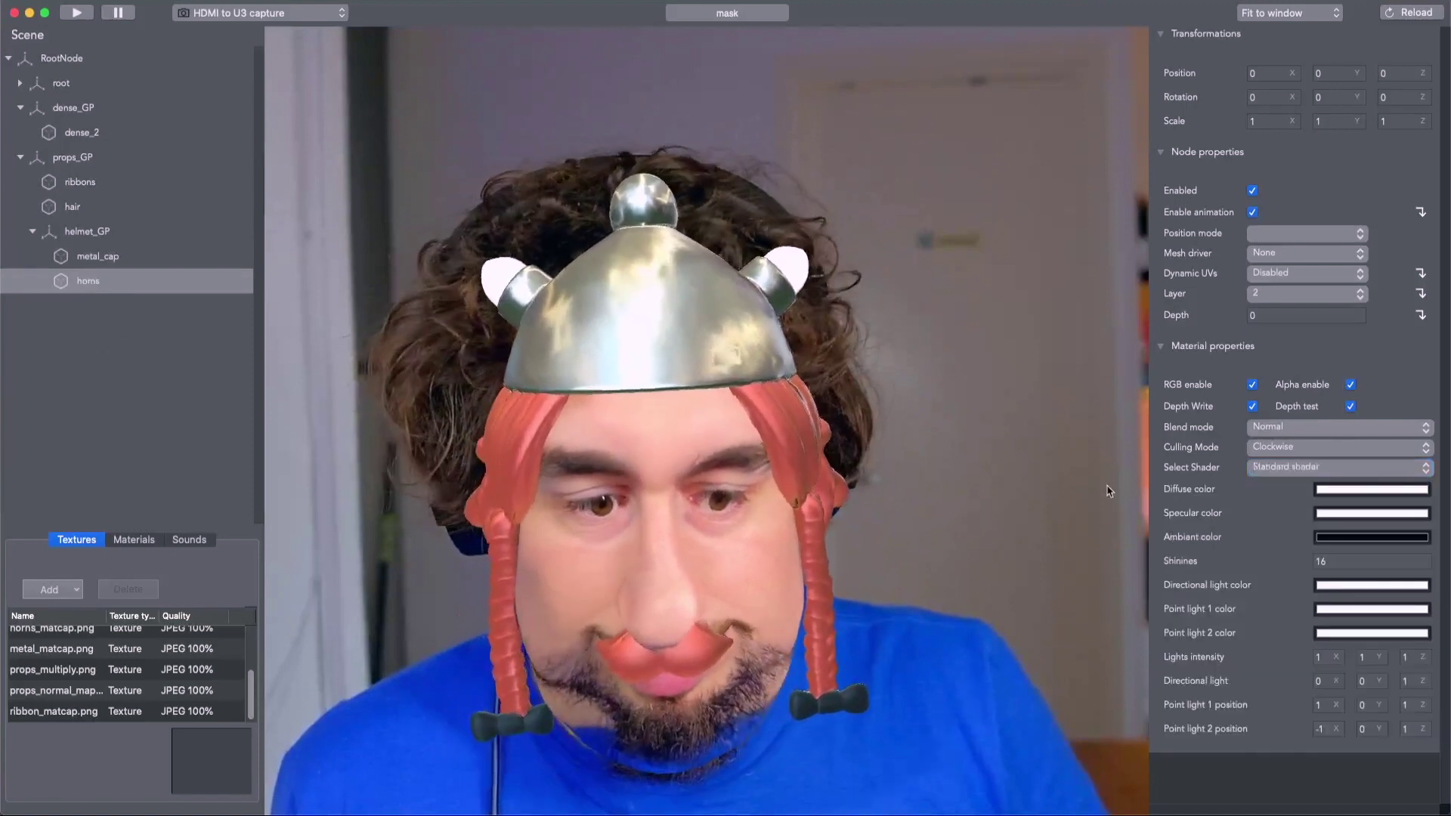
left_click(1425, 468)
scroll(1356, 529, "down", 2)
left_click(1354, 547)
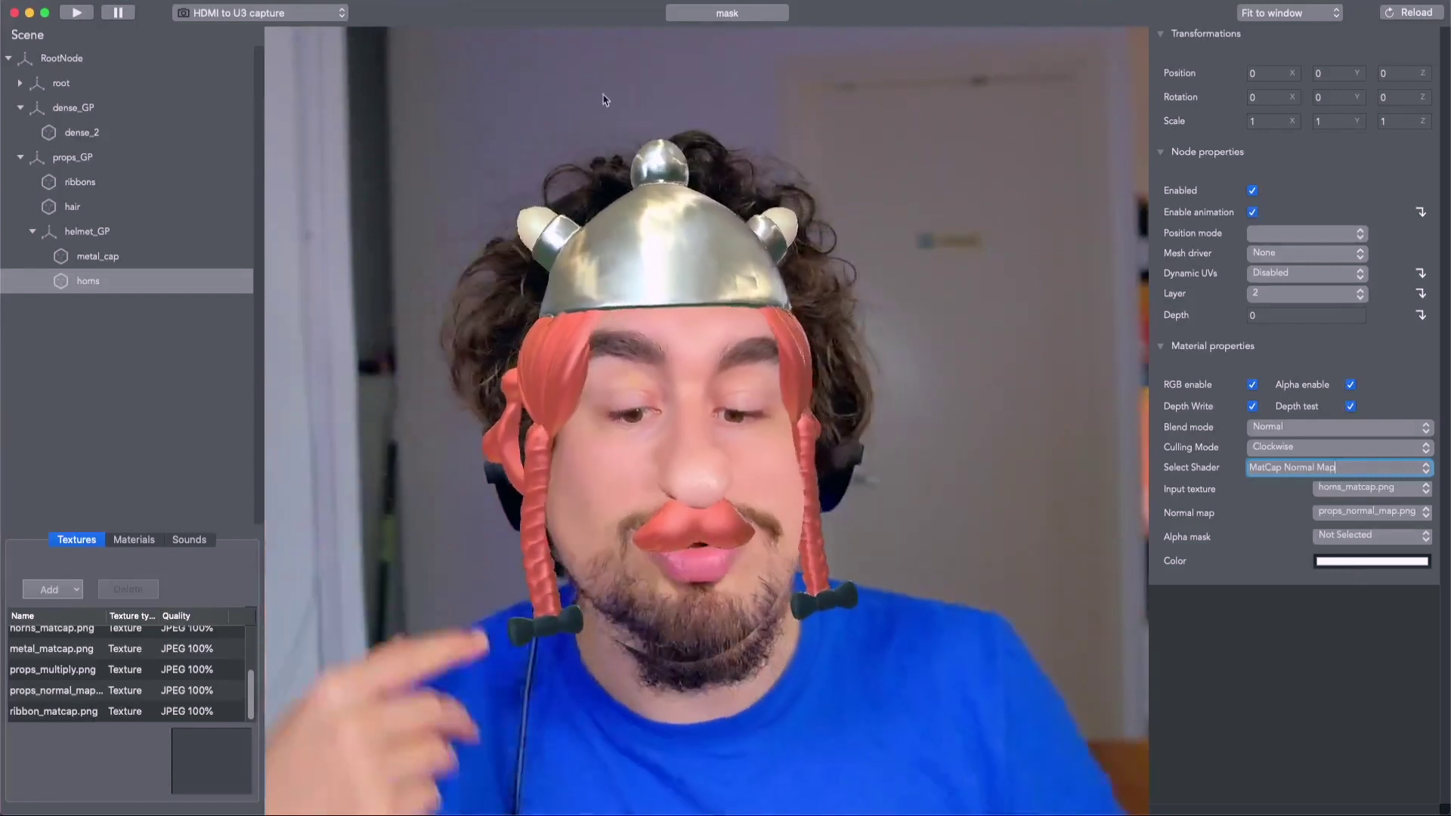
Step: Set the RootNode's scale to 1.2 in X, 1.2 in Y and 12 in Z
left_click(71, 59)
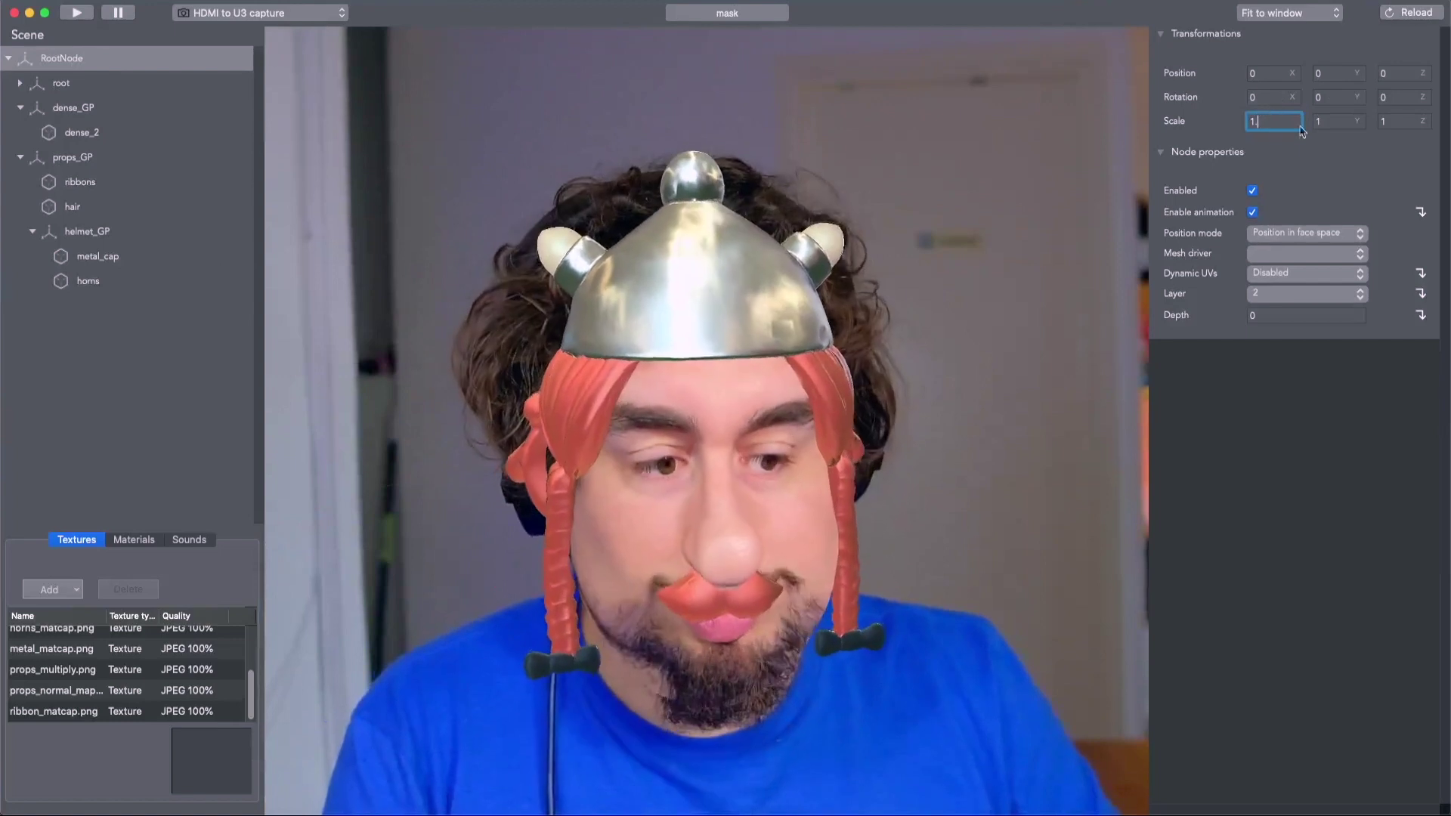
left_click(1403, 121)
type("2")
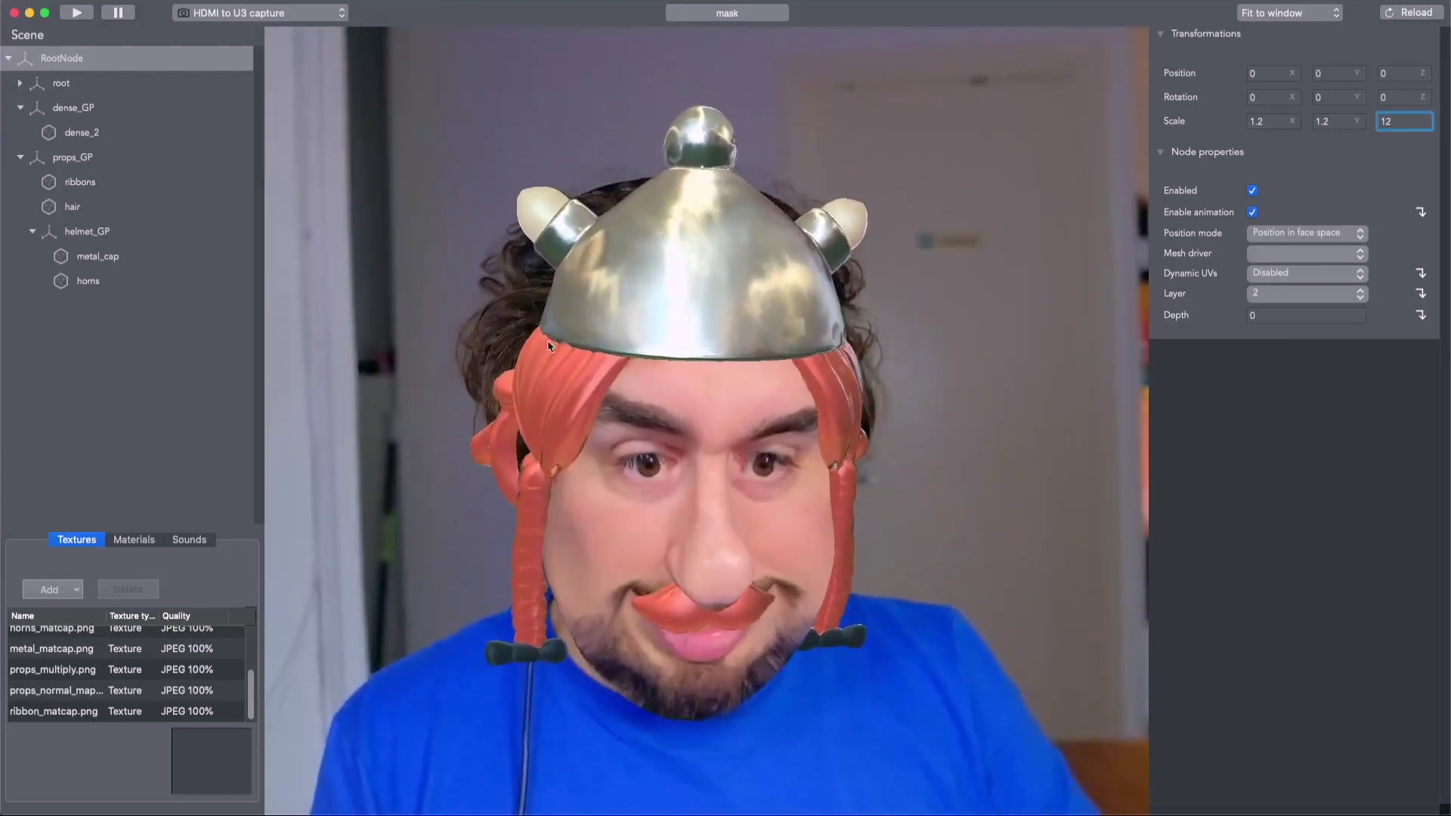
Step: Collapse the dense_GP and props_GP groups and export the effect as Obelix into the Obelix folder
left_click(19, 110)
left_click(19, 132)
left_click(113, 1)
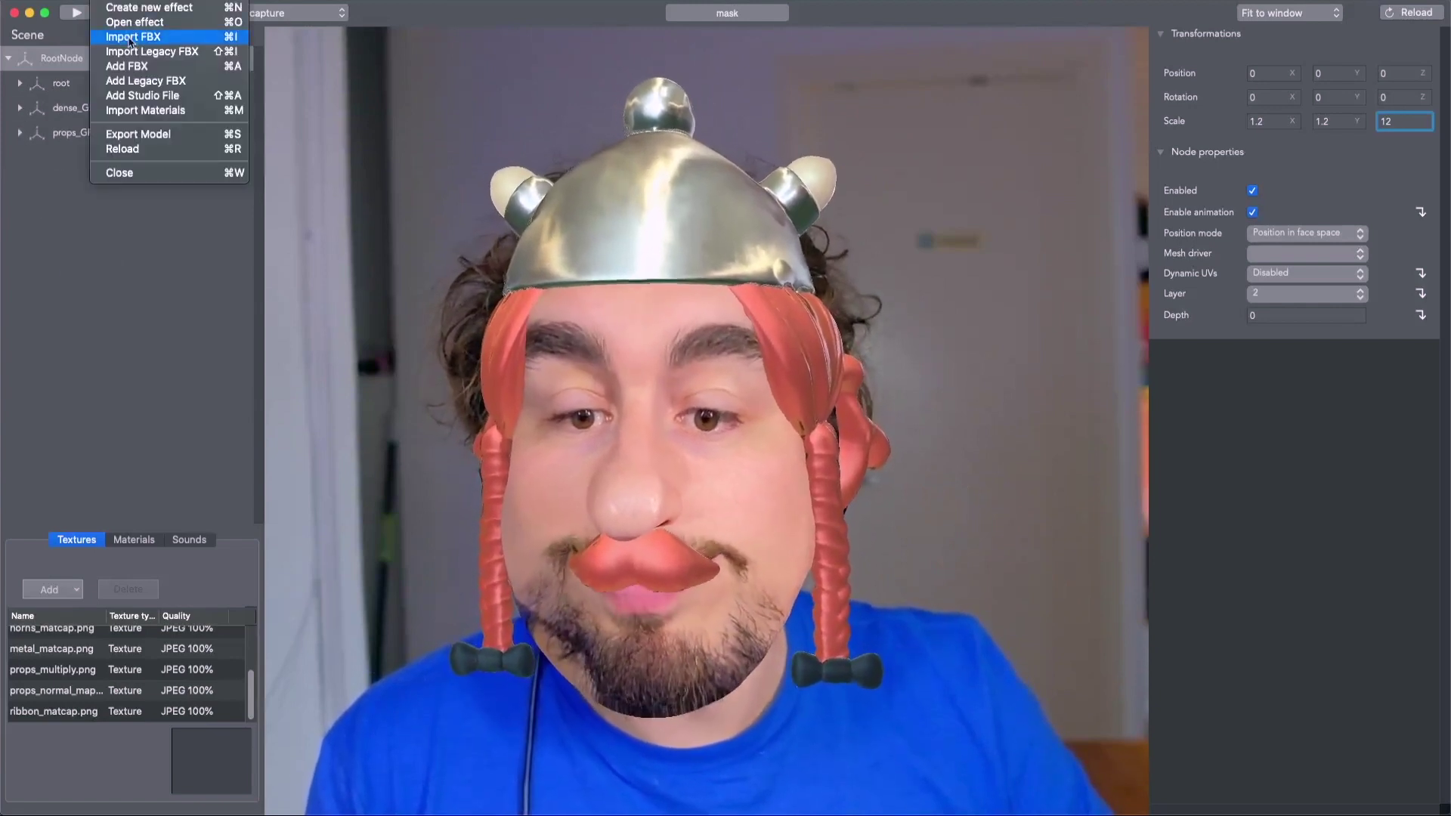
left_click(176, 140)
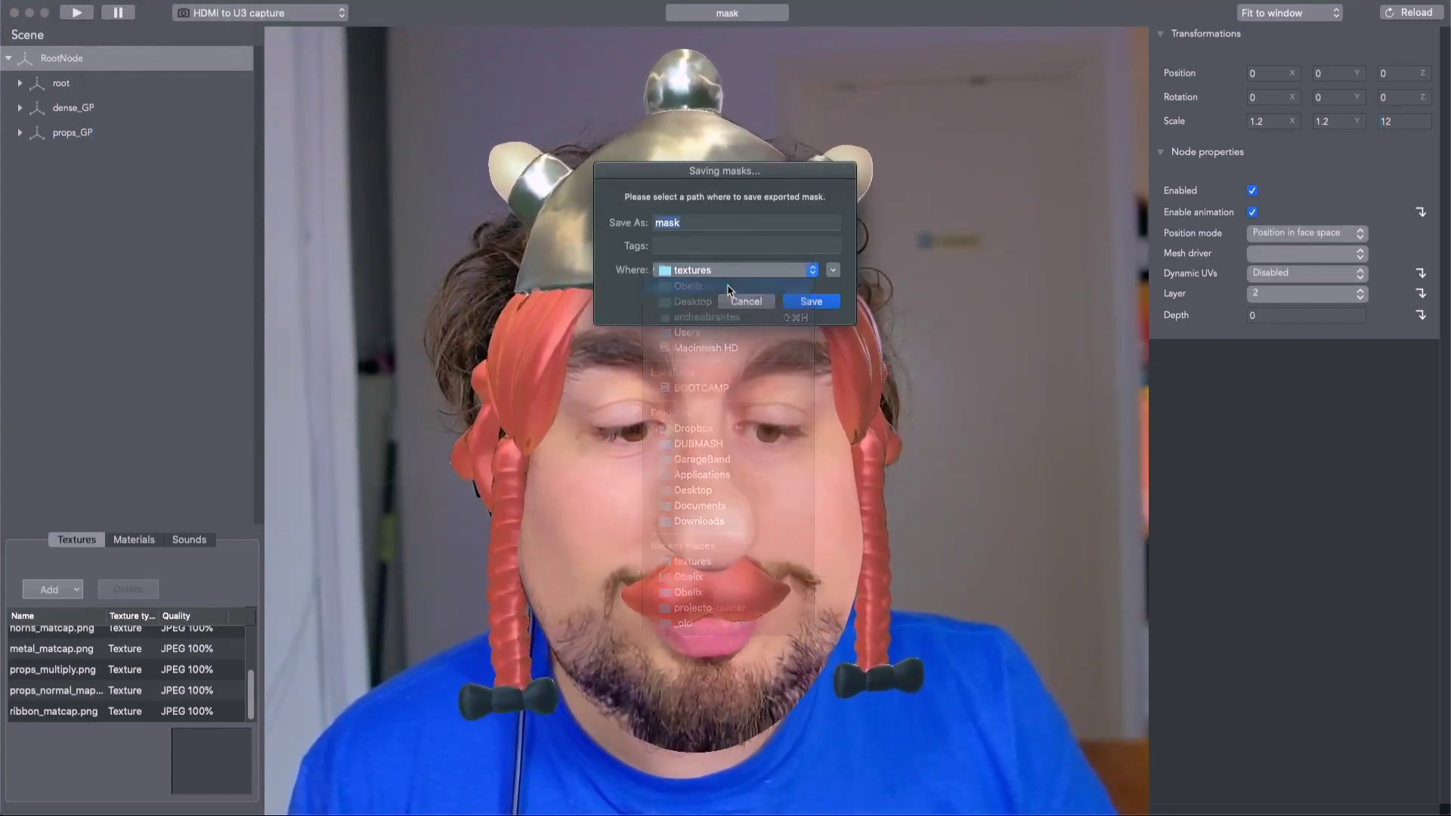
left_click(728, 290)
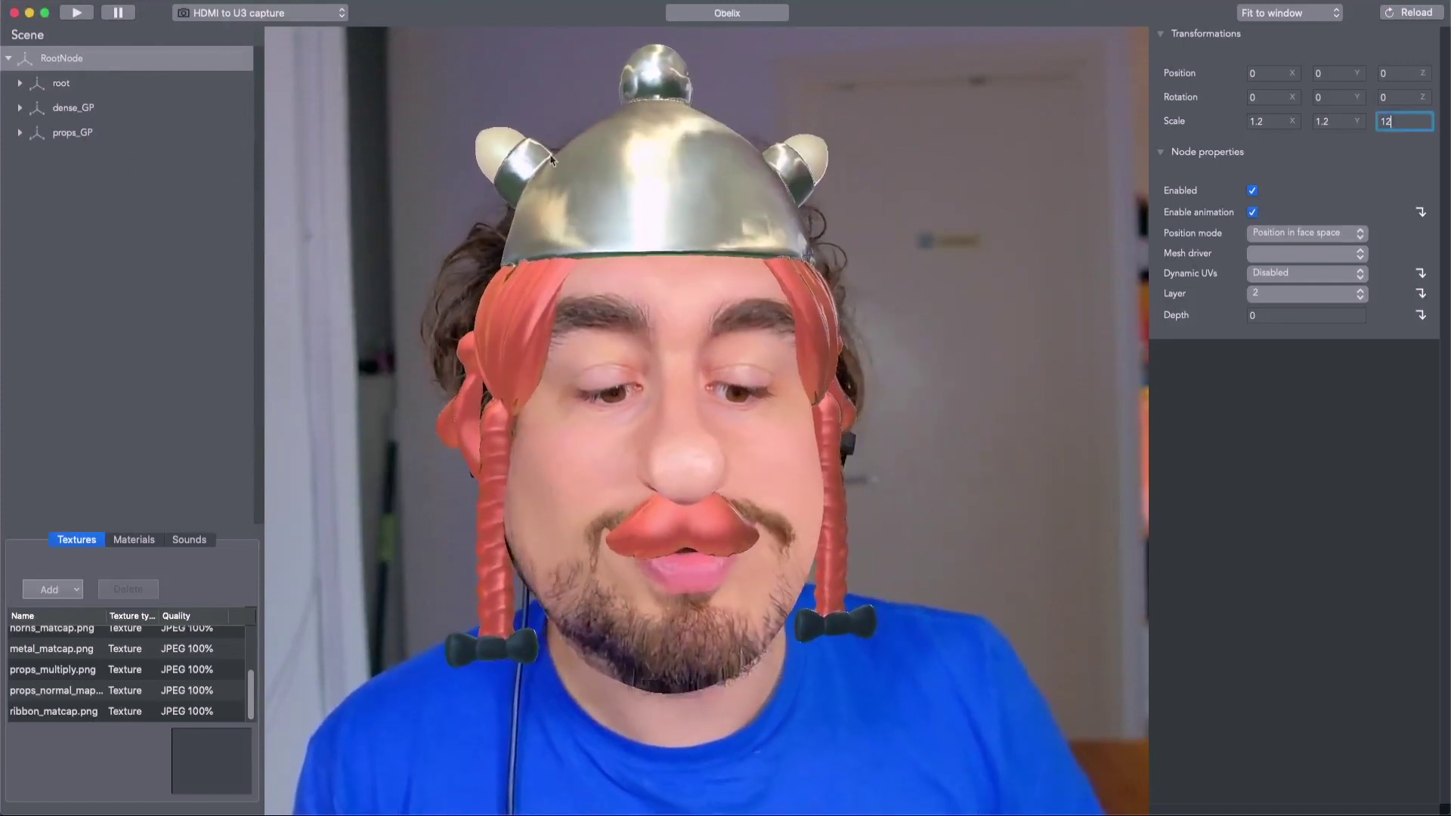
Step: Switch to Maya and import Hair_Remover.fbx from the Obelix folder into the open scene
left_click(109, 1)
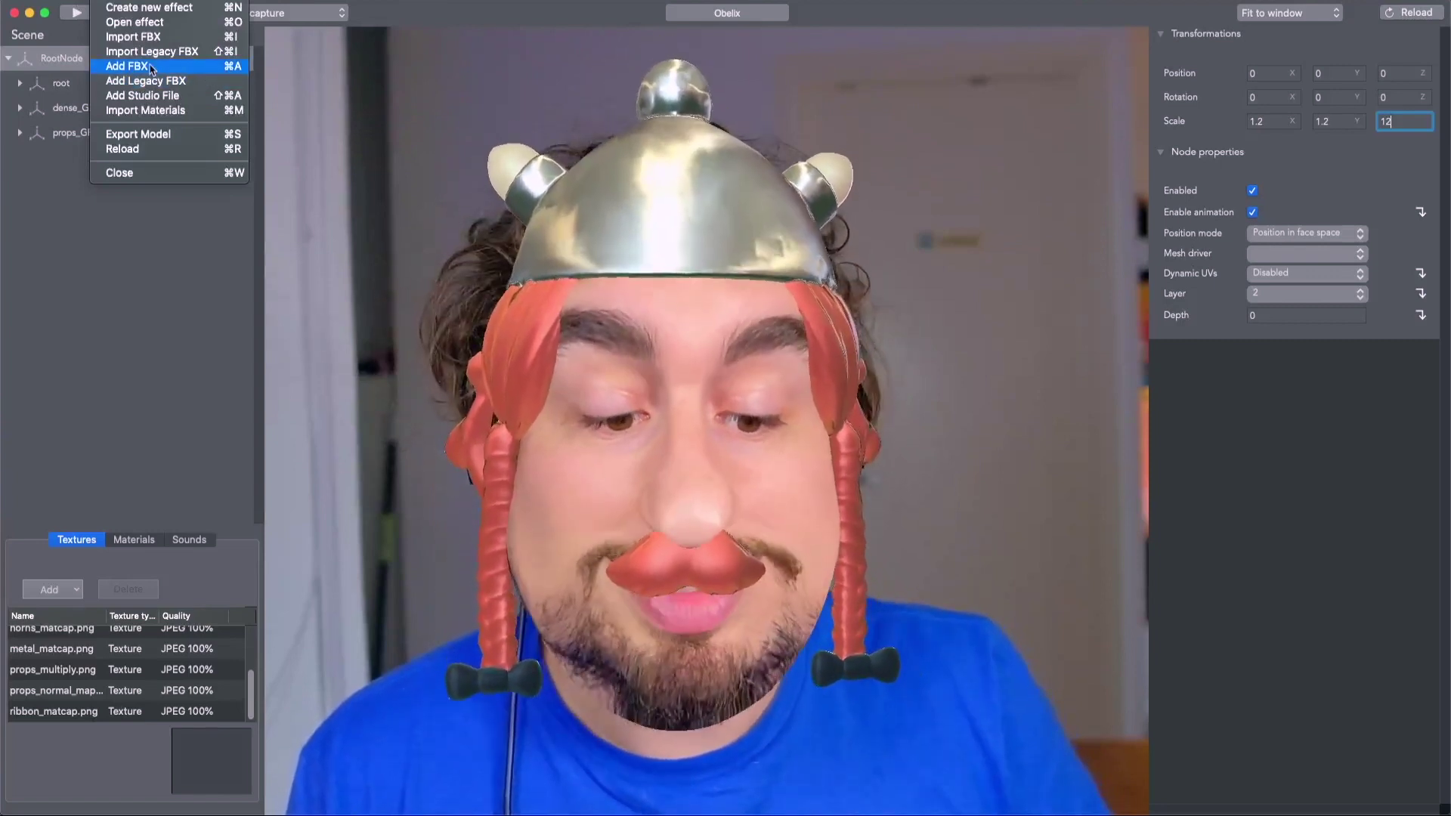
left_click(879, 319)
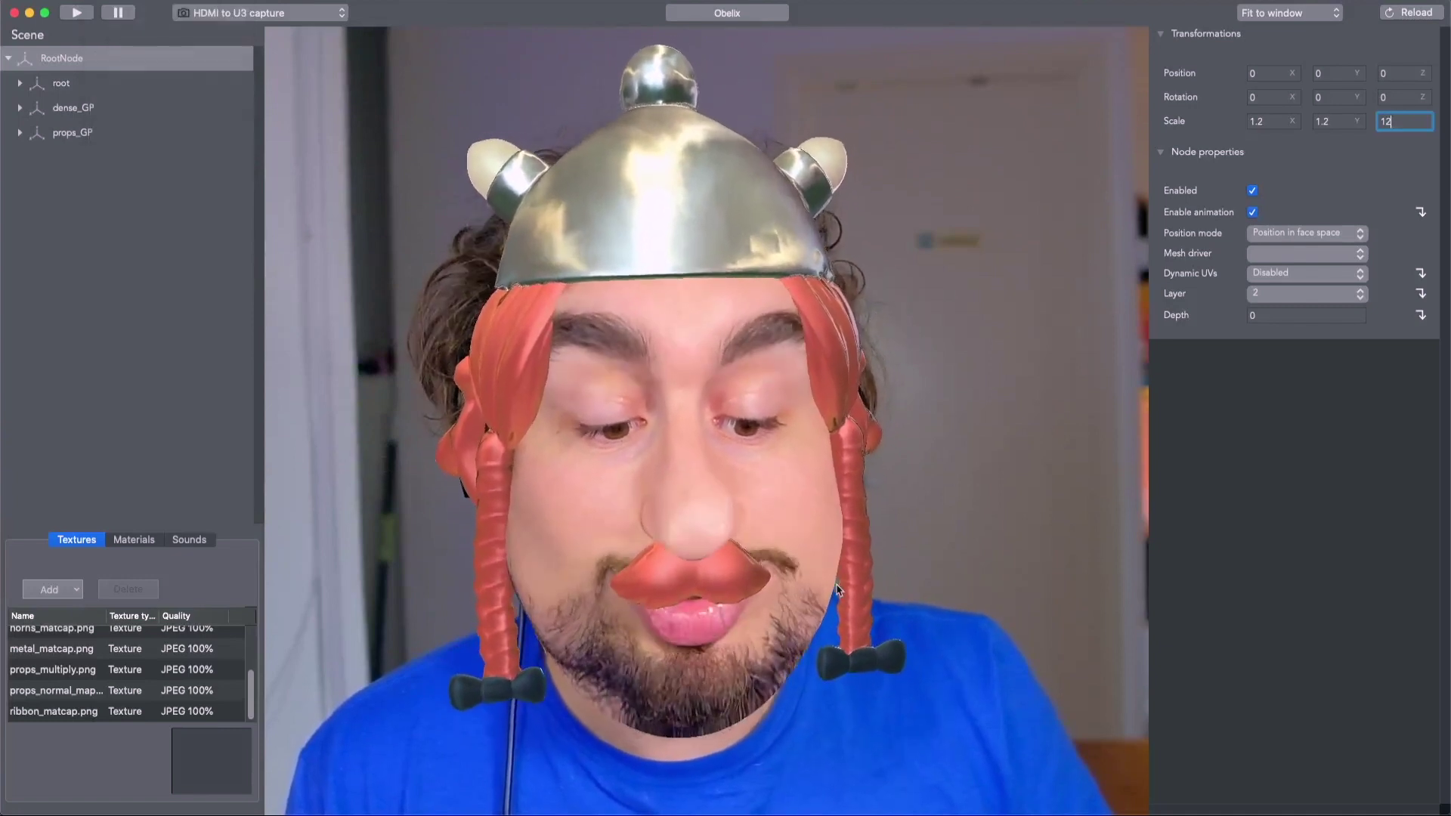
mouse_move(703, 807)
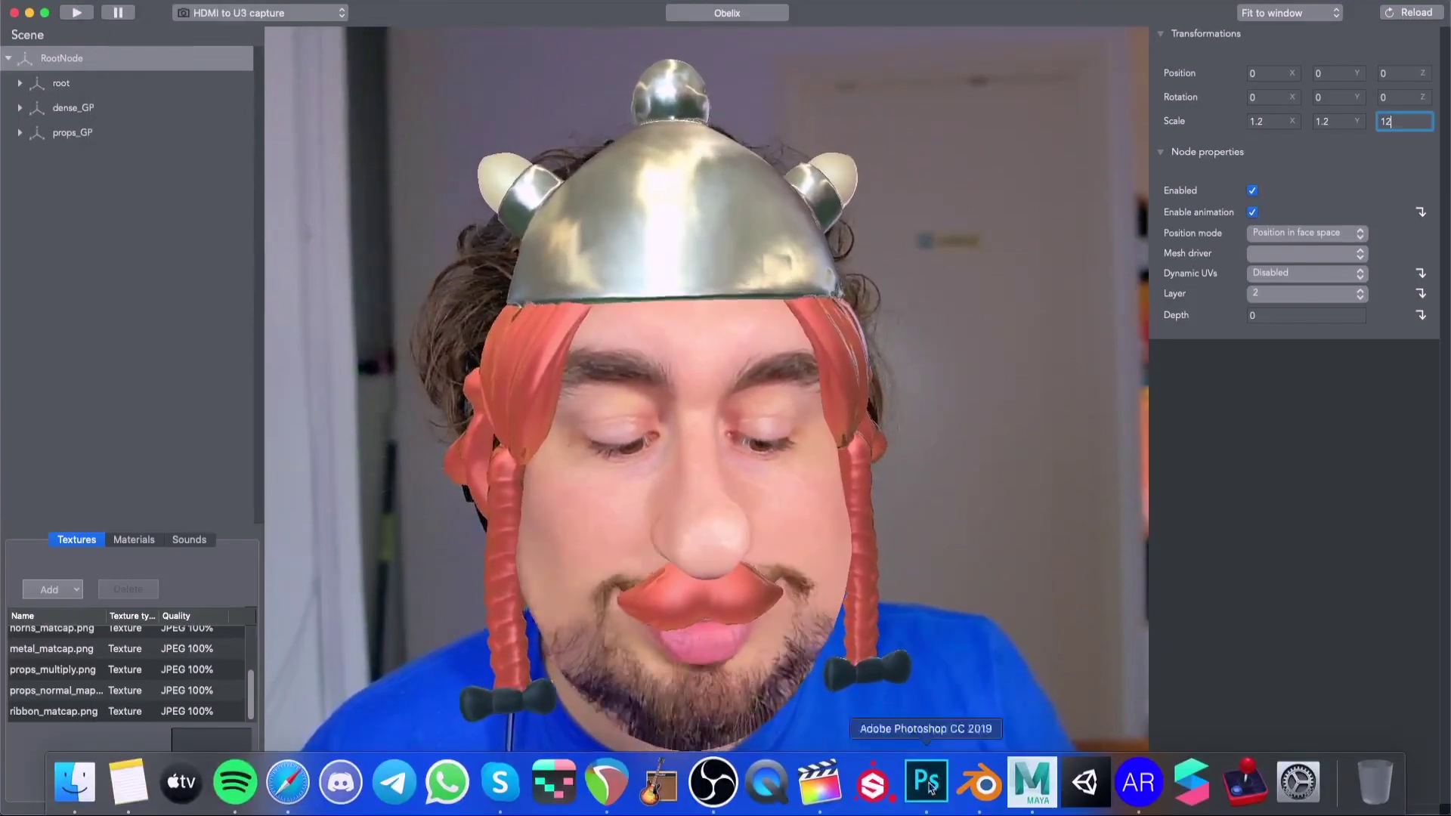
left_click(1031, 782)
left_click(76, 782)
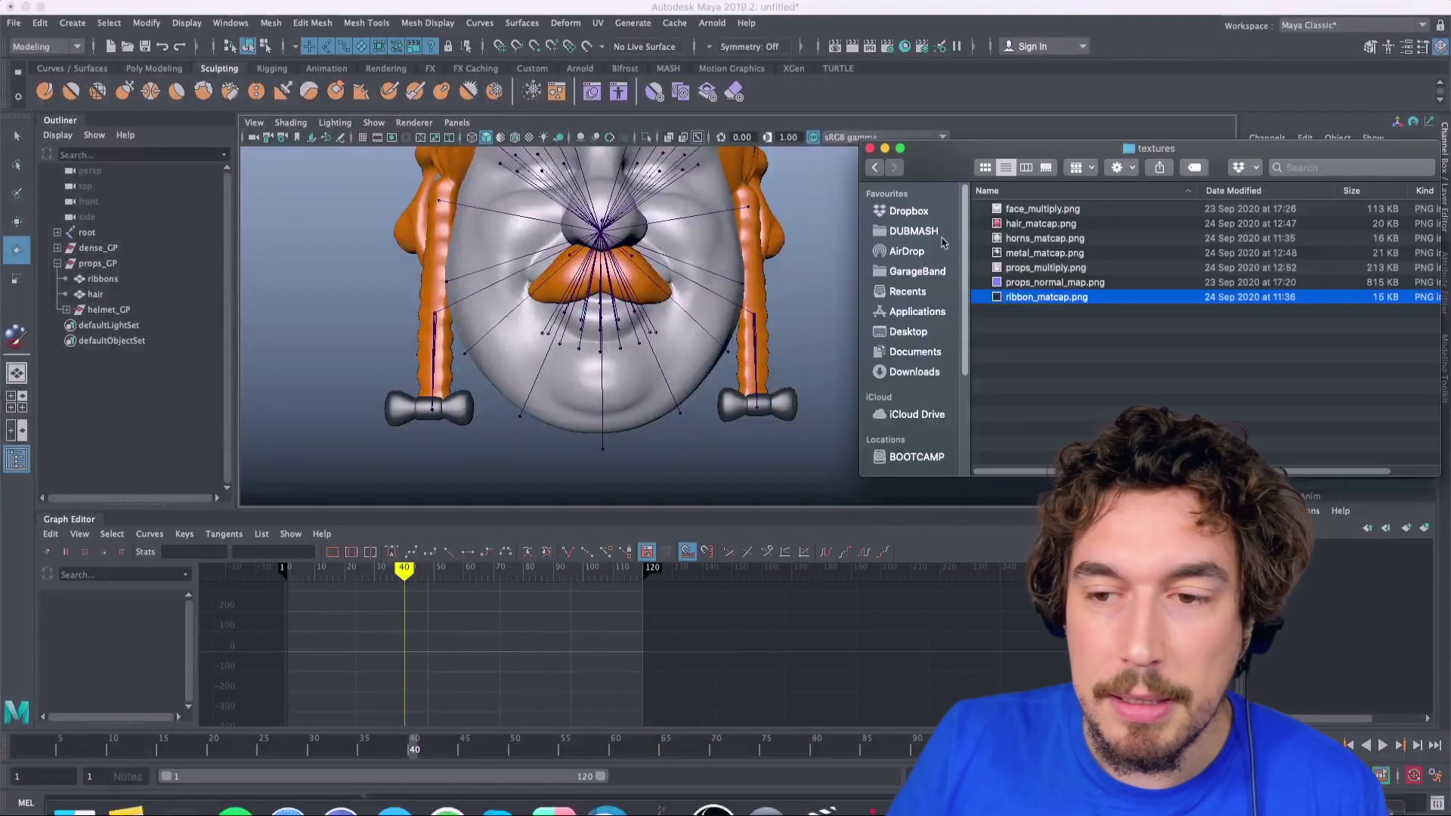
left_click(877, 169)
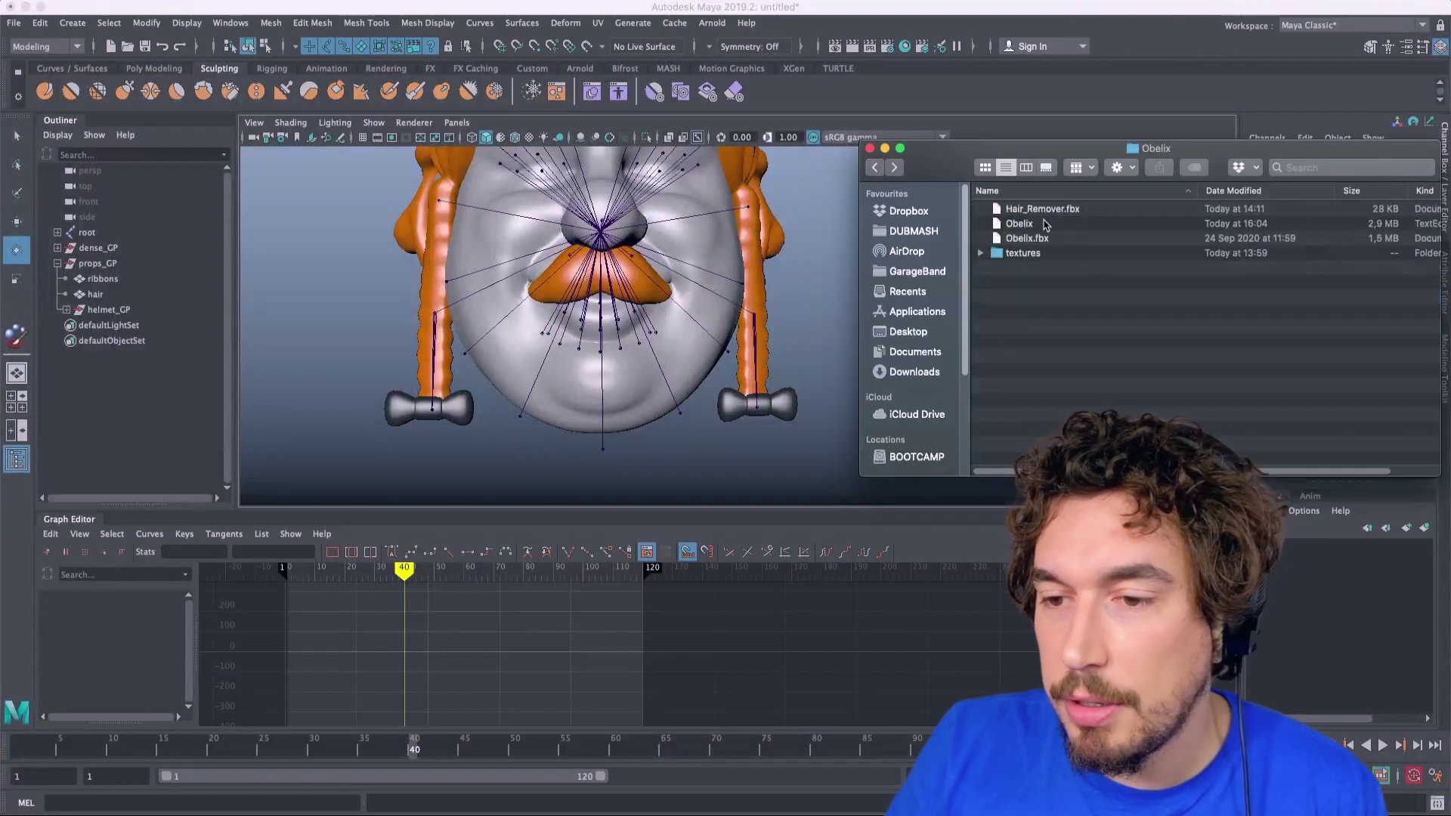
left_click_drag(961, 212, 892, 268)
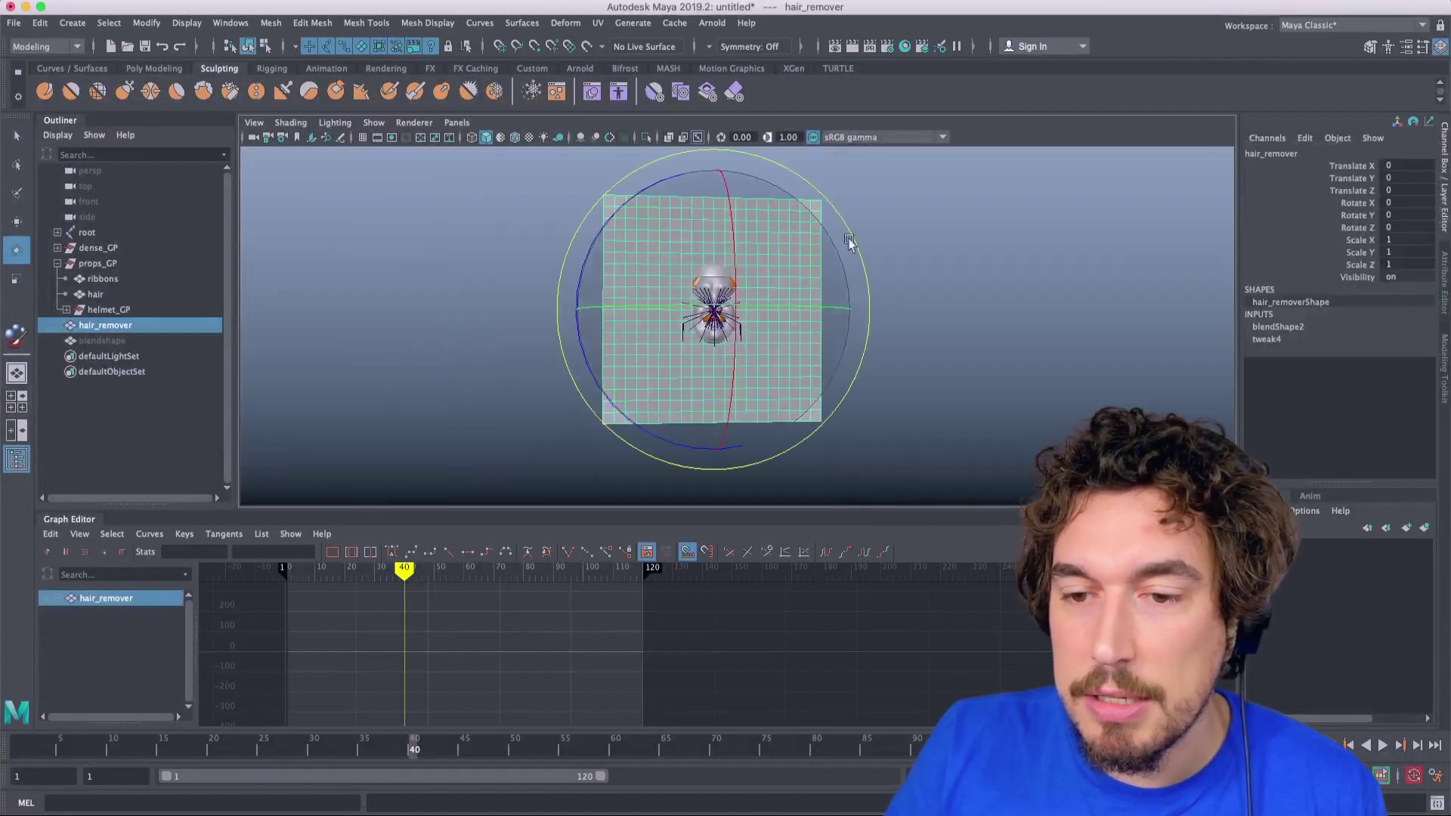
Step: Move the hair_remover plane along X to about 73.19, clear of the Obelix head
key("w")
middle_click_drag(892, 267, 826, 249, "alt")
left_click_drag(762, 299, 1021, 275)
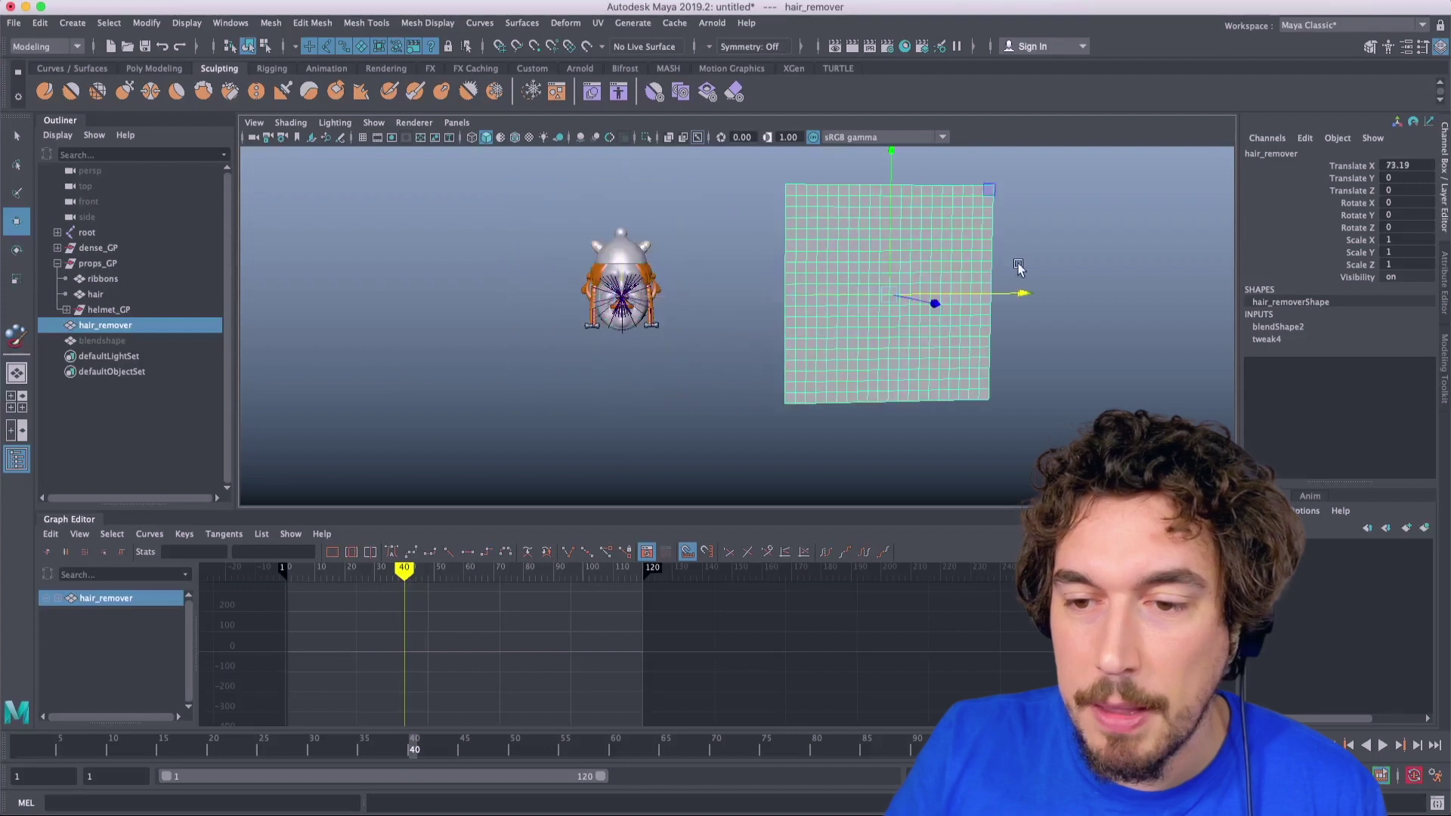
middle_click_drag(1021, 276, 859, 280, "alt")
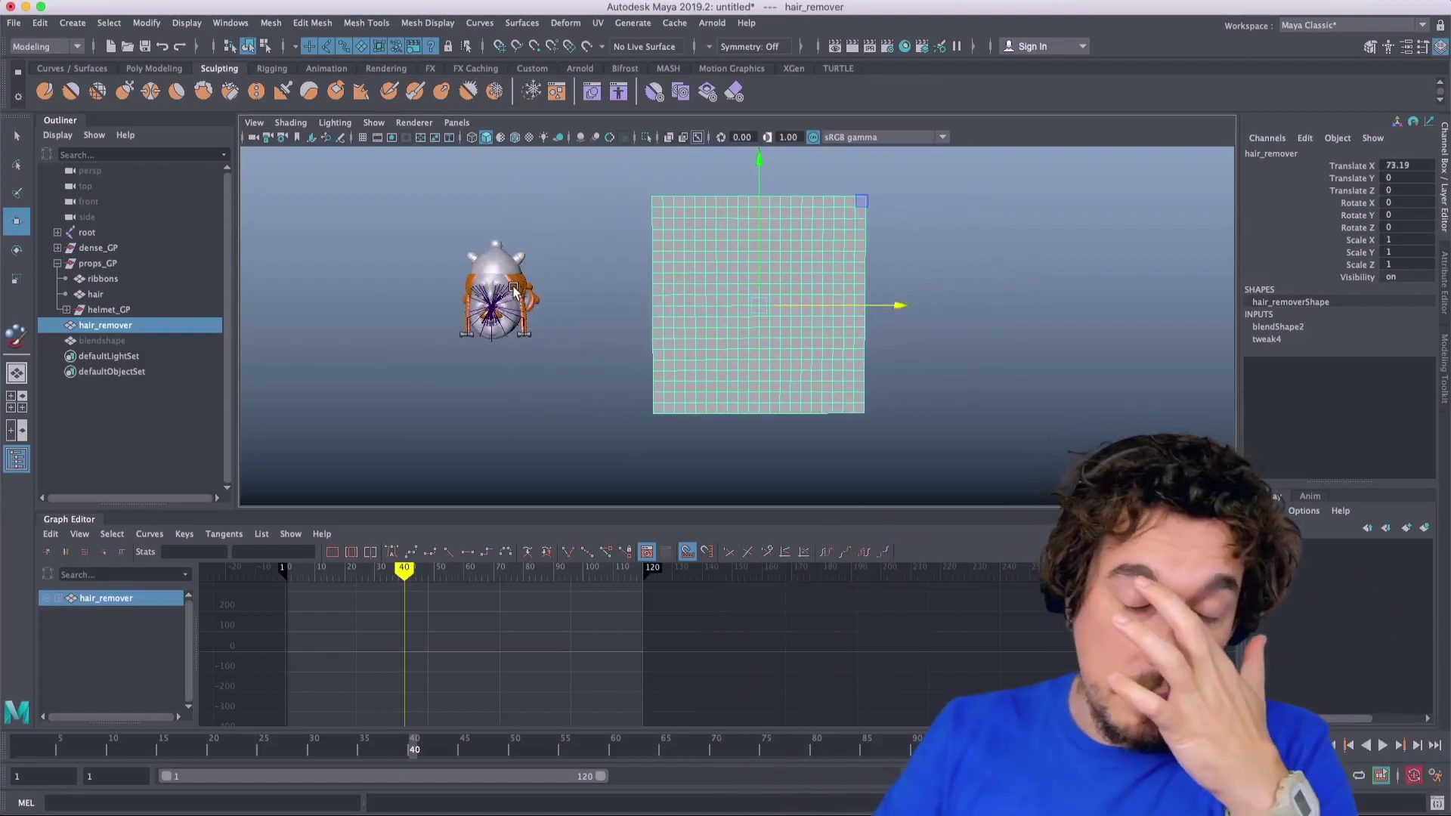
Step: Set the hair_remover plane's blendshape weight to 1 in blendShape2 to preview its pinched shape
left_click(1328, 327)
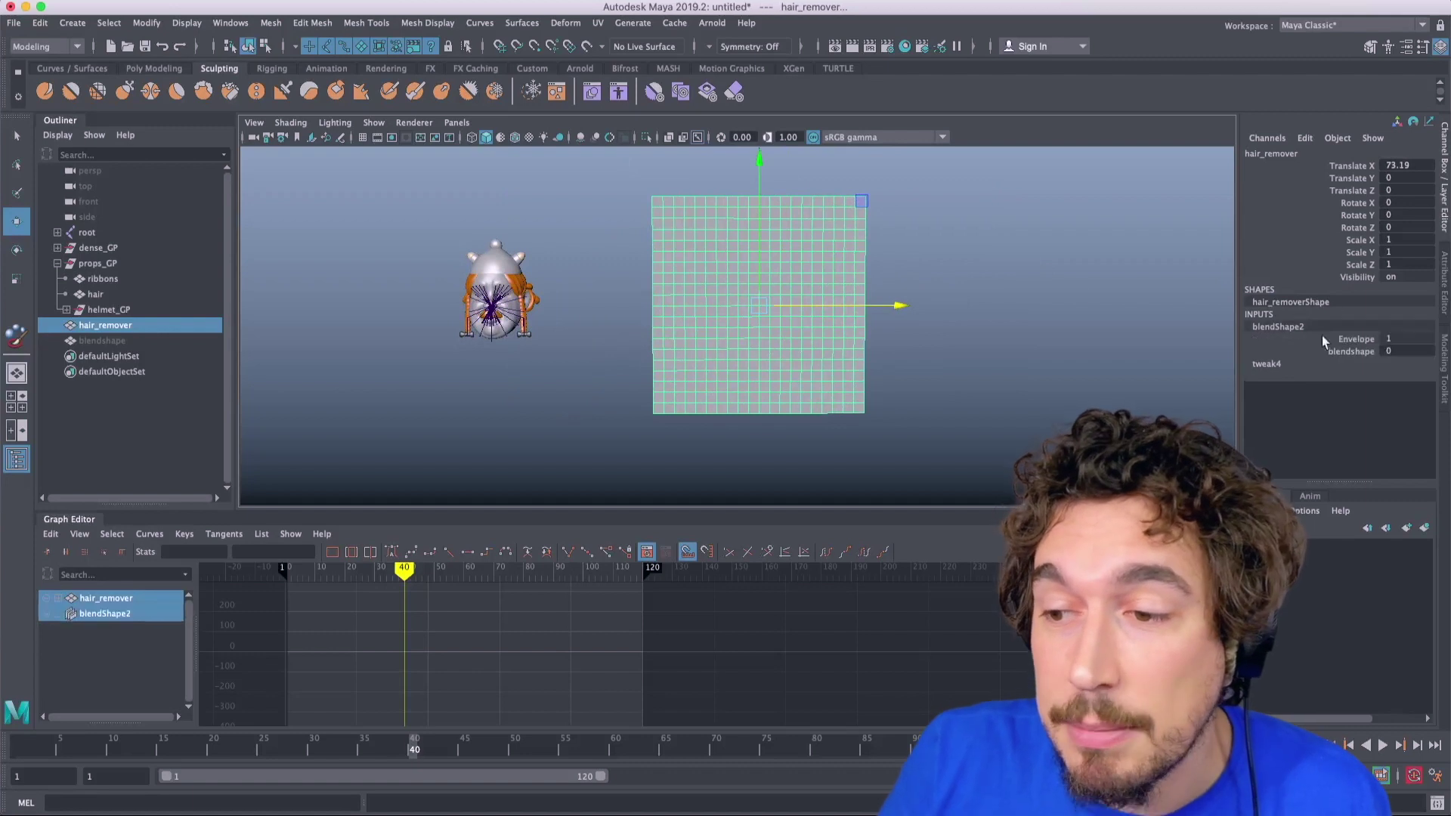
middle_click_drag(1068, 329, 1074, 329)
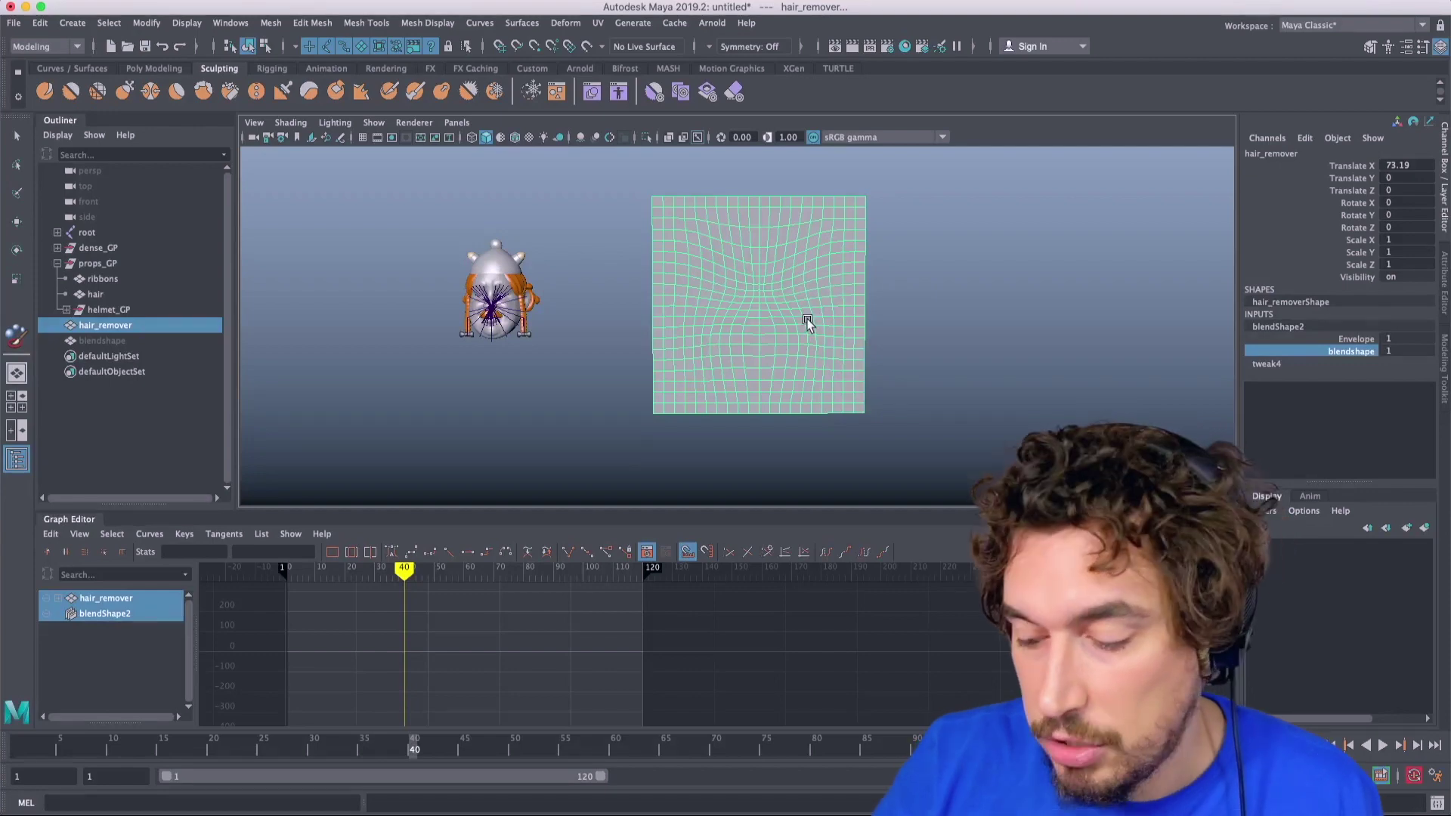
key("Delete")
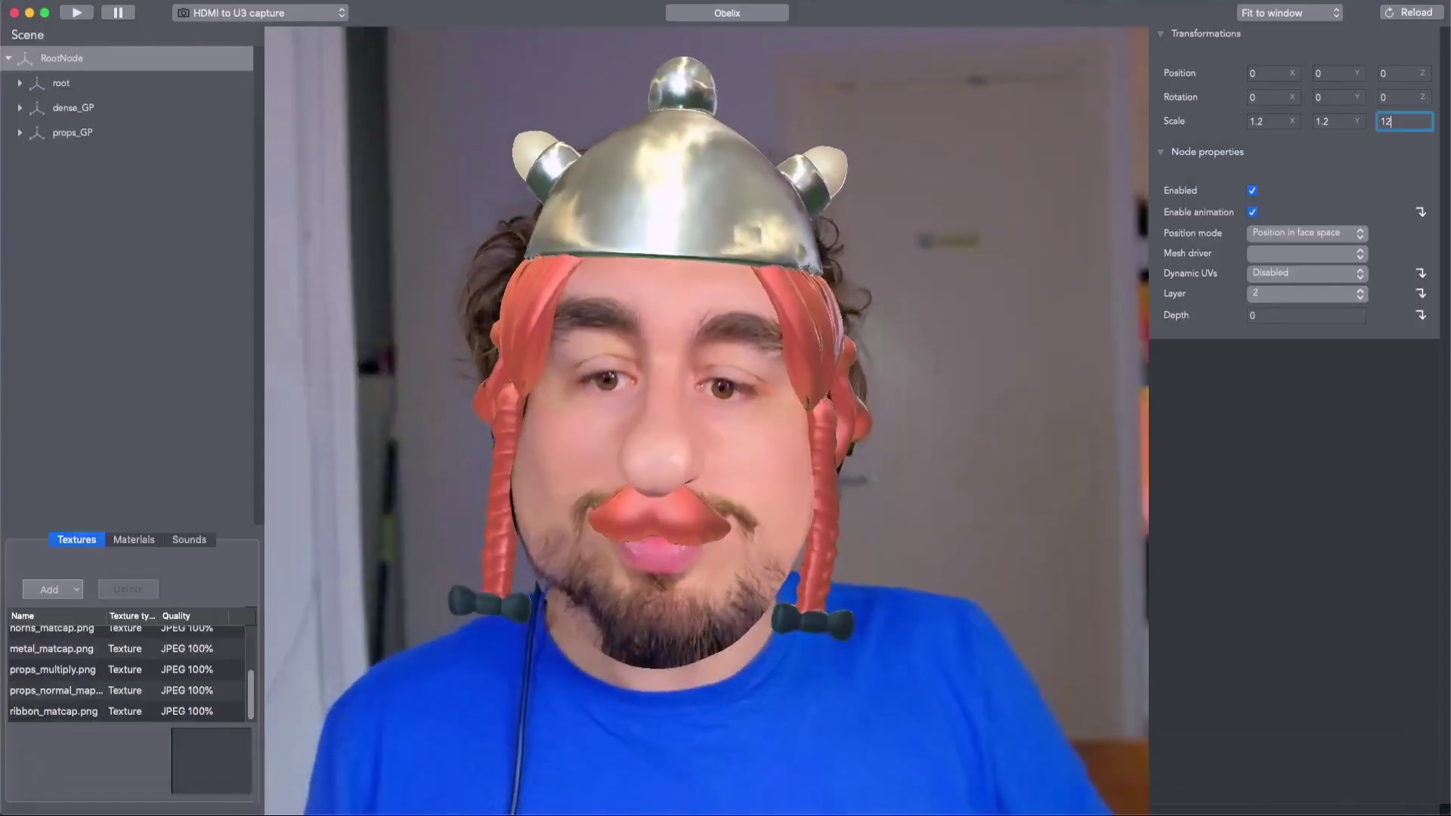
Step: Switch to DeepAR and add Hair_Remover.fbx from the Obelix folder to the current effect
left_click(121, 2)
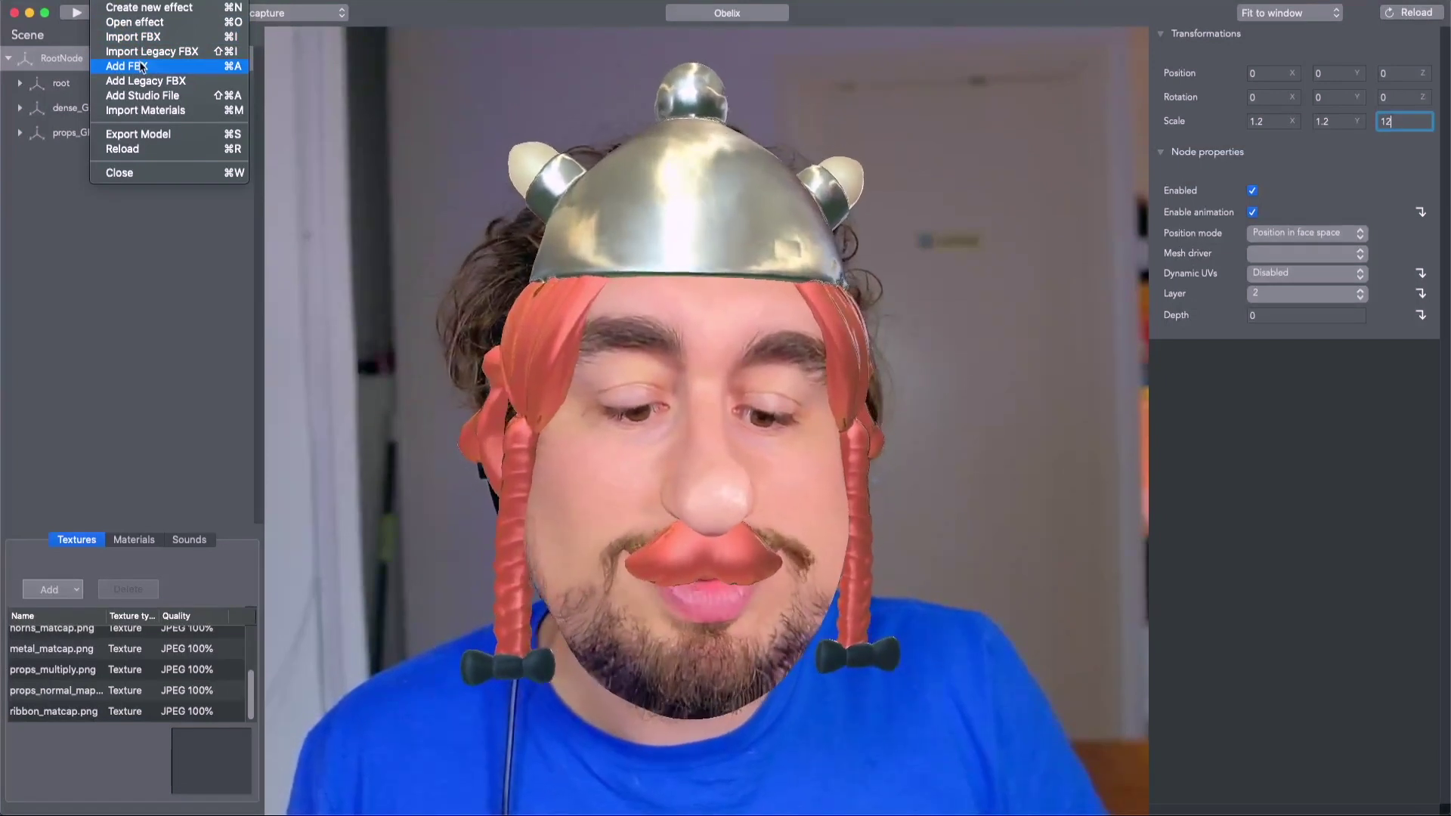
left_click(143, 67)
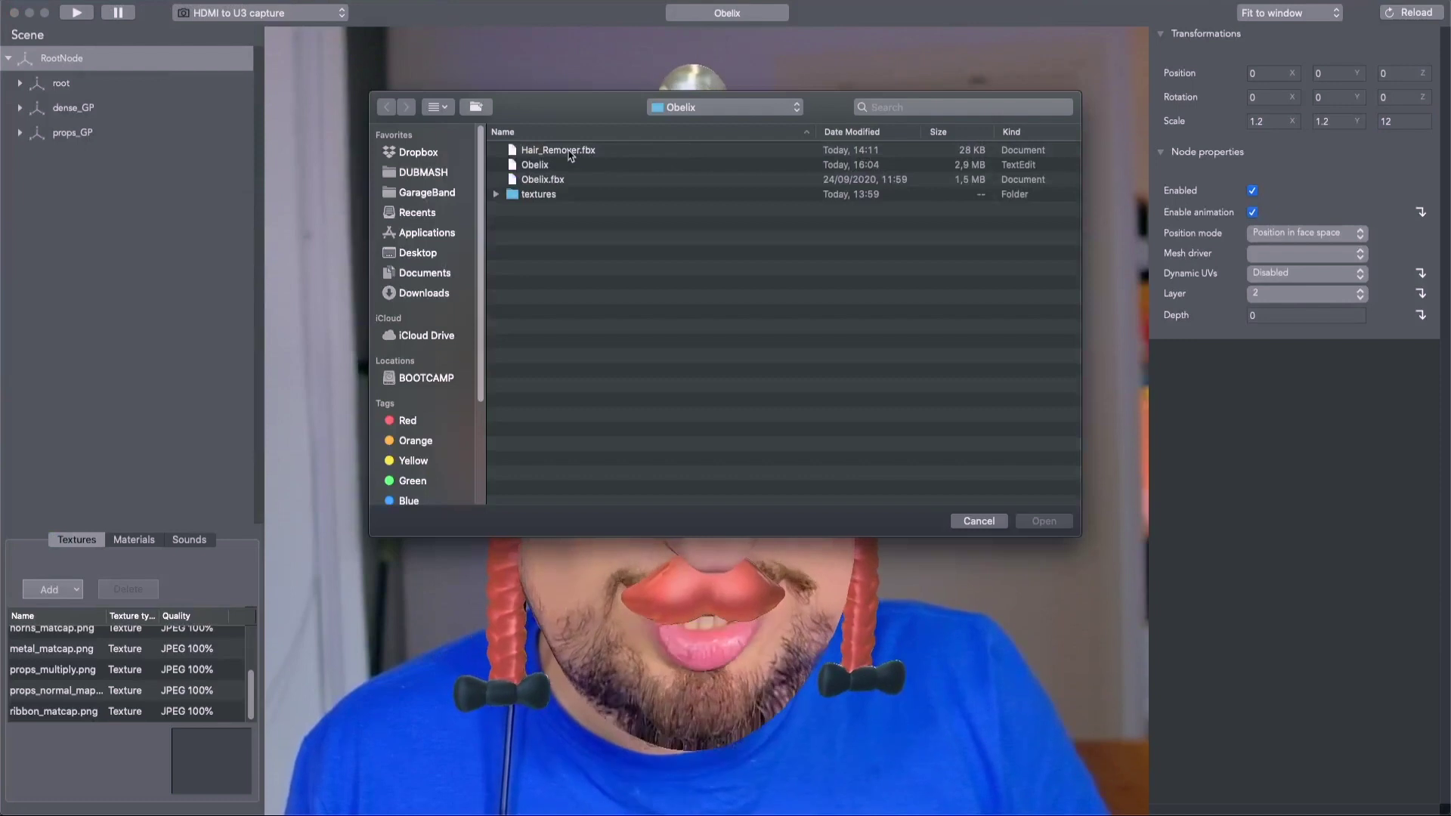
double_click(559, 151)
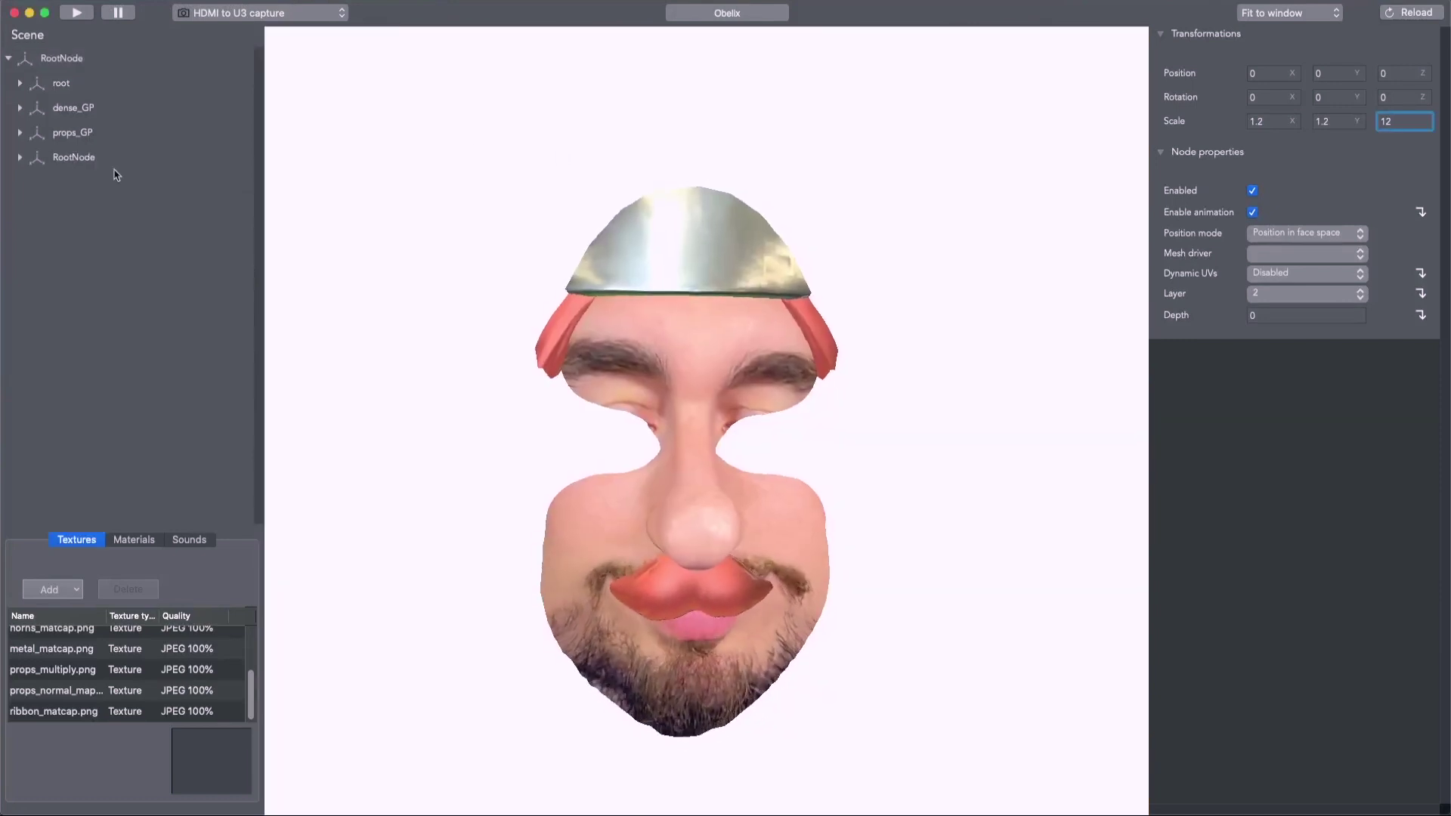
Step: Set the main RootNode's Z scale to 1.2
left_click(18, 160)
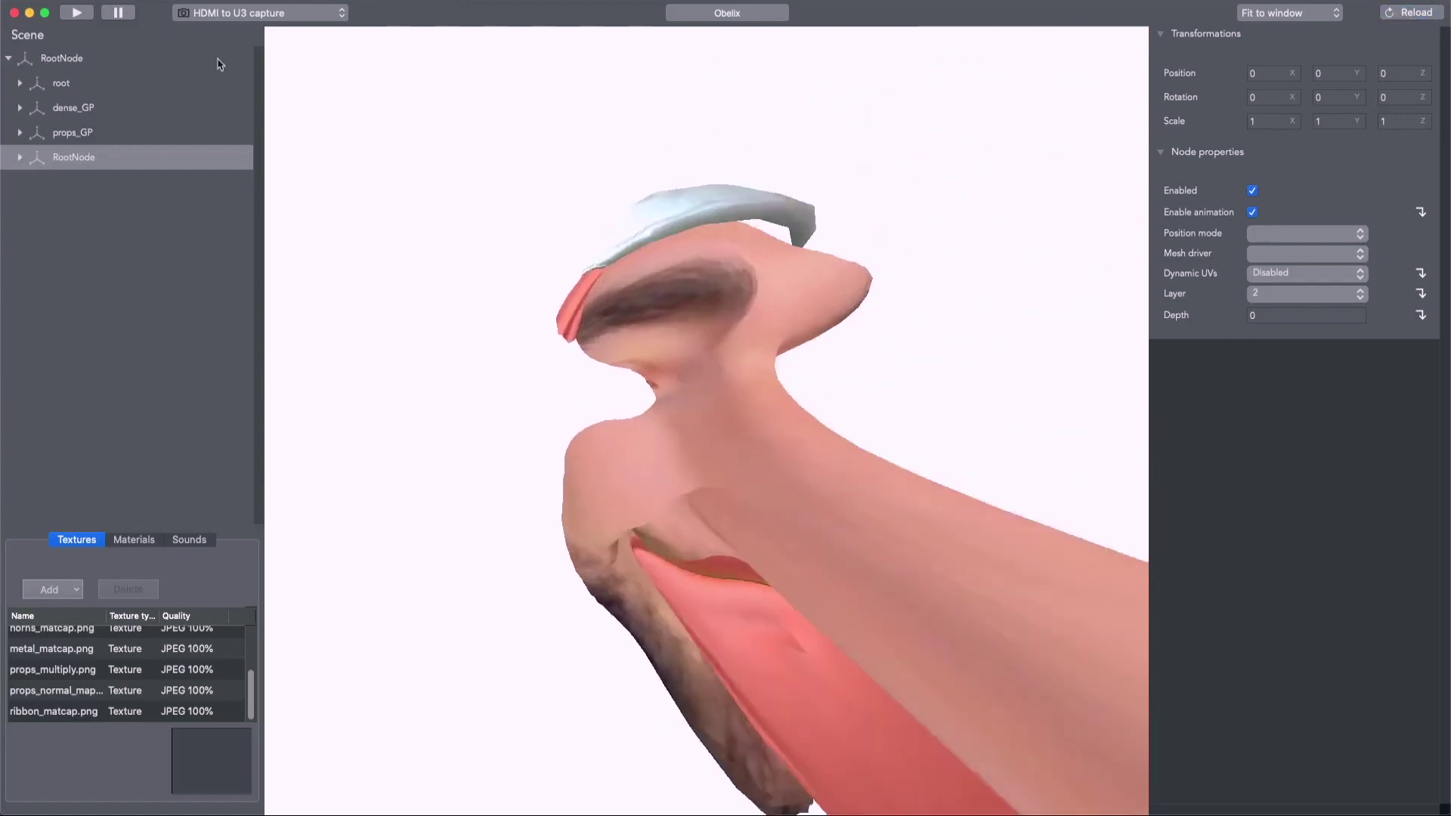
left_click(143, 58)
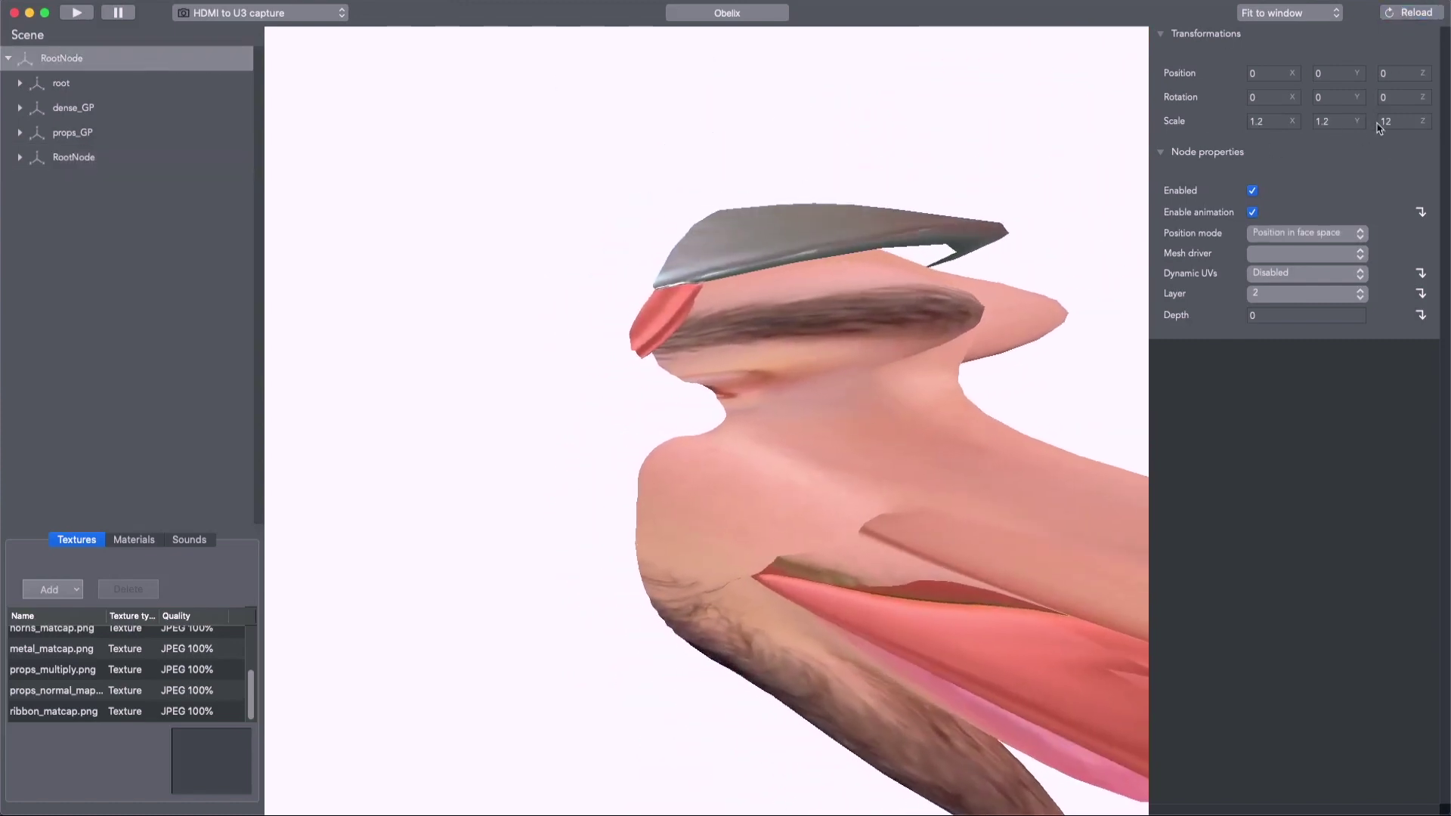
left_click(1432, 123)
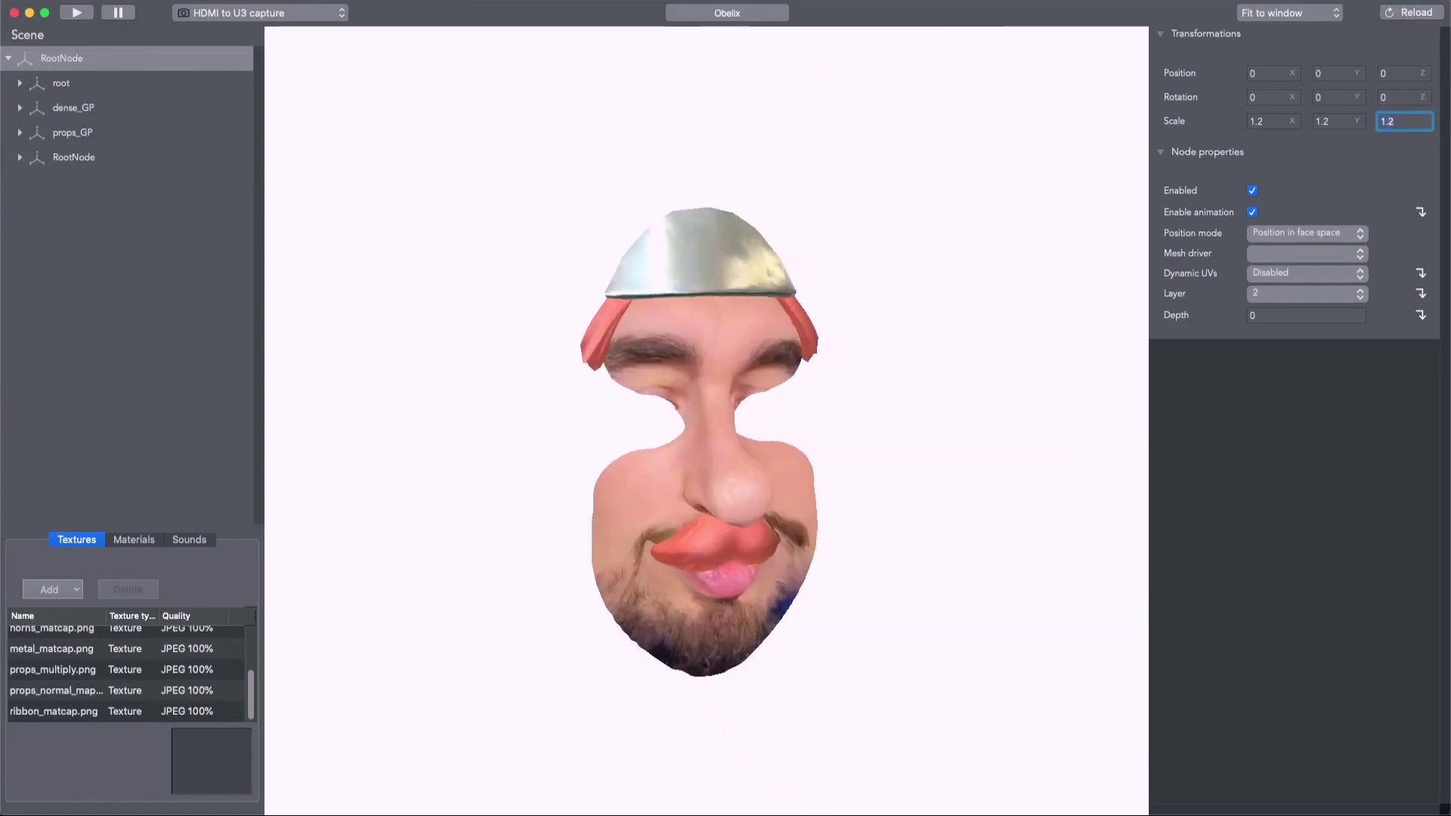
Step: Expand the newly added RootNode that holds hair_remover and rename it HairRemover
double_click(73, 157)
right_click(204, 6)
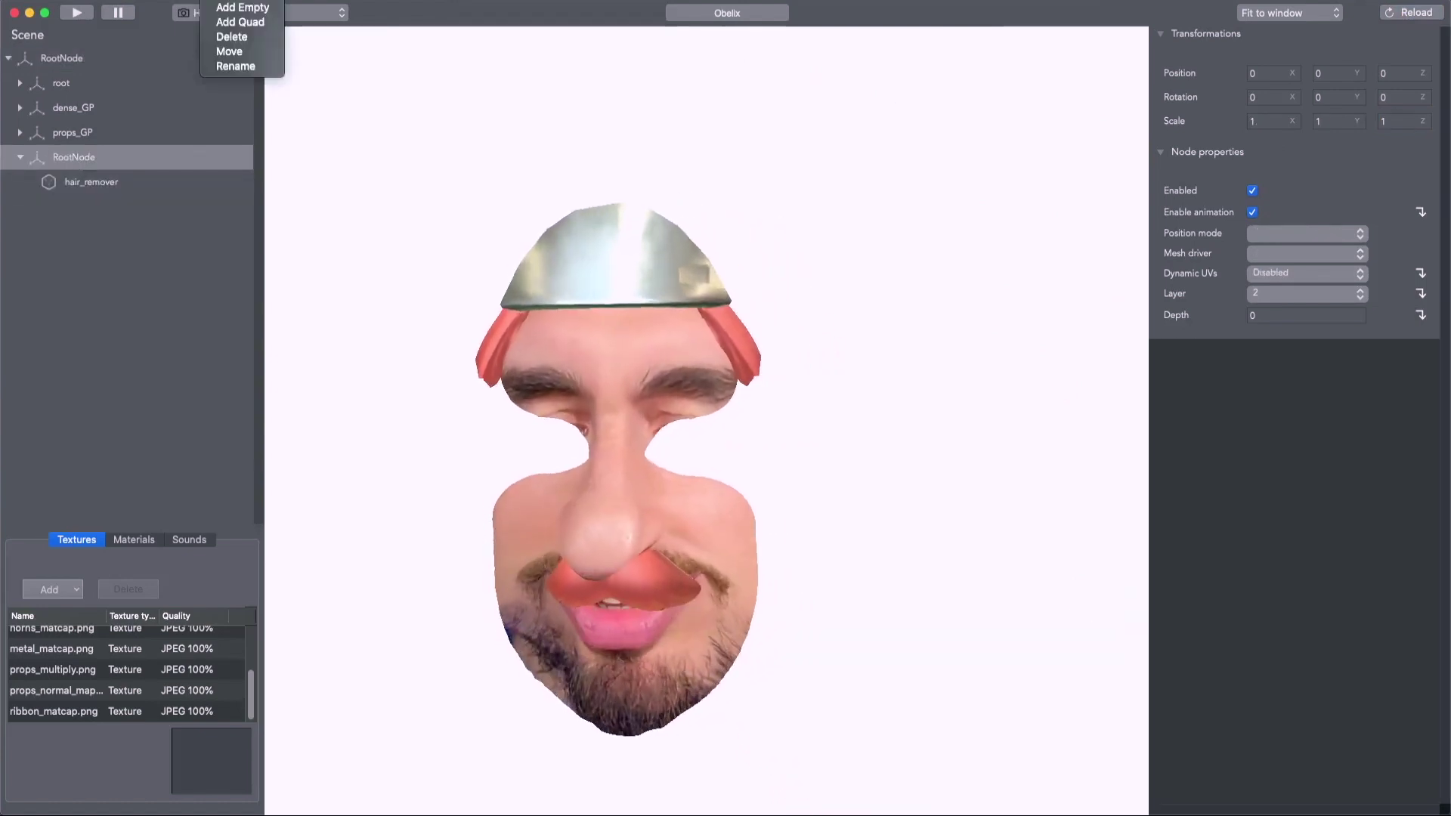
left_click(237, 66)
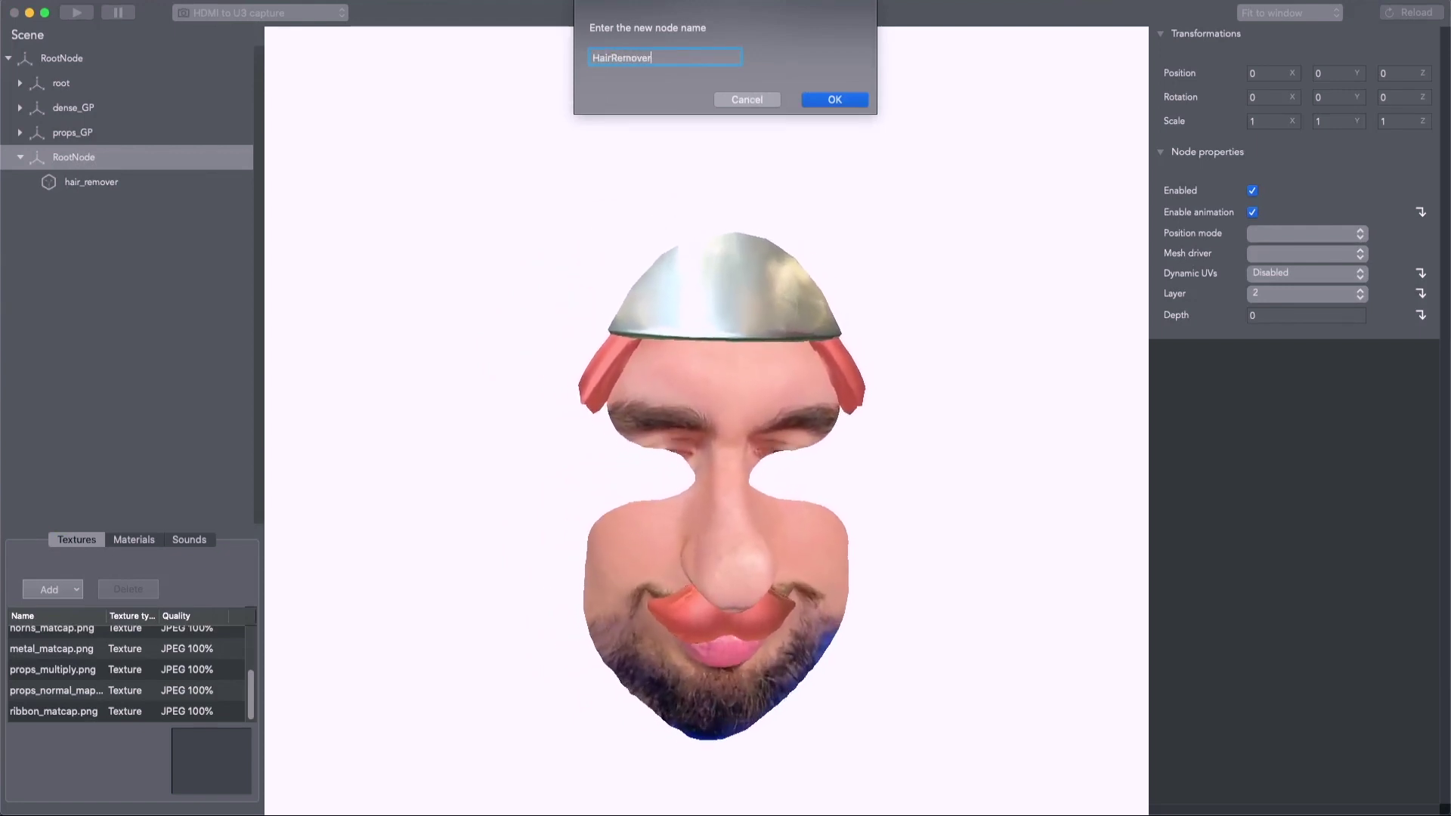
key("Return")
Step: Assign the Simple Morph shader to the hair_remover mesh with Camera texture as its video texture
left_click(135, 181)
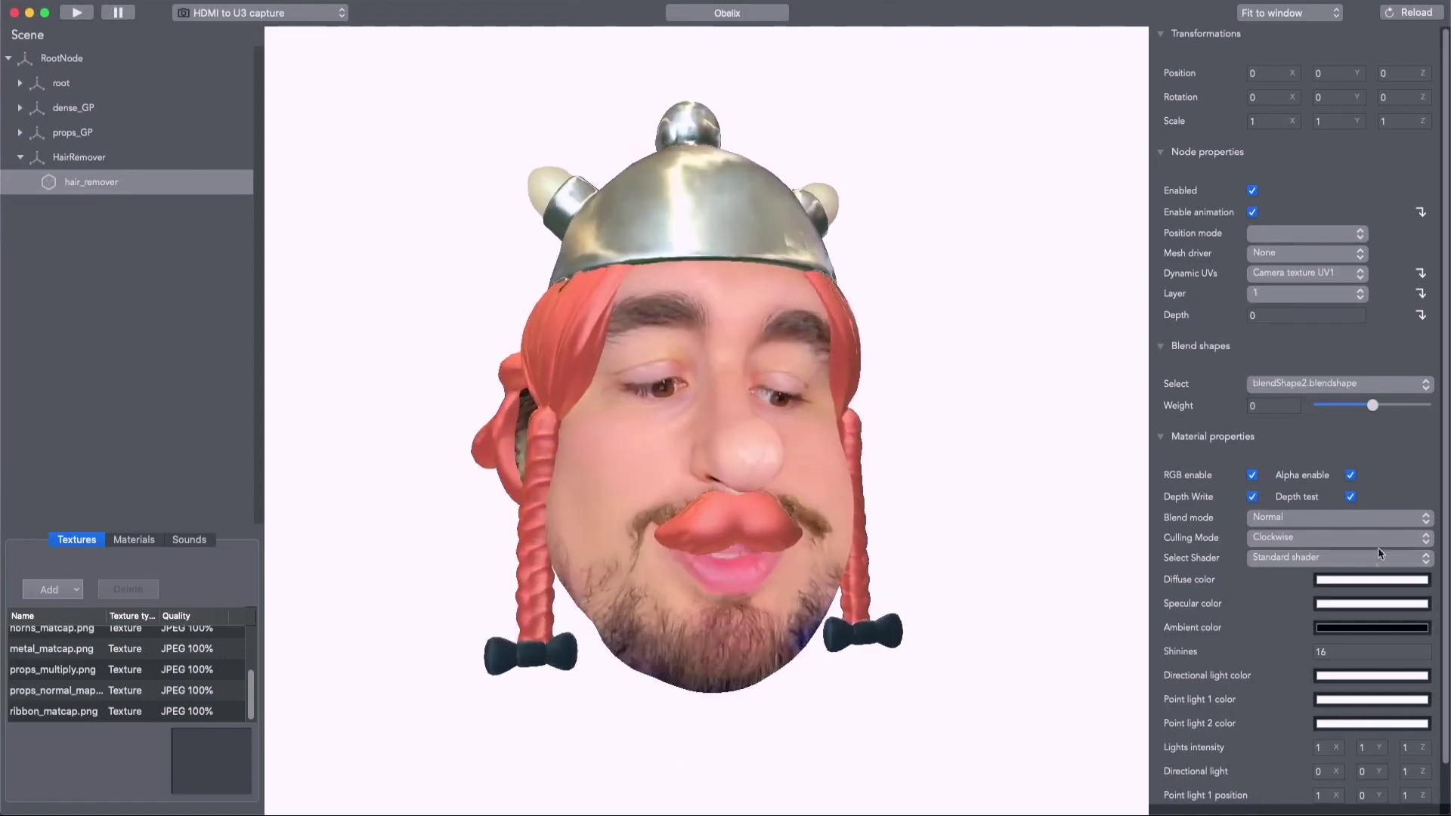
left_click(1427, 558)
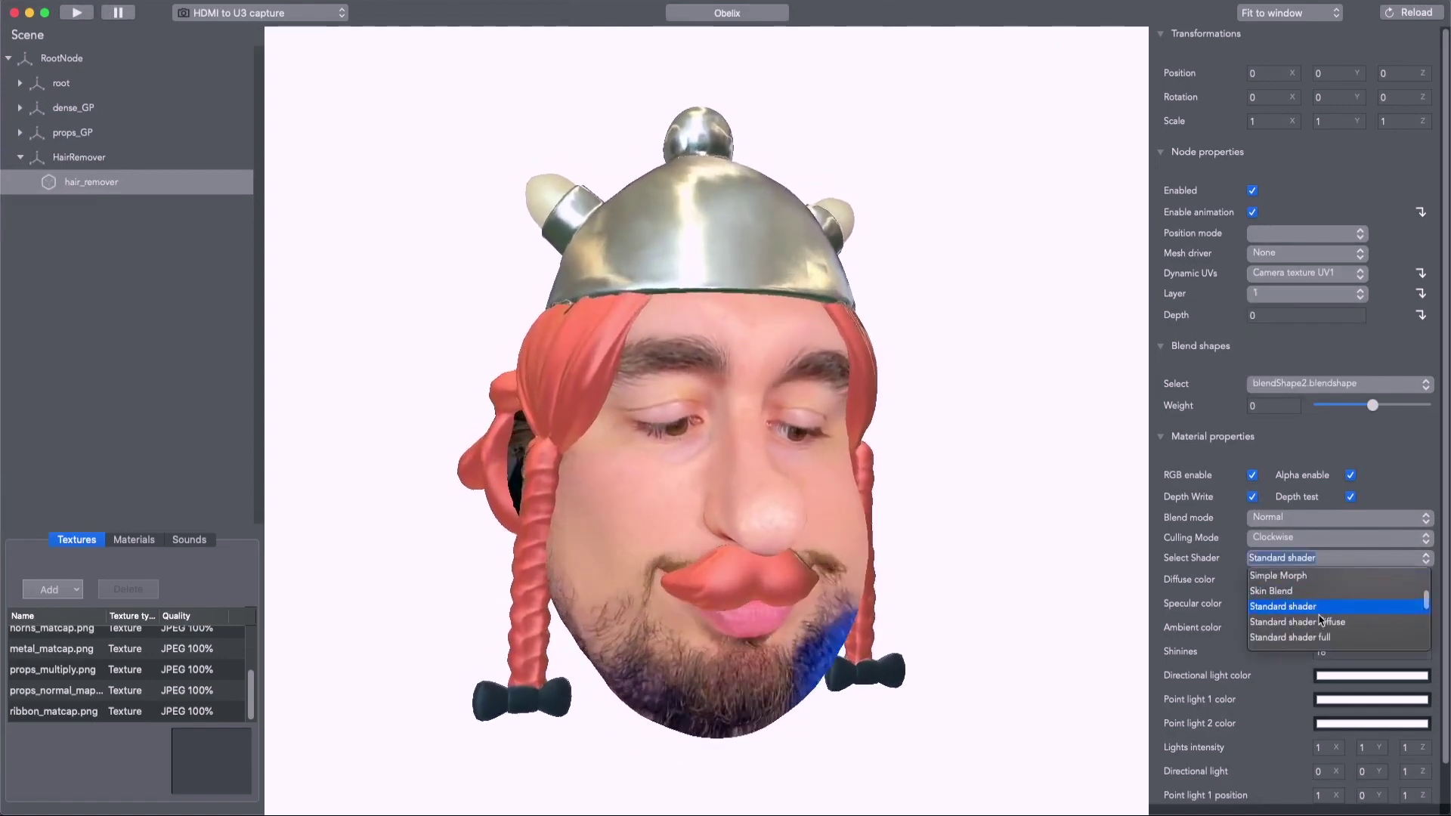
left_click(1295, 578)
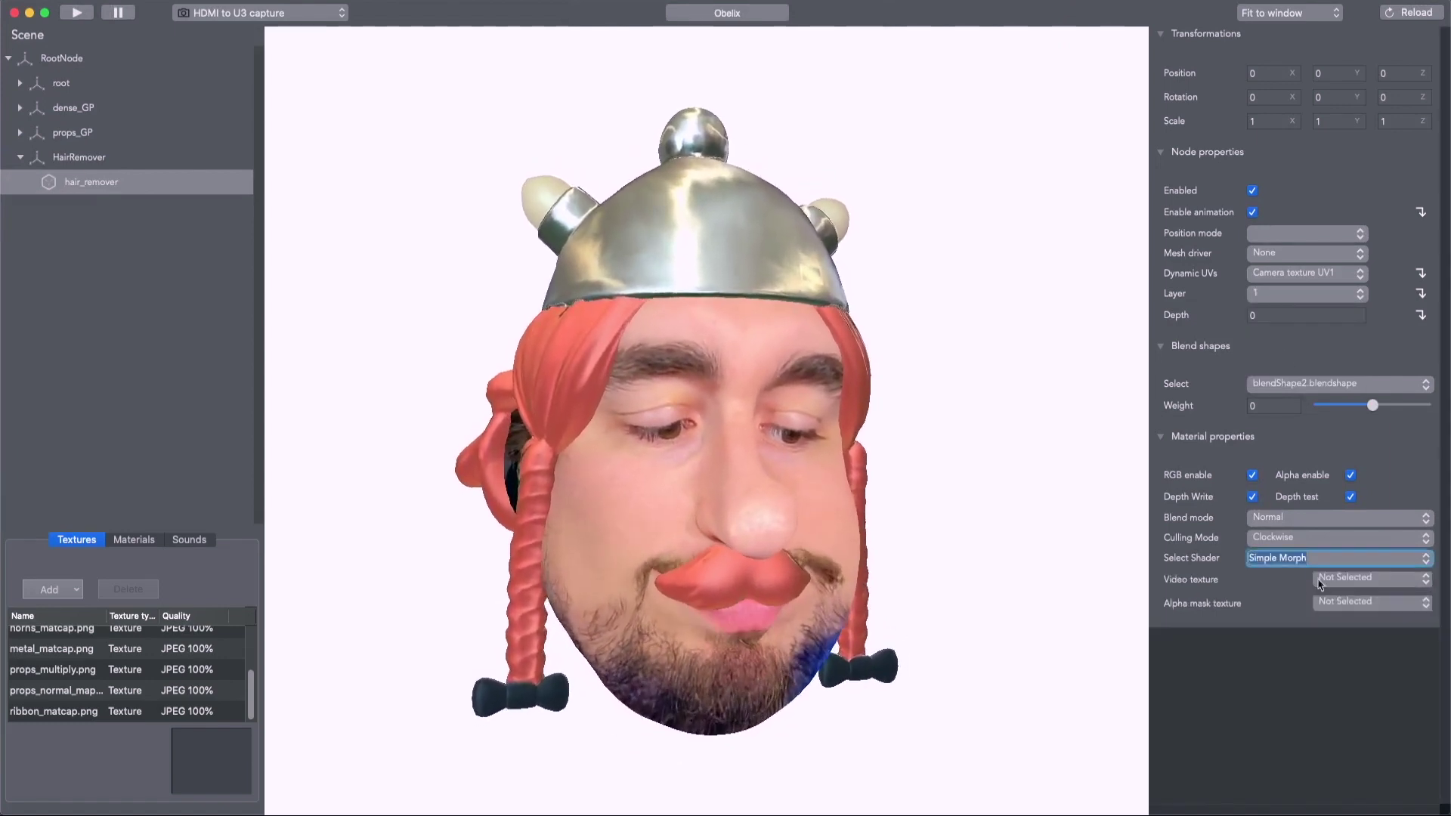
left_click(1427, 580)
left_click(1365, 598)
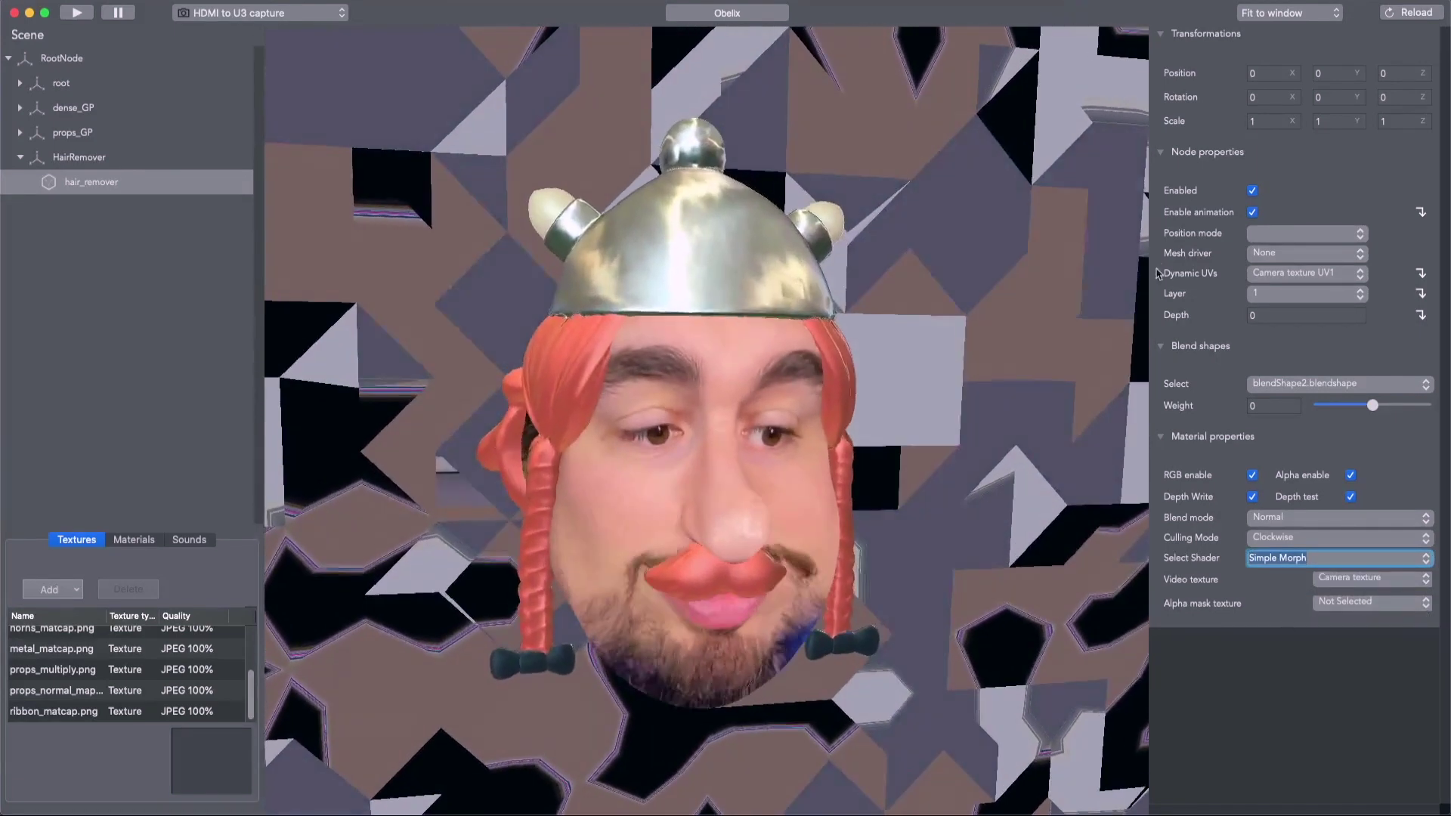
Step: Set hair_remover's dynamic UVs to Camera texture UV2 with alpha disabled, and raise its blend shape weight to 65
left_click(1359, 273)
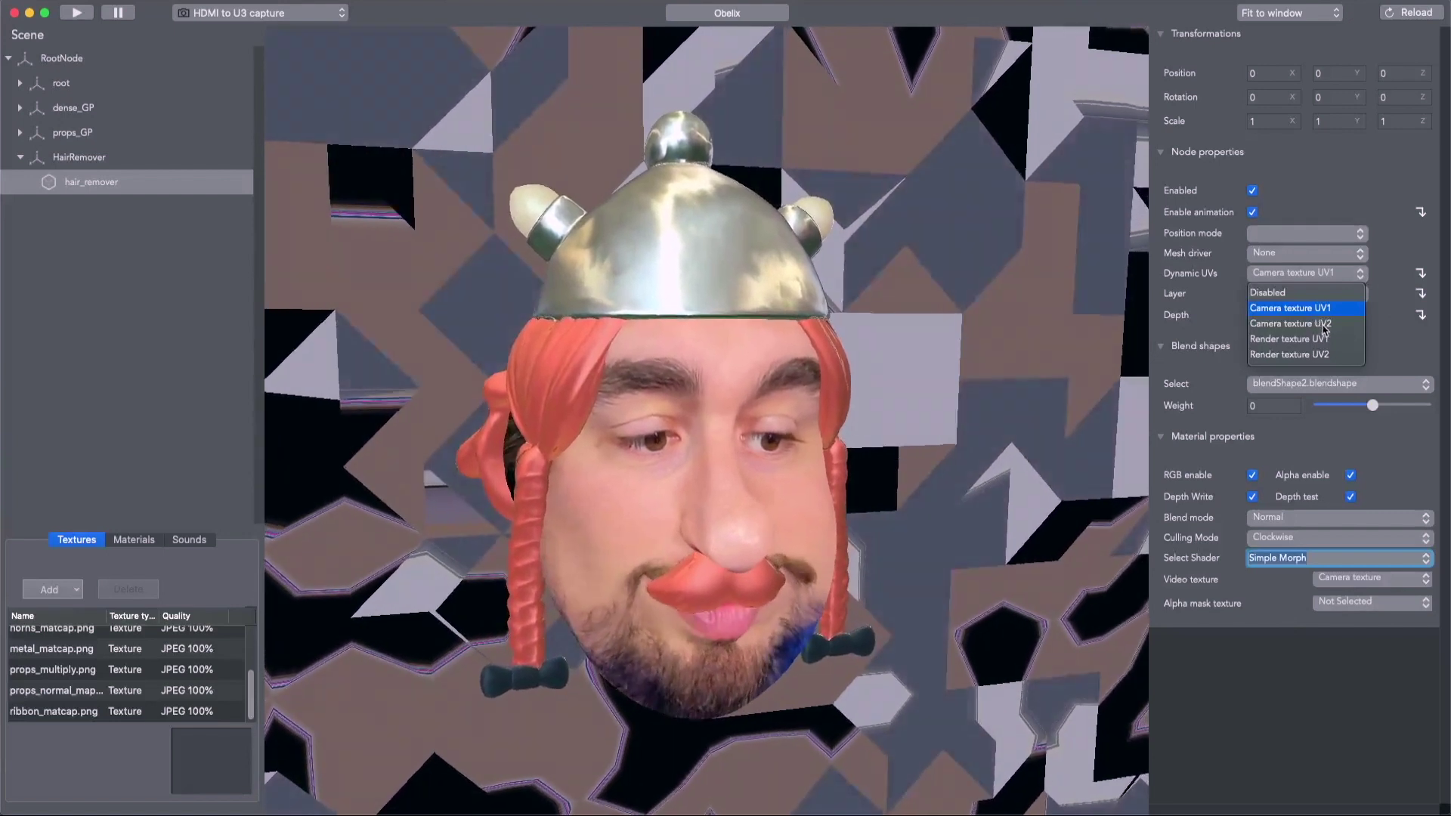
left_click(1324, 323)
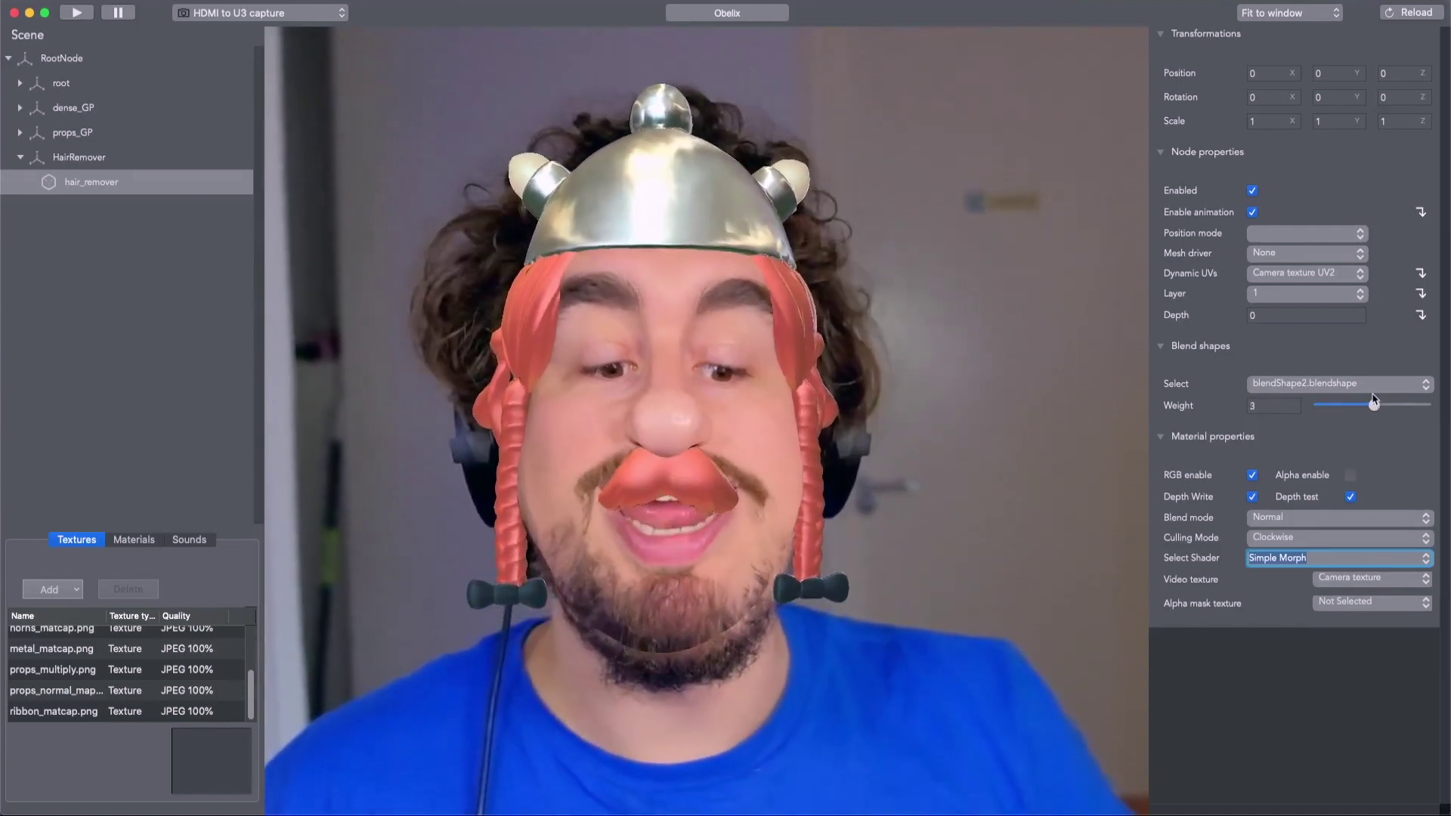
left_click_drag(1375, 401, 1409, 412)
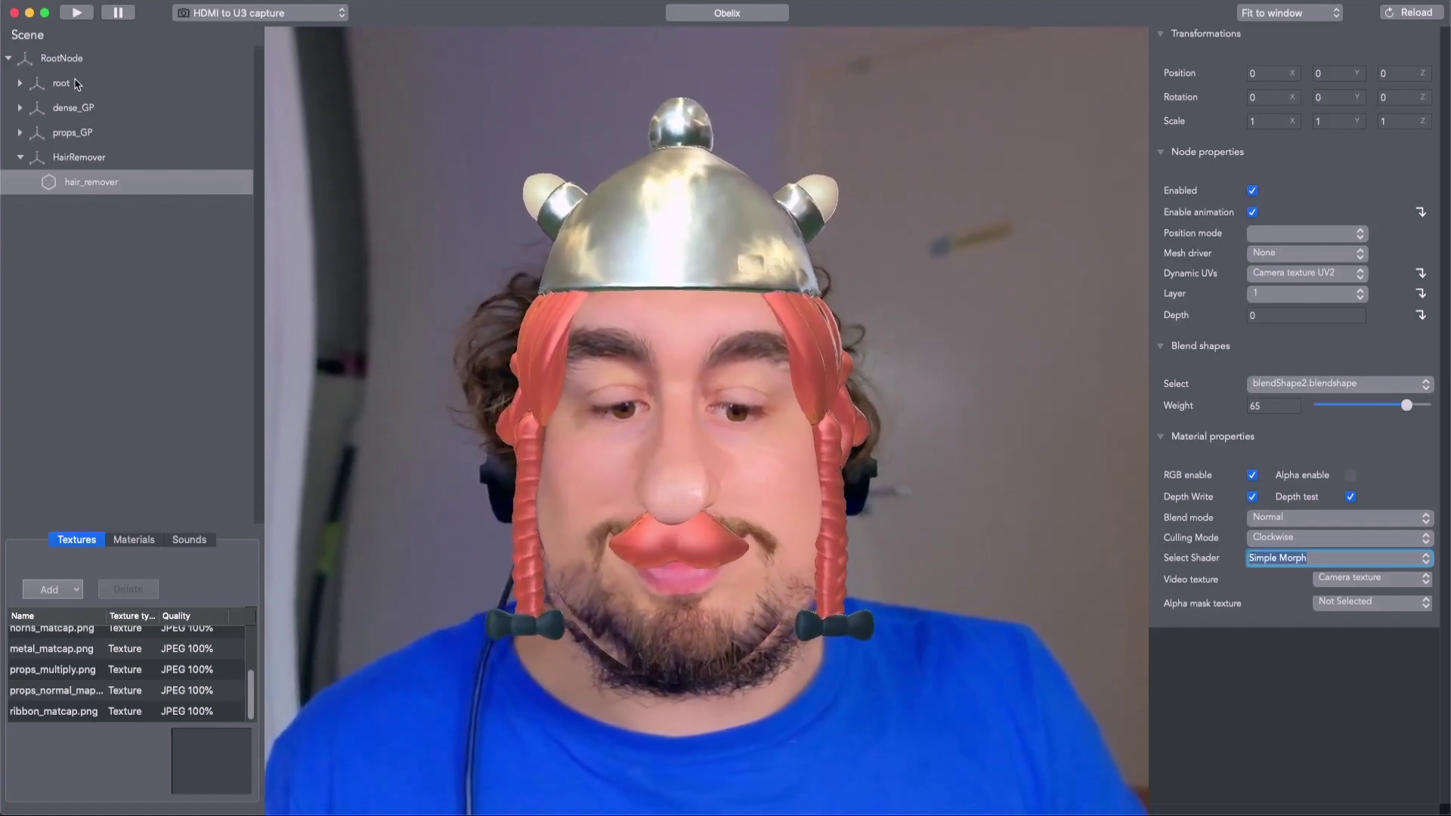
Step: Scale the HairRemover node to 0.9 in X, Y and Z
left_click(20, 157)
left_click(1337, 121)
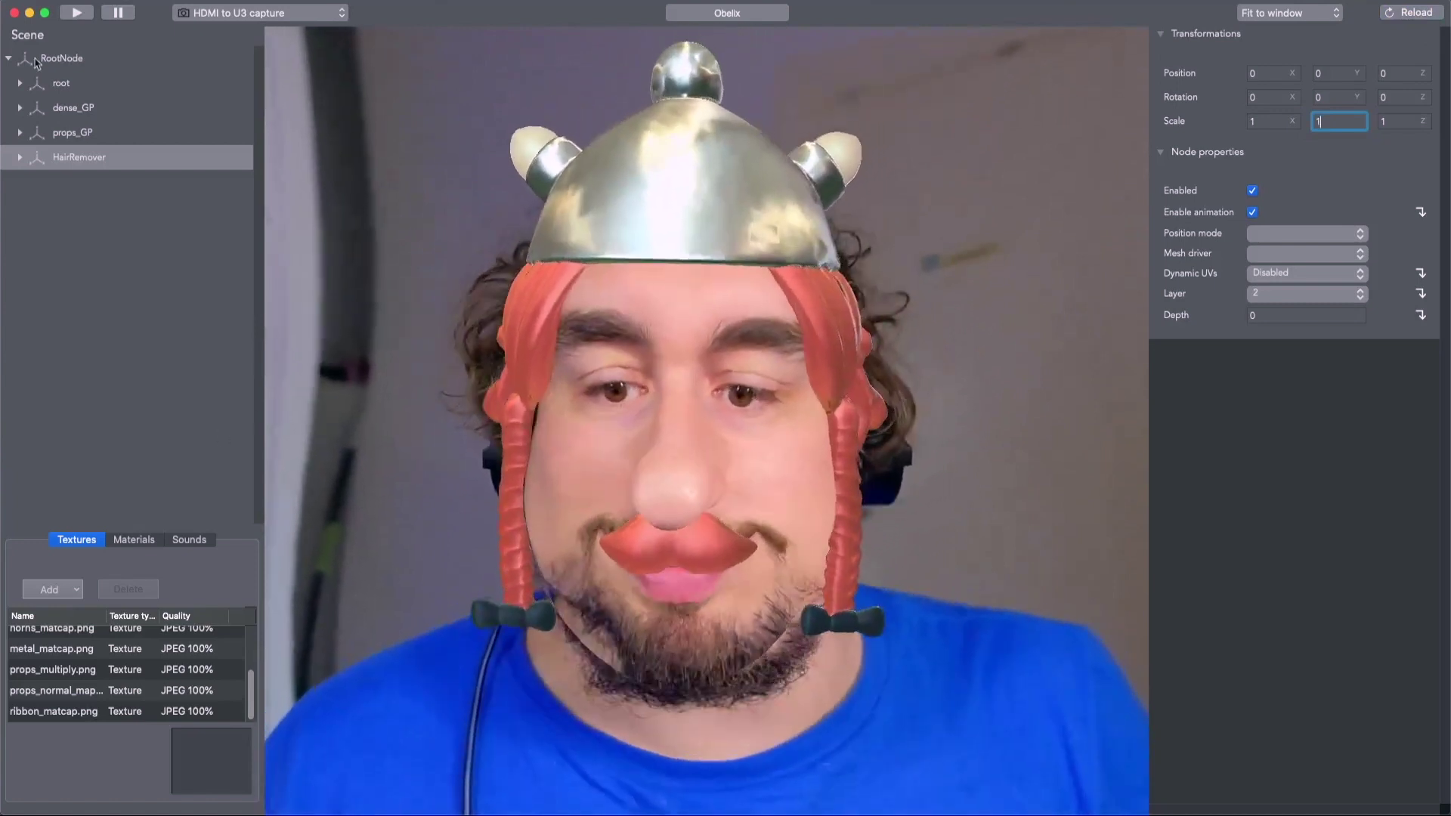
left_click(98, 62)
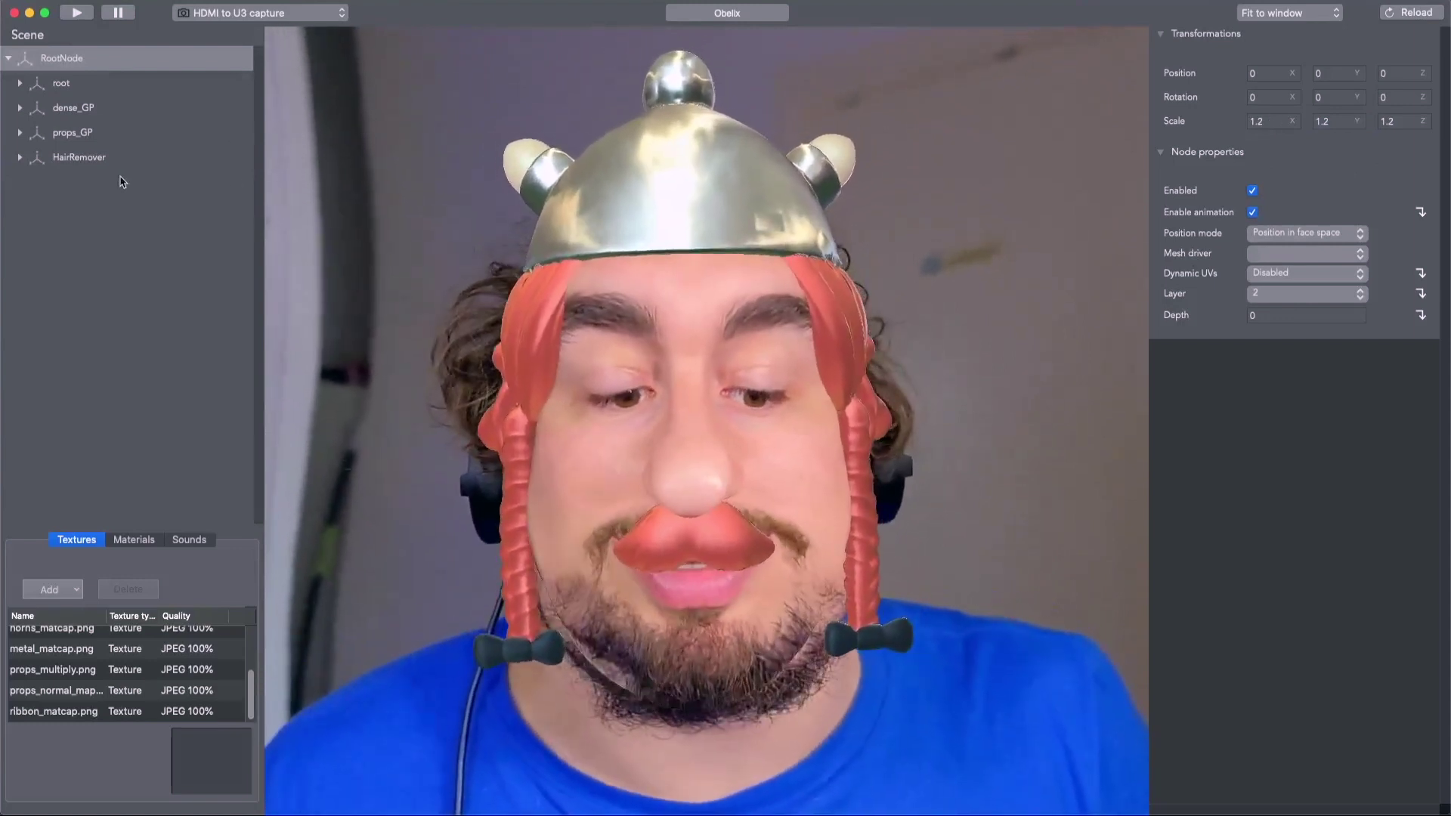
left_click(90, 163)
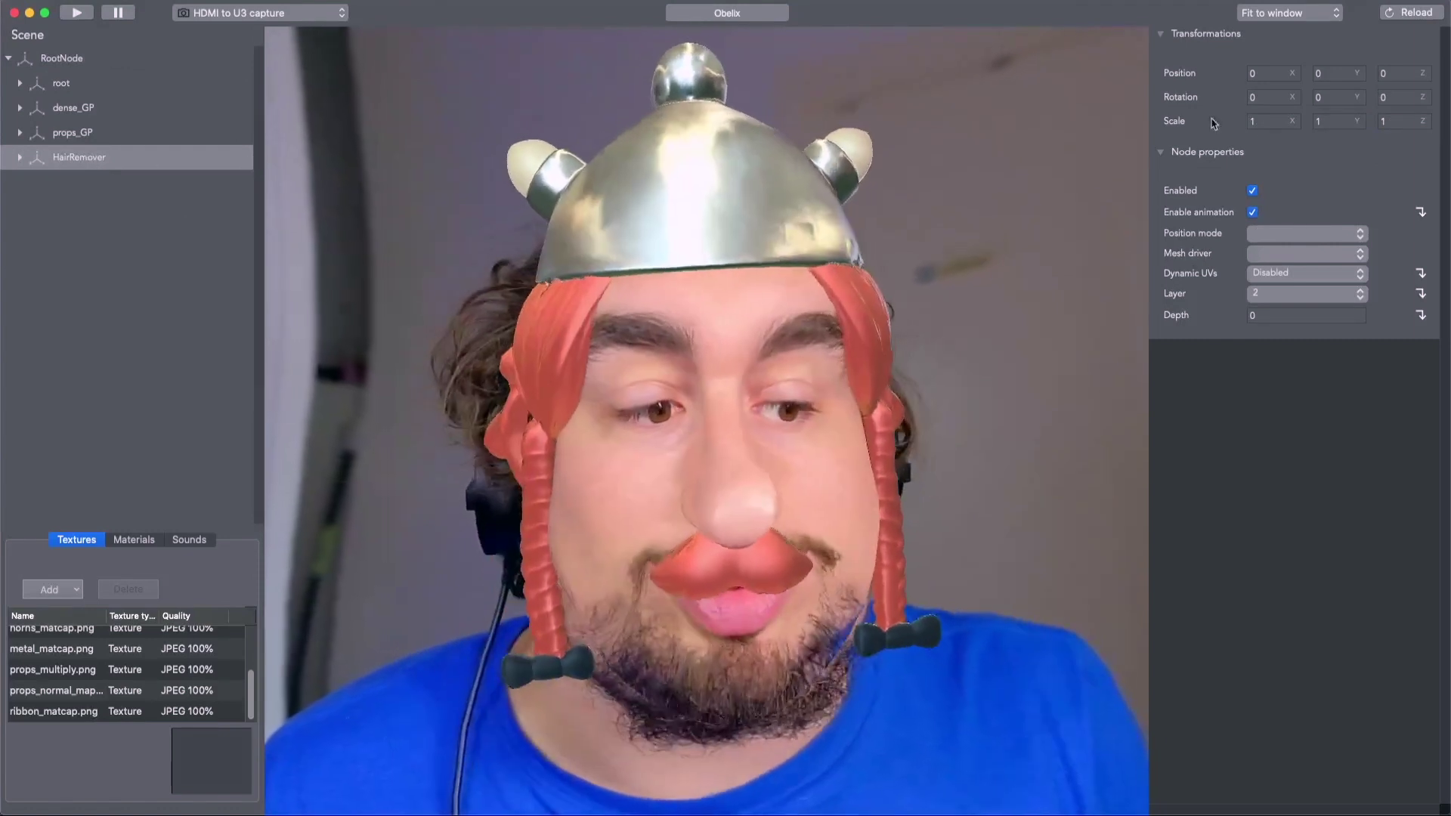
left_click(1268, 120)
type("0.9")
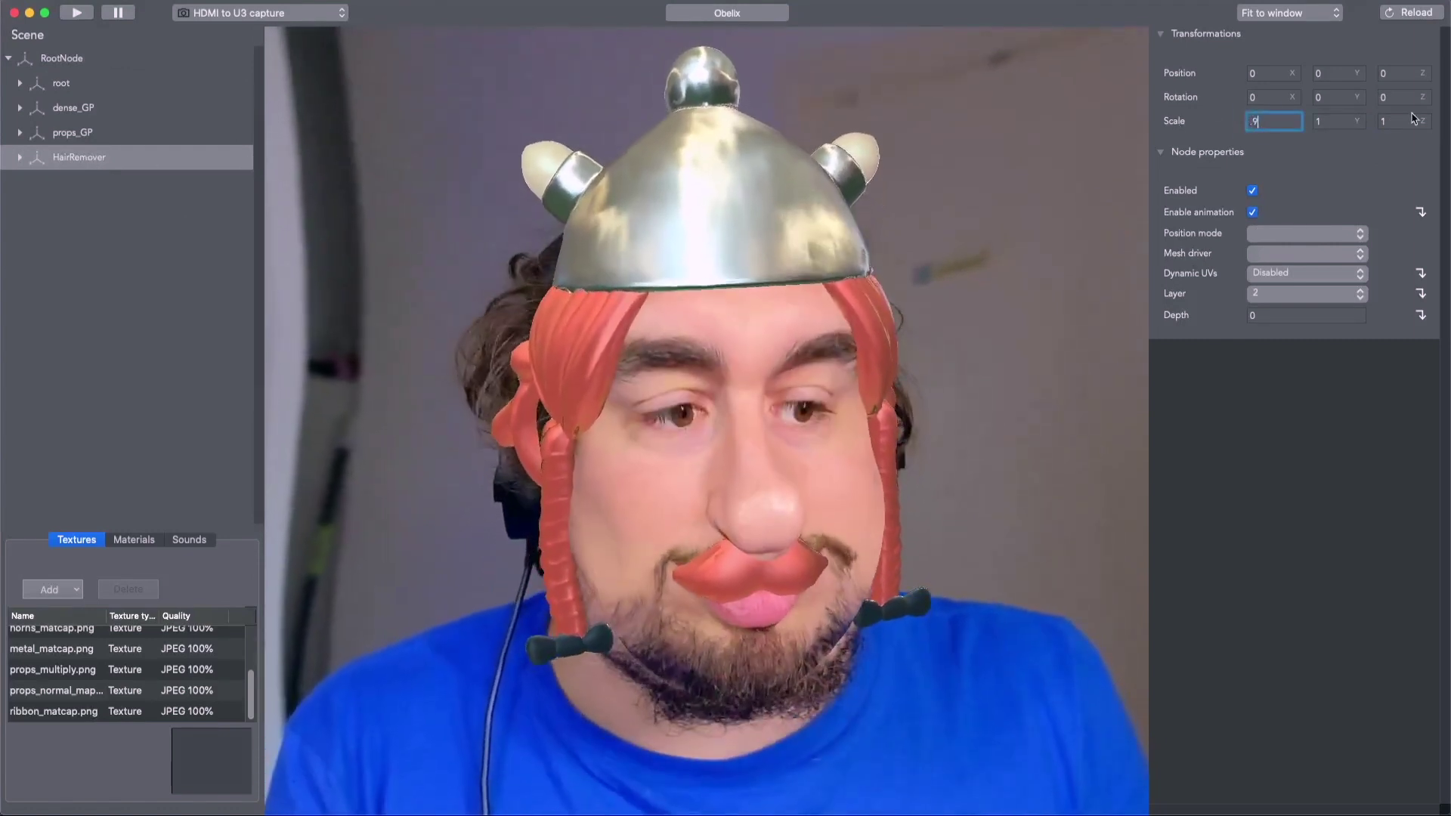
key("Tab")
type("9")
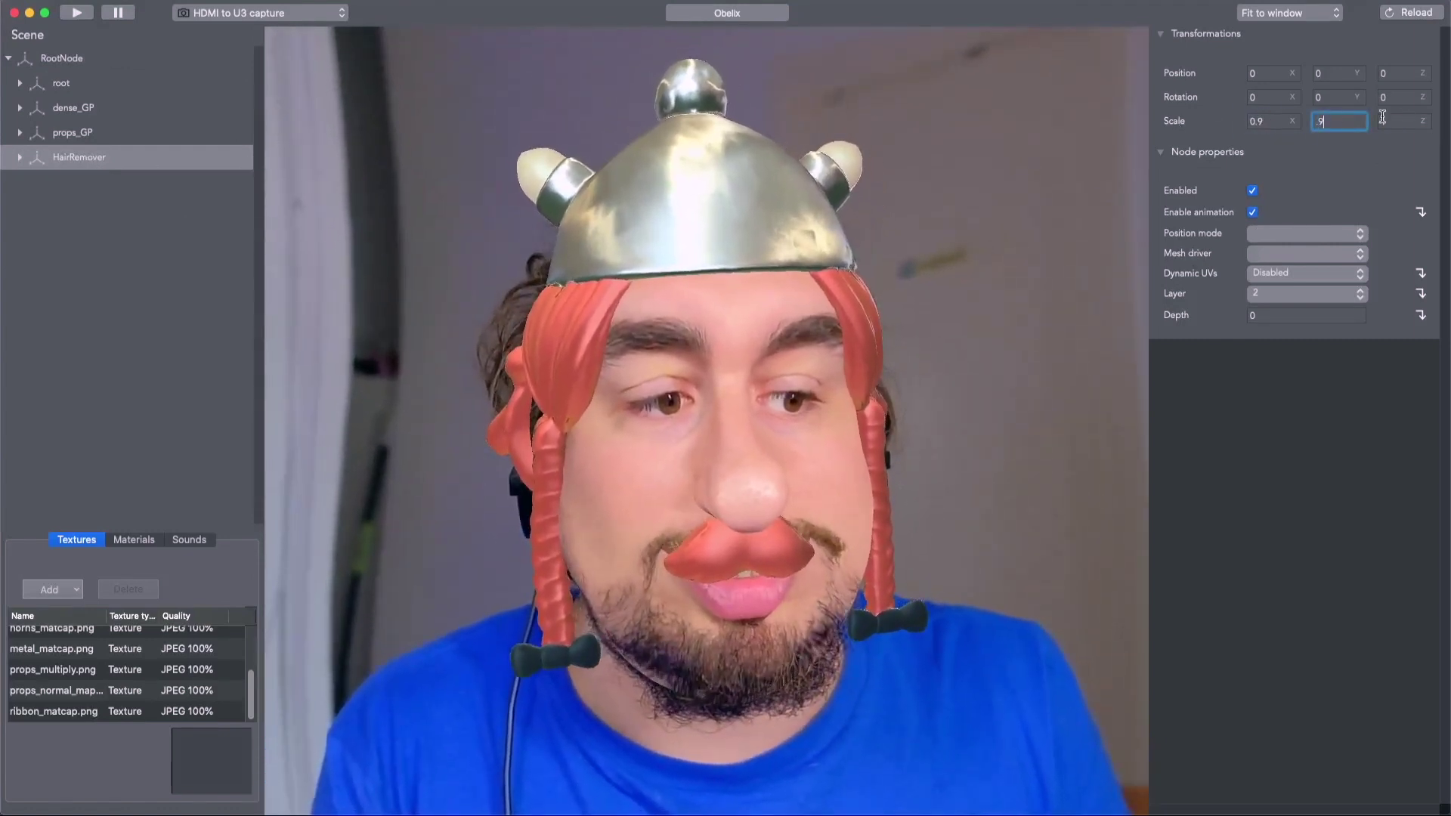
type(".9")
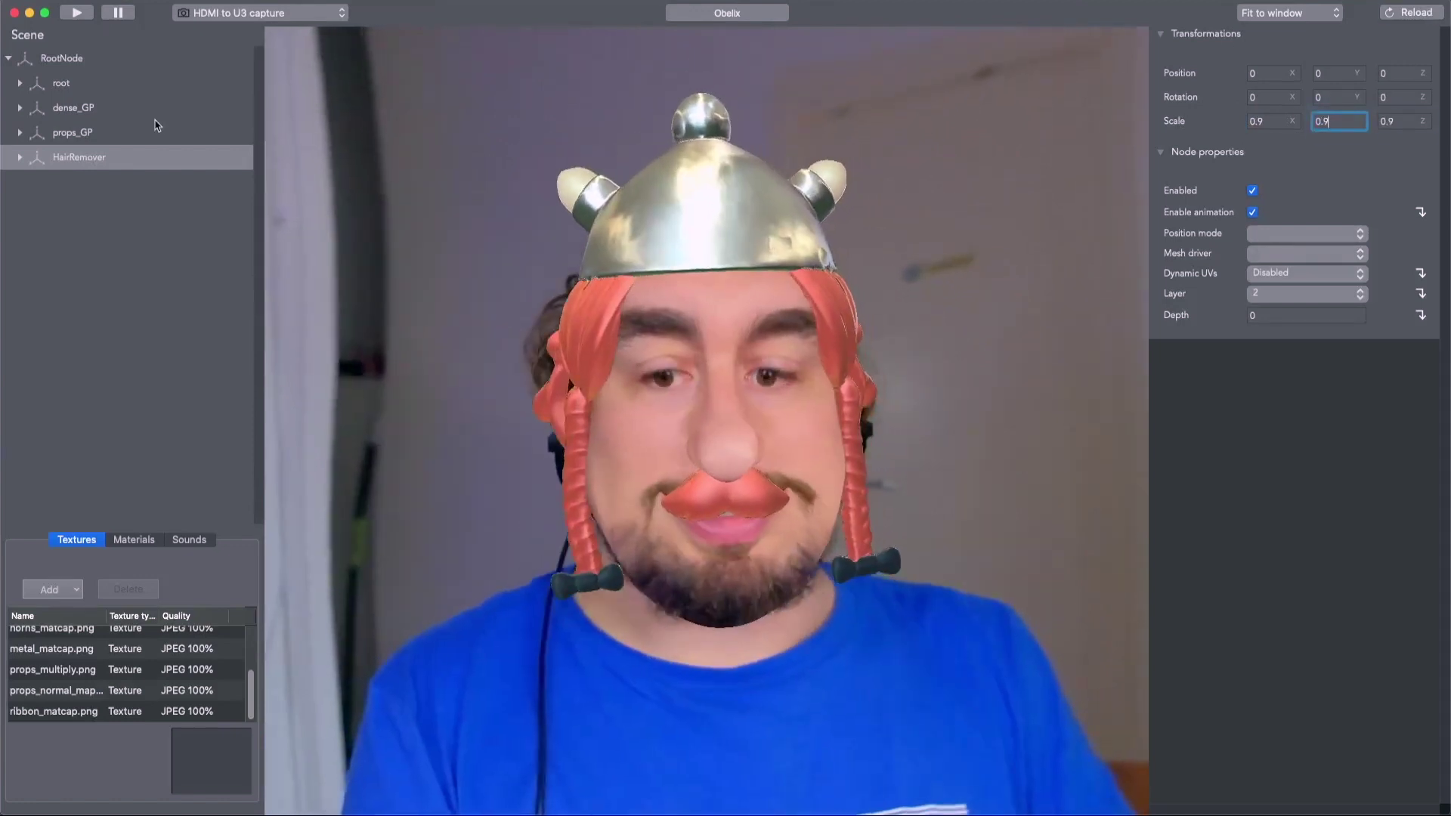
Step: Compare the hair_remover blend shape at weight 0 and higher weights, and leave its weight at 75
left_click(18, 161)
left_click(85, 182)
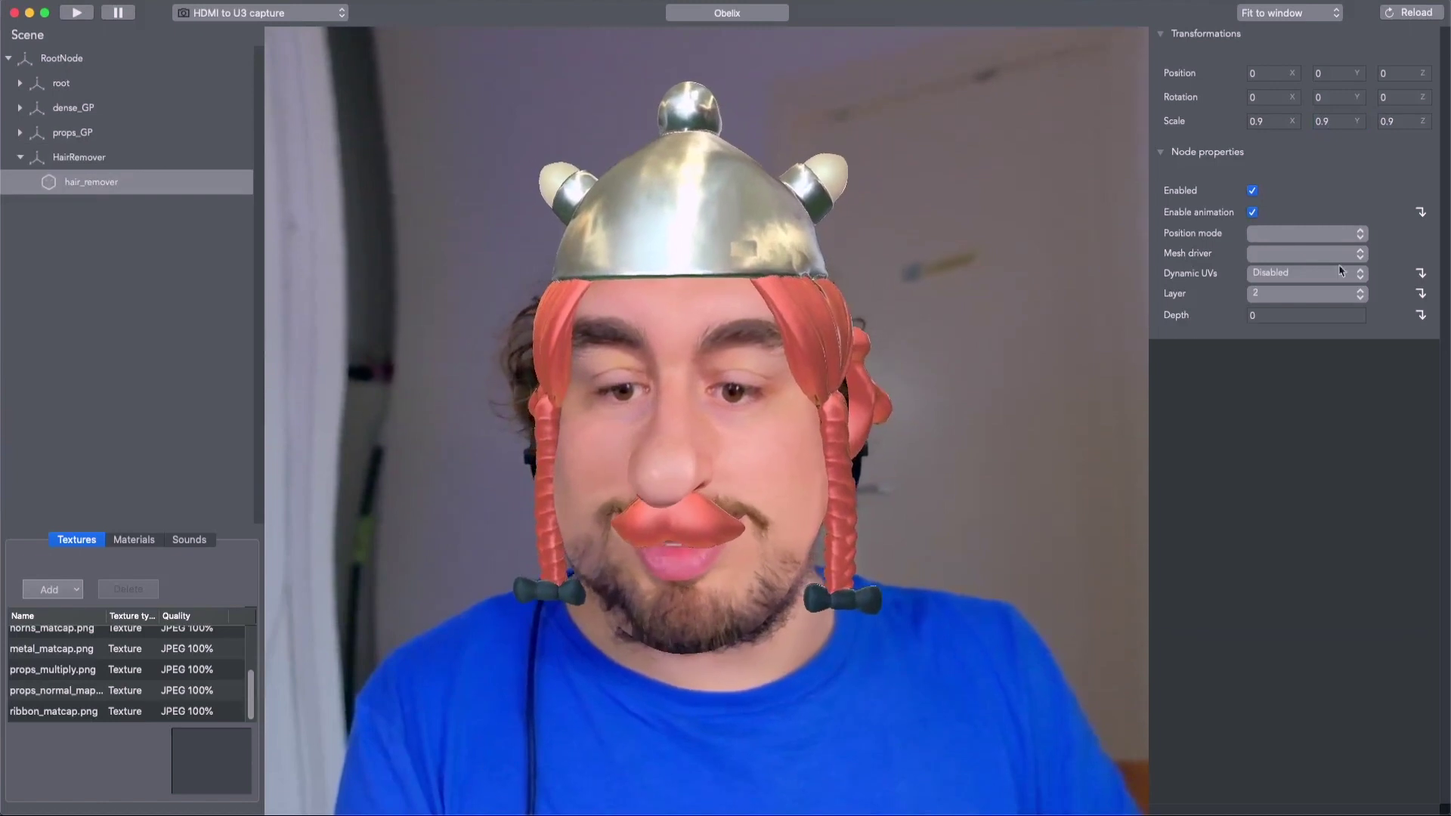
left_click_drag(1402, 407, 1372, 408)
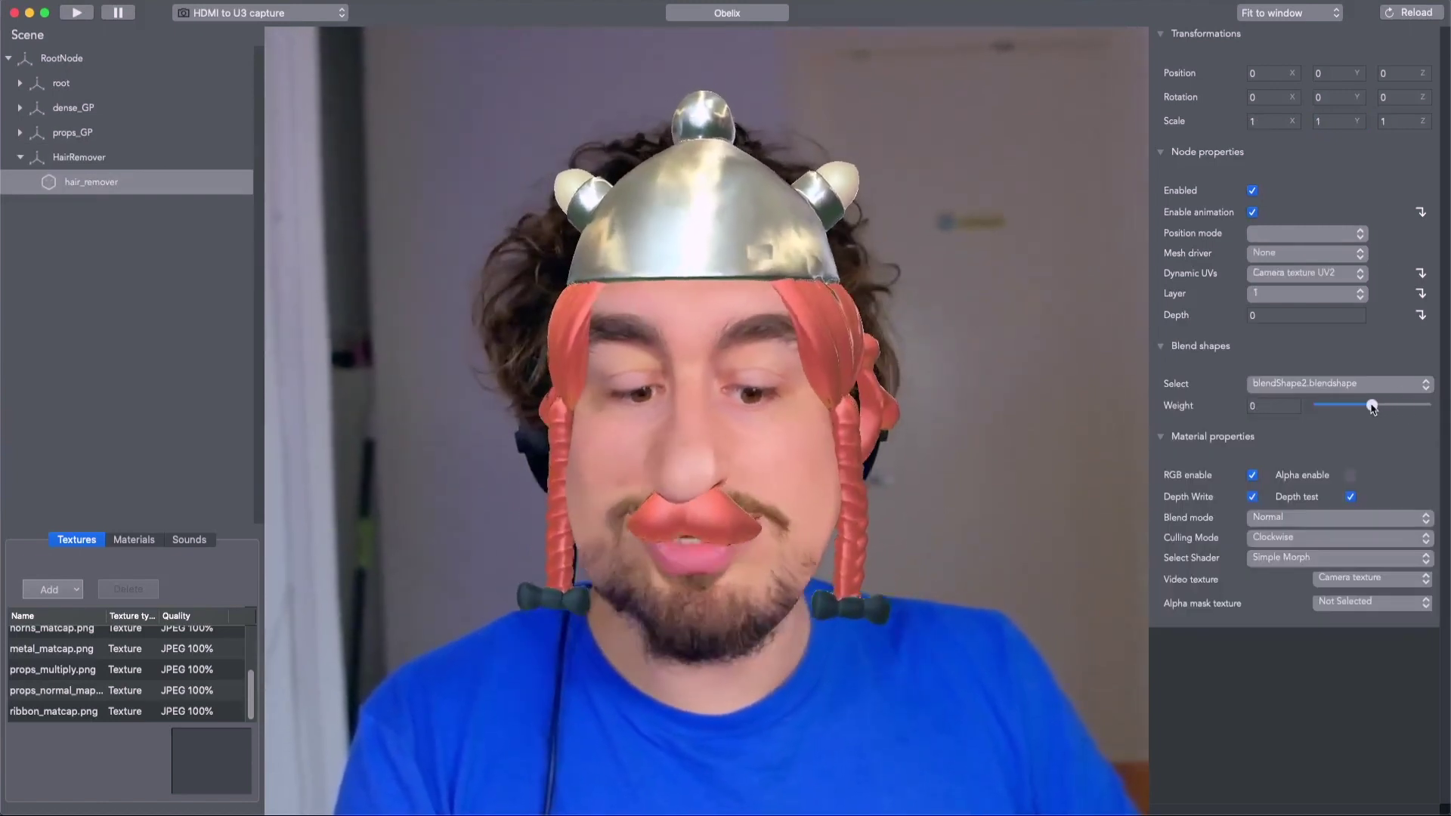
left_click_drag(1372, 408, 1412, 407)
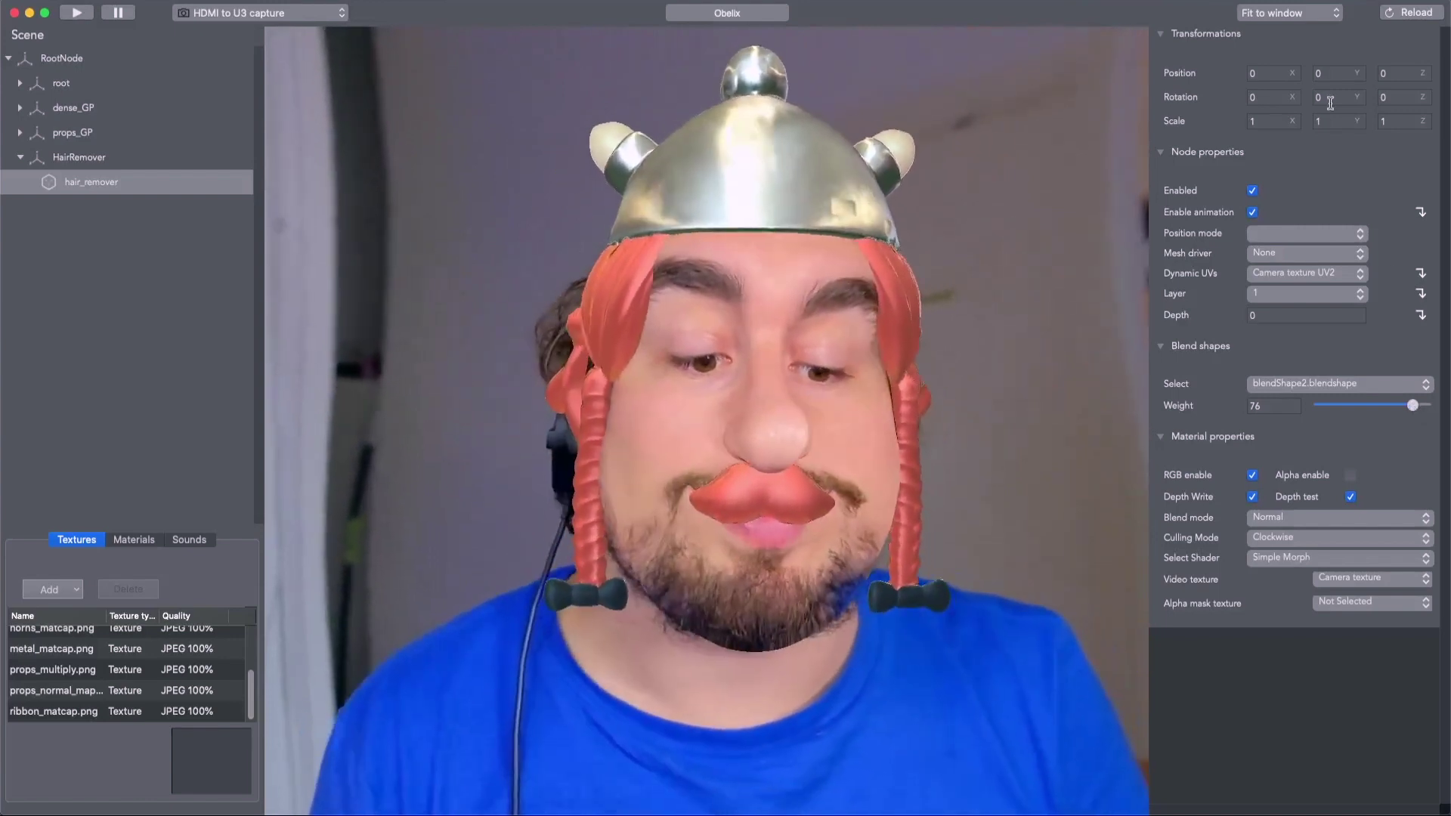
left_click_drag(1384, 401, 1414, 410)
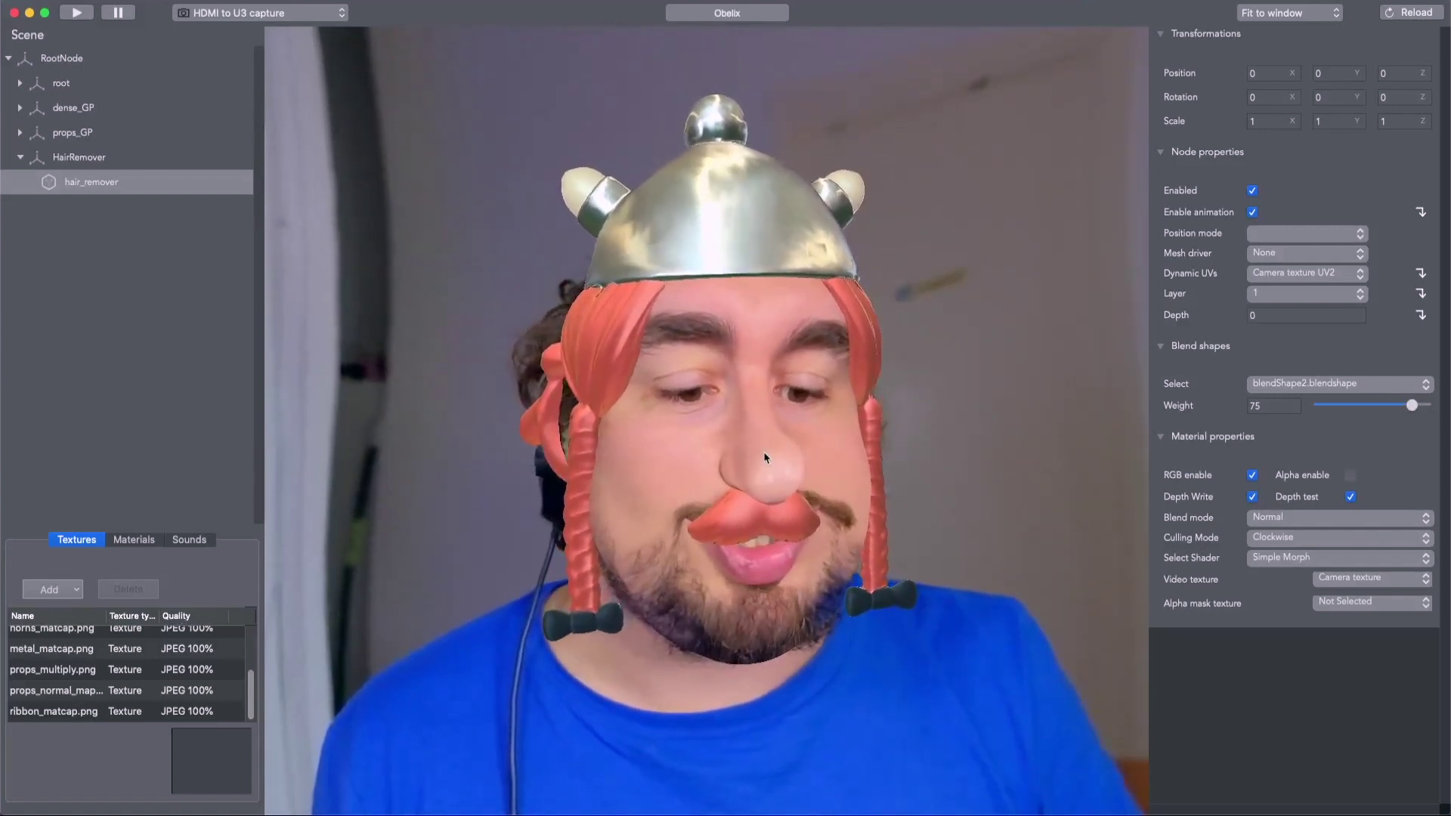
left_click(836, 482)
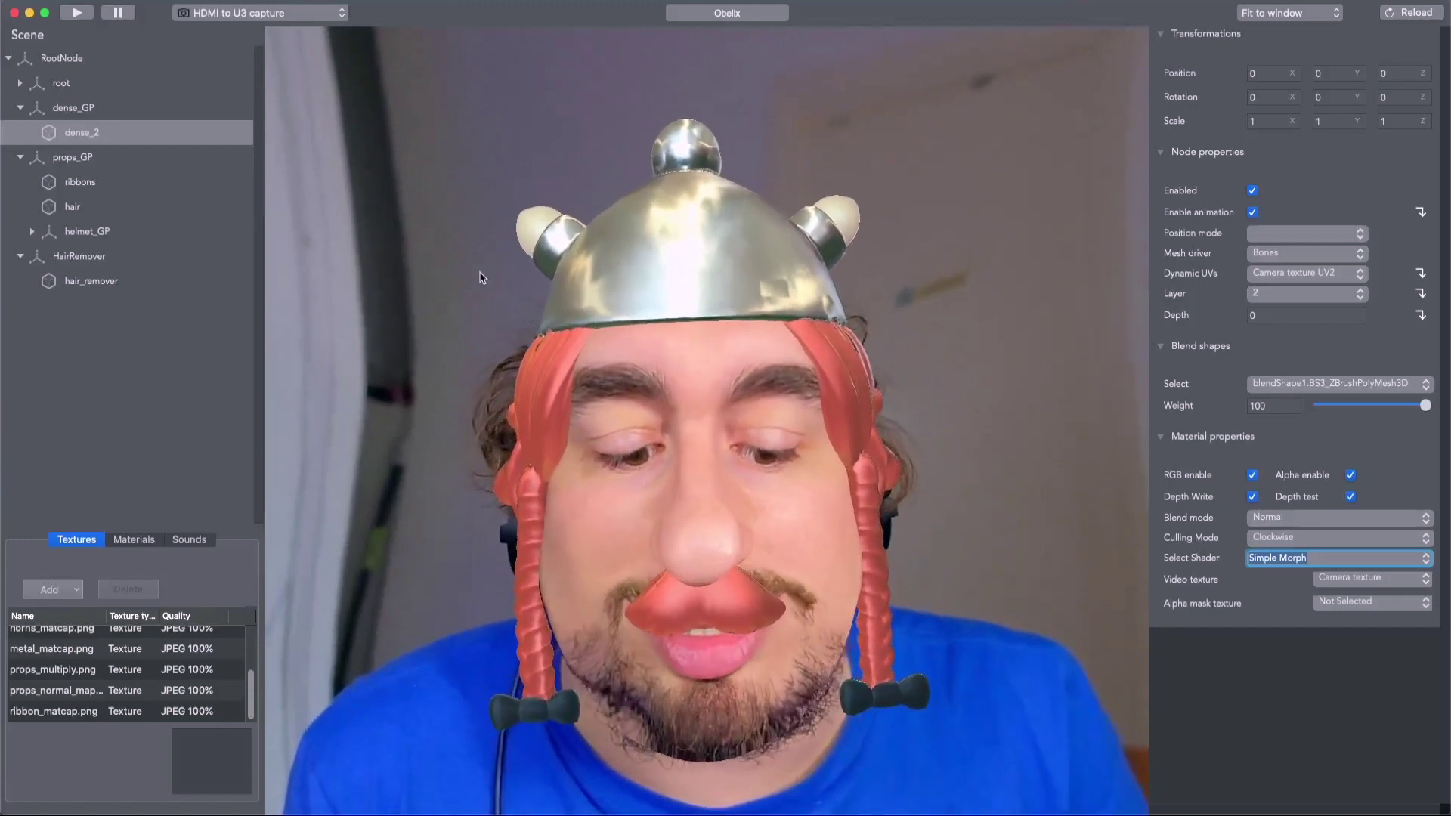
Step: Add the DeepAR_Shaders folder from Dropbox as a shader root path
left_click(226, 0)
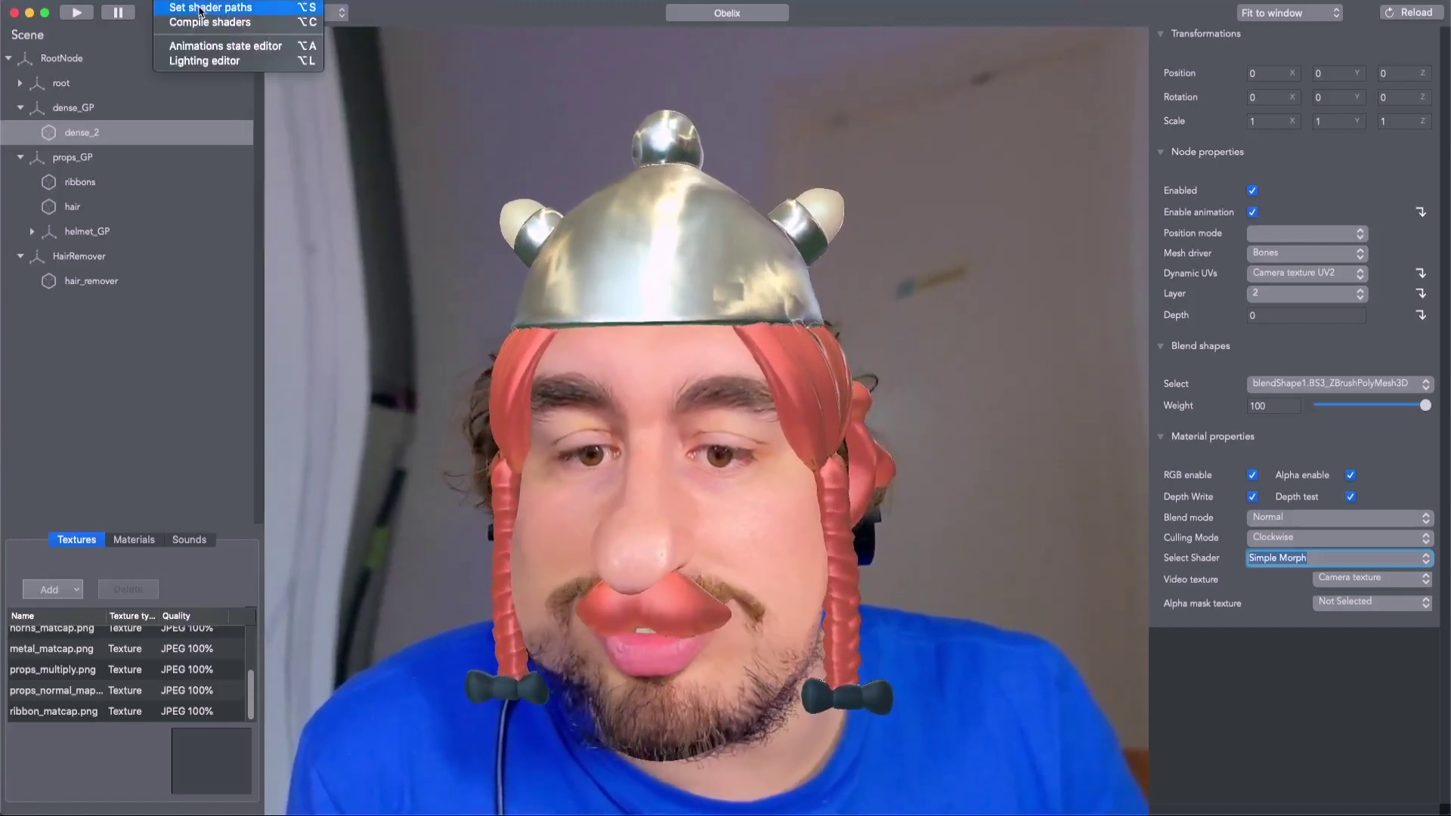
left_click(201, 8)
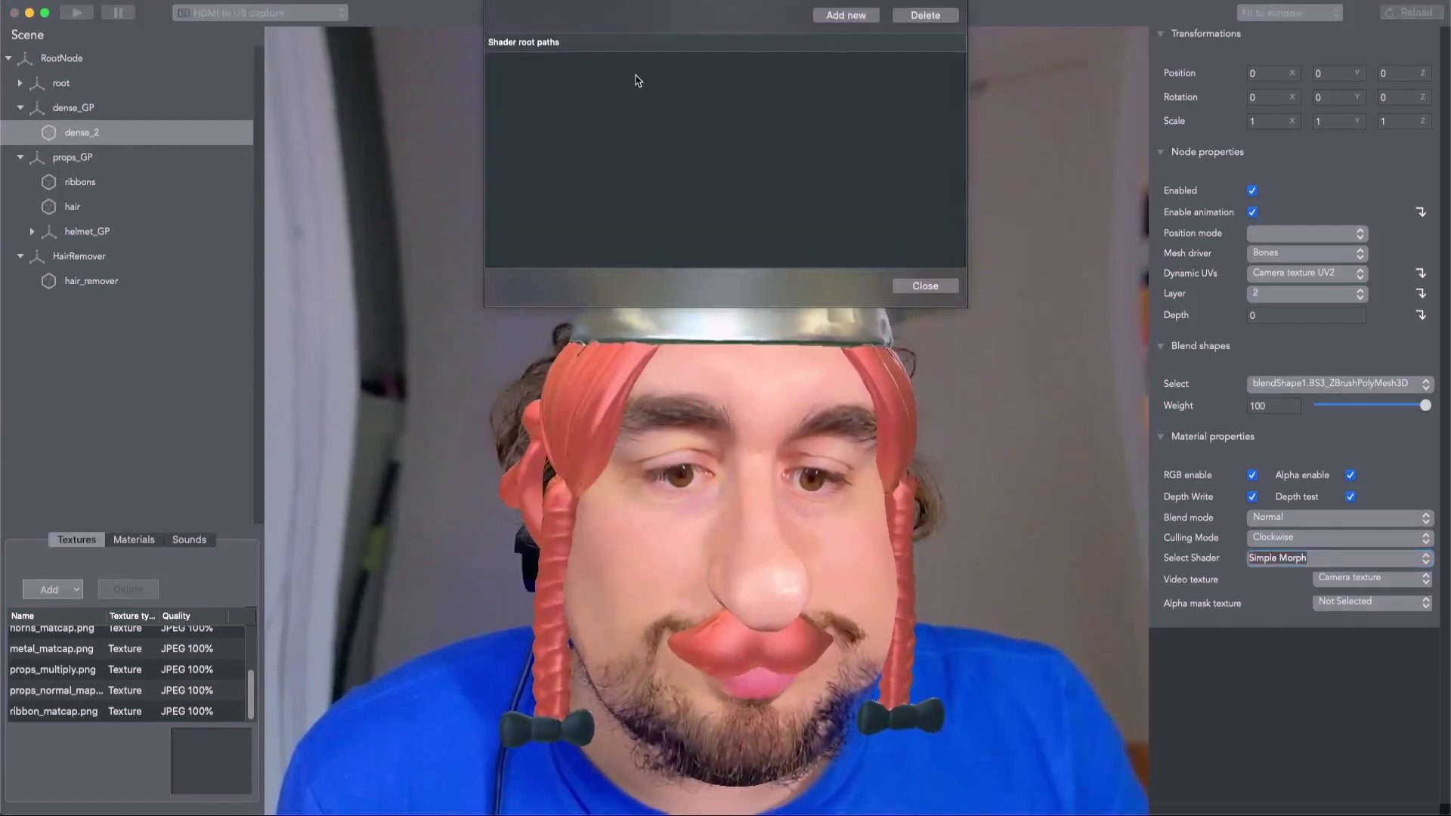
left_click(865, 17)
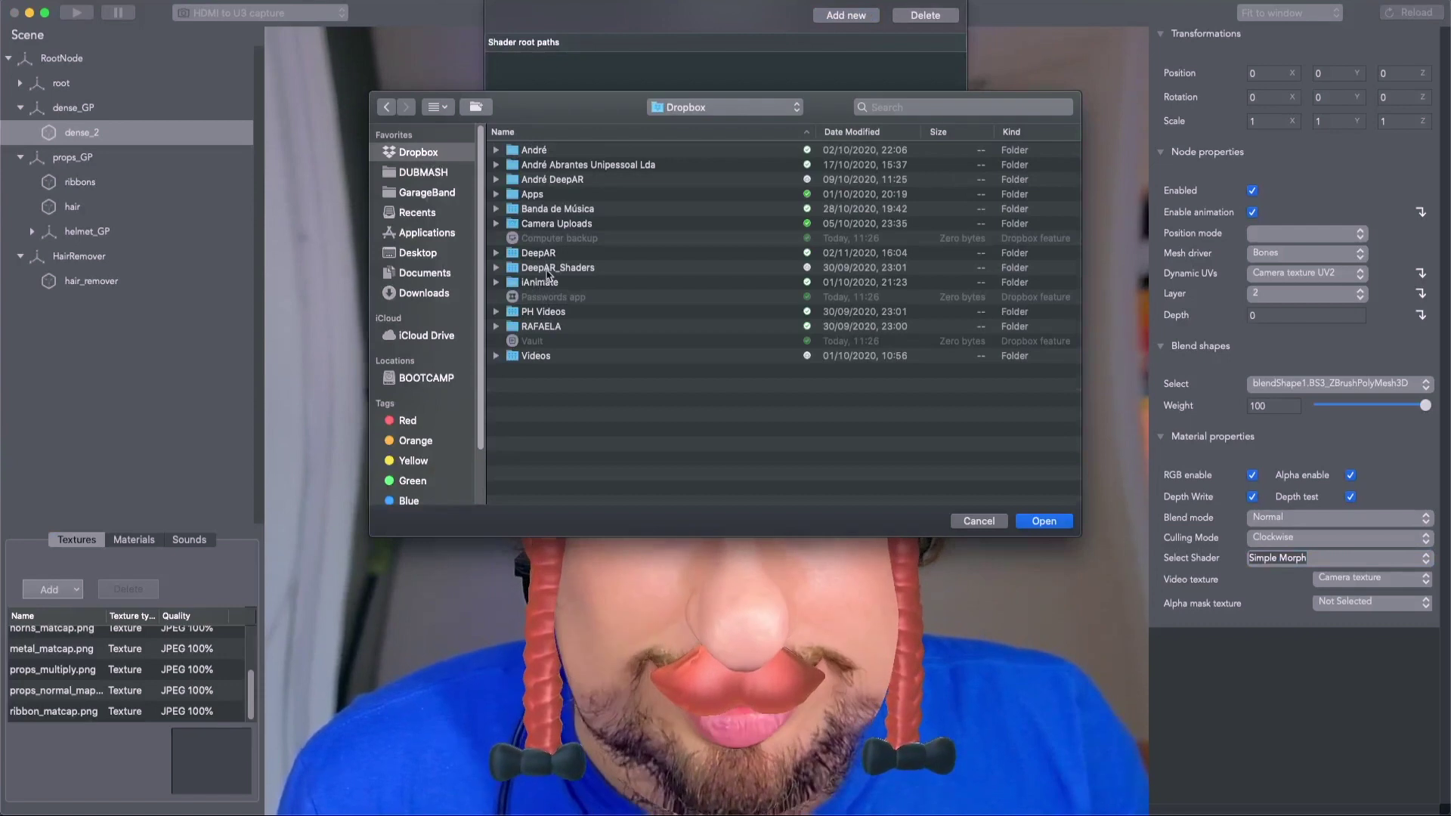
double_click(549, 269)
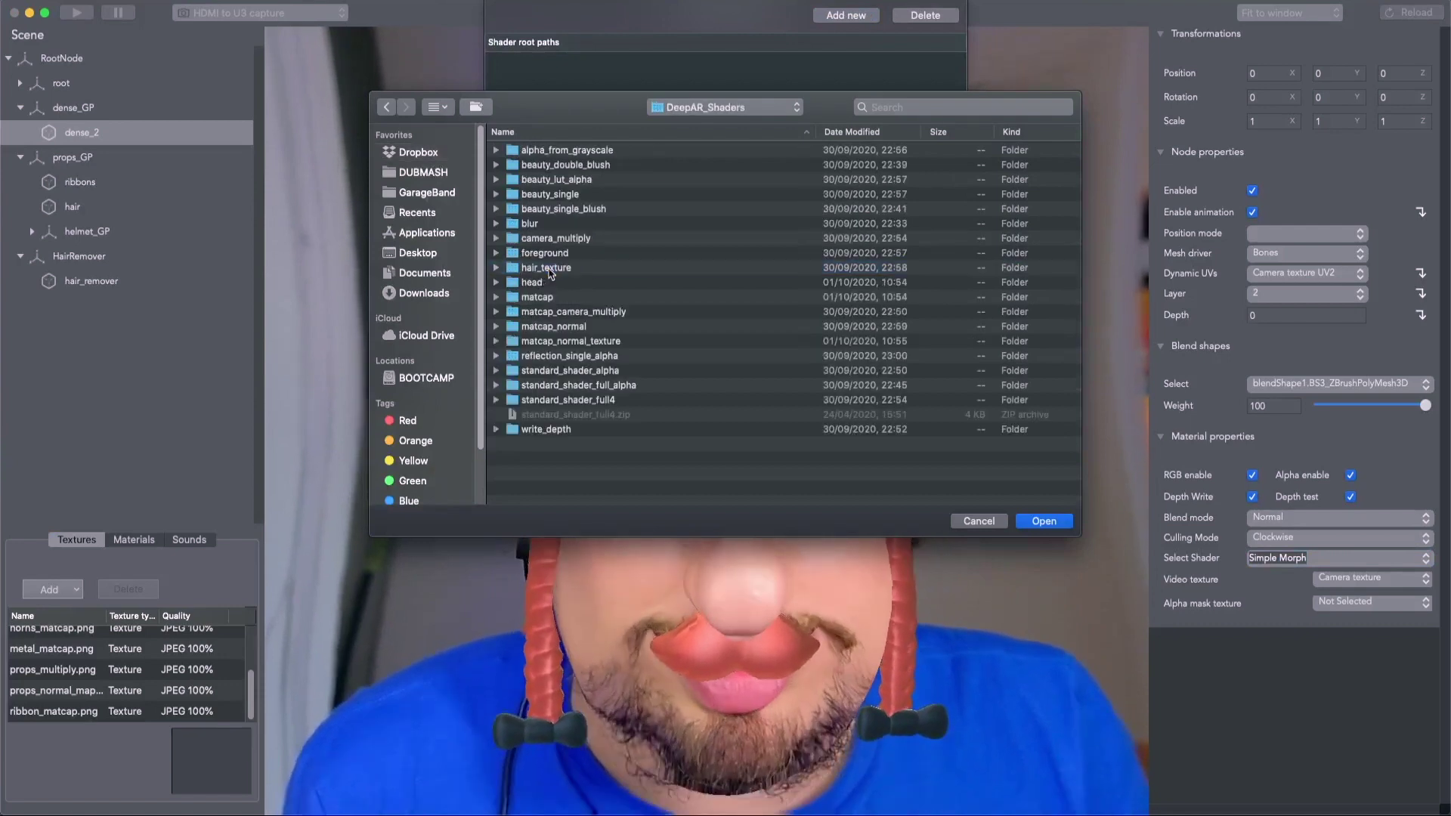
left_click(1047, 521)
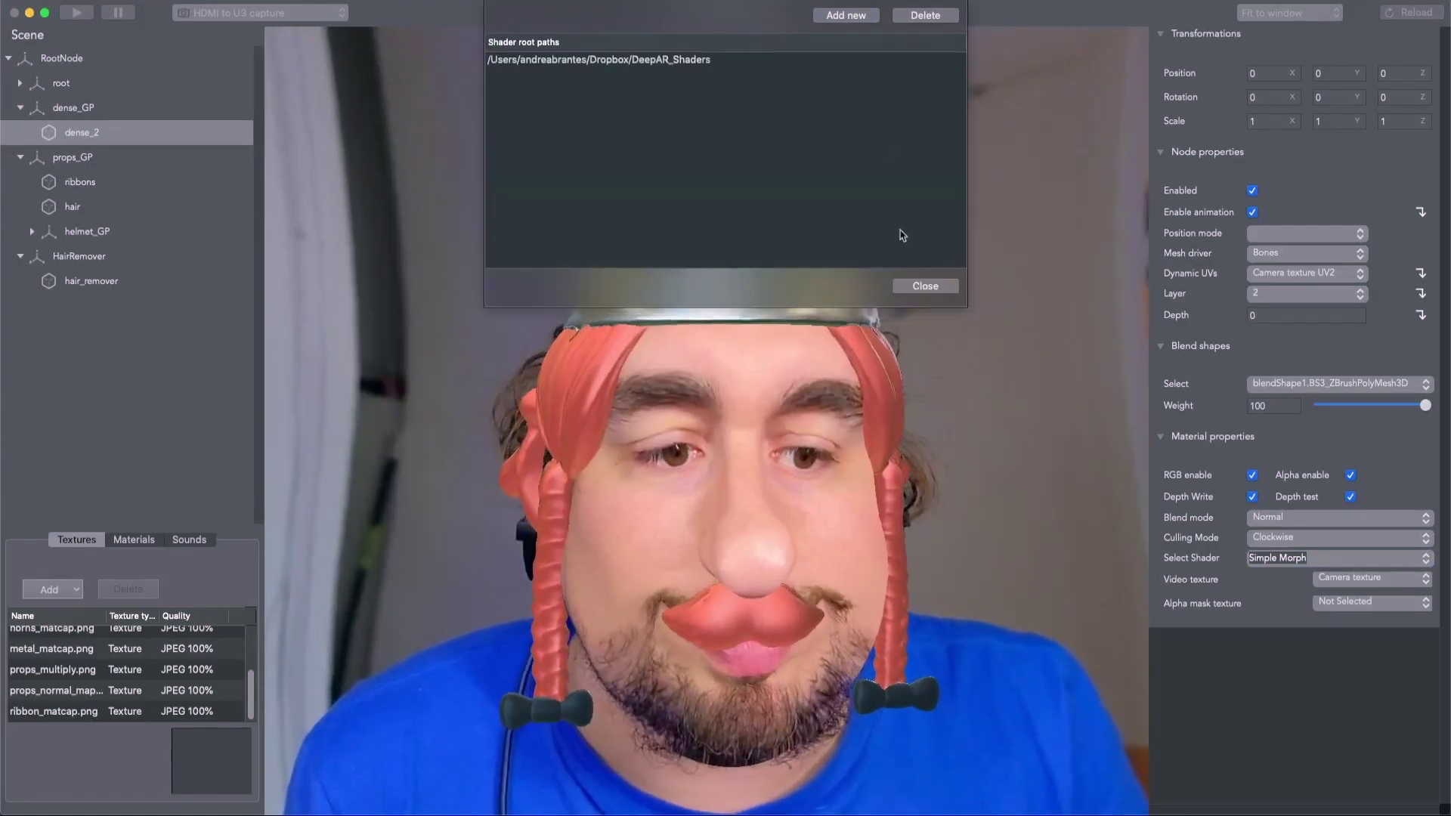
left_click(925, 285)
left_click(181, 1)
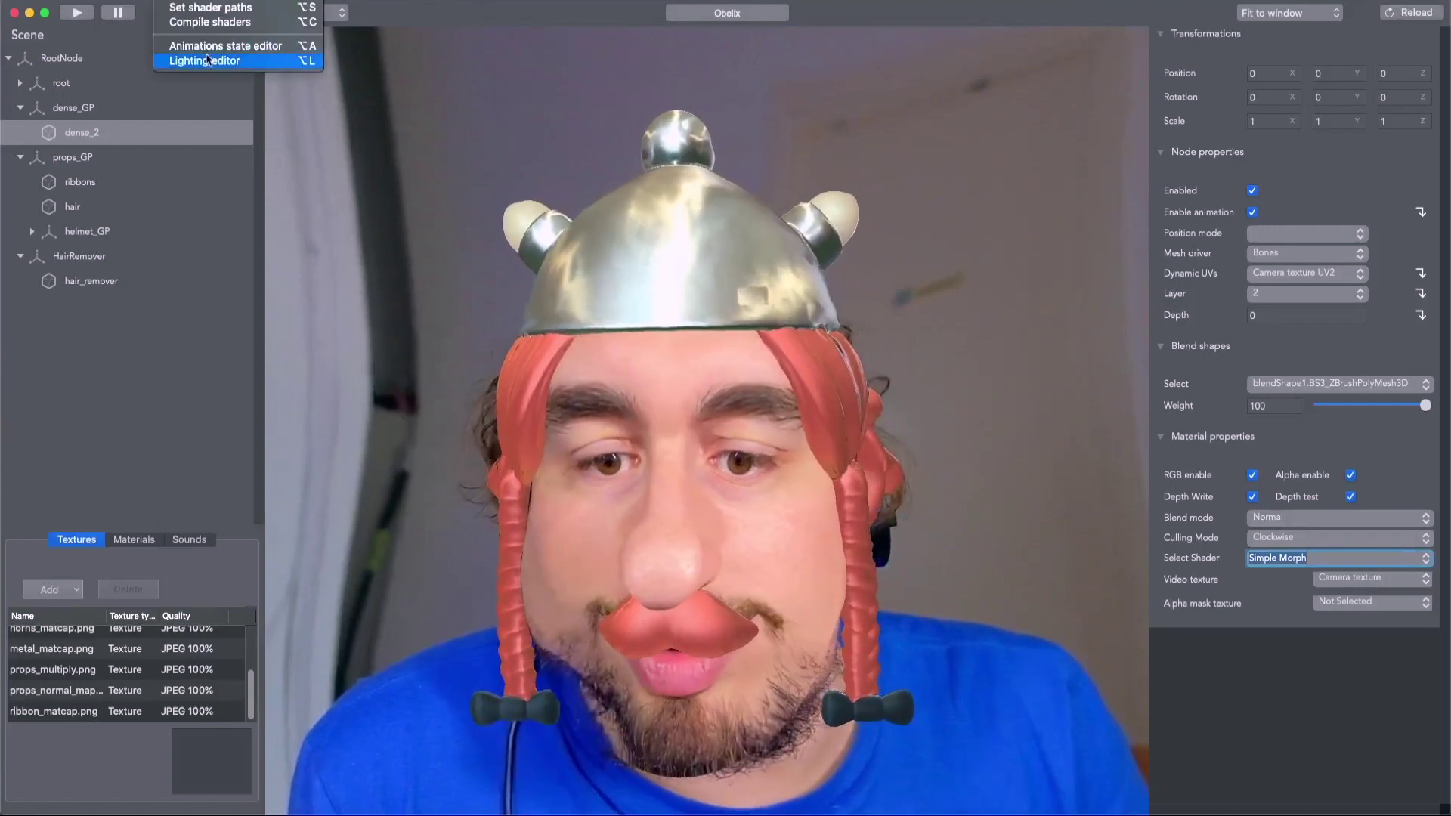
Step: Compile the custom shaders from the added shader folder and dismiss the compilation output
left_click(217, 22)
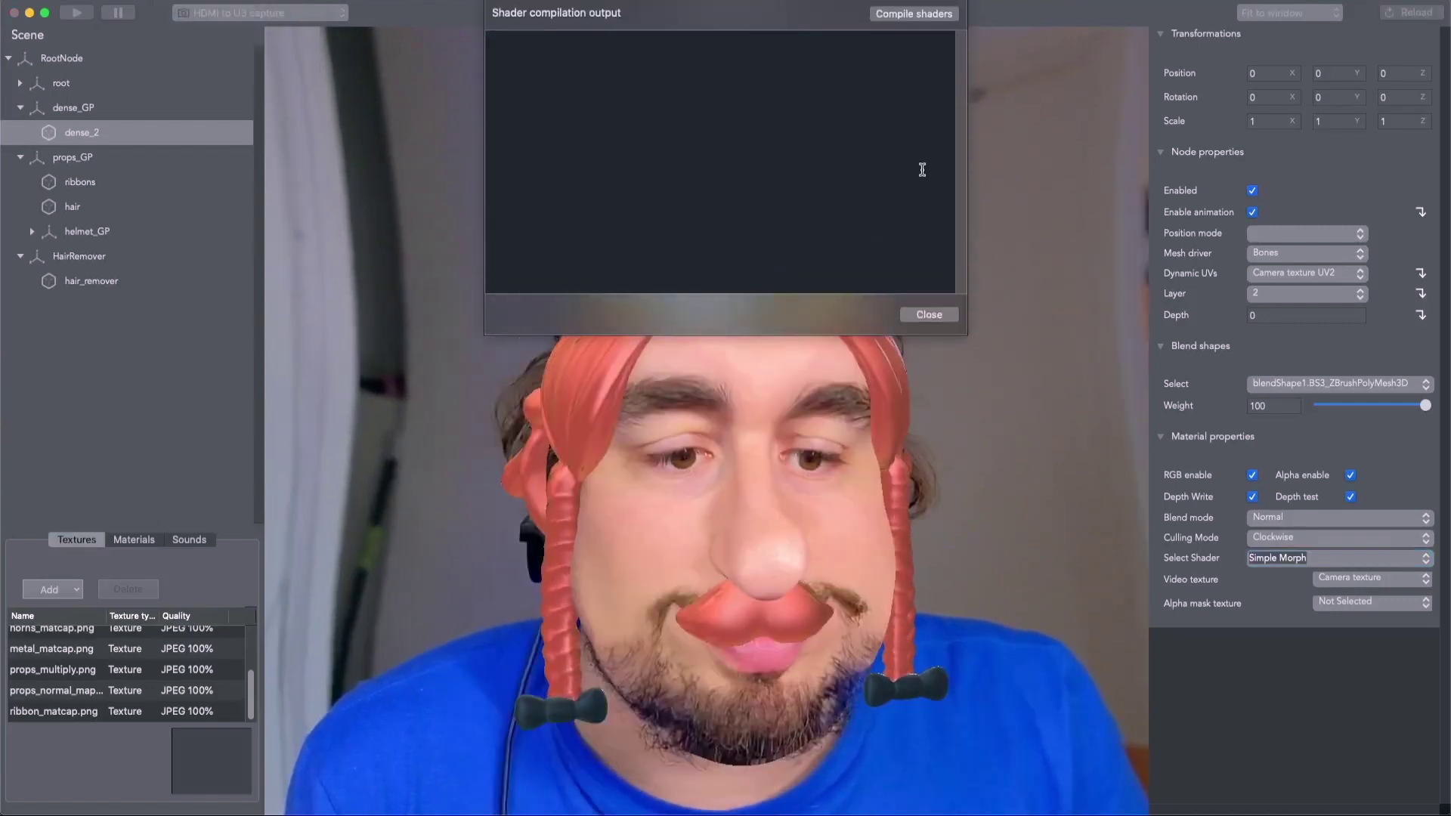
left_click(905, 15)
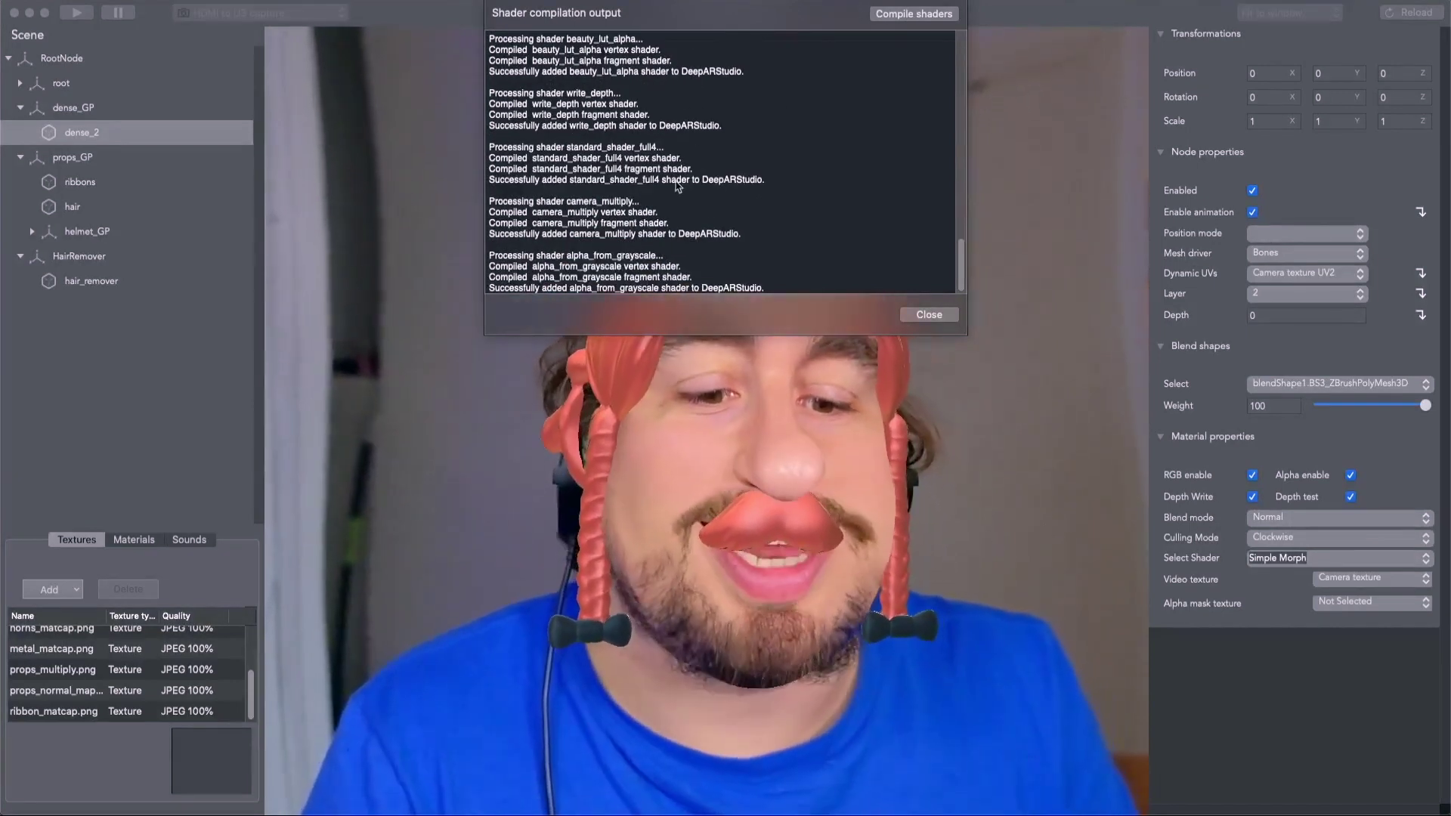
left_click(929, 316)
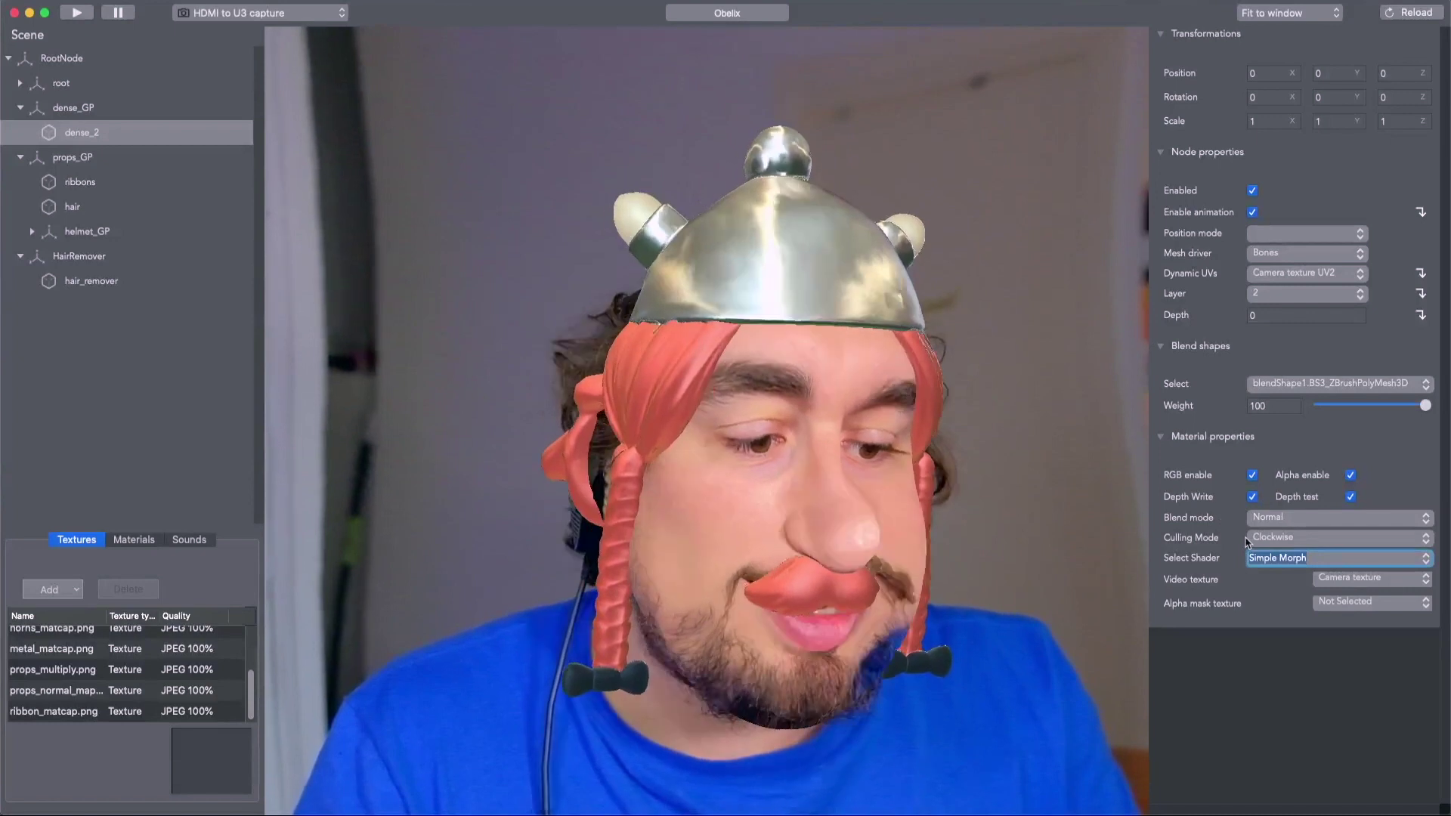
Step: Change the shader of the dense_2 face mesh to Camera Multiply
left_click(1425, 559)
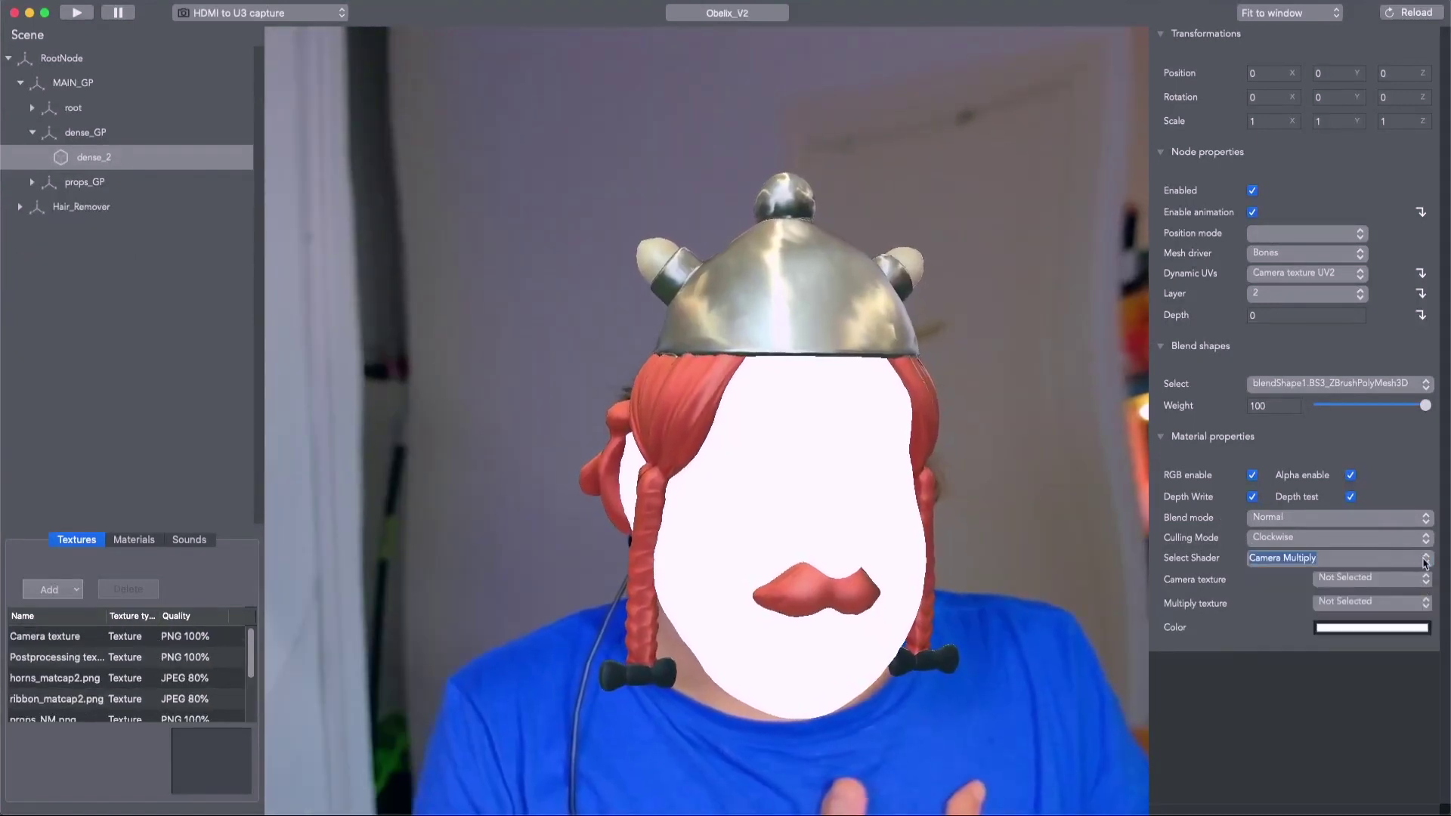
left_click(1425, 560)
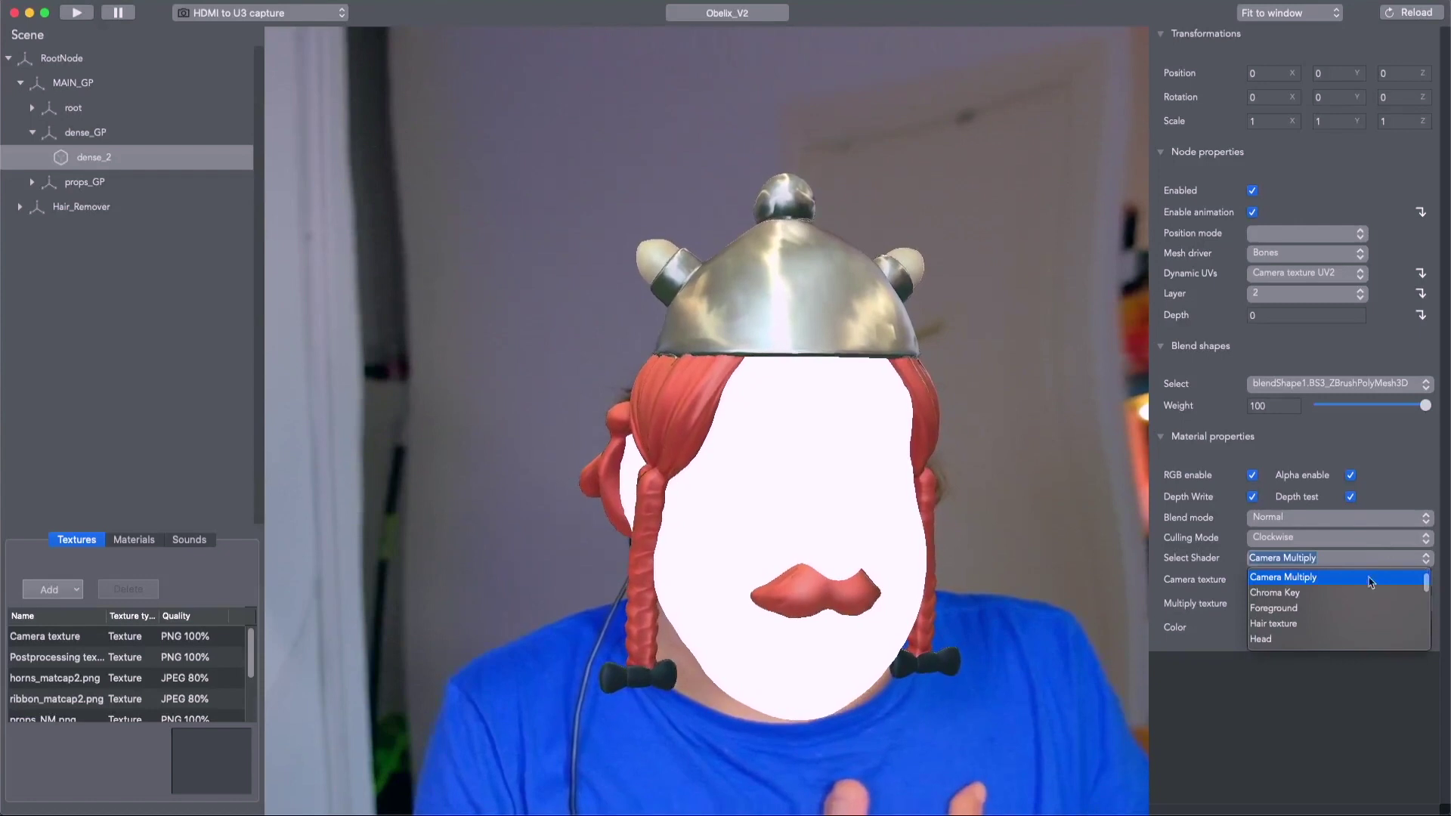
left_click(1321, 578)
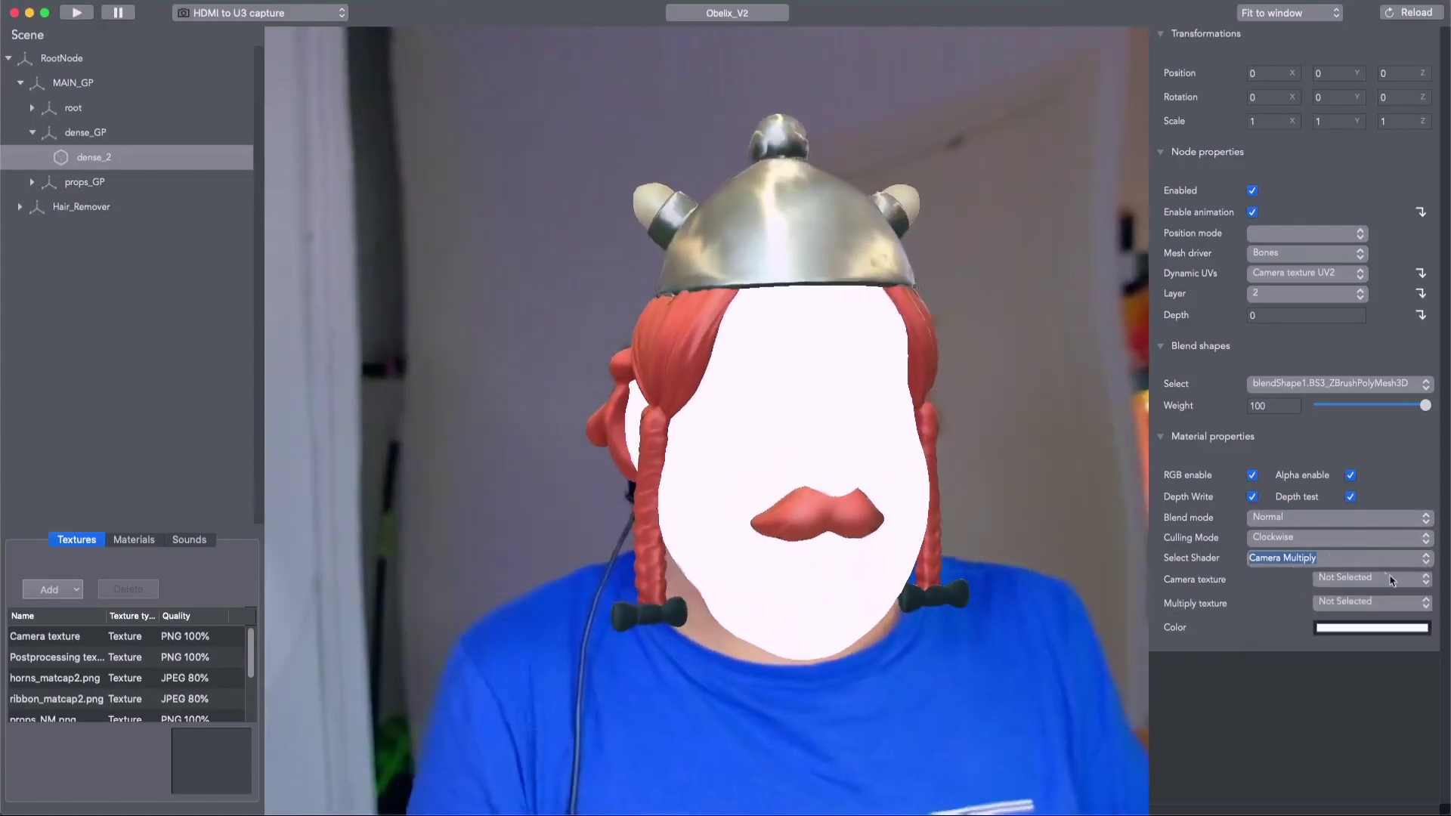
Step: Assign Camera texture as dense_2's camera texture and face_multiply2.png as its multiply texture
left_click(1423, 580)
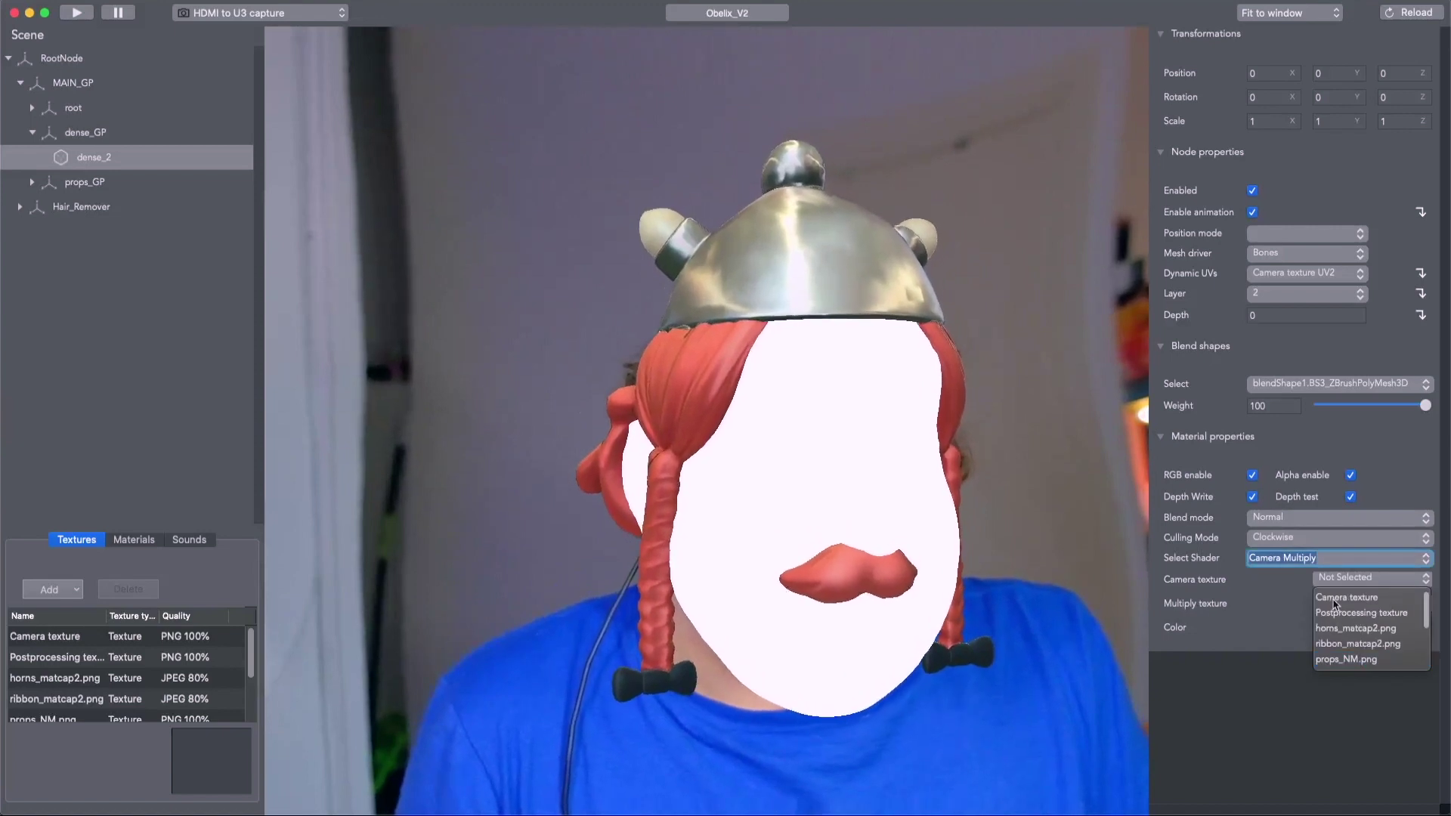
left_click(1346, 599)
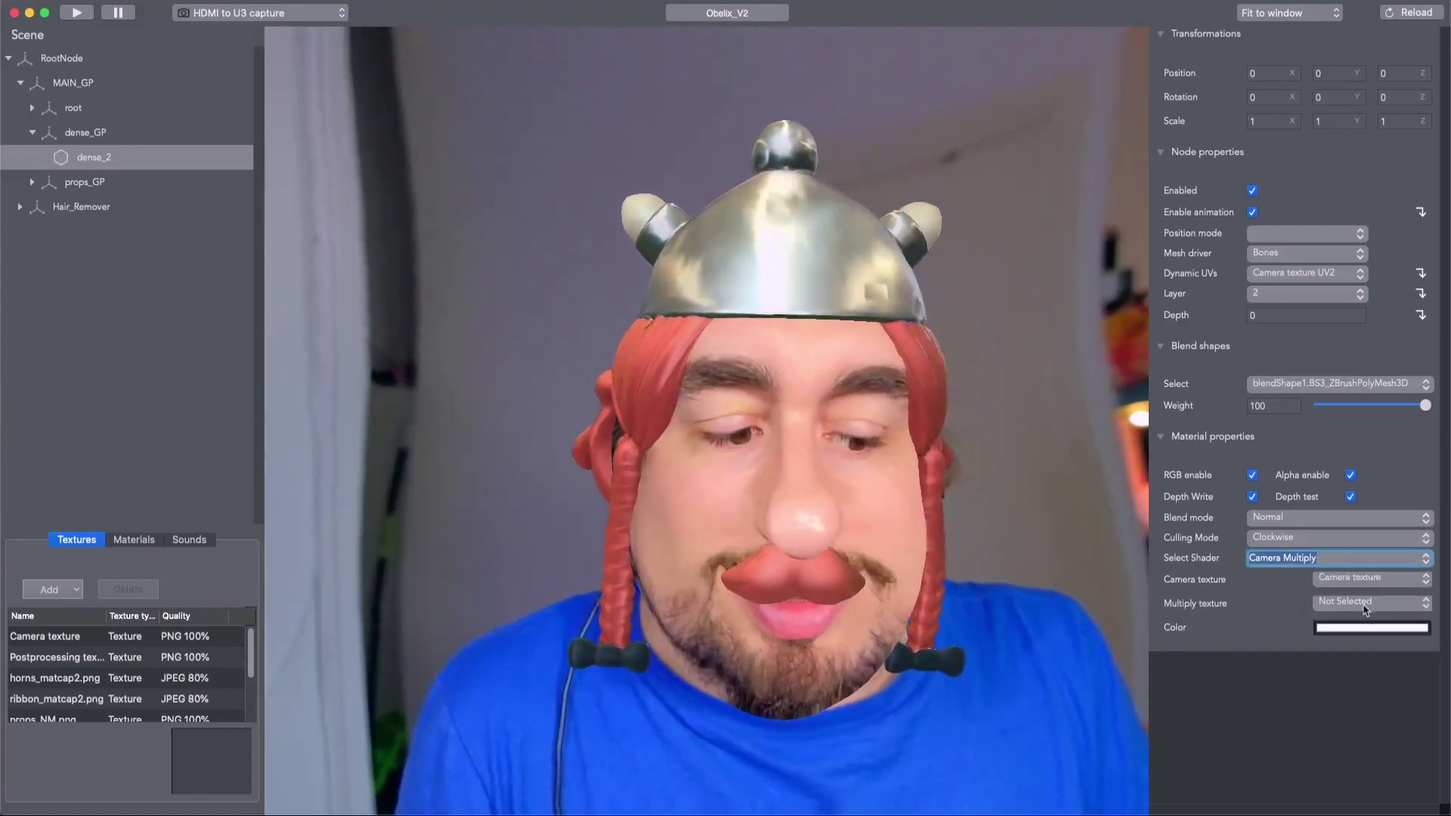
left_click(1421, 605)
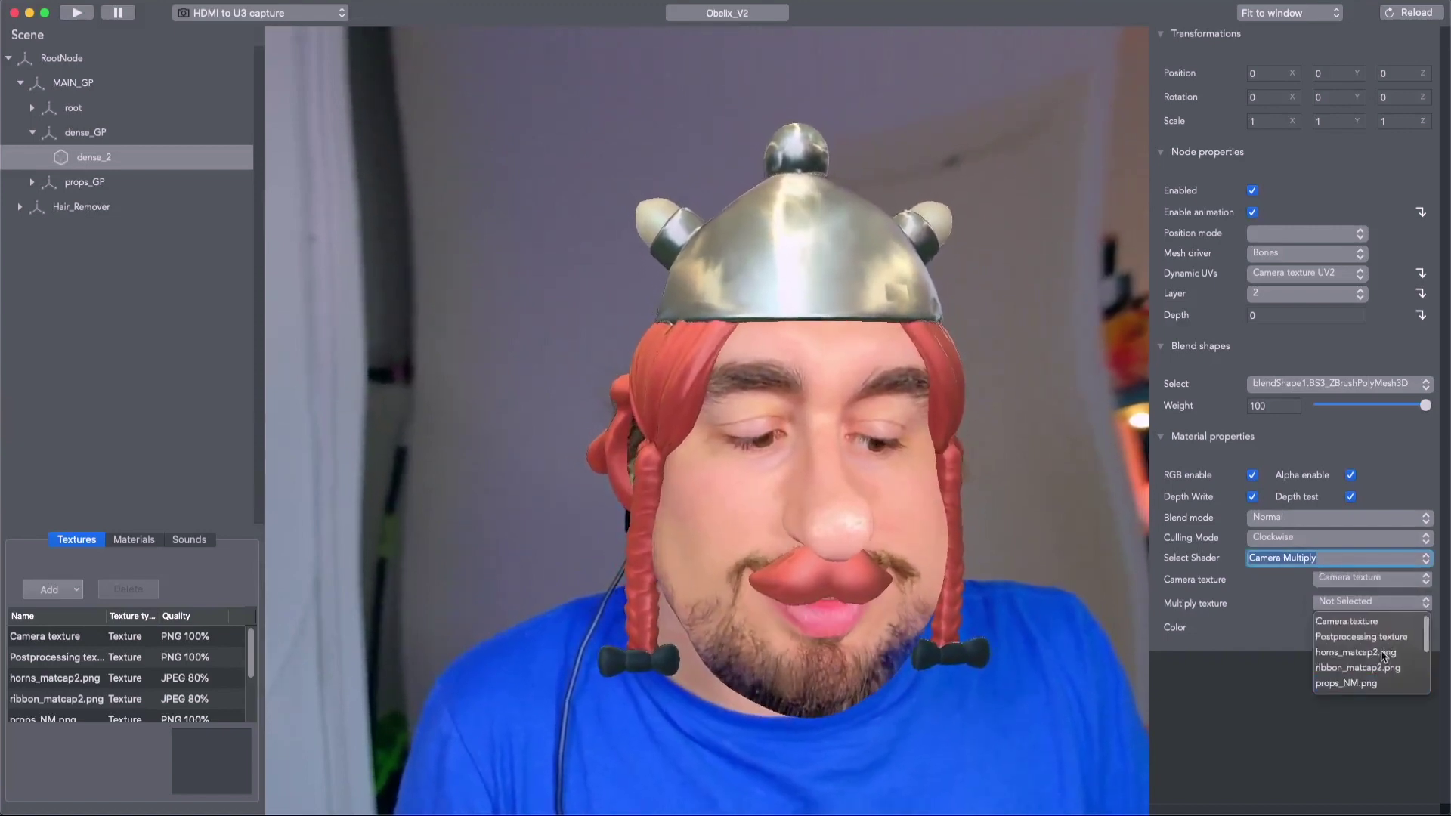
scroll(1381, 664, "down", 3)
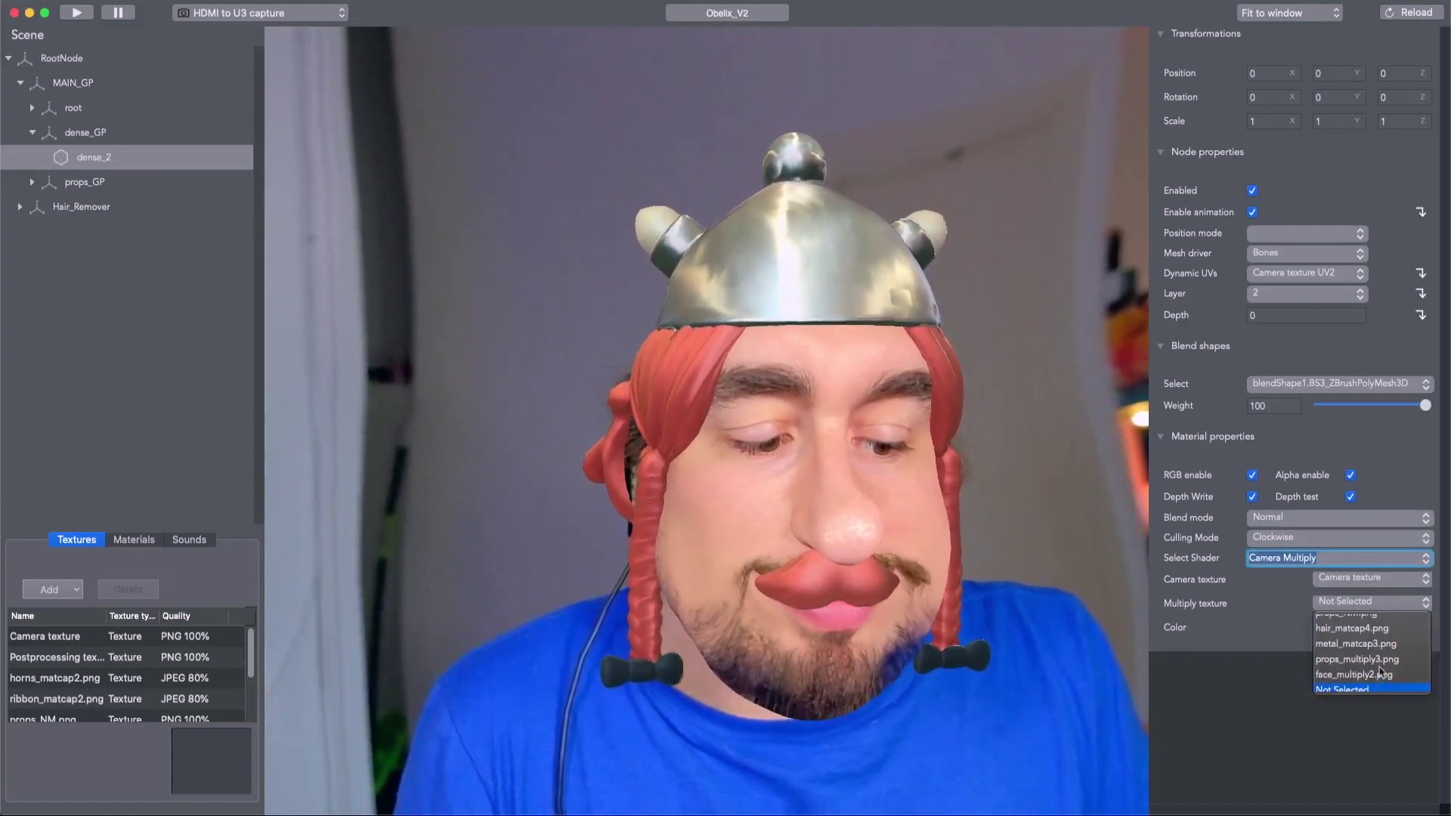
left_click(1380, 675)
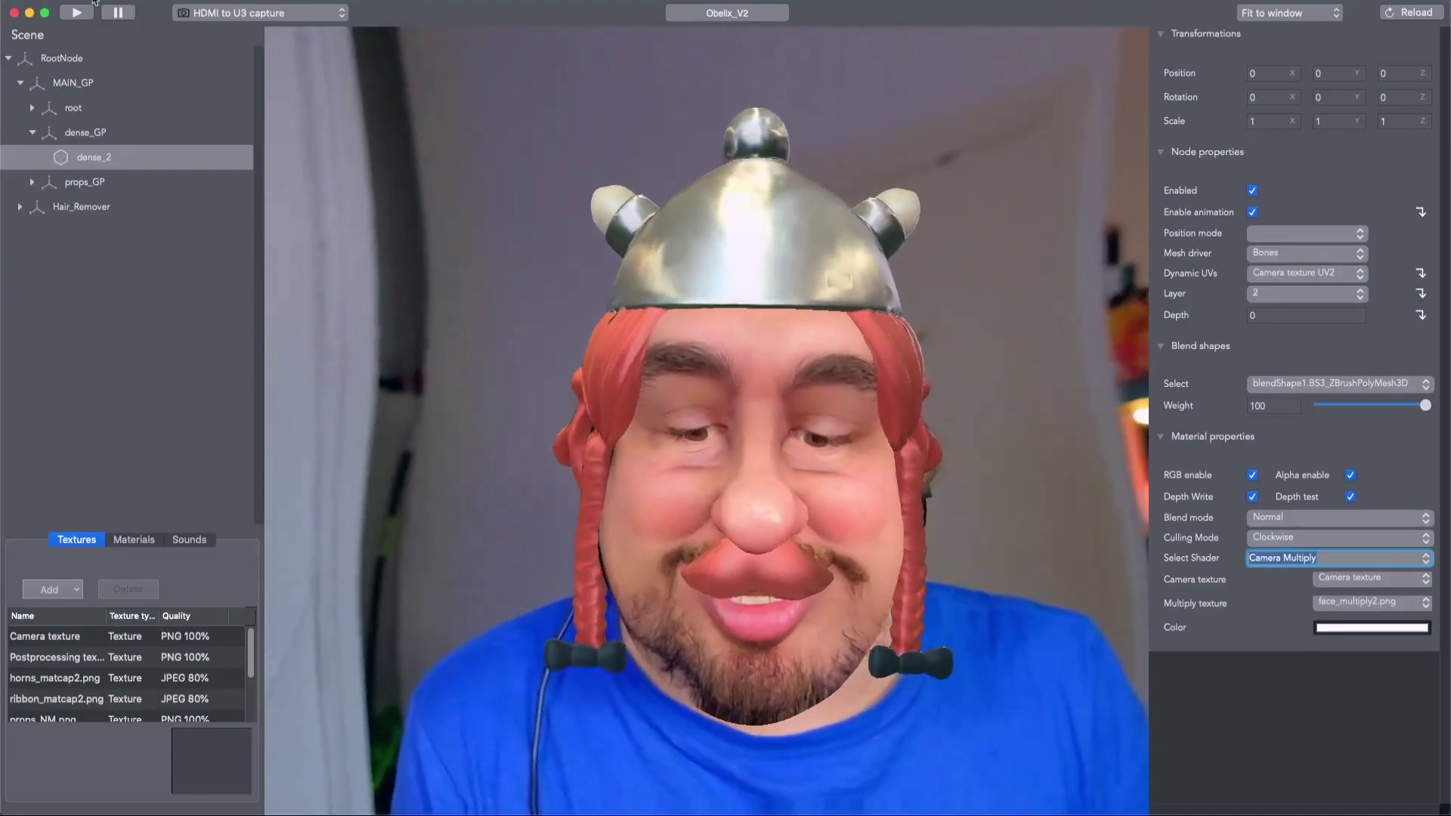
Step: Export the model to the Desktop under the name Obelix_v2
left_click(118, 2)
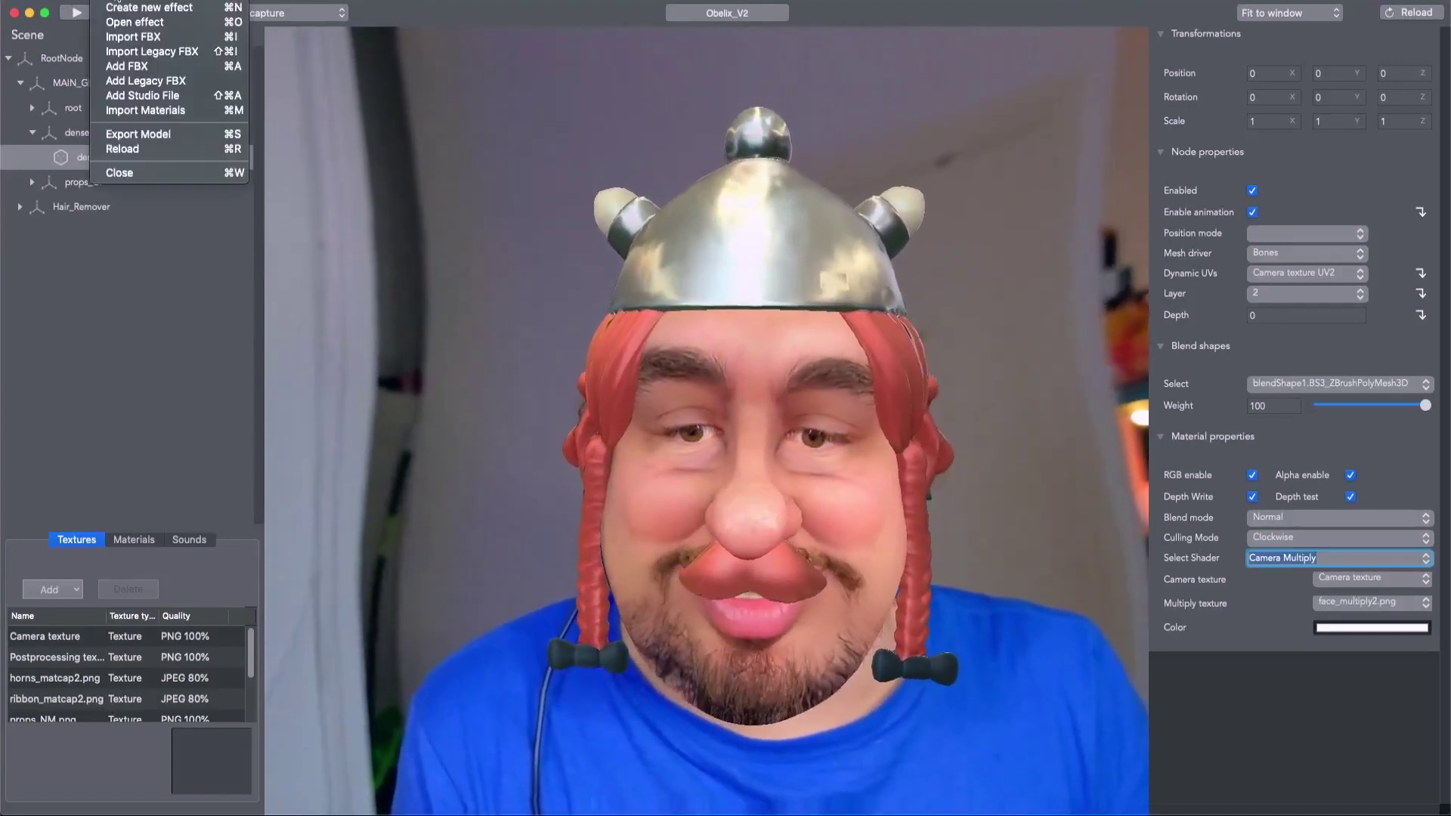
left_click(156, 133)
type("Obelix_v")
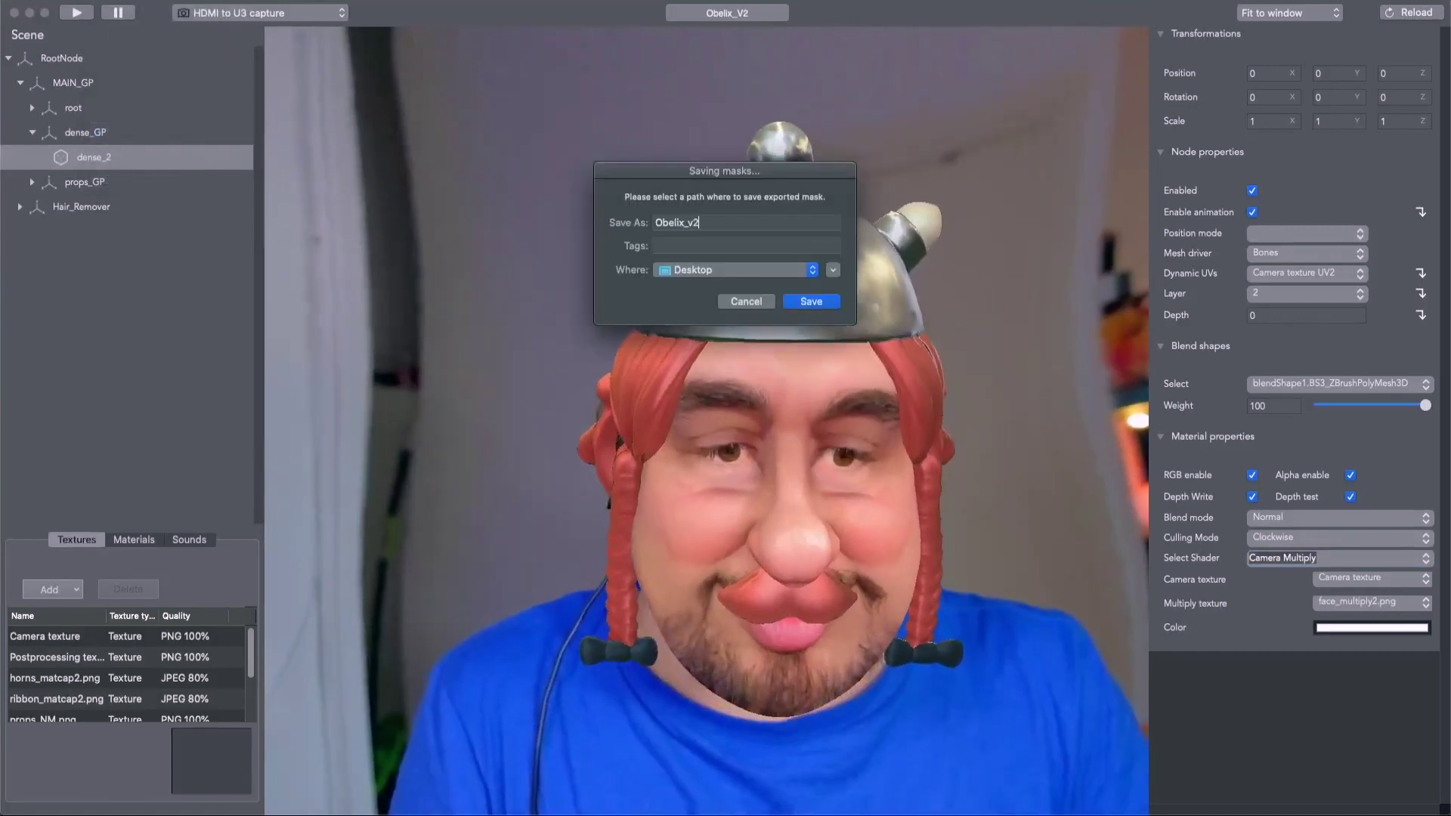
type("2")
key("Return")
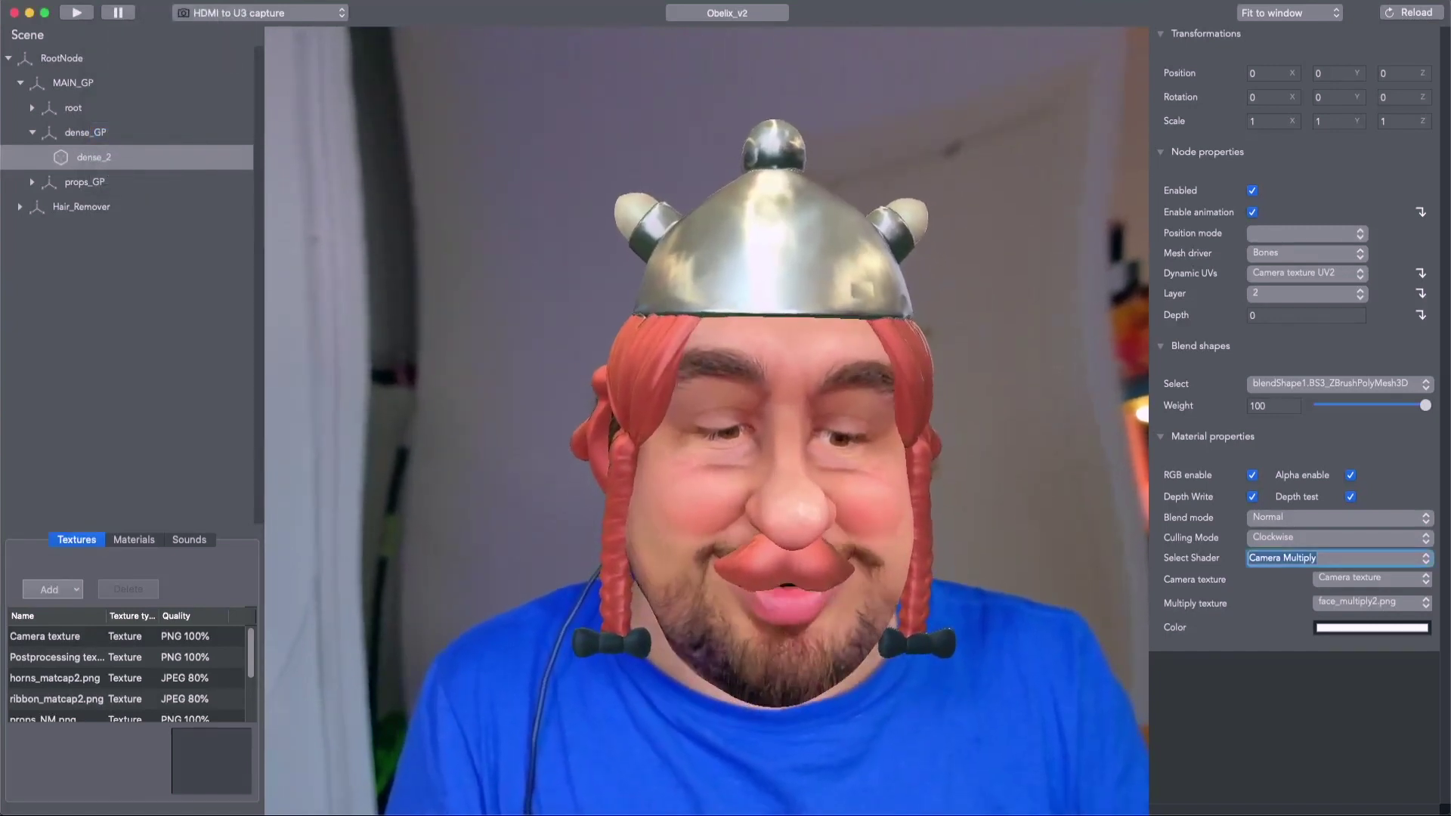